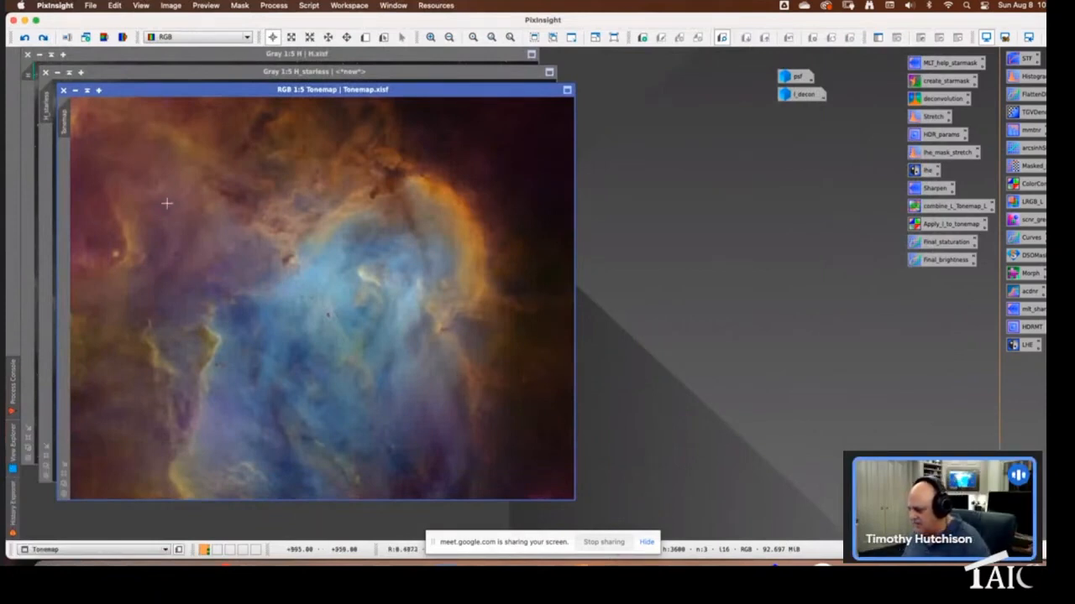
Minimize the Tonemap and H_starless image windows so that only the H image stays open
click(75, 91)
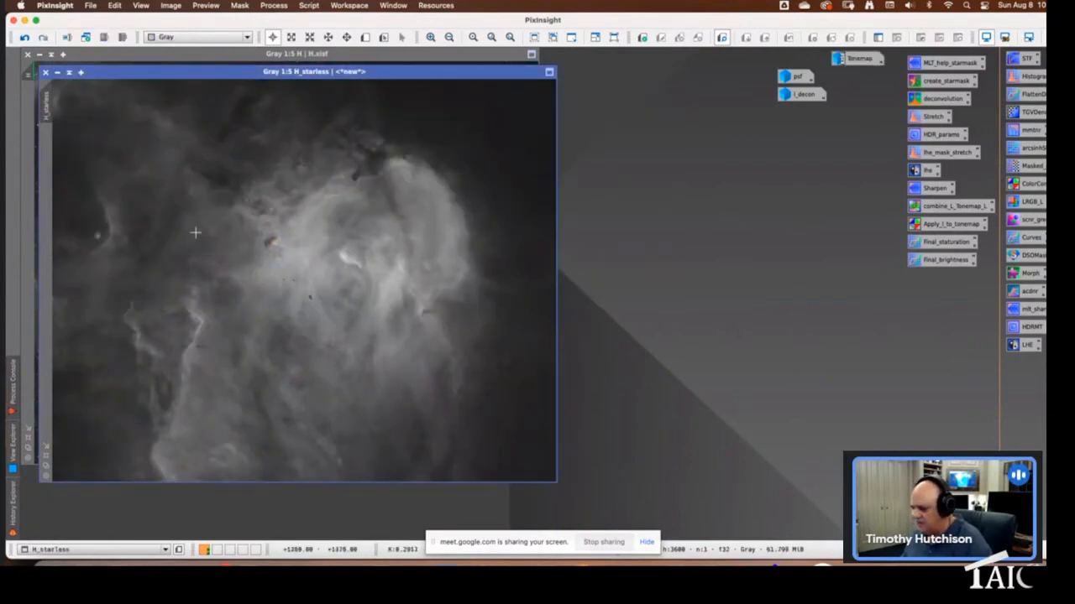
click(56, 72)
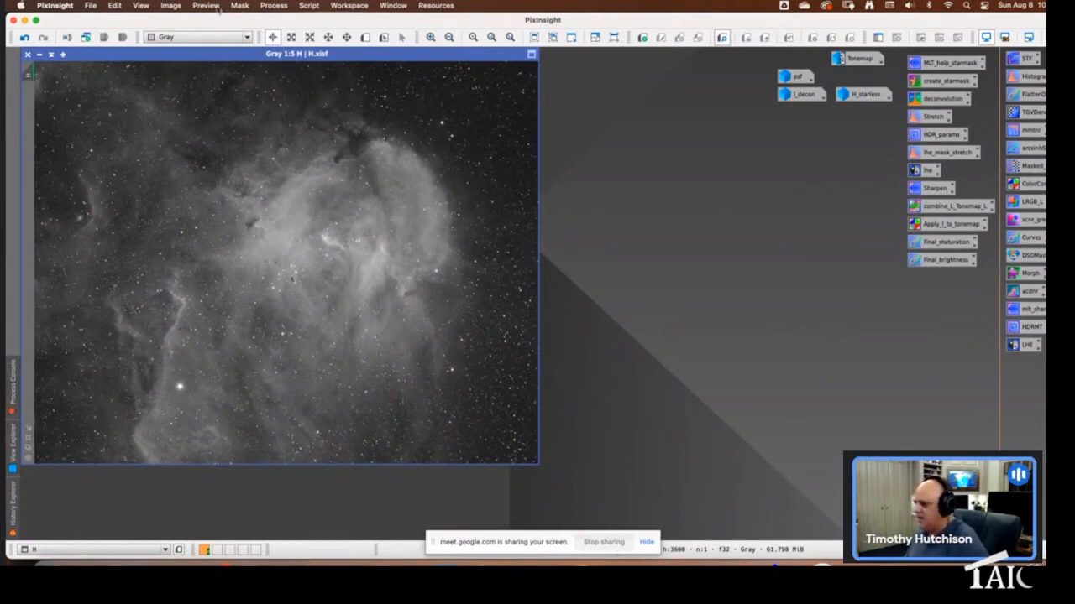
Start DynamicPSF on the H image and sample five stars in the dark upper-left area of the nebula field
click(273, 6)
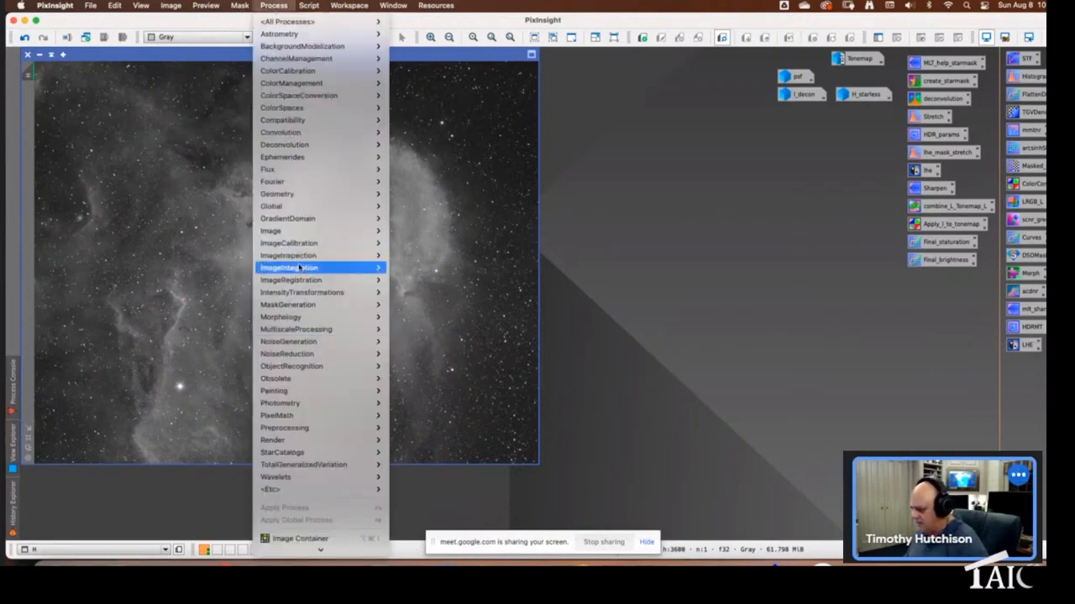
mouse_move(302, 231)
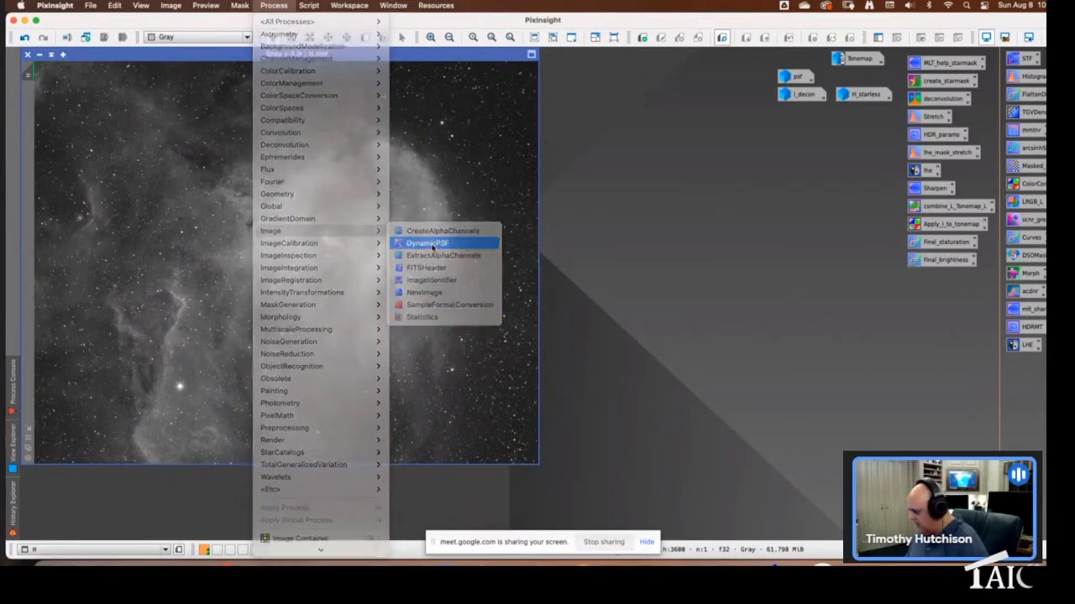
click(433, 243)
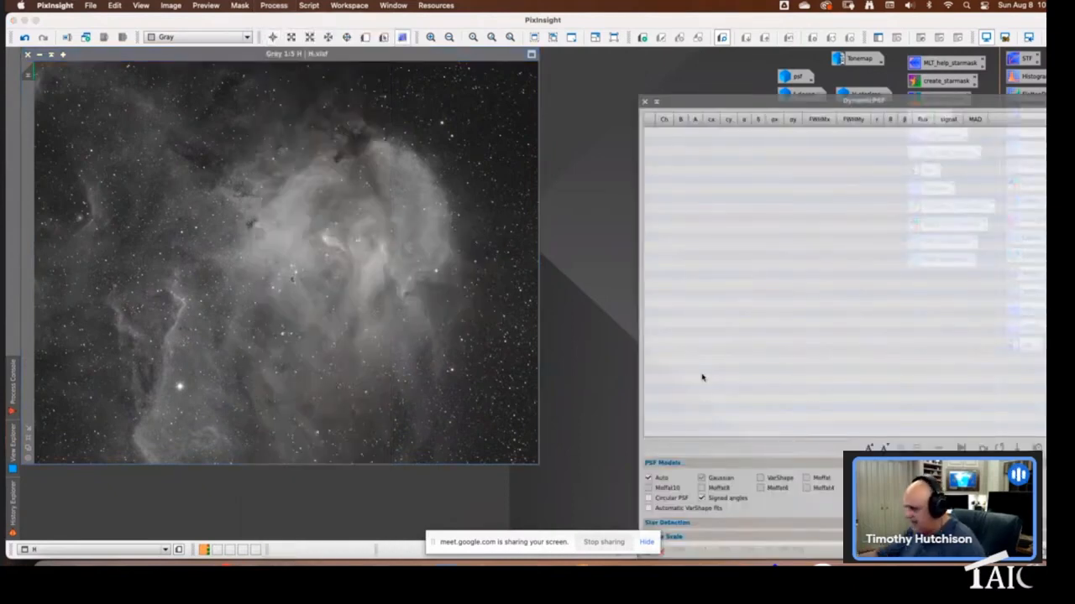
click(108, 113)
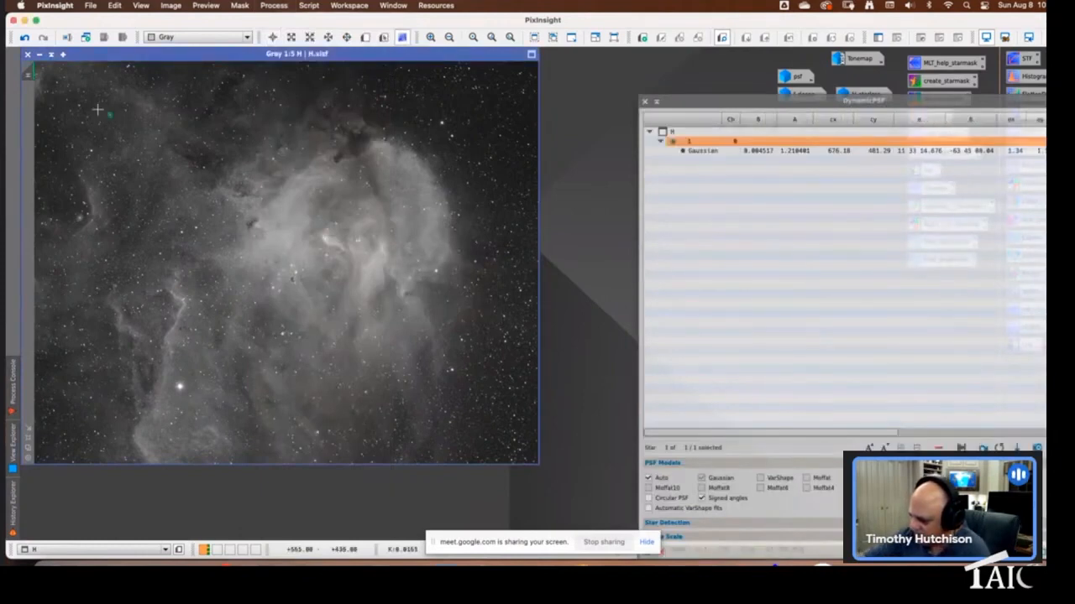
click(78, 105)
click(81, 123)
click(89, 151)
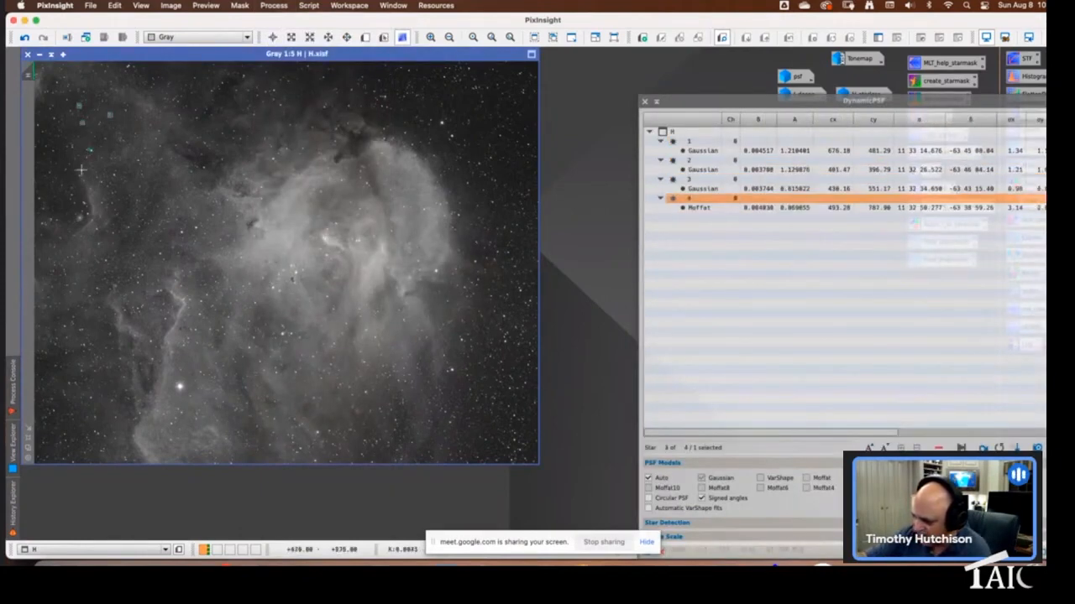
click(80, 172)
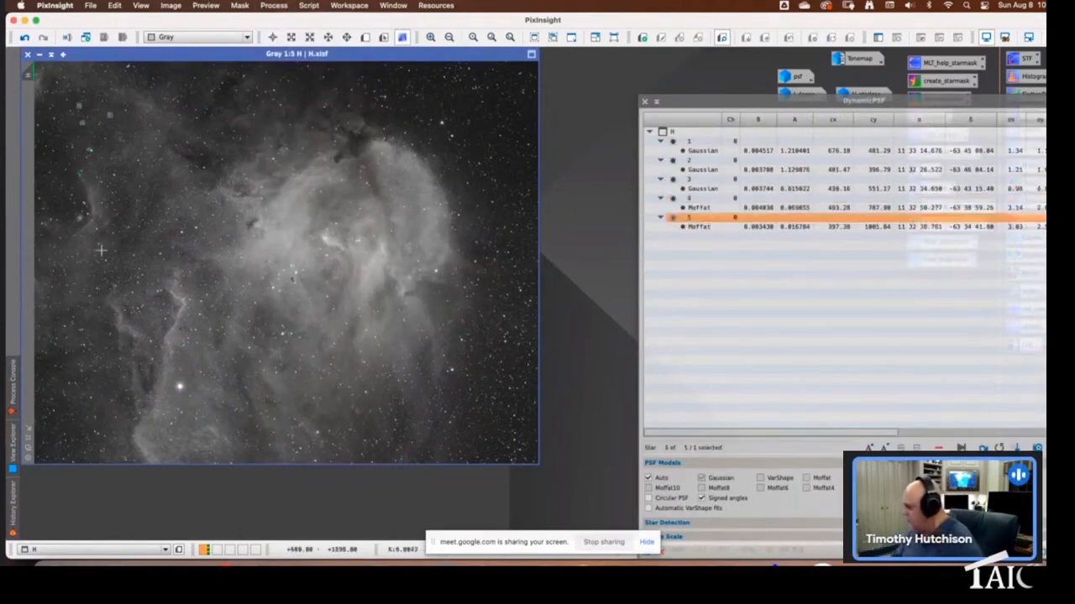
Close DynamicPSF and cancel its active session
drag(733, 99, 608, 61)
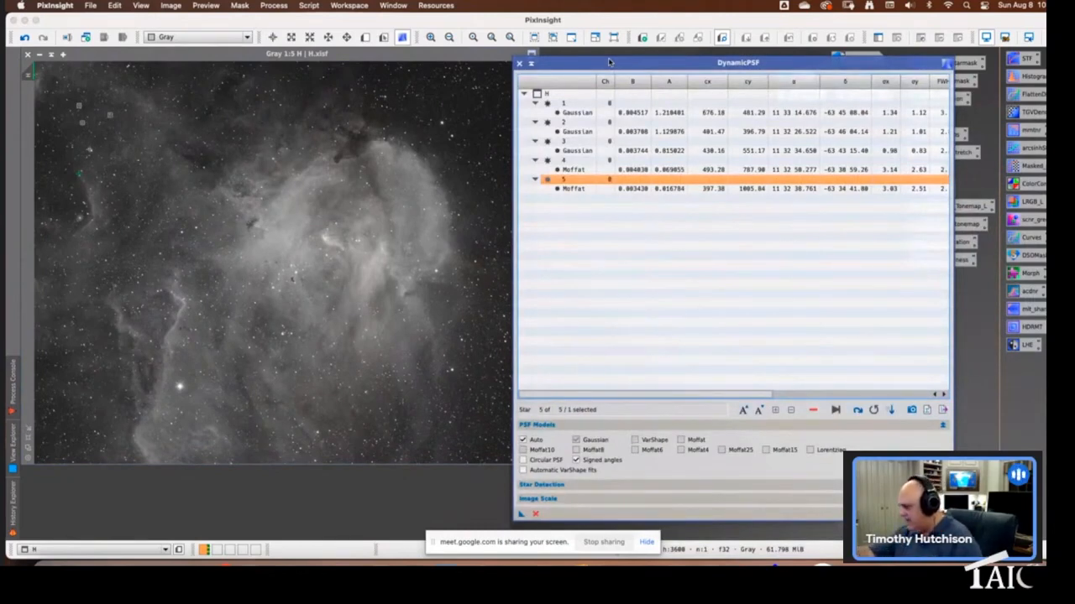
click(519, 64)
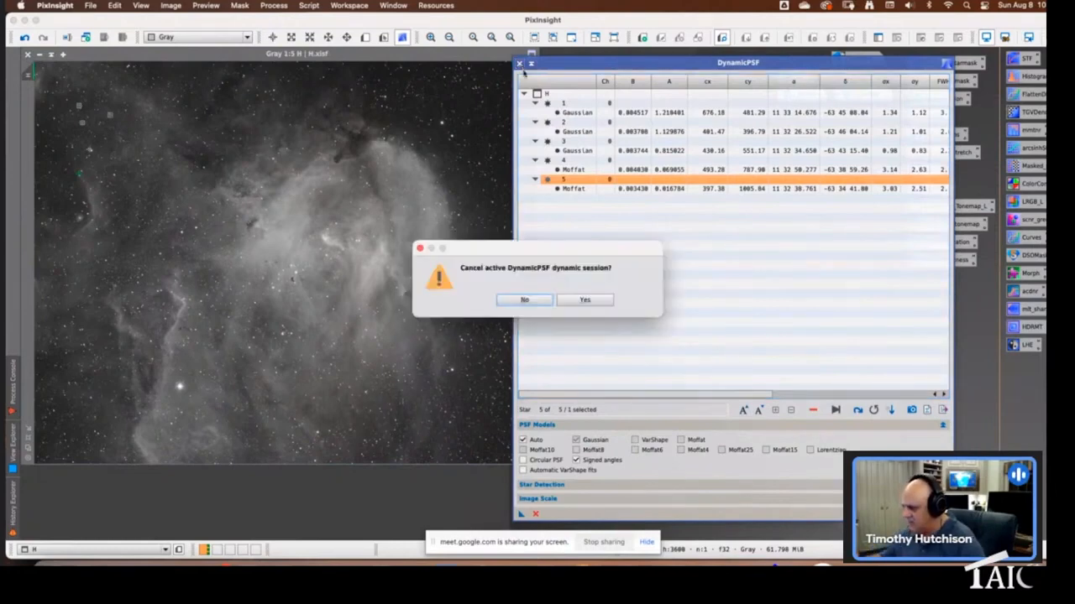
click(585, 301)
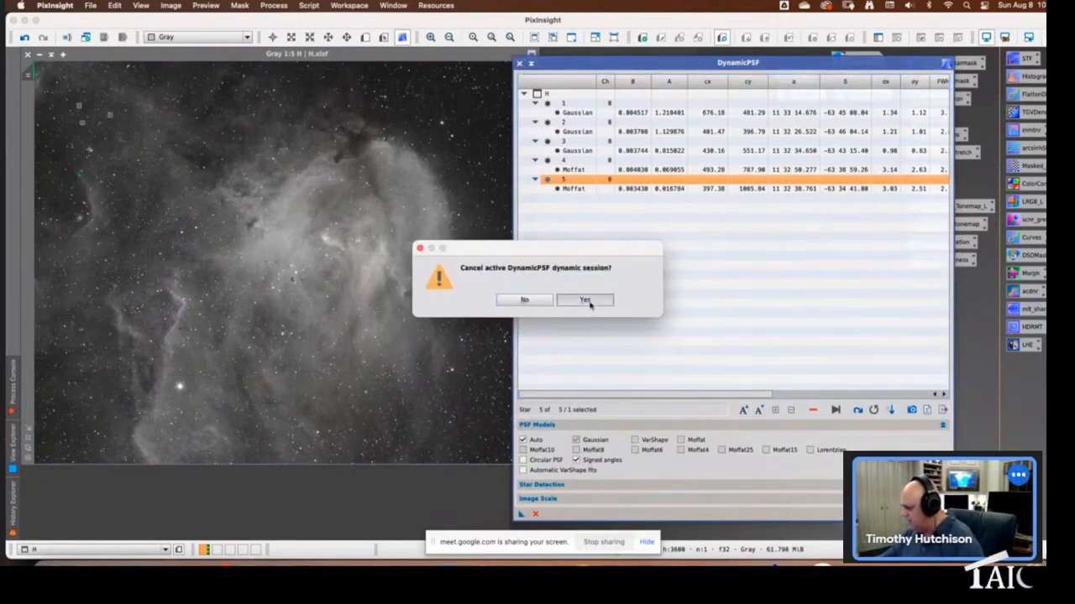
Open the PSFImage script on the H image to examine its PSF functions and numeric limits, and close it again
click(309, 5)
mouse_move(370, 144)
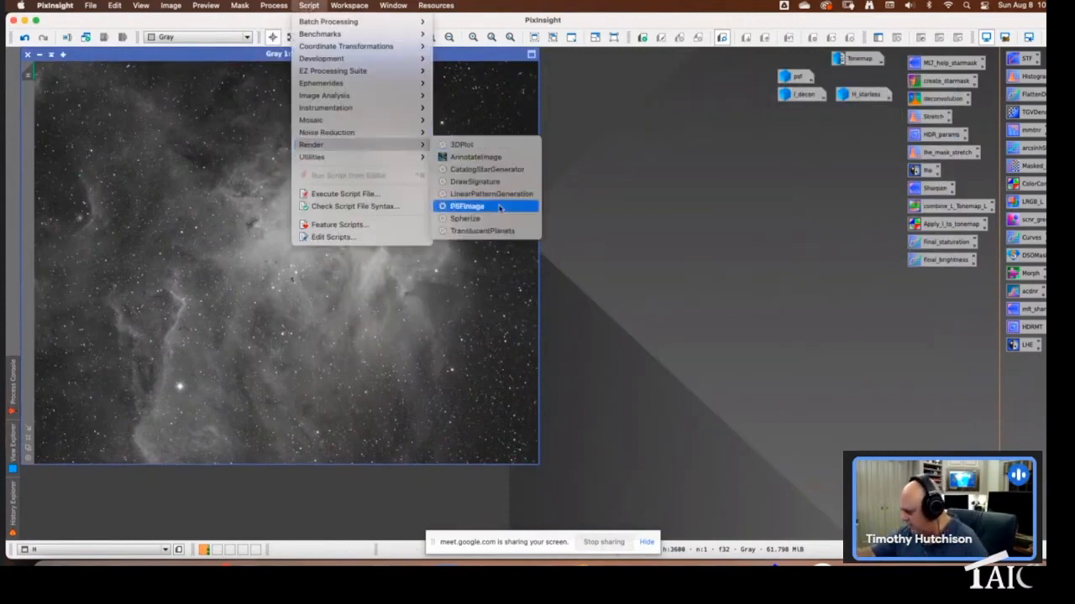
click(468, 206)
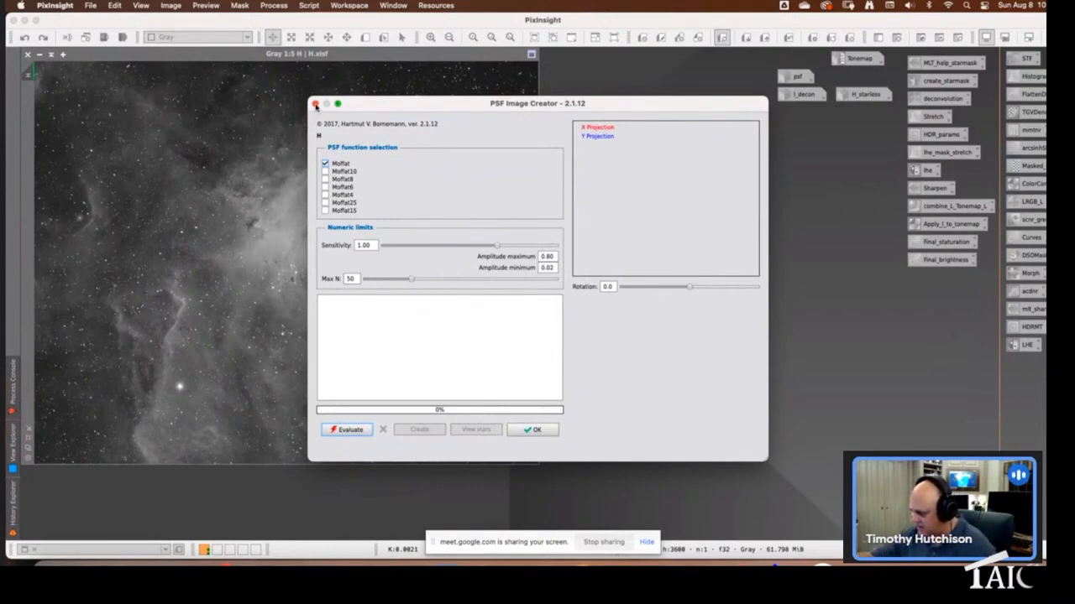
click(315, 104)
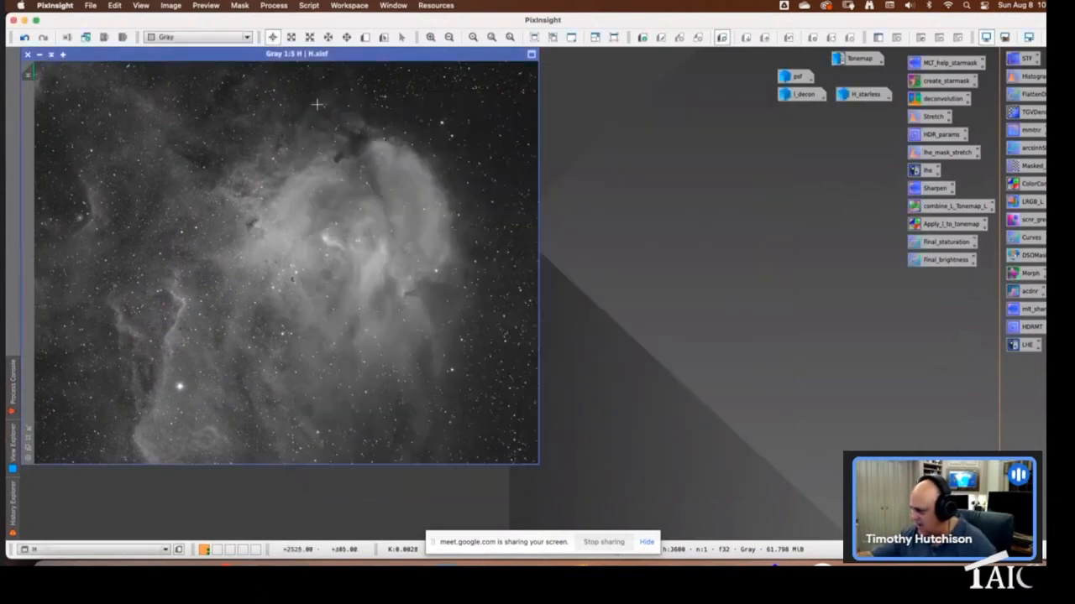
Restore the minimized psf image, inspect the star profile beside the H image, and minimize it again
double_click(796, 76)
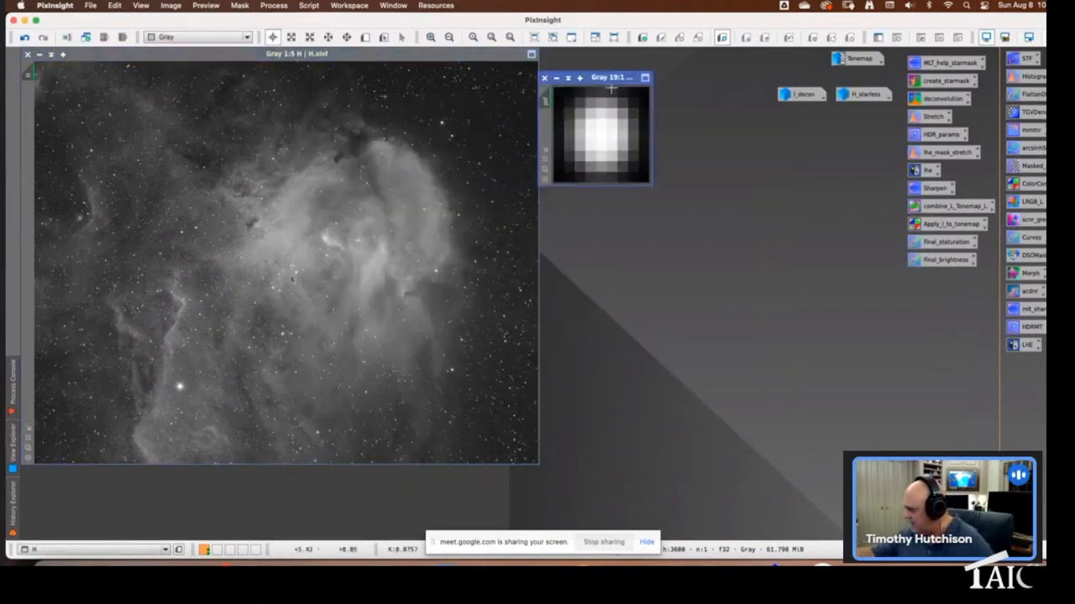
mouse_move(609, 82)
mouse_down()
mouse_move(586, 82)
mouse_move(608, 70)
mouse_up()
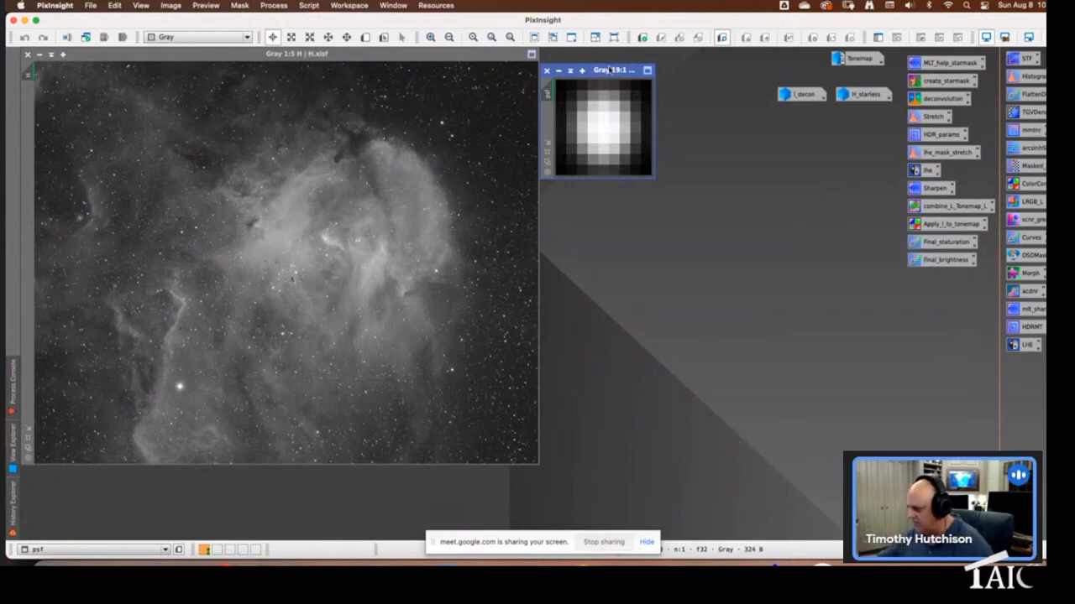
click(558, 73)
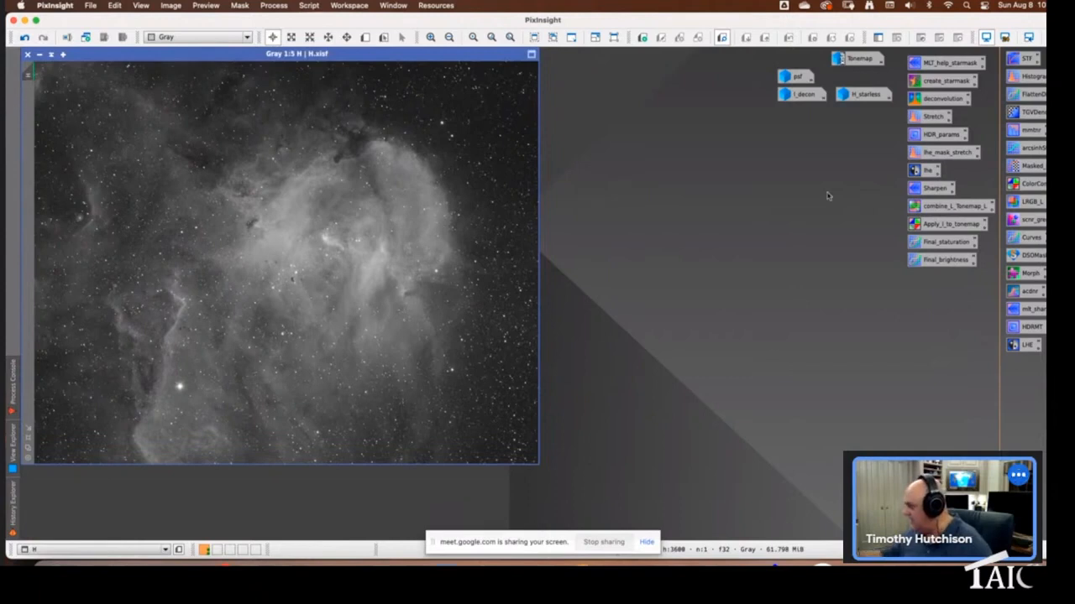
Open the saved deconvolution process and turn off both Deringing and Wavelet Regularization
mouse_move(798, 101)
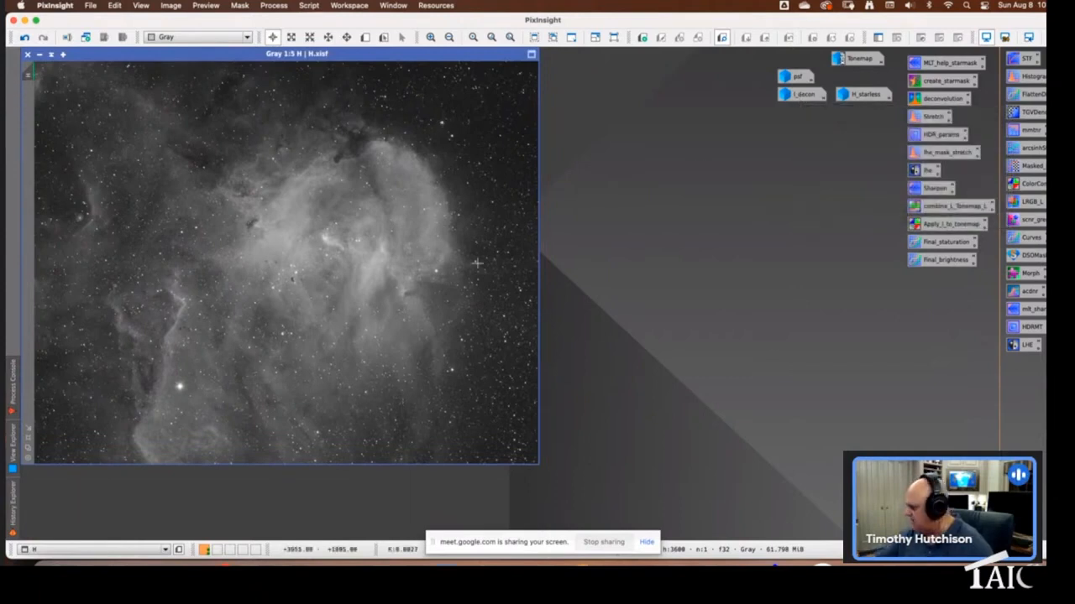
double_click(945, 98)
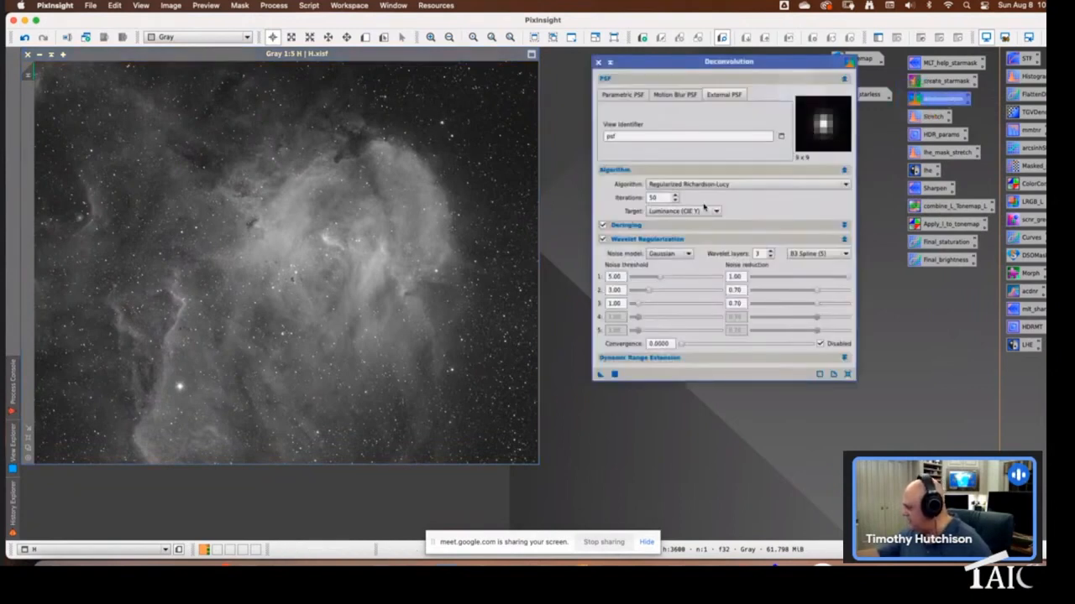
click(603, 226)
click(603, 240)
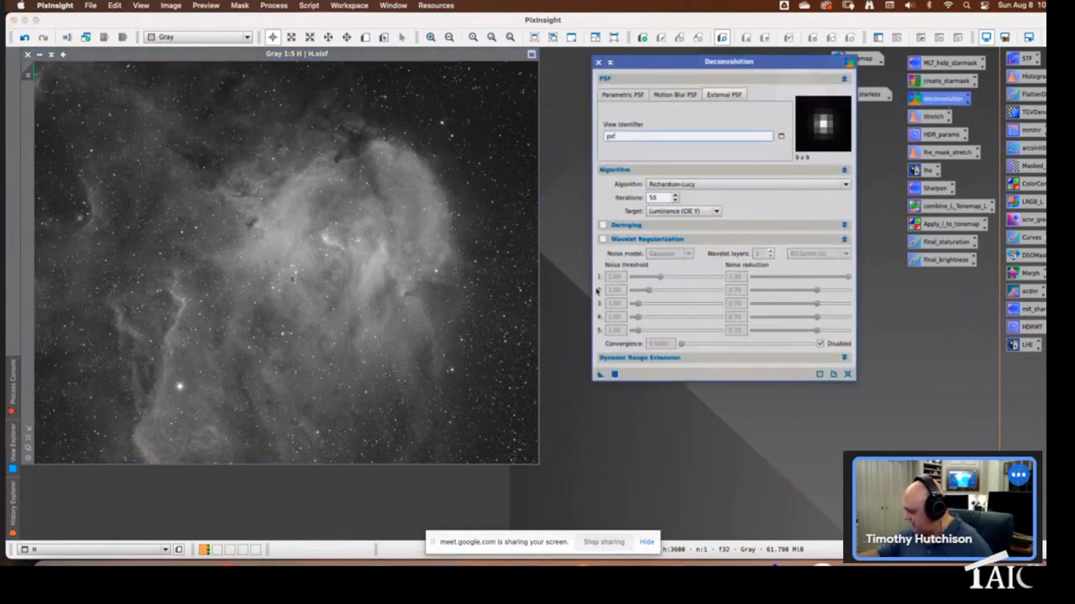
Create a preview around the bright core of the nebula in the H image and display it
click(364, 37)
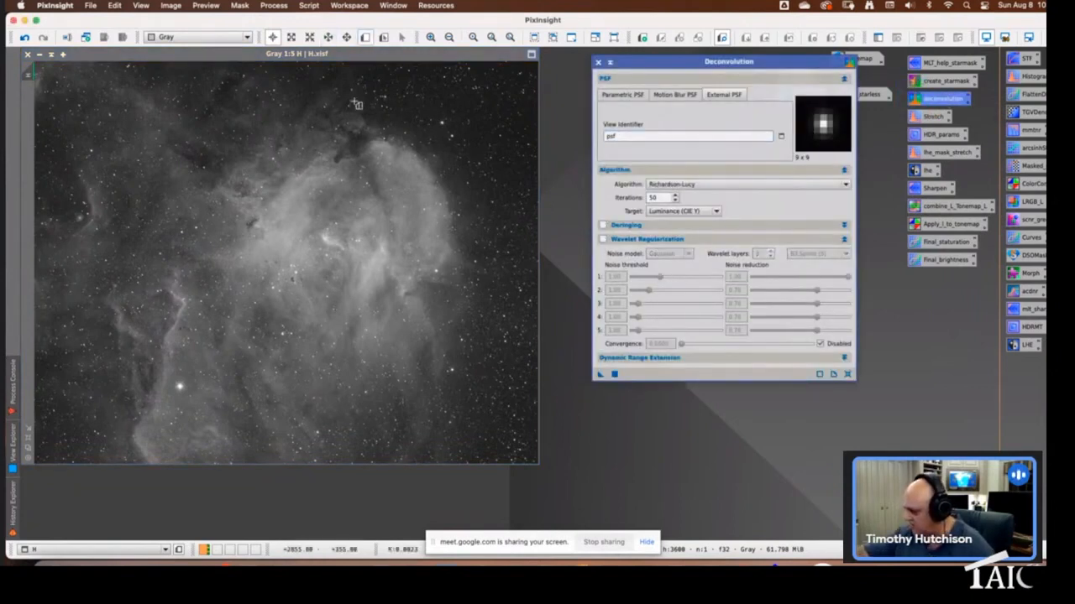
drag(296, 216, 380, 277)
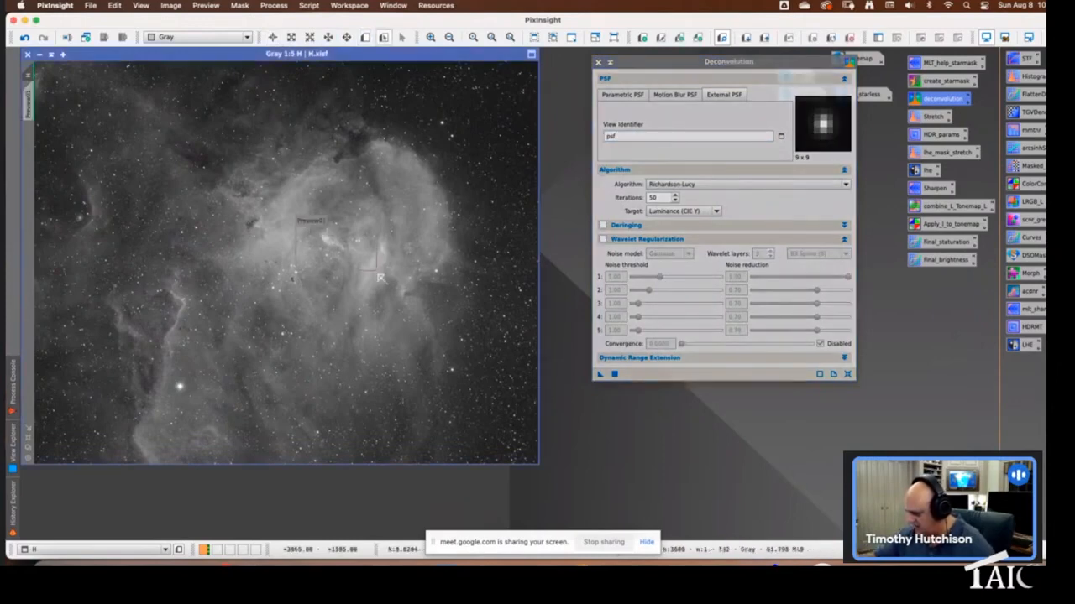
click(28, 98)
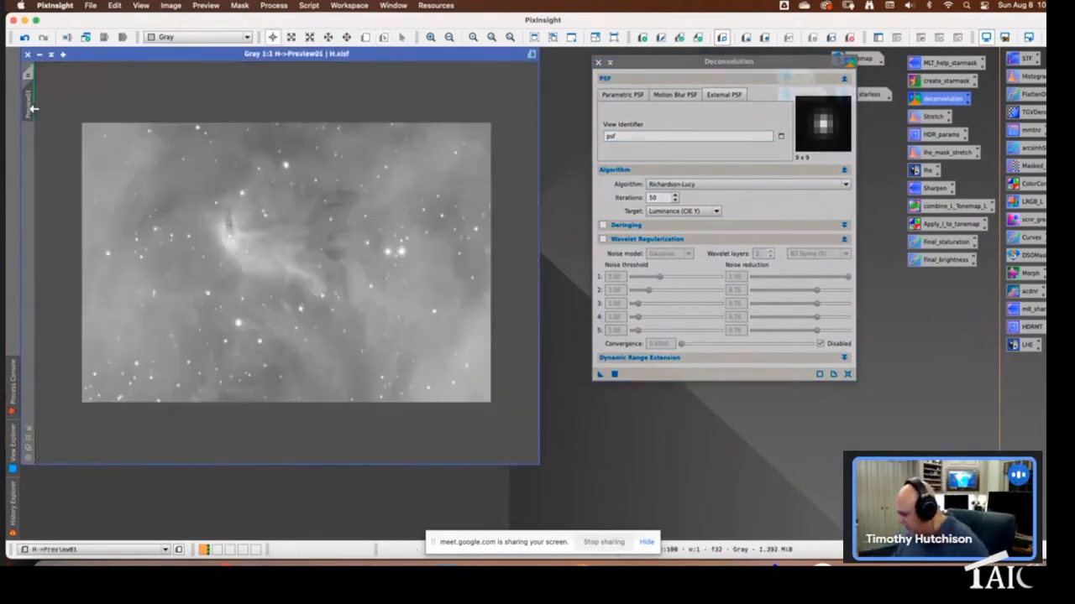
Set the deconvolution to 30 iterations and apply it to the preview
double_click(660, 197)
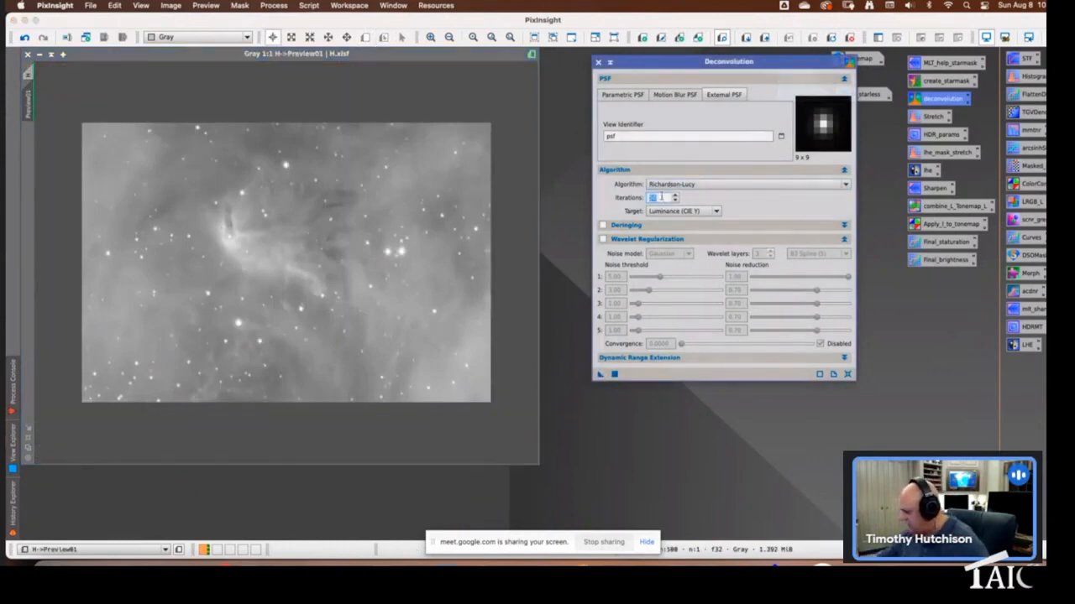
text(50)
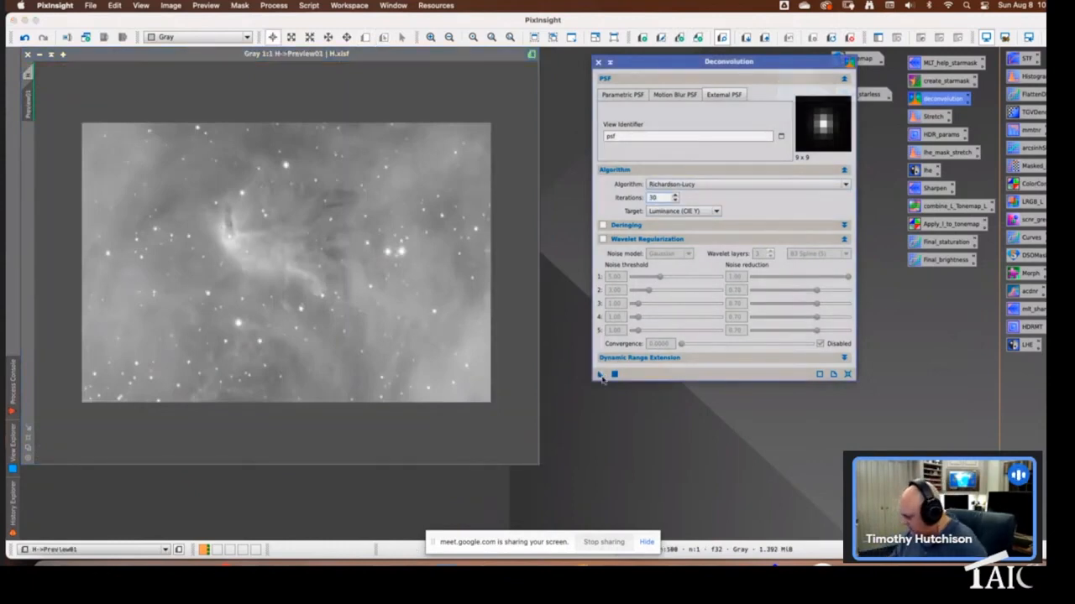
drag(600, 375, 380, 330)
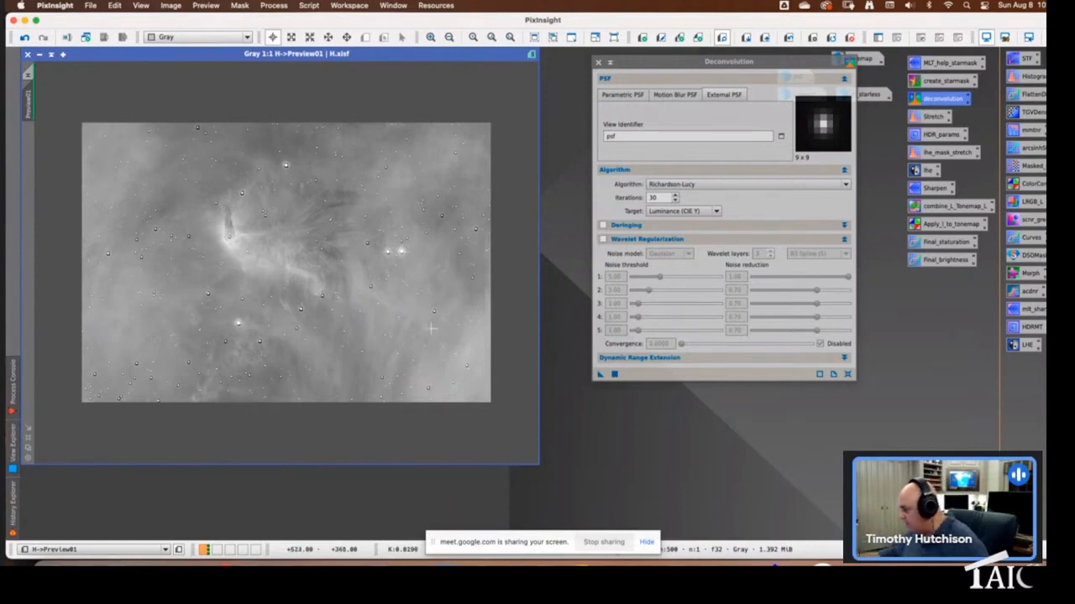
Expand and enable Deringing in the deconvolution settings, and review the global dark and global bright values
click(844, 225)
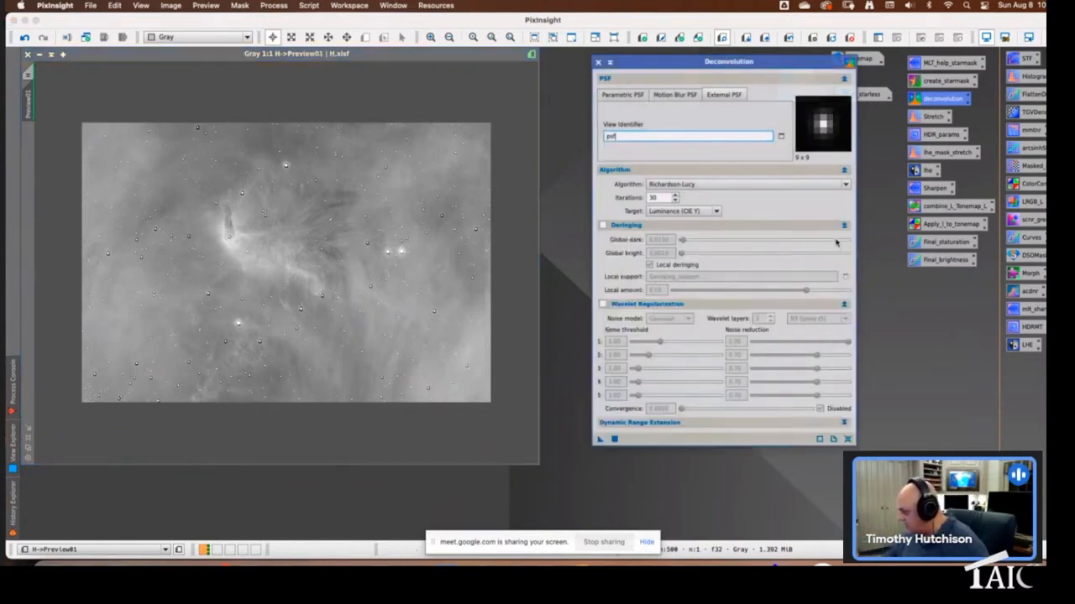
click(603, 225)
double_click(671, 239)
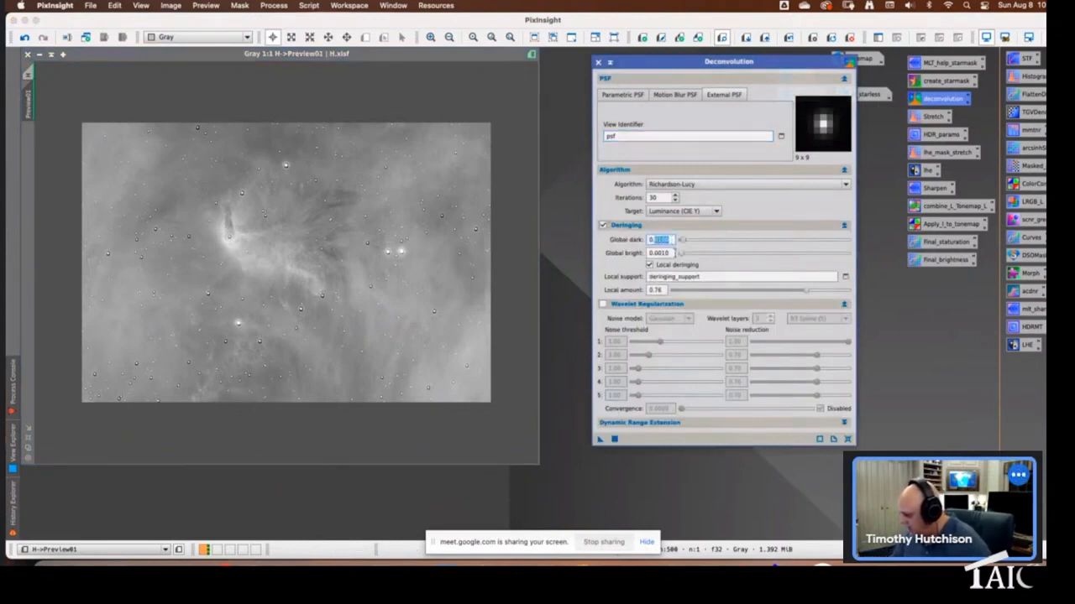
double_click(671, 253)
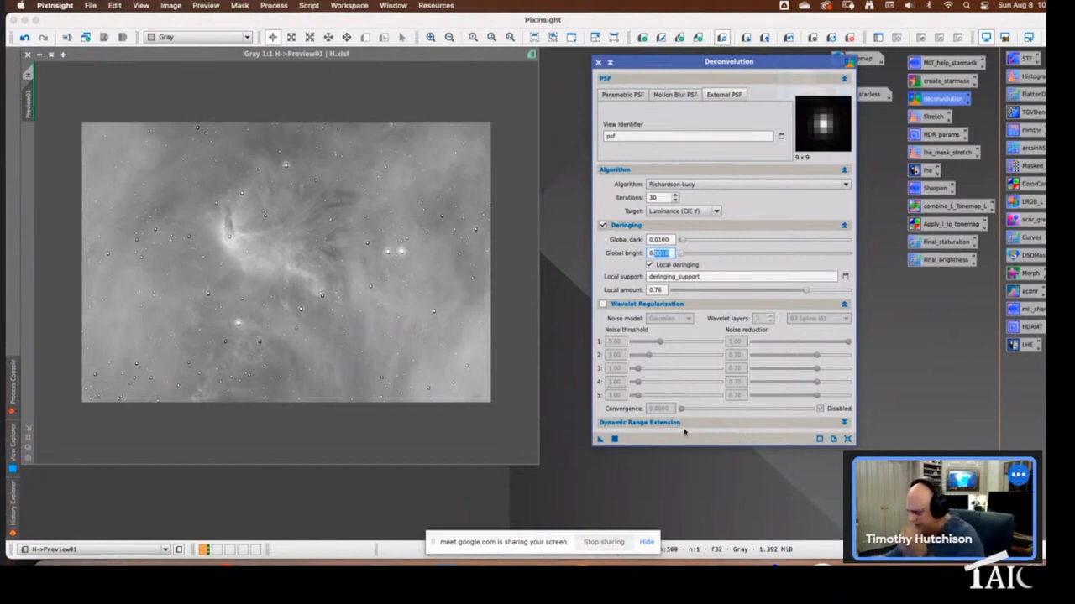
double_click(671, 240)
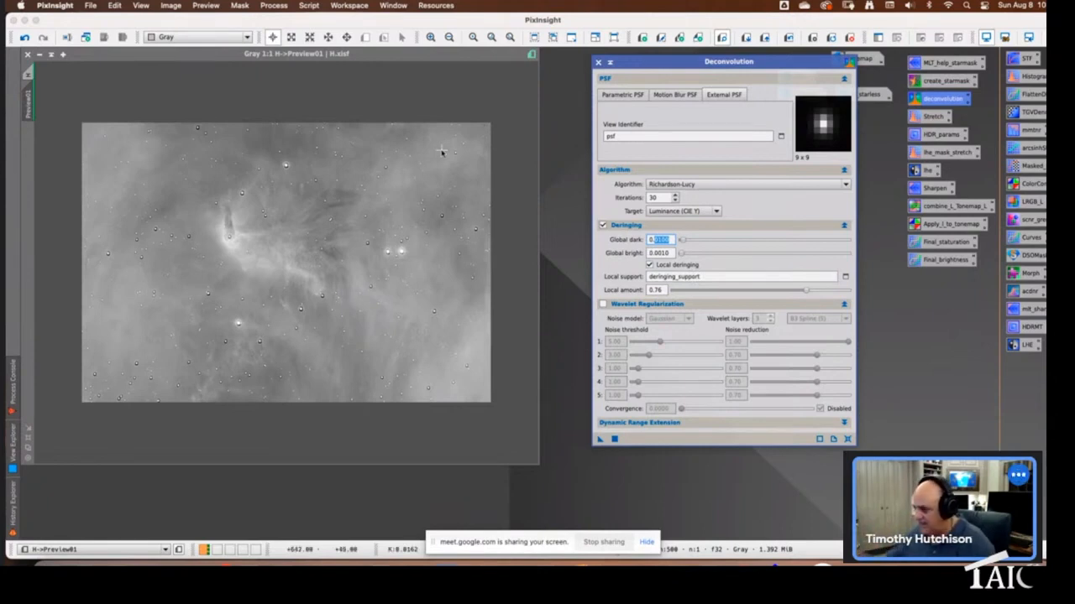
Duplicate the full H image as a new image, and close the Deconvolution settings
click(30, 76)
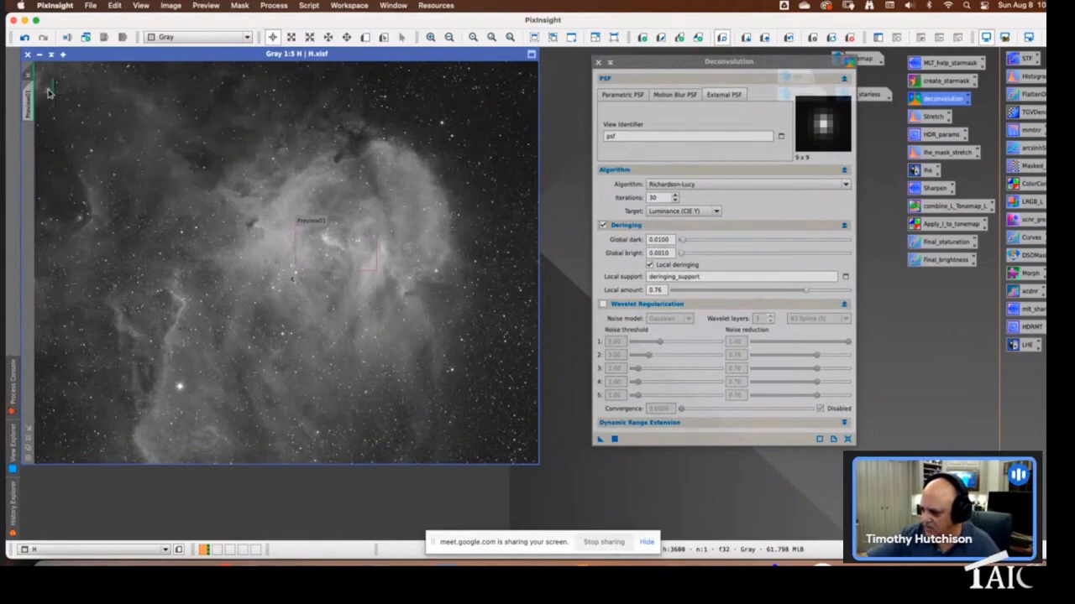
drag(48, 93, 55, 94)
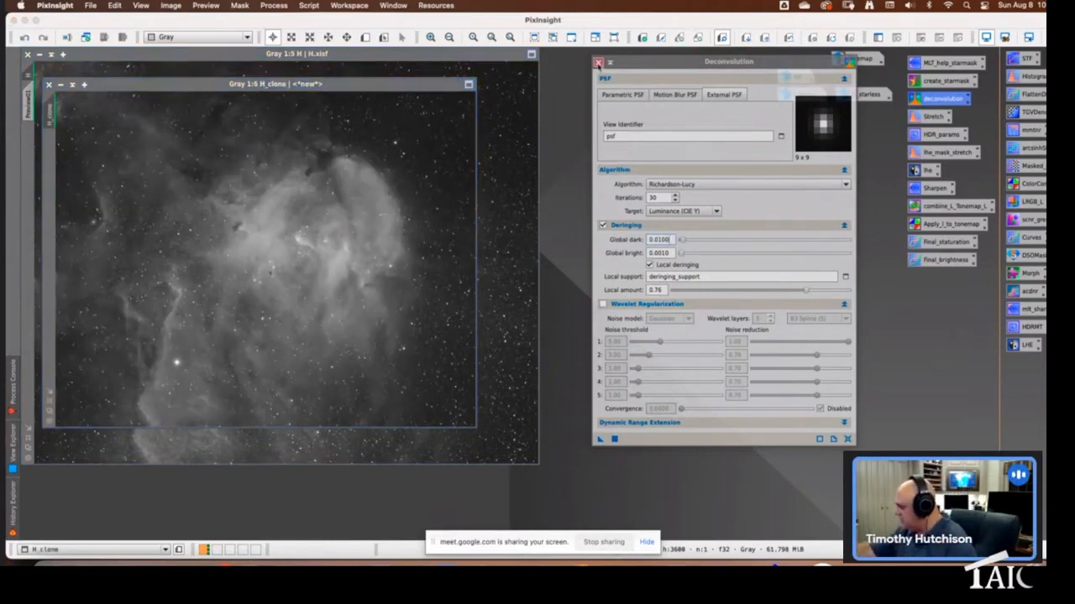
click(598, 62)
Load the saved MLT_help_starmask settings, review the five layers with layer 1 and the residual disabled, and apply them to H_clone
double_click(964, 67)
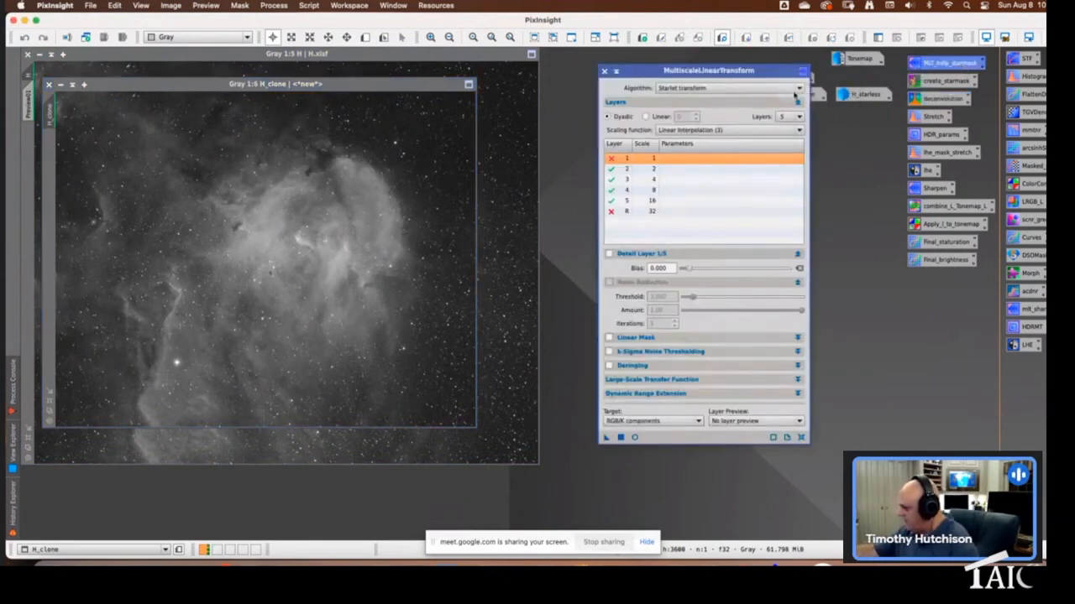
click(791, 116)
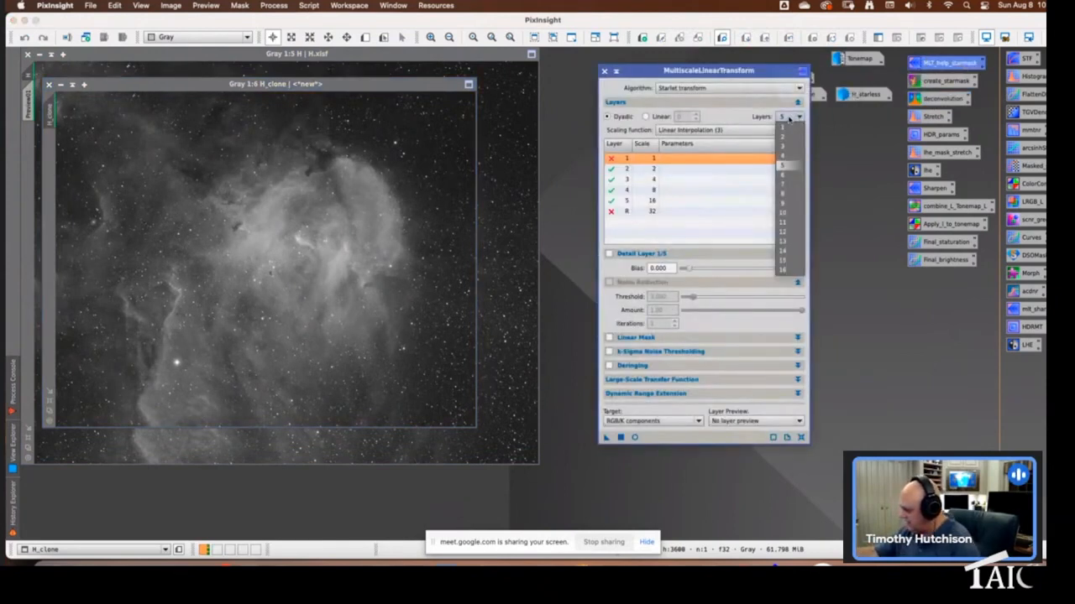
click(646, 198)
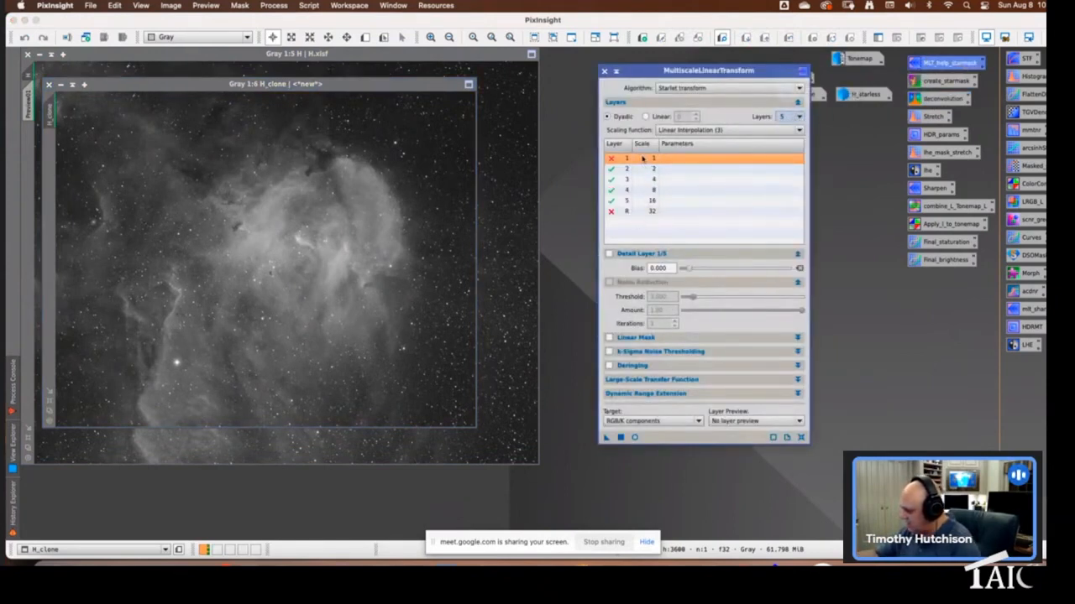
click(666, 213)
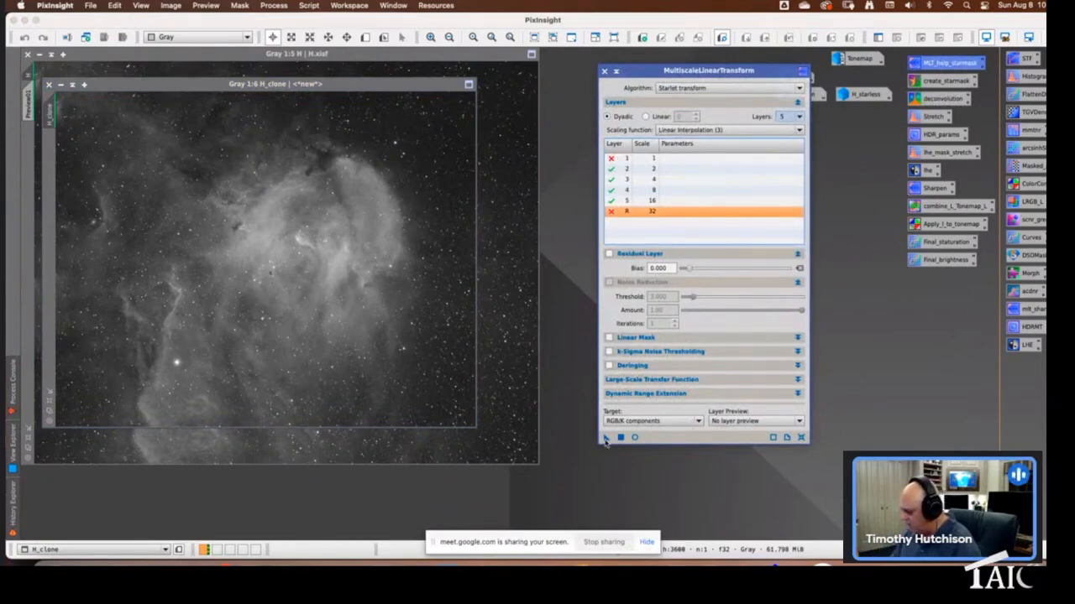
drag(607, 438, 416, 378)
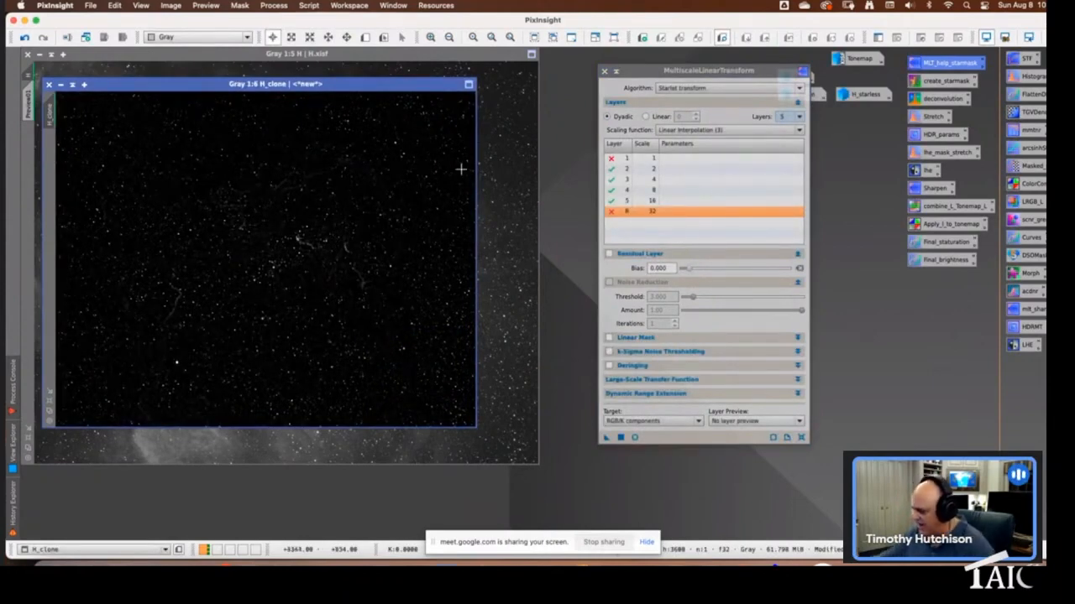
Inspect the isolated stars and leftover nebula structure in the processed H_clone at close and full-image magnification
click(431, 38)
click(431, 38)
click(430, 38)
click(431, 38)
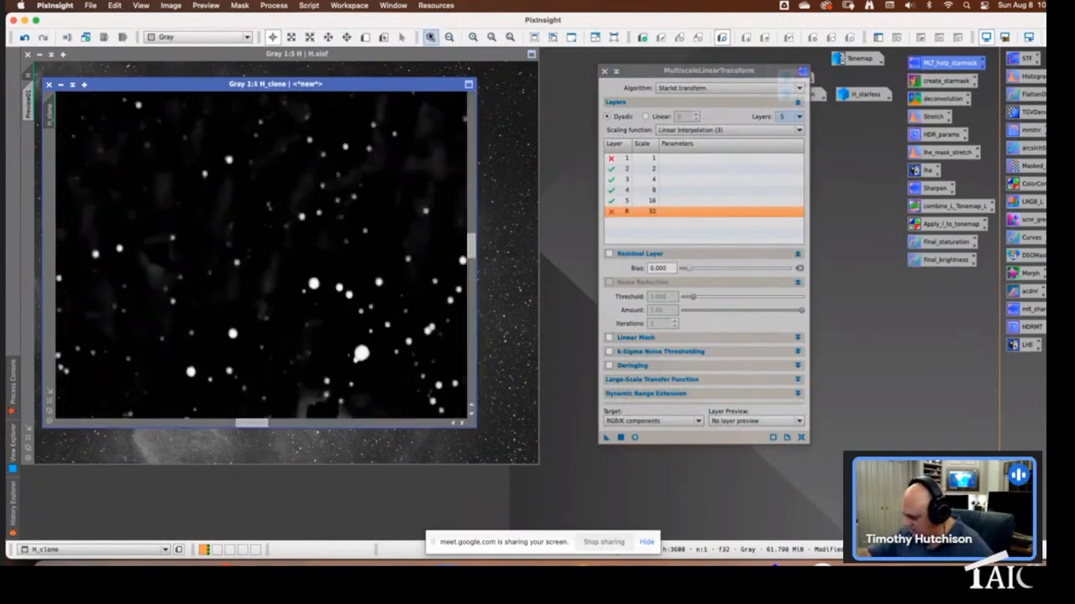
click(431, 37)
click(430, 38)
click(431, 38)
click(449, 40)
click(449, 40)
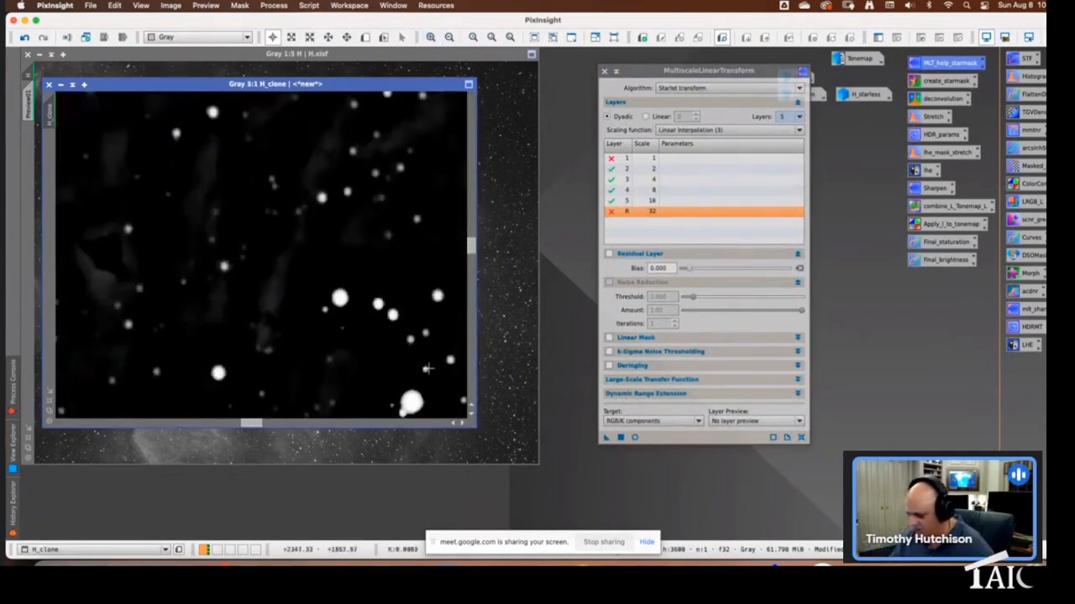
click(449, 38)
click(449, 37)
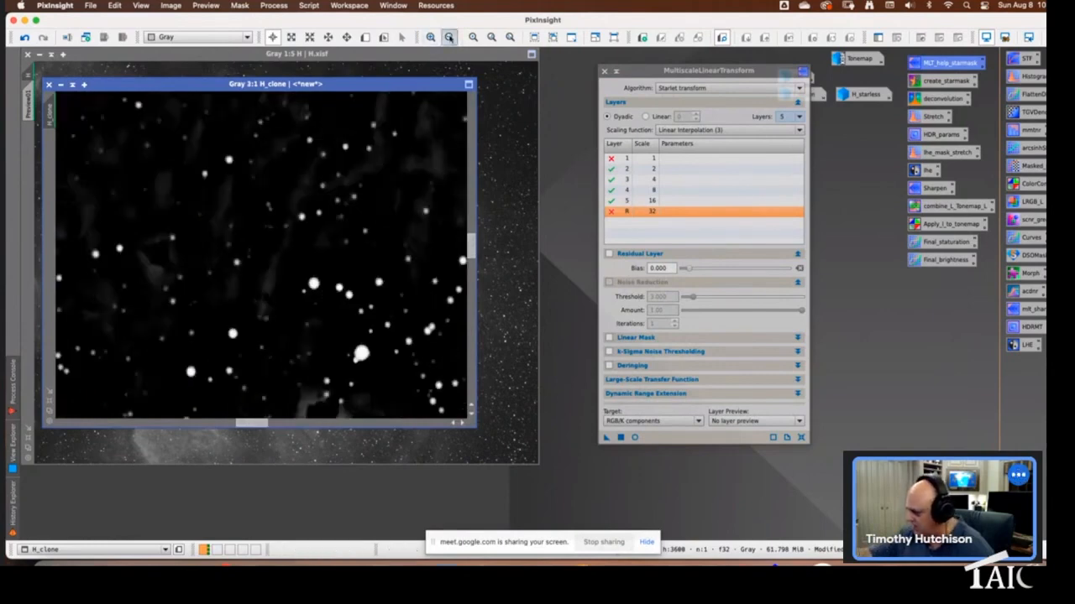
click(449, 38)
click(449, 38)
click(450, 38)
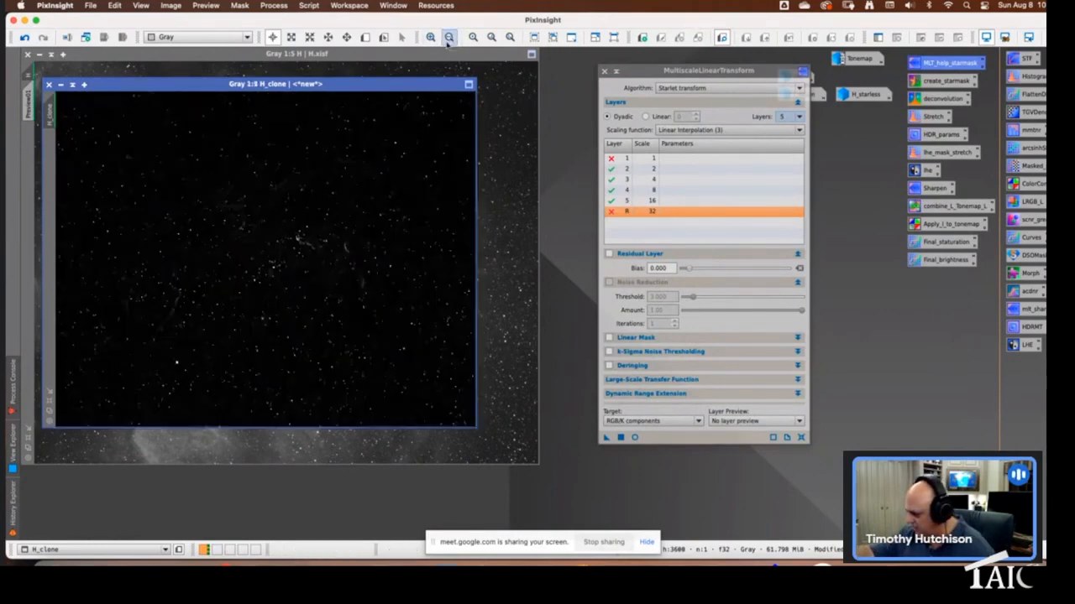
Review the layer 1 and residual layer entries in MultiscaleLinearTransform, and close its settings
click(675, 159)
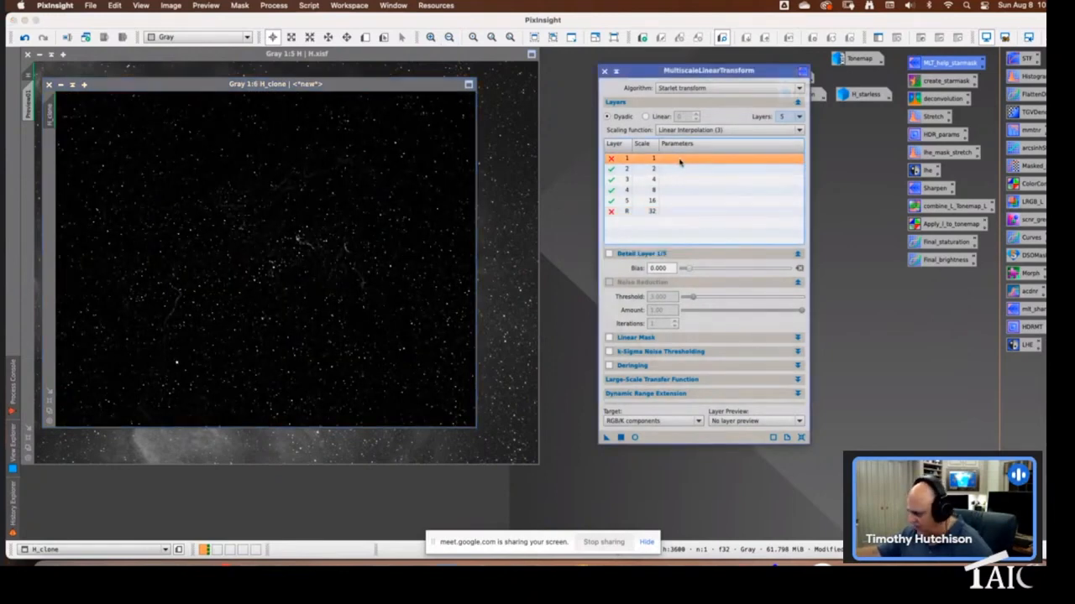
click(676, 211)
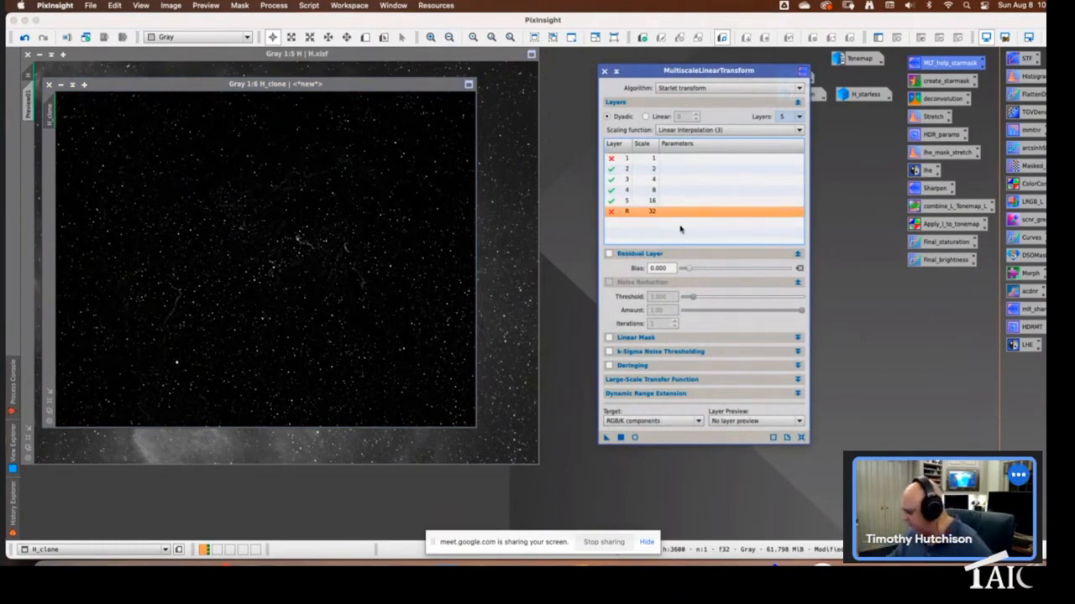
click(604, 71)
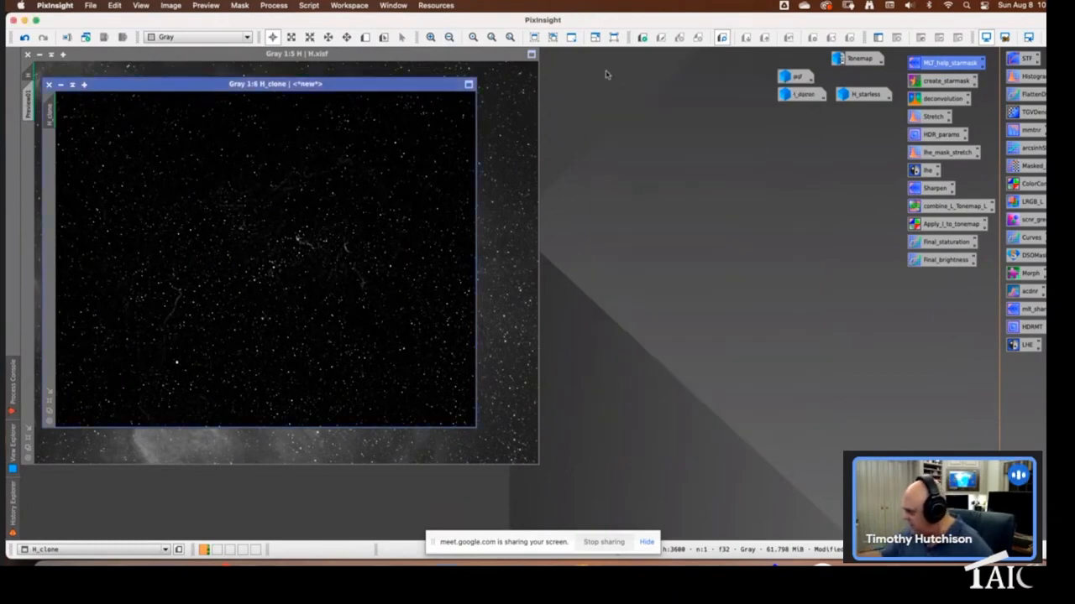
Load the saved create_starmask settings and review the noise threshold, scale, structure growth and smoothness values
double_click(945, 80)
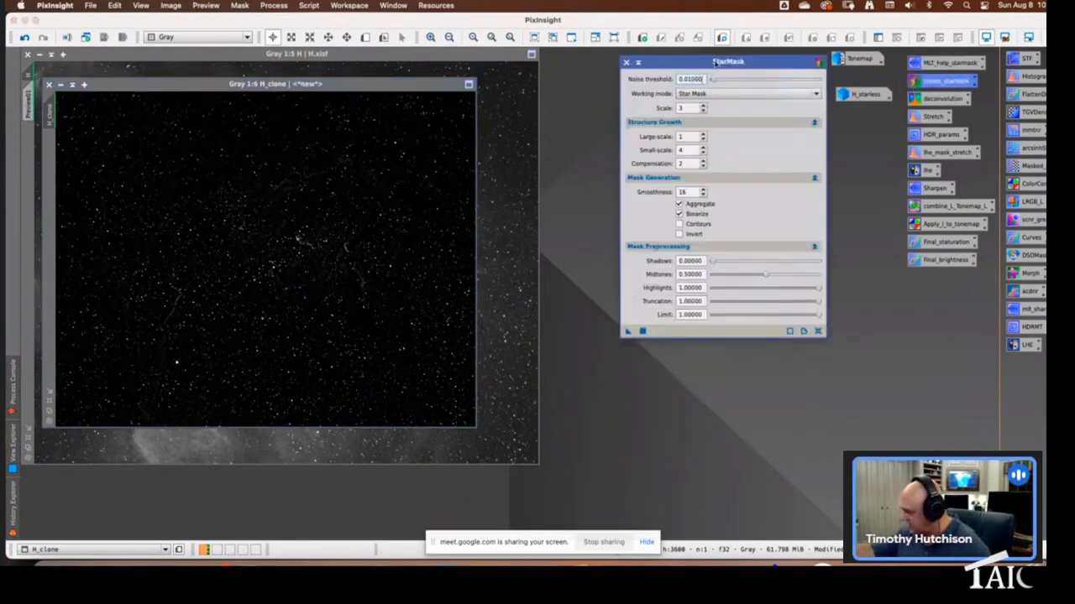
drag(715, 62, 653, 76)
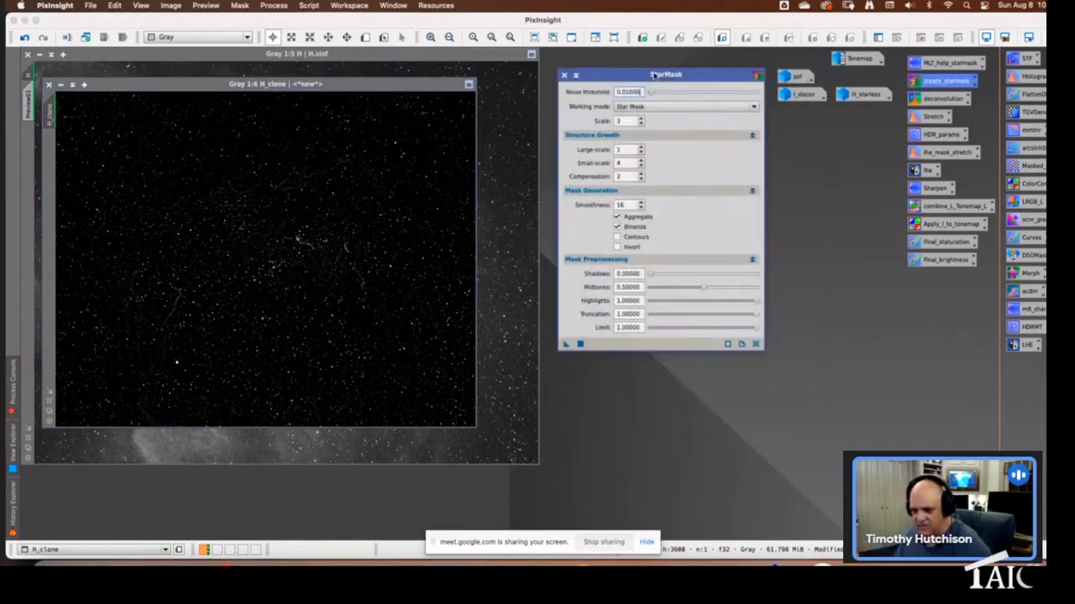
double_click(636, 92)
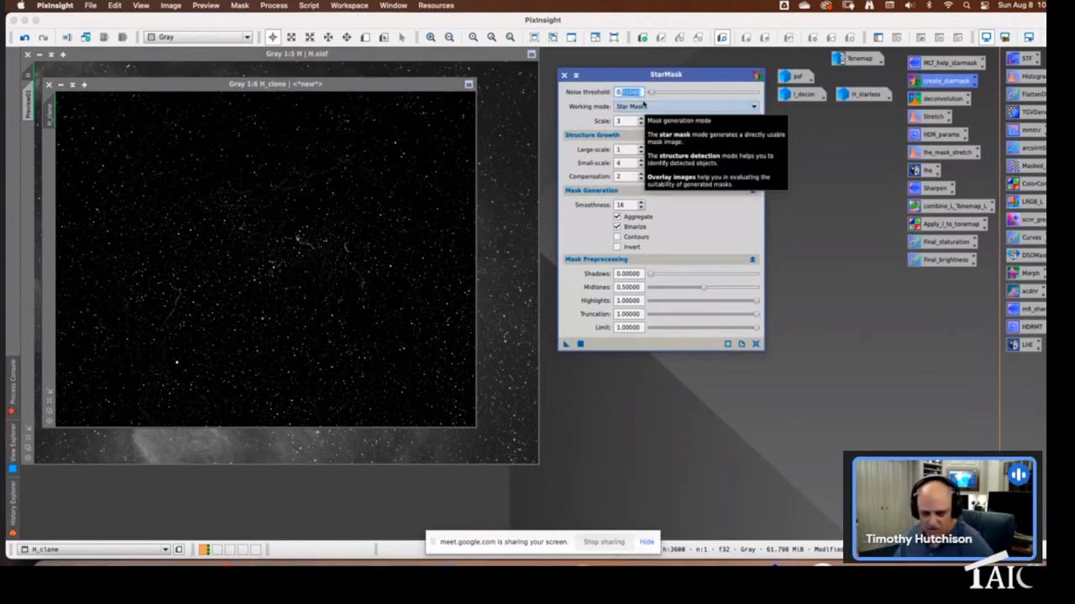
double_click(627, 121)
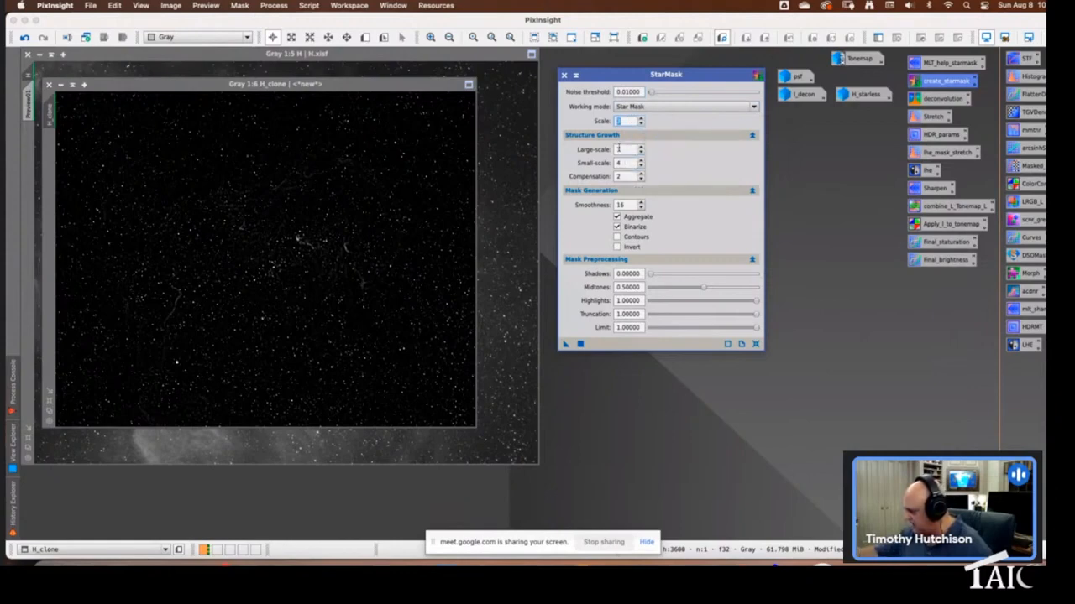
key(Tab)
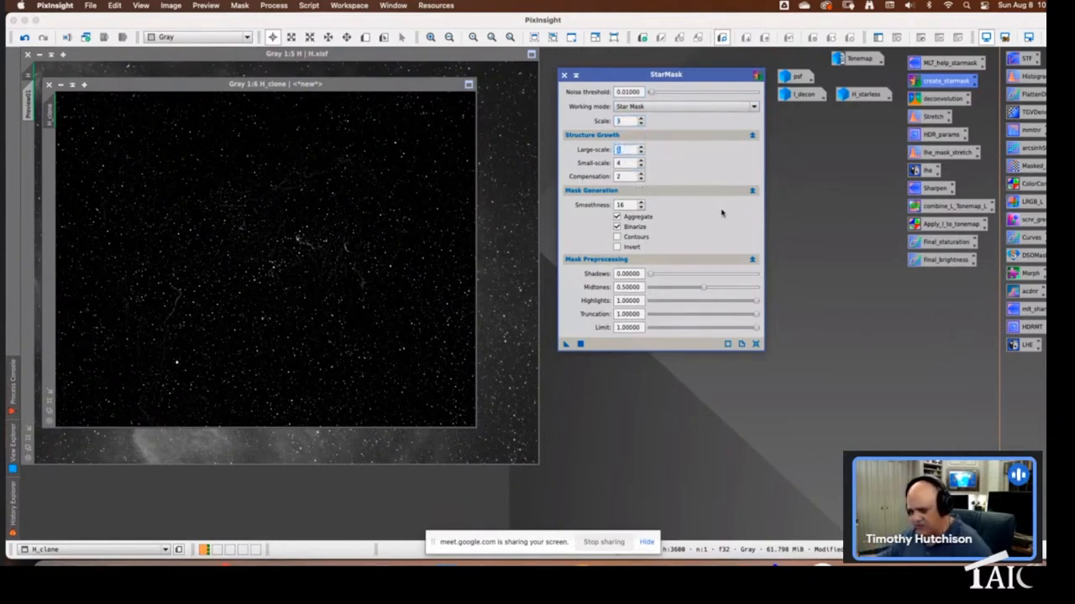
double_click(624, 163)
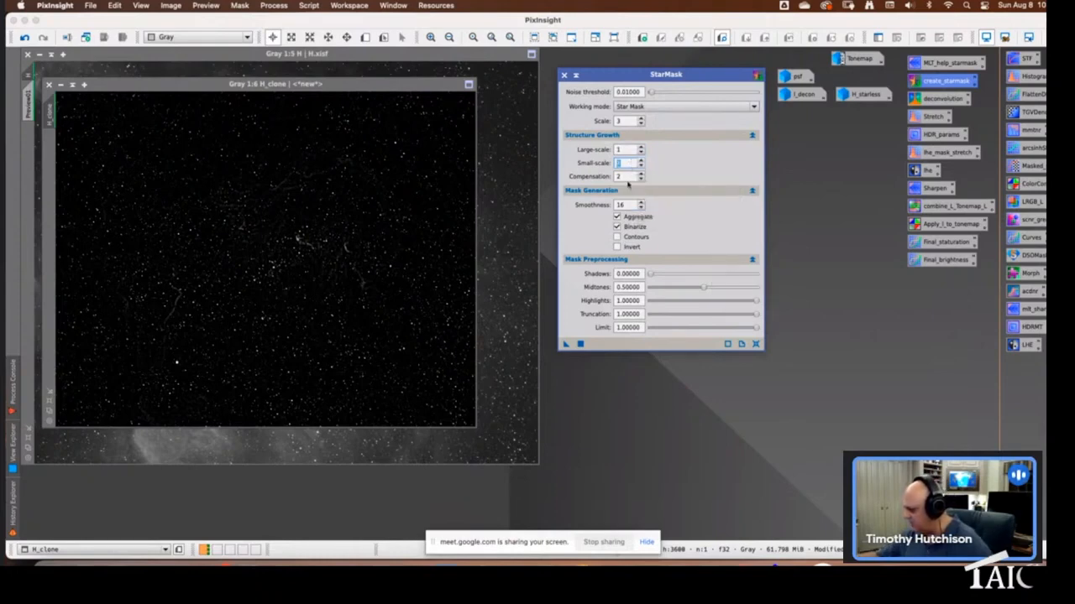
double_click(628, 177)
click(629, 205)
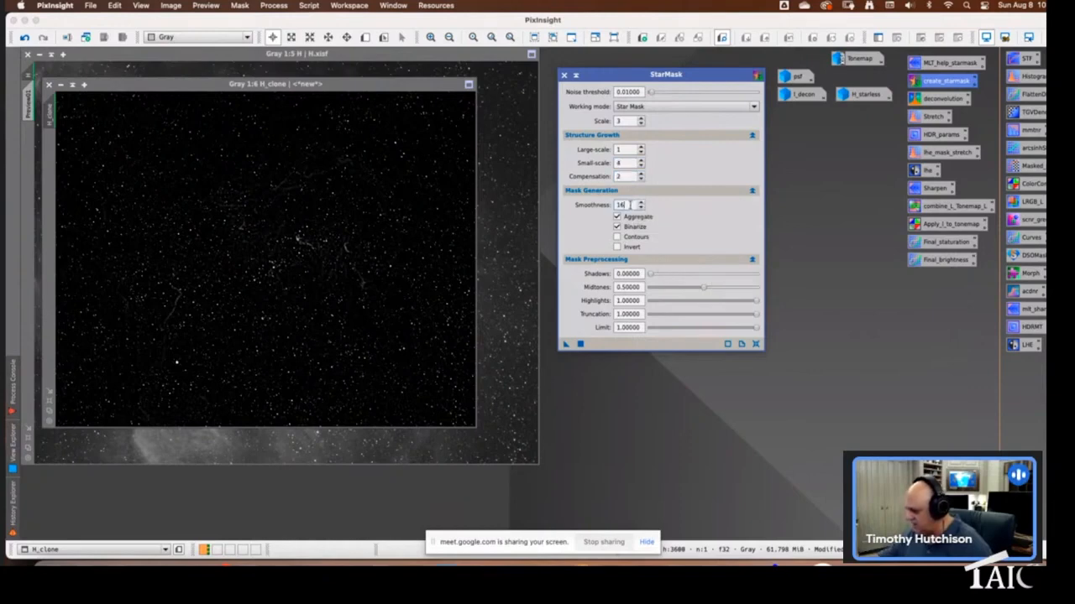
double_click(630, 205)
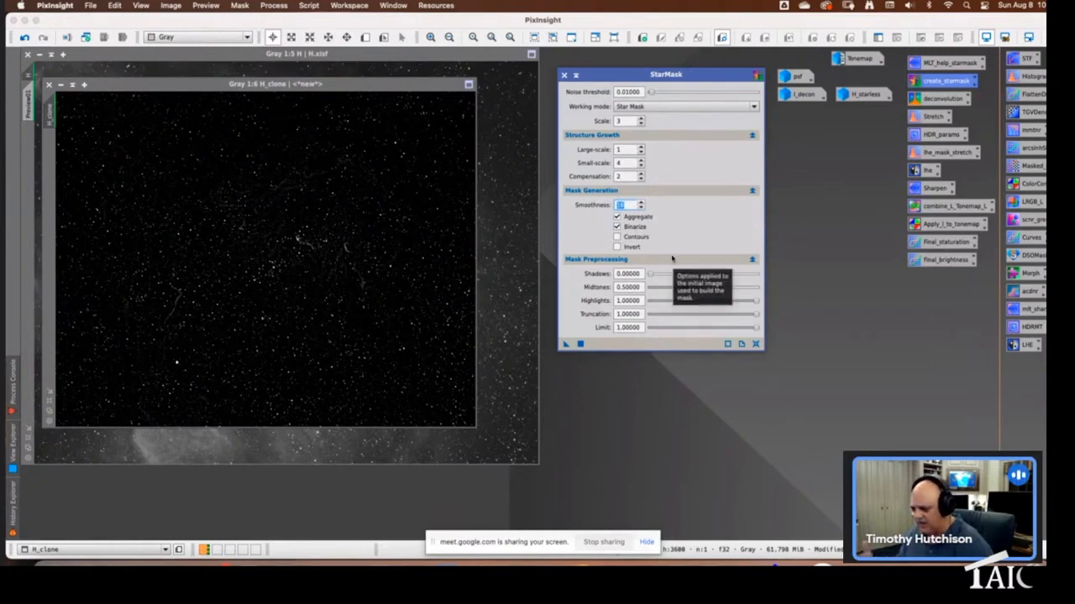
Generate the star mask from H_clone, and close the StarMask settings and the clone image
drag(566, 344, 411, 356)
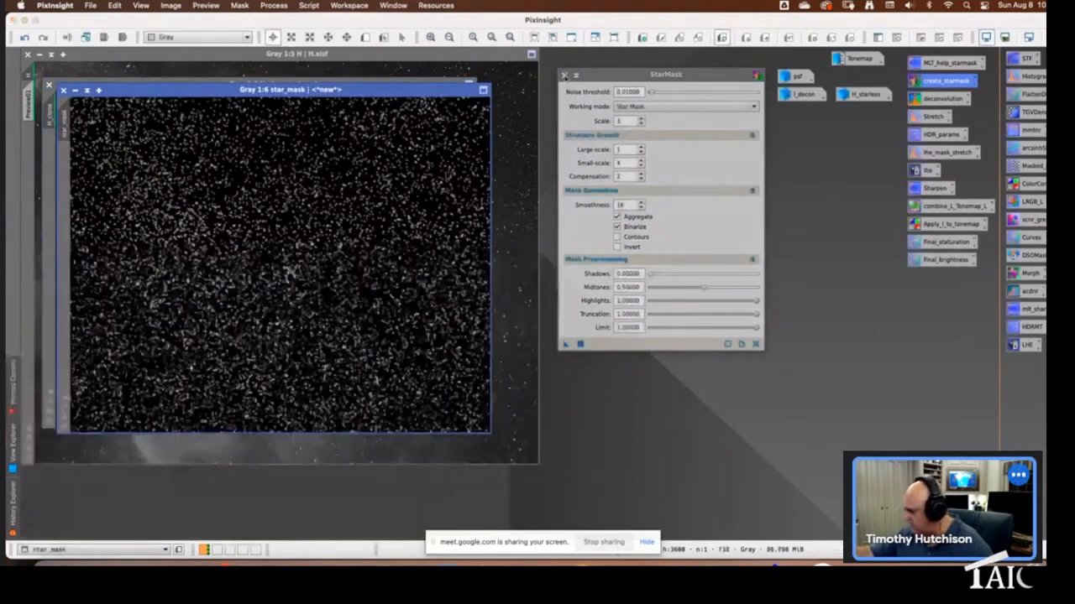
click(564, 76)
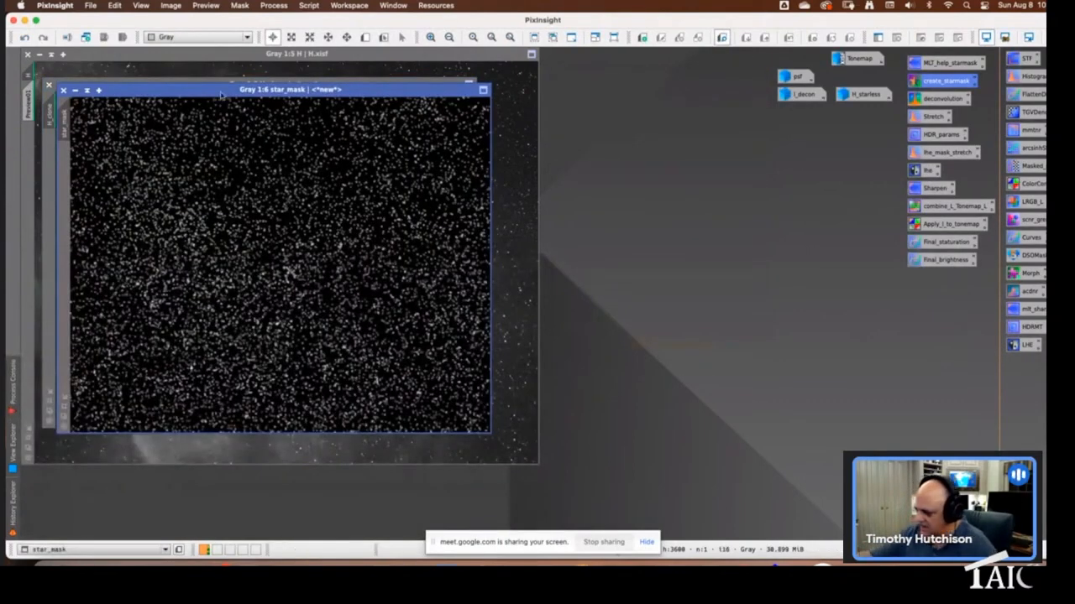
drag(221, 94, 259, 109)
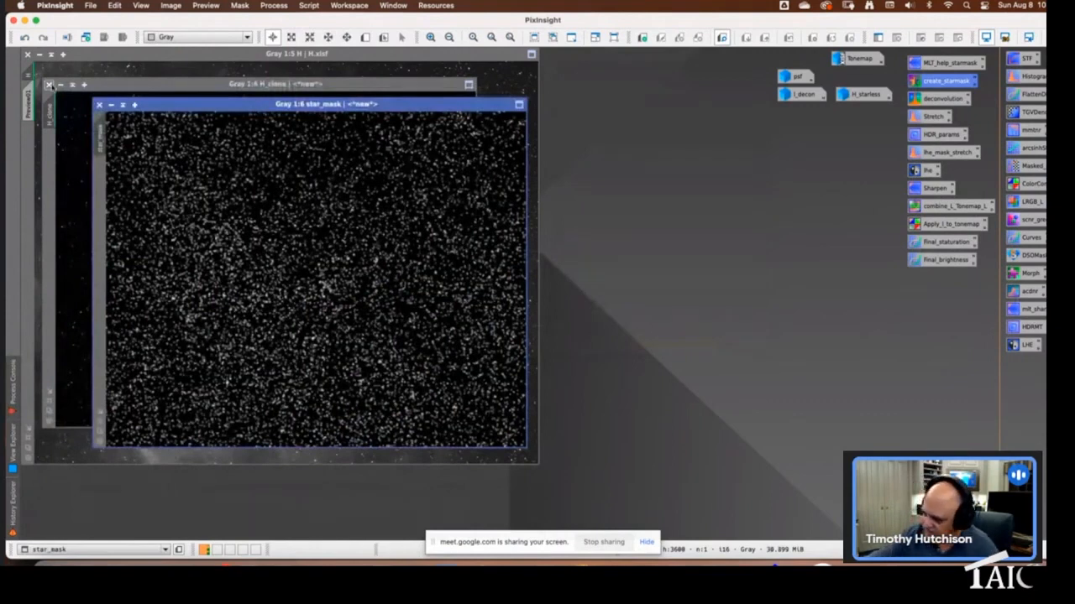
click(49, 84)
click(584, 316)
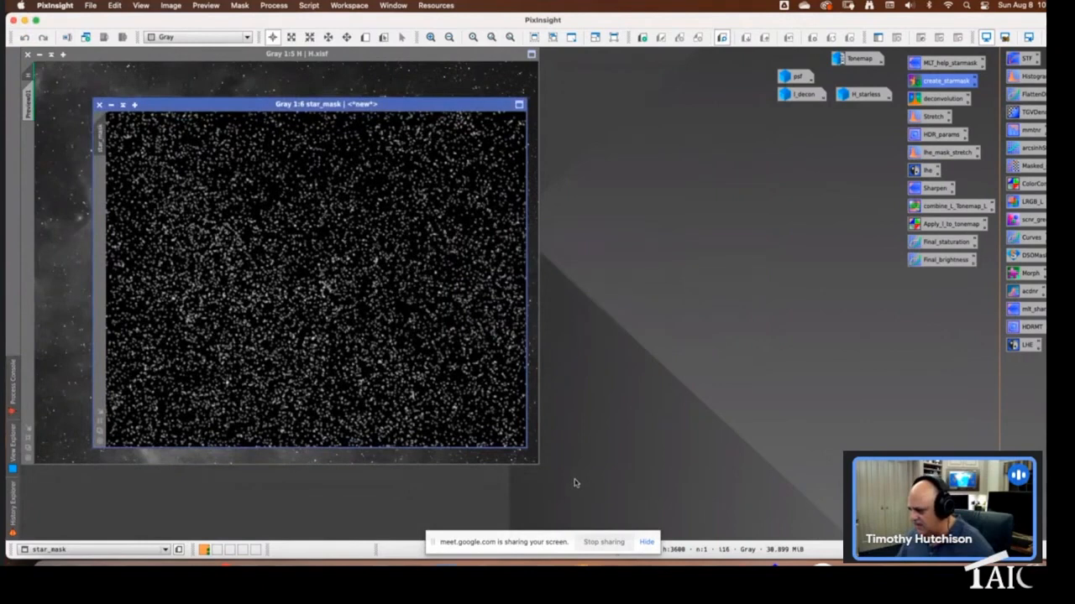
drag(102, 143, 100, 145)
double_click(100, 146)
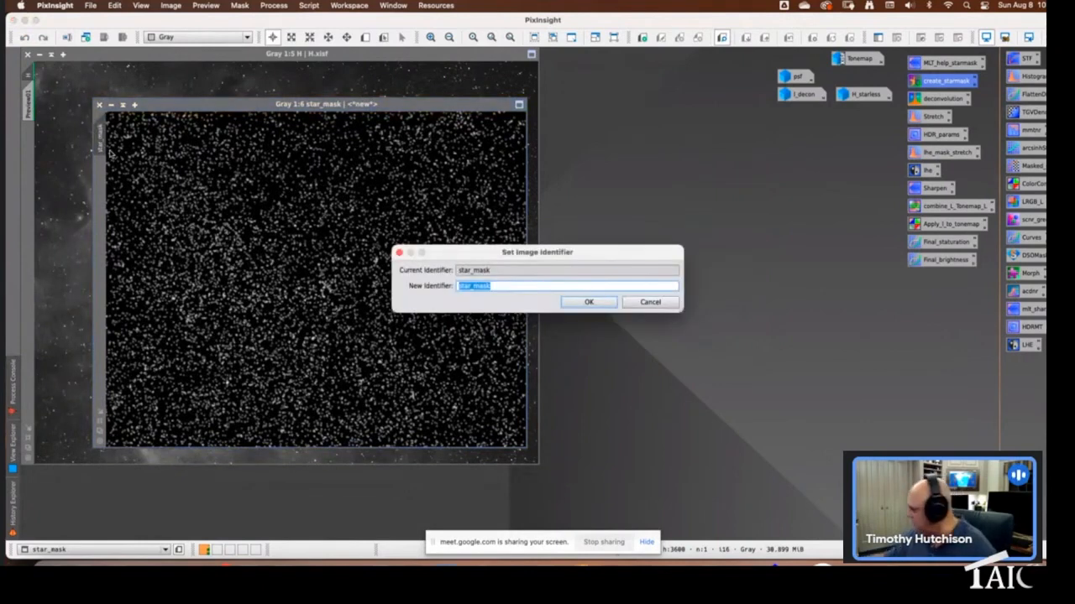
click(648, 301)
Load the saved deconvolution settings and rename the star mask image deringing_support to match their local support
double_click(944, 98)
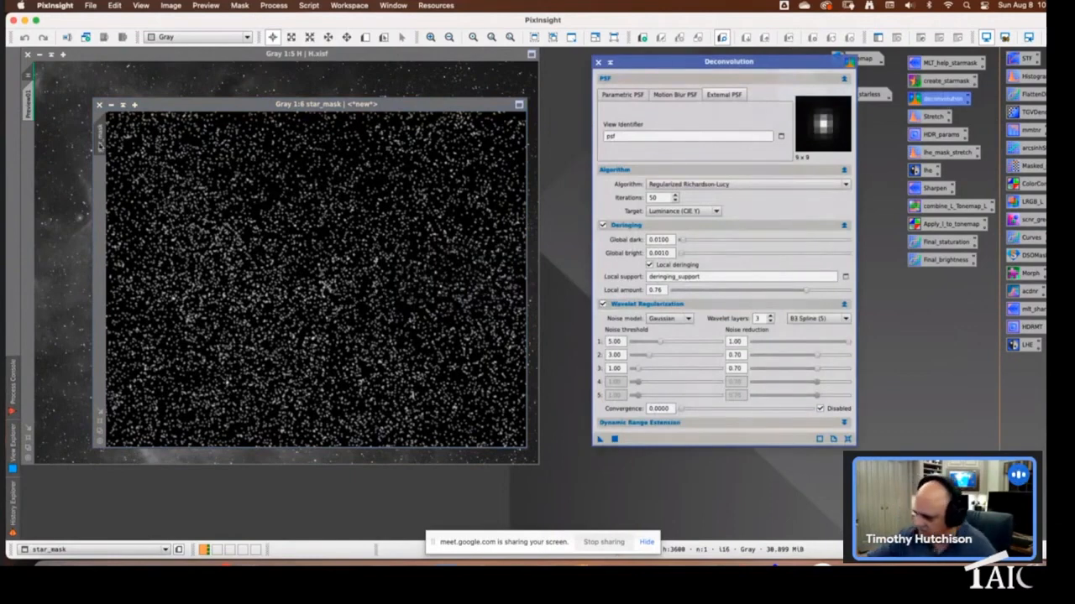
double_click(102, 145)
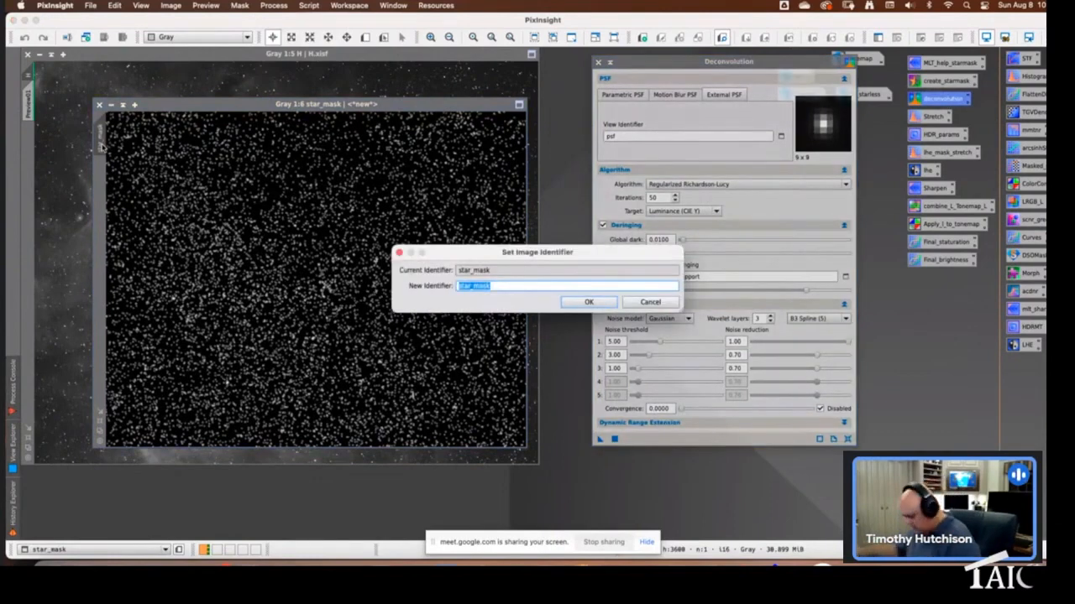
text(sering)
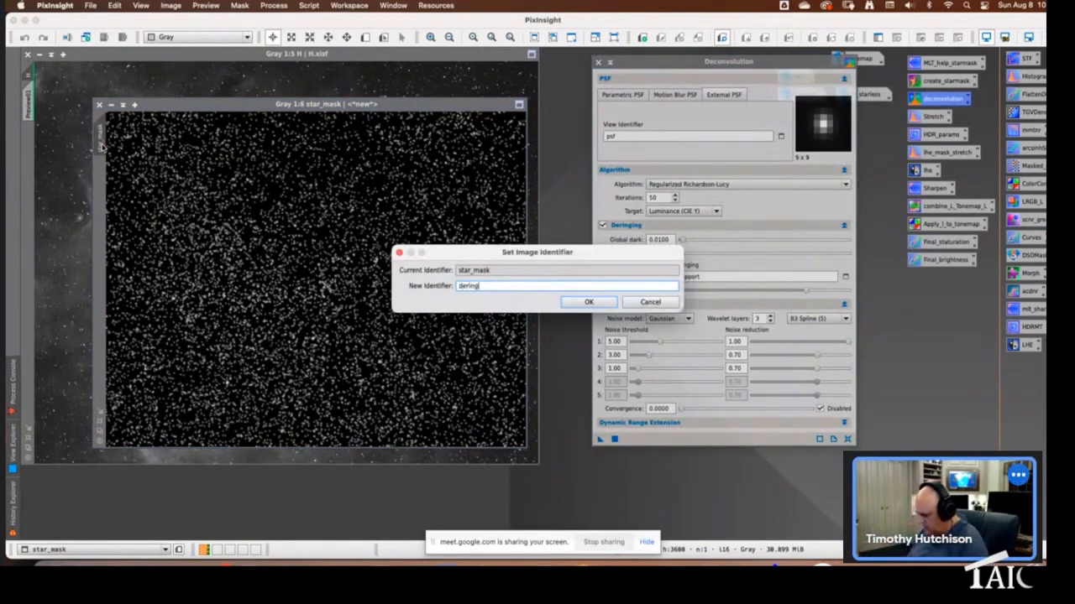
text(ing_support)
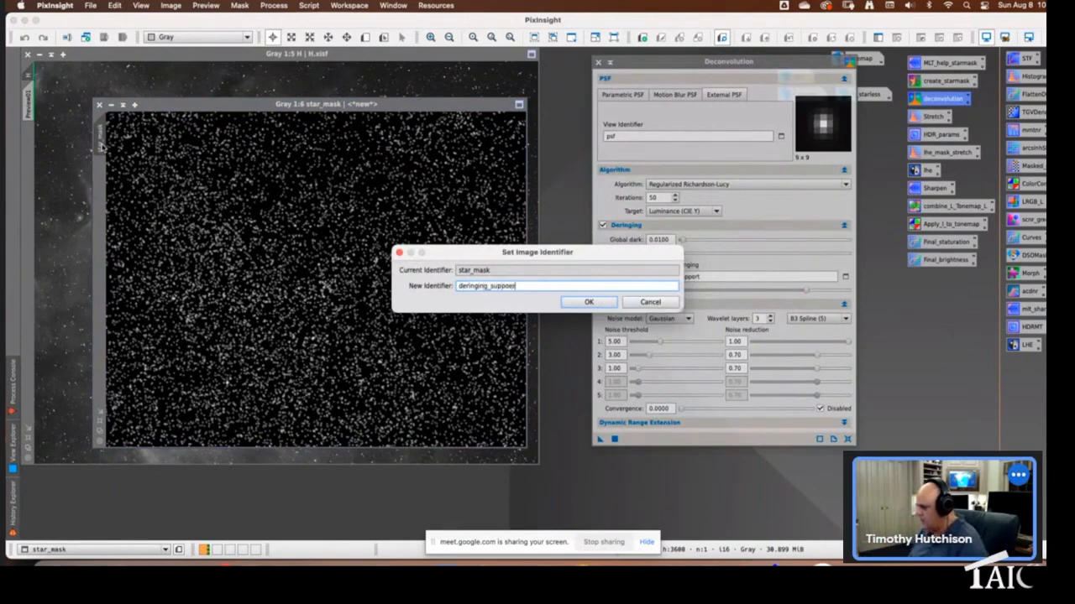
key(BackSpace)
key(BackSpace)
text(rt)
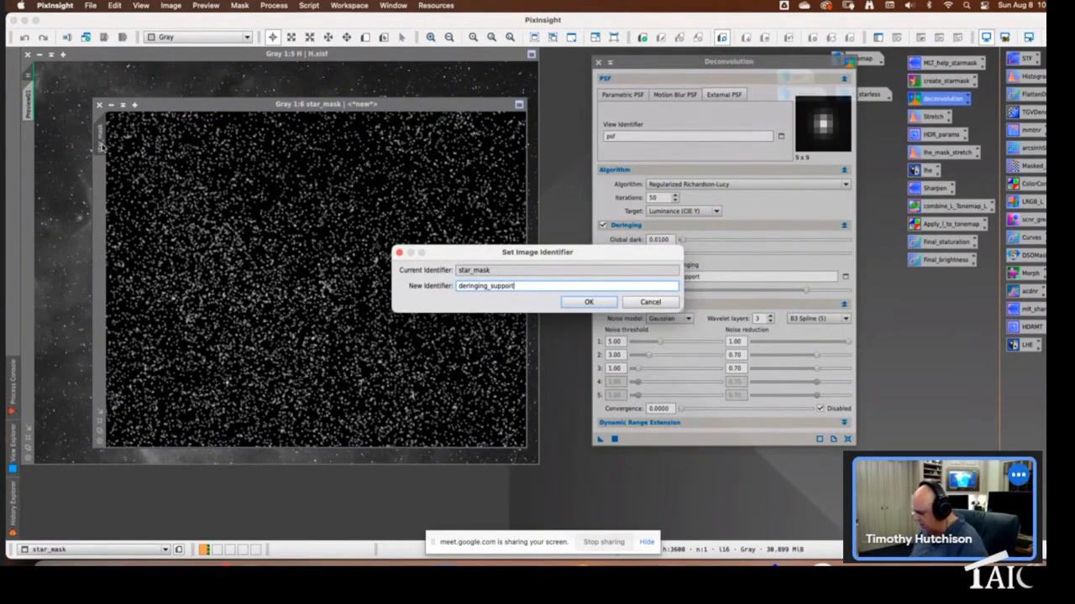
key(Return)
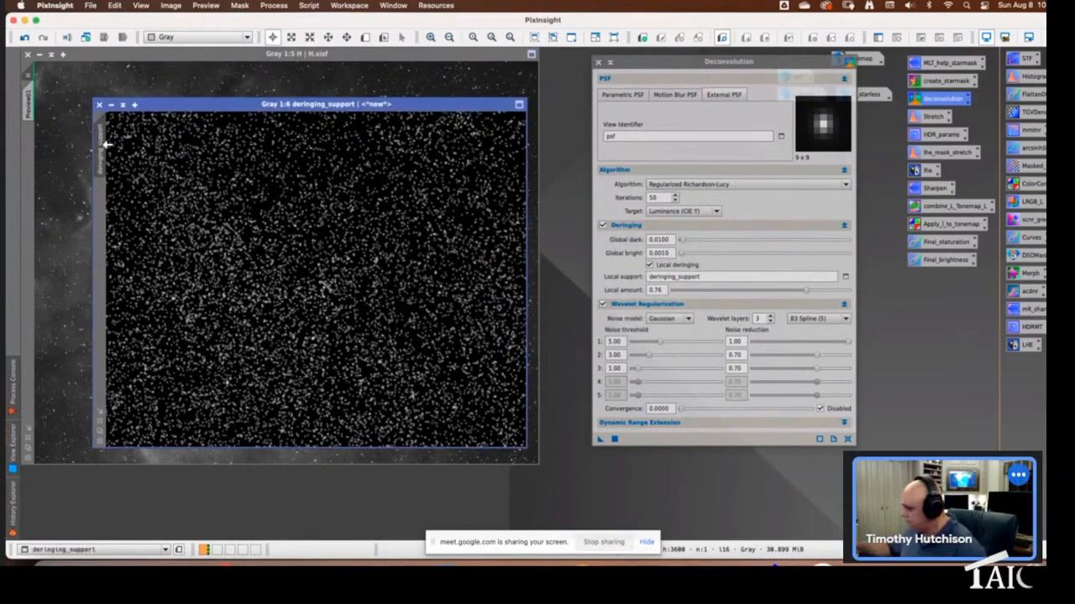
Minimize the deringing_support image to an icon, and place it on the empty workspace with the Deconvolution settings closer to the H image
click(111, 105)
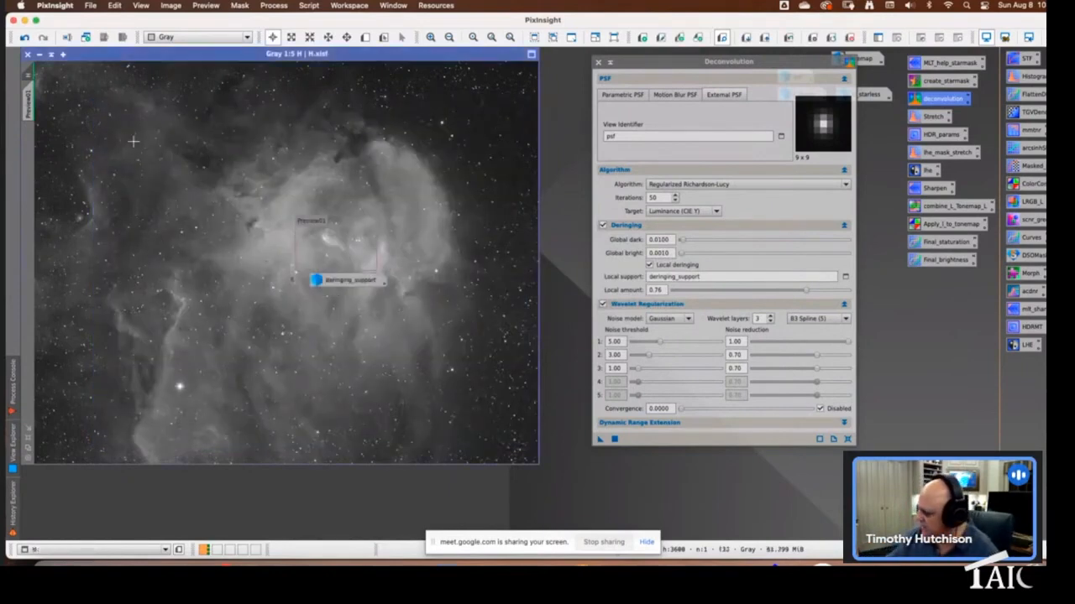
drag(359, 285, 915, 302)
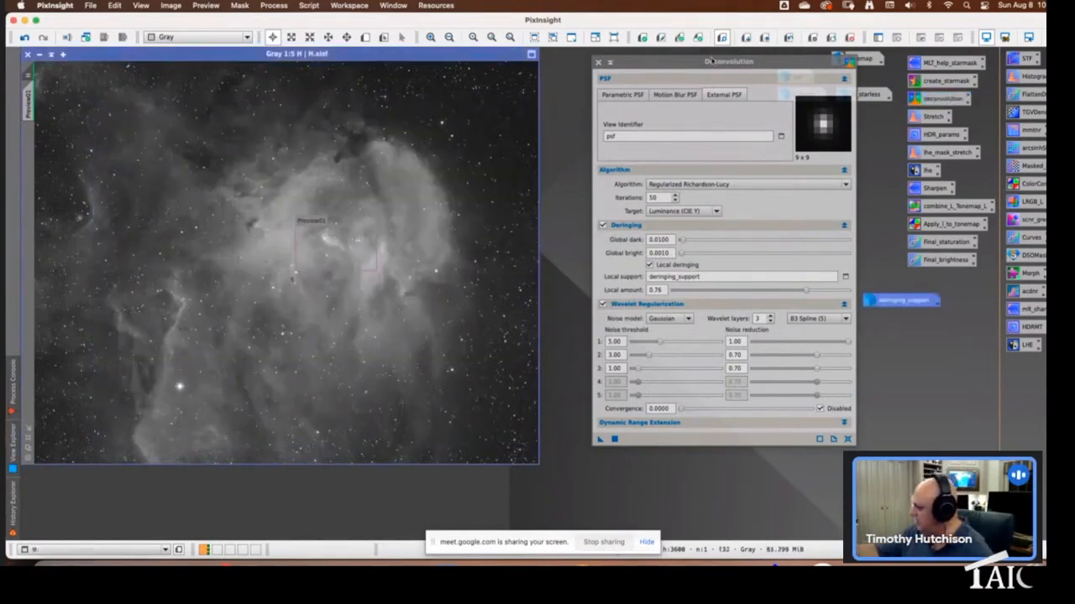
drag(707, 66, 673, 63)
Display Preview01 of the H image and disable Wavelet Regularization in the deconvolution settings
click(30, 104)
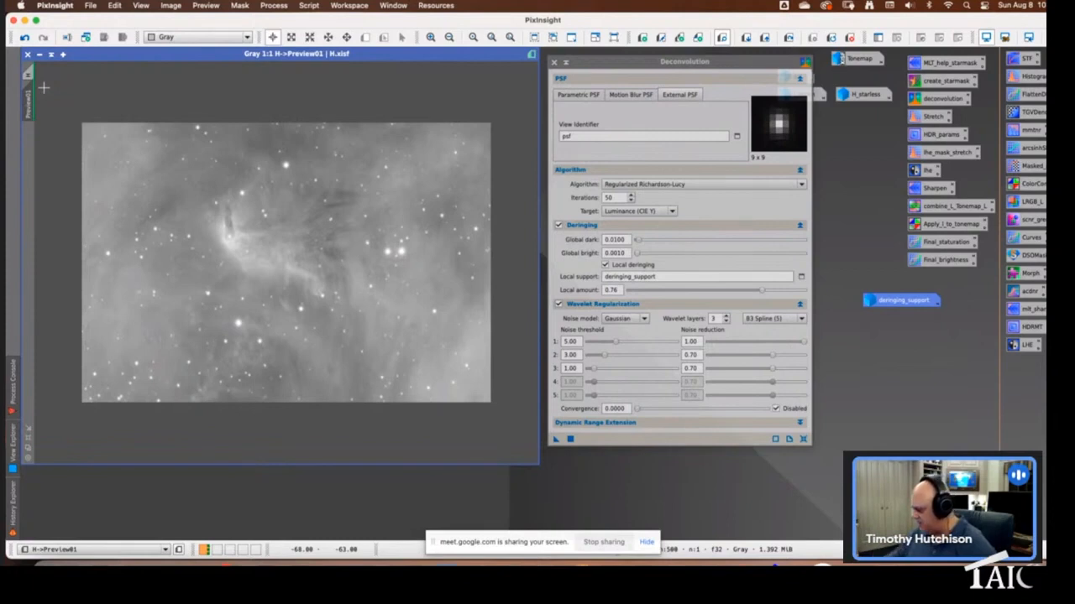
click(558, 304)
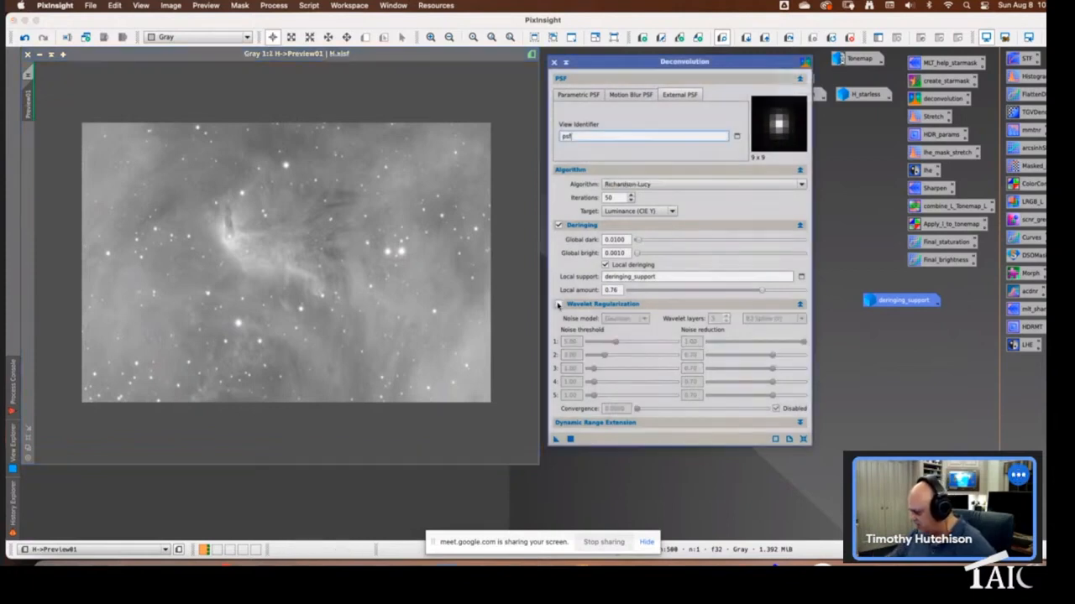
Review the global deringing values and deringing_support entry, and set the local deringing amount to 0.75
drag(610, 240, 633, 249)
double_click(624, 240)
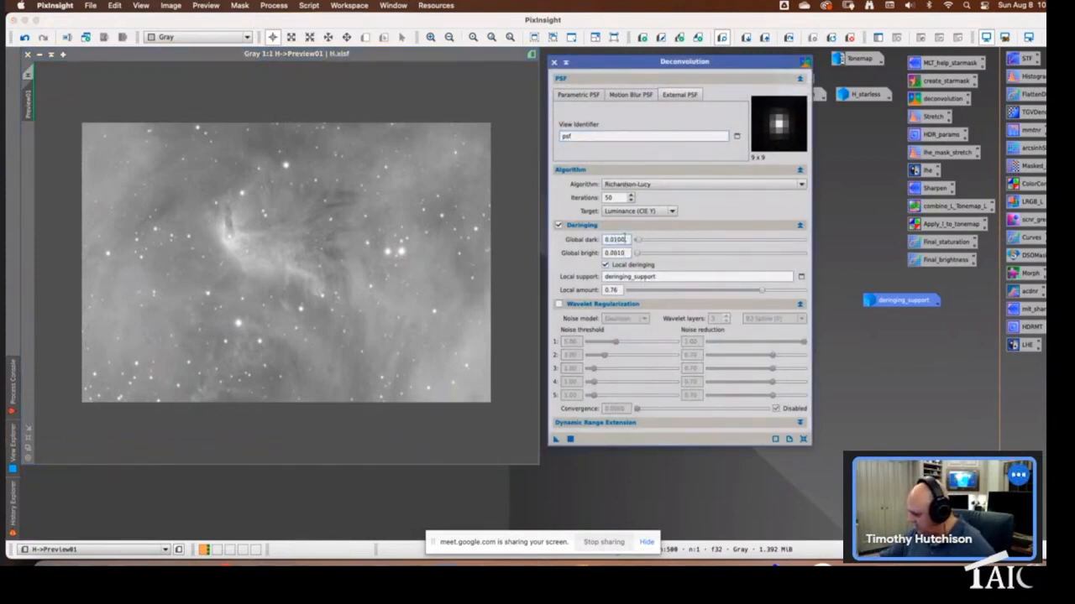
double_click(626, 253)
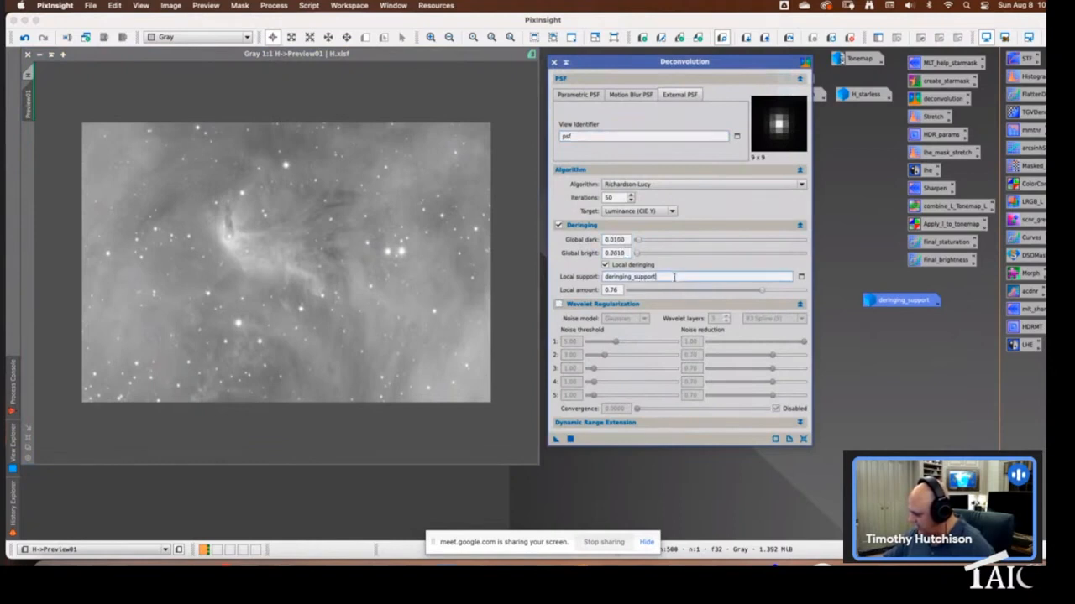
double_click(674, 277)
mouse_move(762, 295)
mouse_down()
mouse_move(735, 291)
mouse_move(763, 291)
mouse_up()
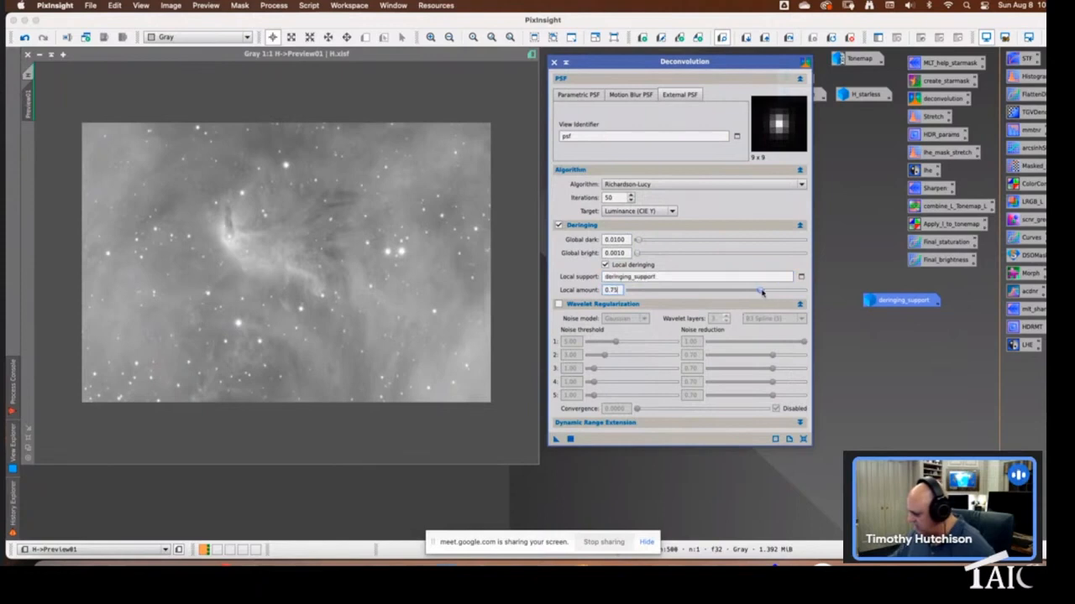
Apply the deconvolution without wavelet regularization to Preview01 of the H image and inspect the stars and nebula up close
drag(554, 439, 429, 350)
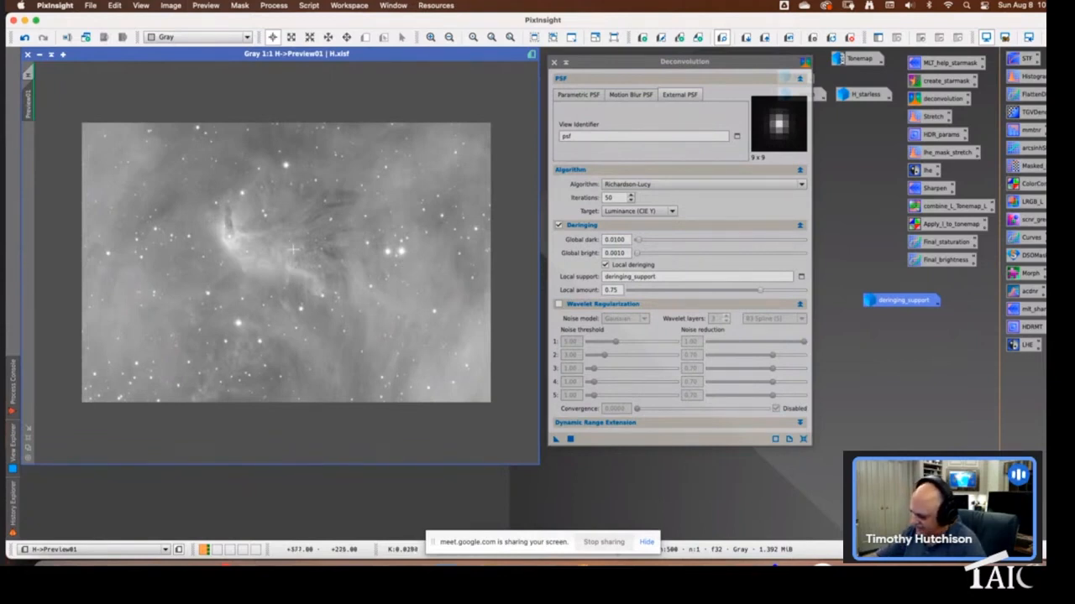
click(430, 37)
click(430, 37)
click(447, 38)
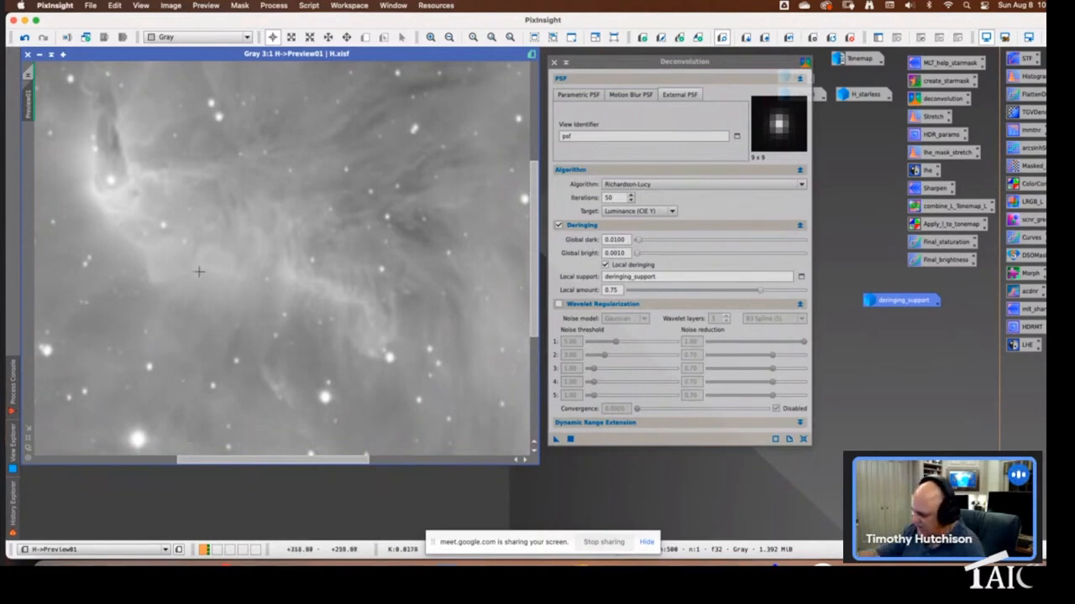
click(449, 38)
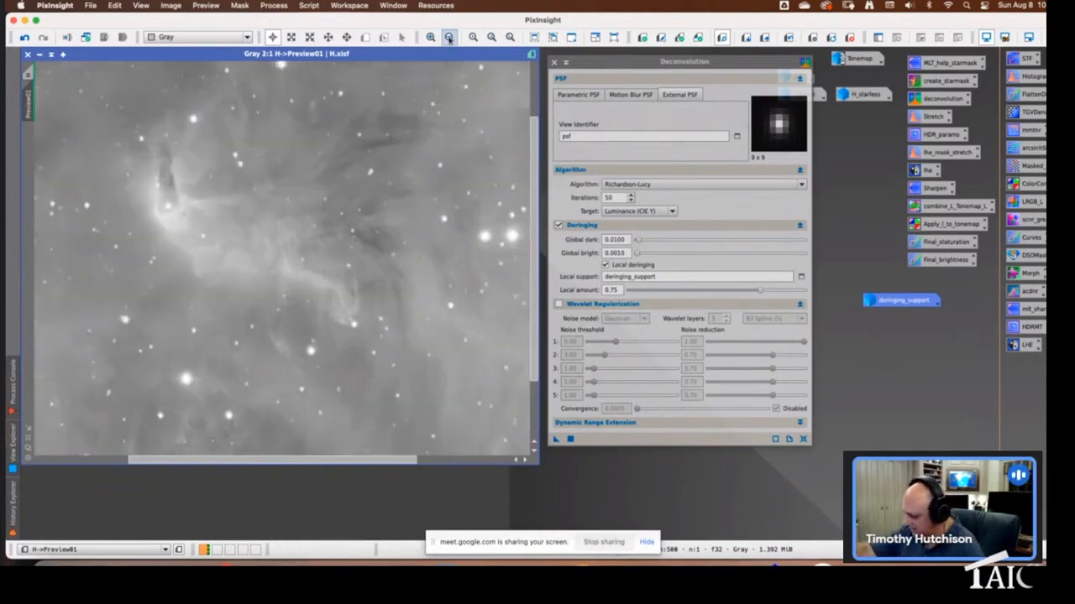
click(449, 38)
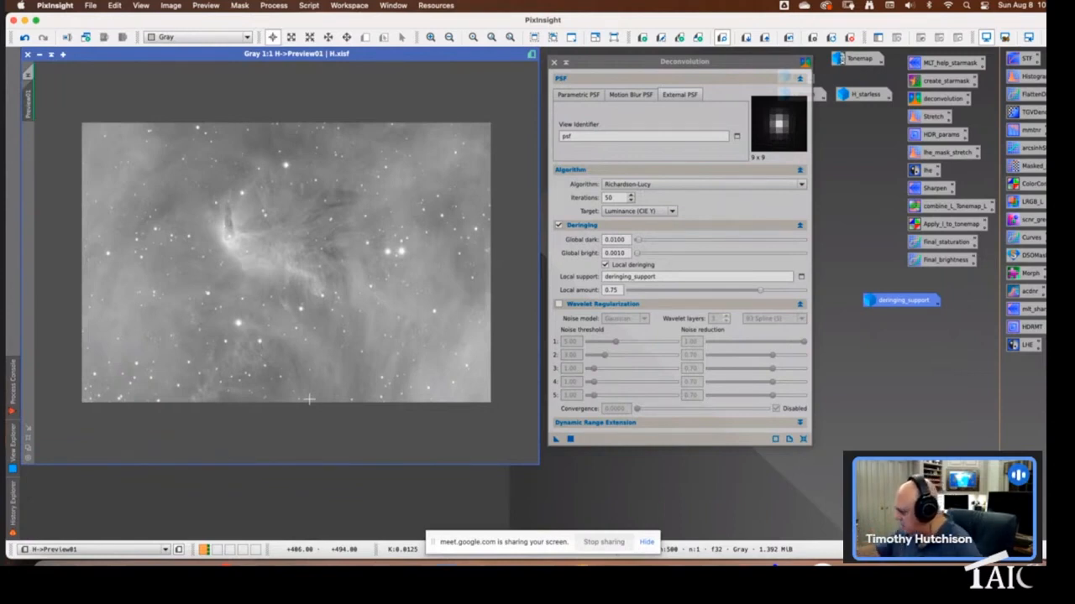
Enable Wavelet Regularization in the deconvolution settings and review its noise model, wavelet layers and noise thresholds
click(560, 305)
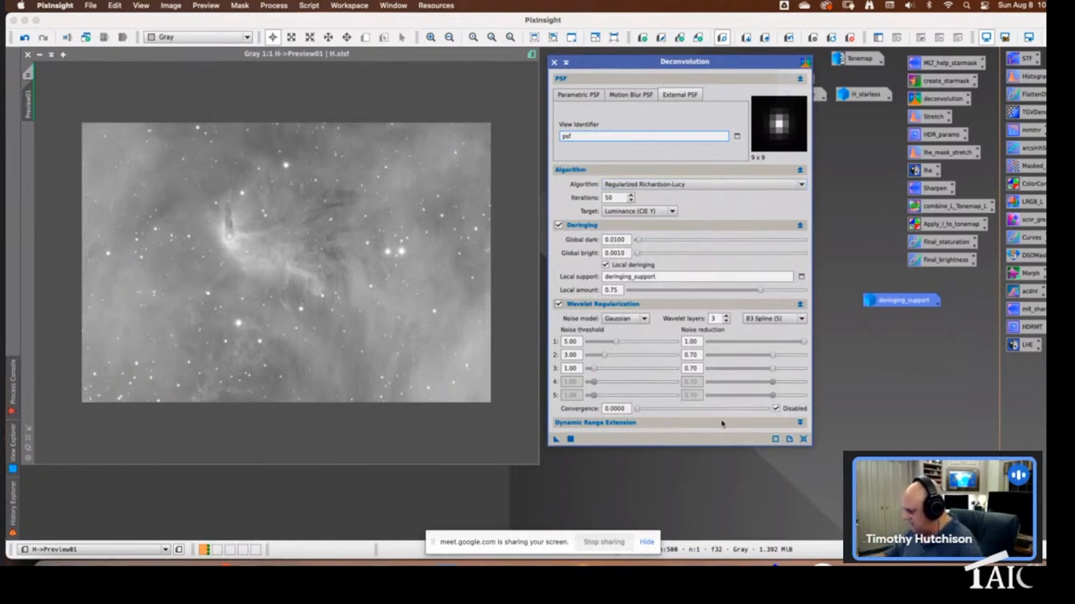
click(717, 317)
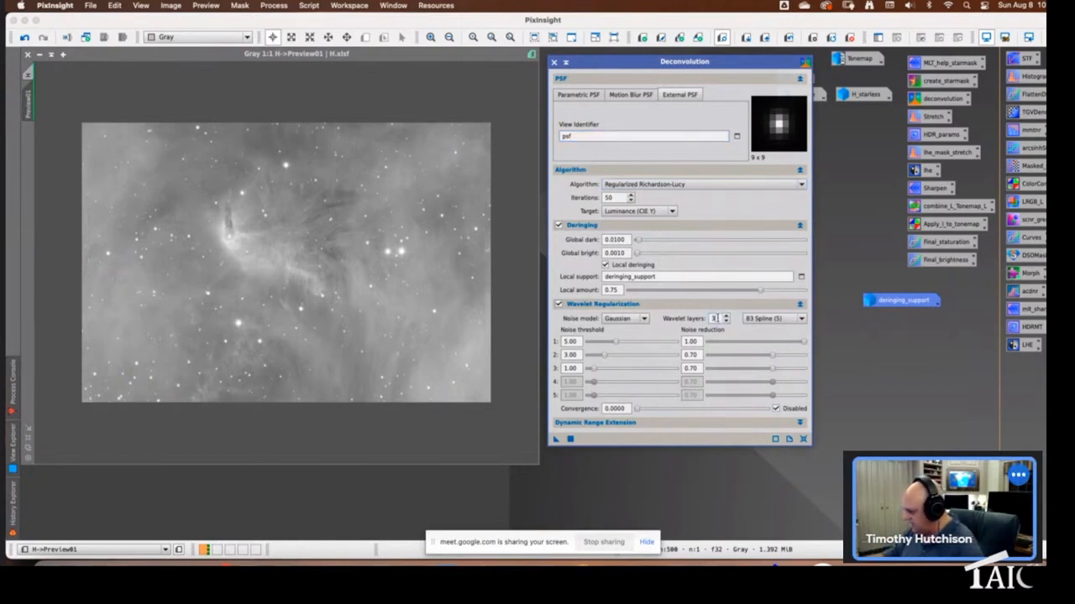
click(573, 342)
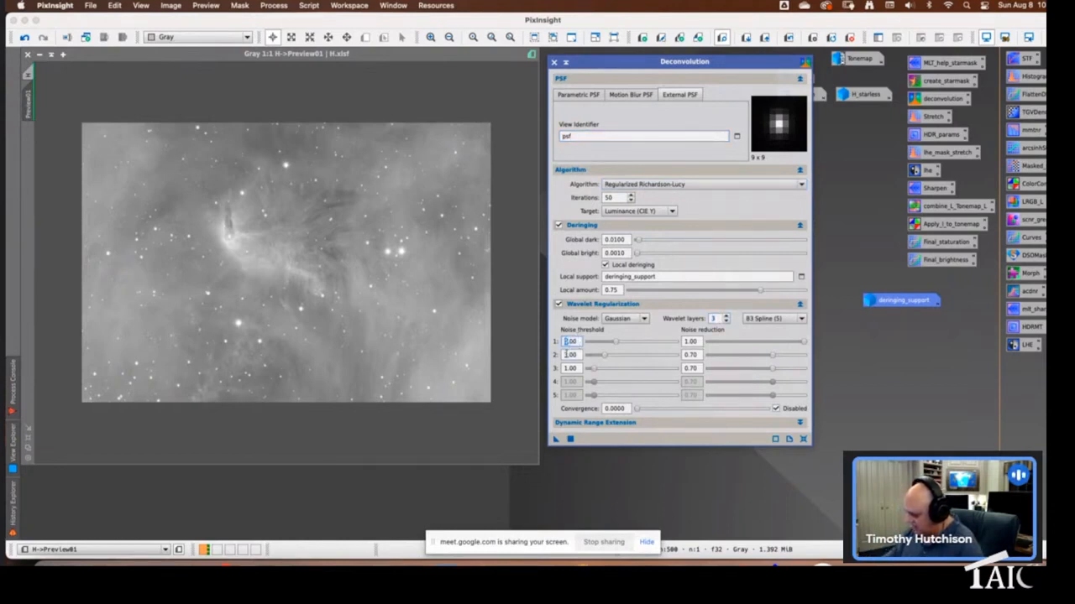
click(570, 355)
click(571, 368)
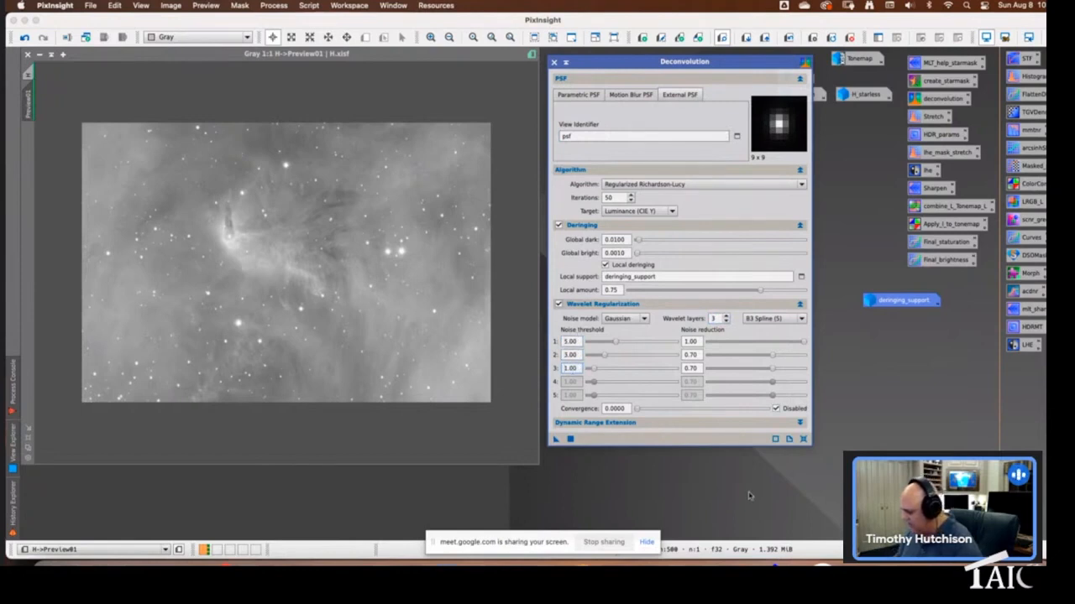
click(646, 319)
click(646, 319)
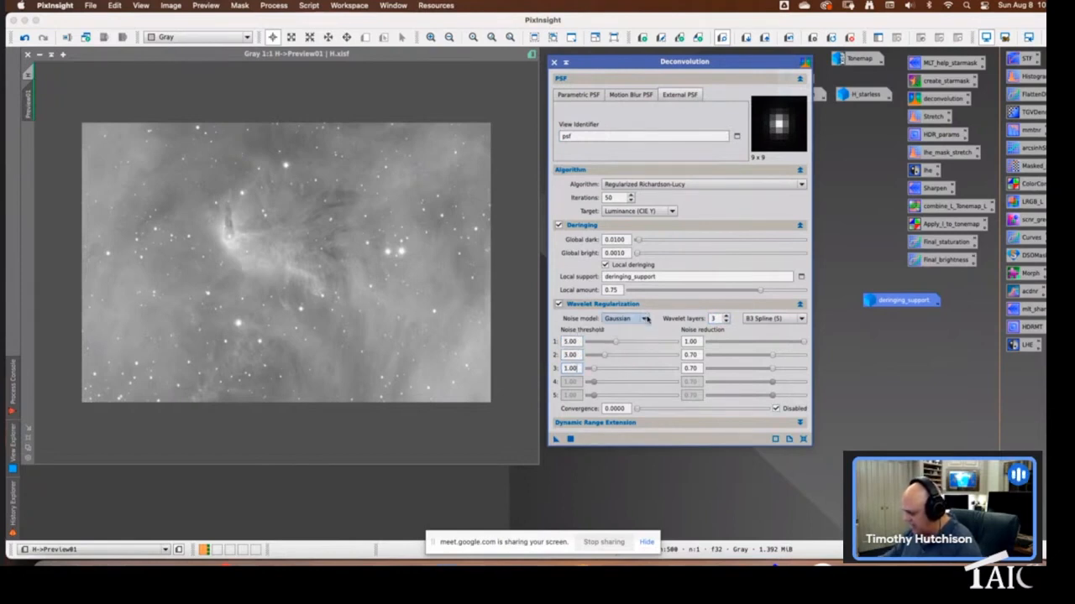
click(644, 319)
click(644, 319)
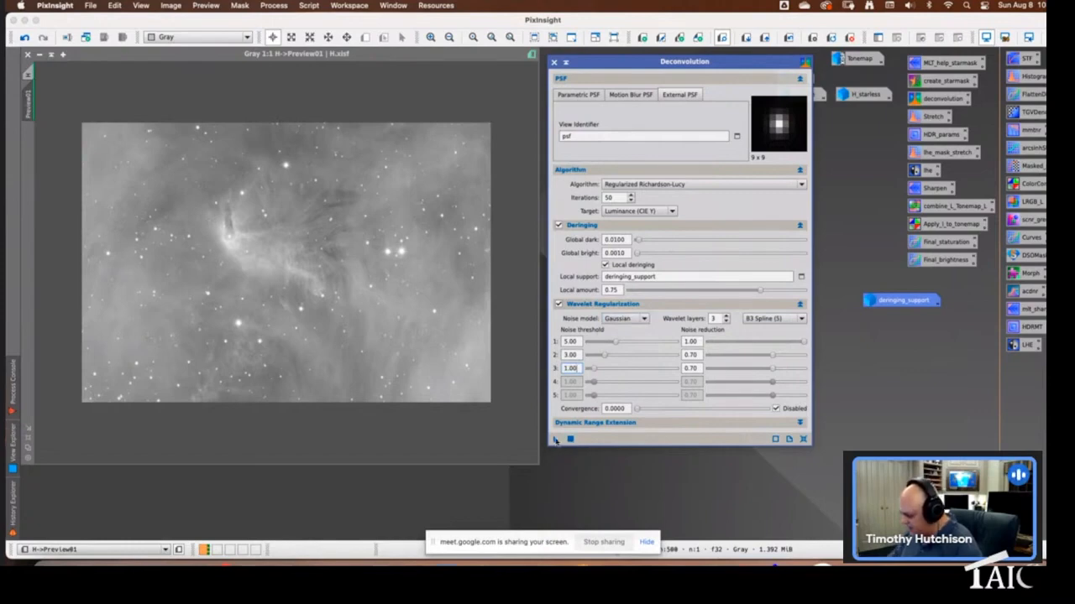
Apply the deconvolution with wavelet regularization to Preview01 and inspect the nebula detail at higher magnification
drag(556, 441, 392, 354)
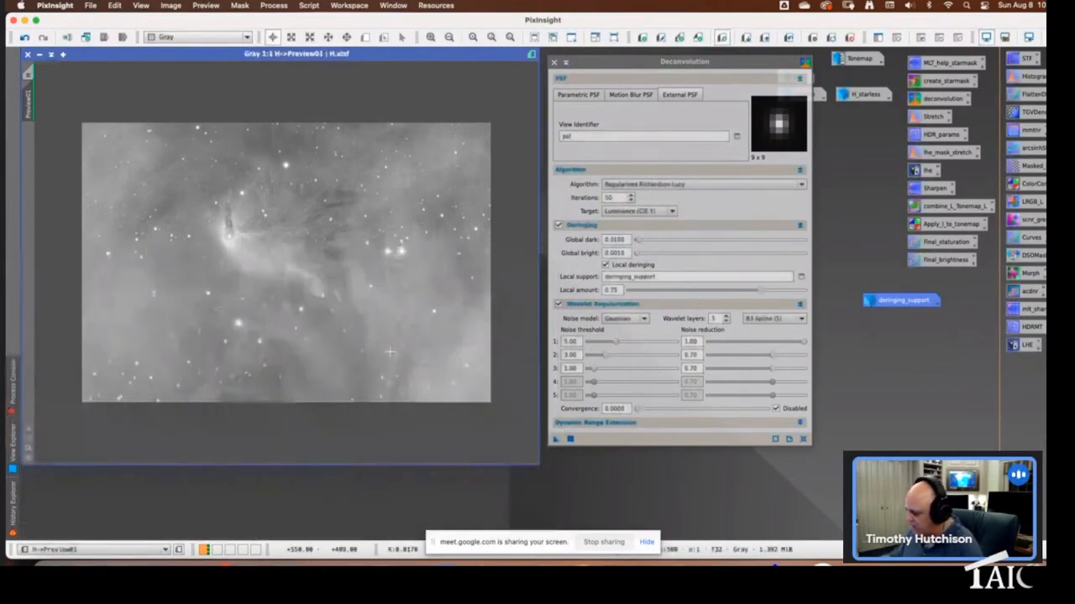
click(431, 38)
click(431, 38)
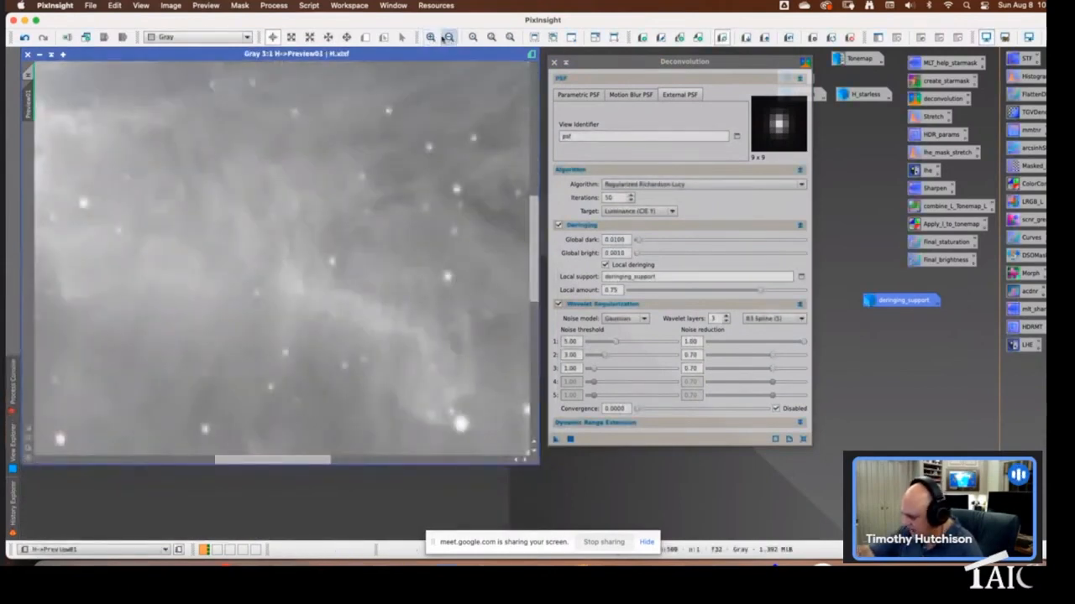
click(448, 38)
click(447, 38)
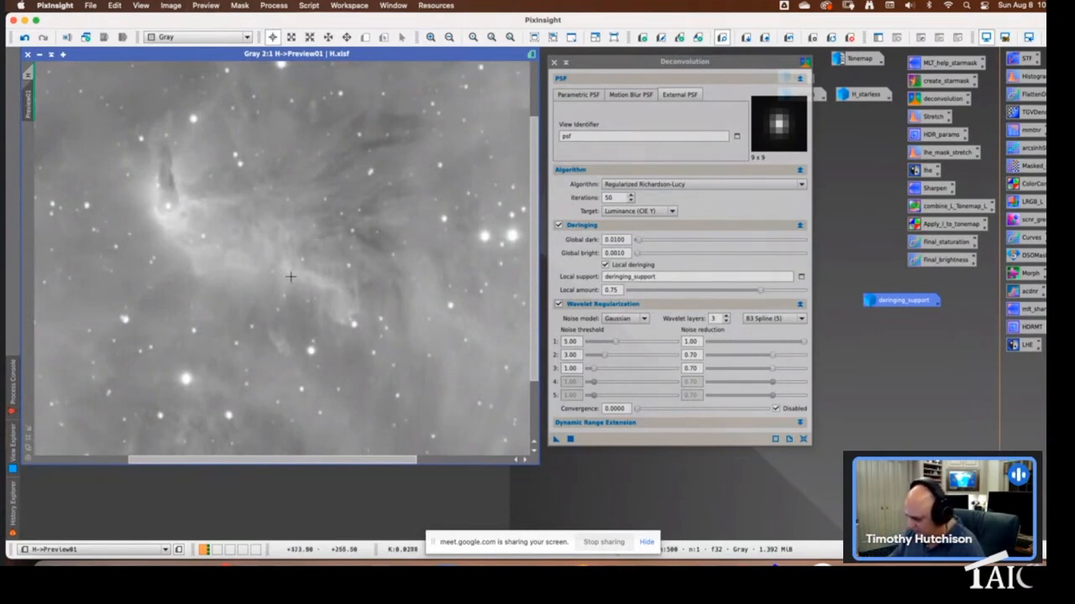
Close the Deconvolution settings with the full H image displayed, and restore the l_decon image
click(28, 437)
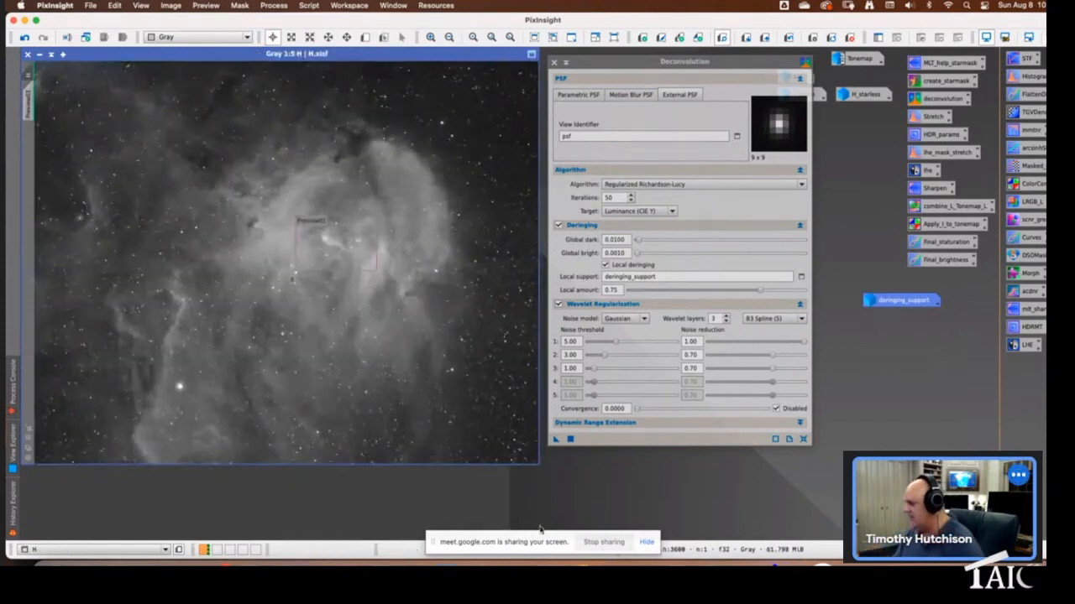
click(554, 63)
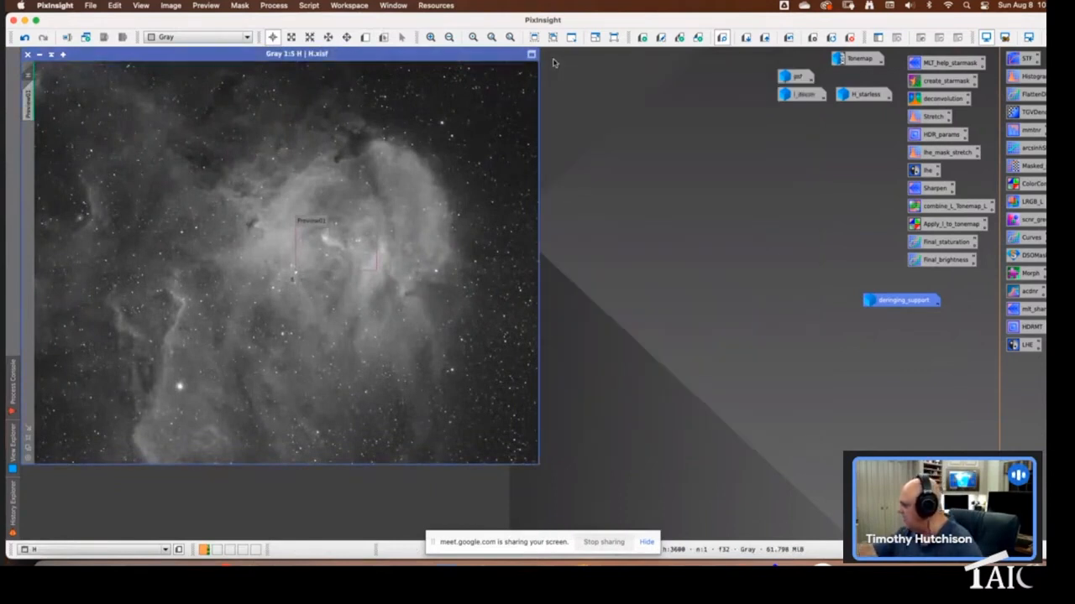
double_click(803, 97)
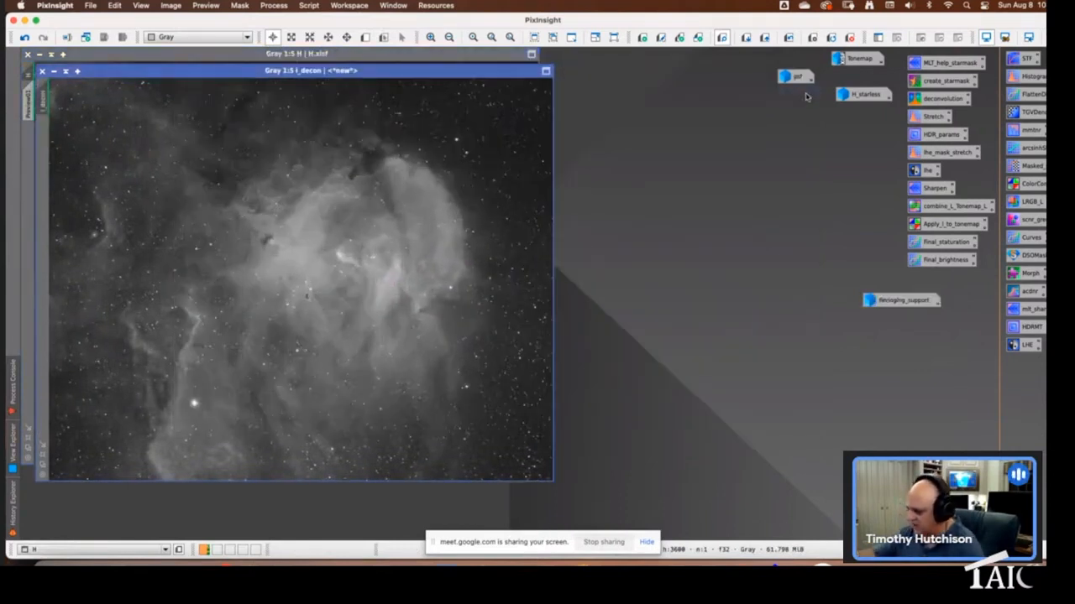
Examine the bright nebula core and surrounding stars of the l_decon image at 2:1 magnification
click(432, 39)
click(432, 39)
click(431, 38)
click(432, 38)
click(432, 39)
click(432, 39)
click(448, 40)
click(449, 40)
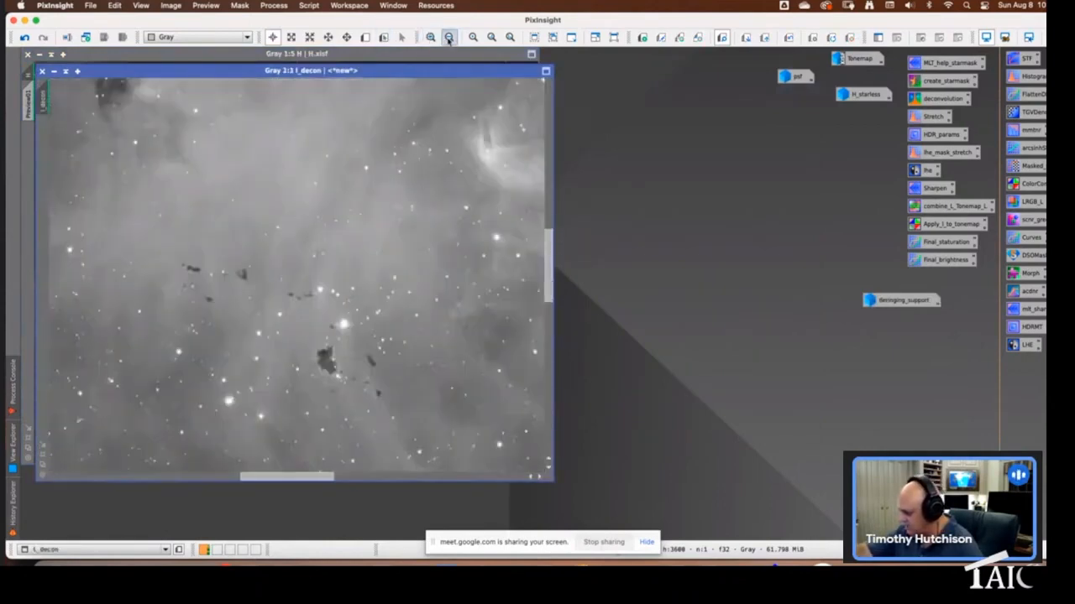
click(449, 39)
key(space)
drag(444, 202, 335, 265)
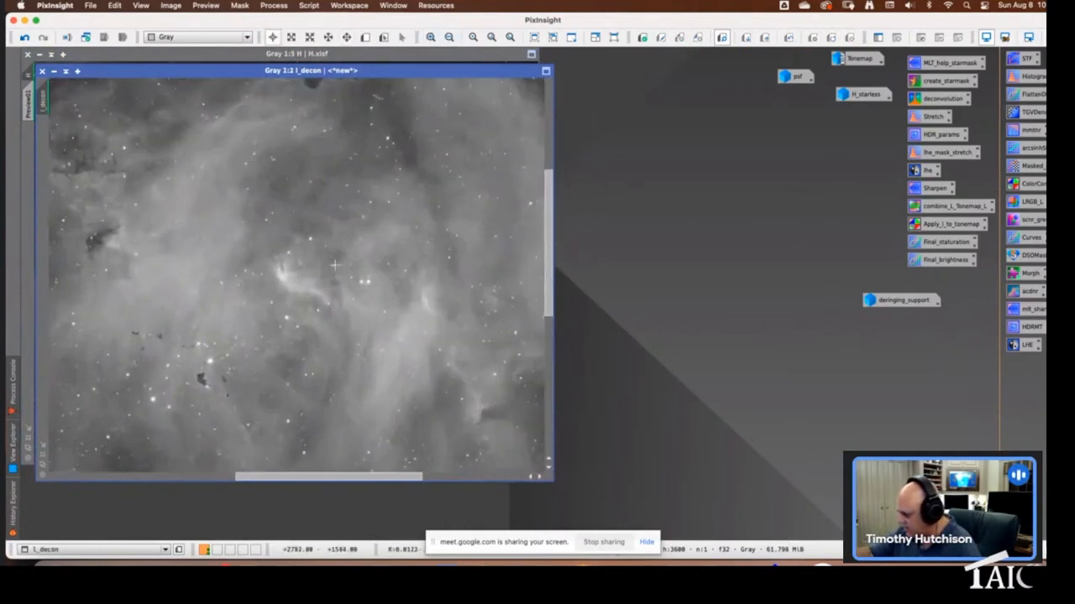
click(431, 39)
click(431, 39)
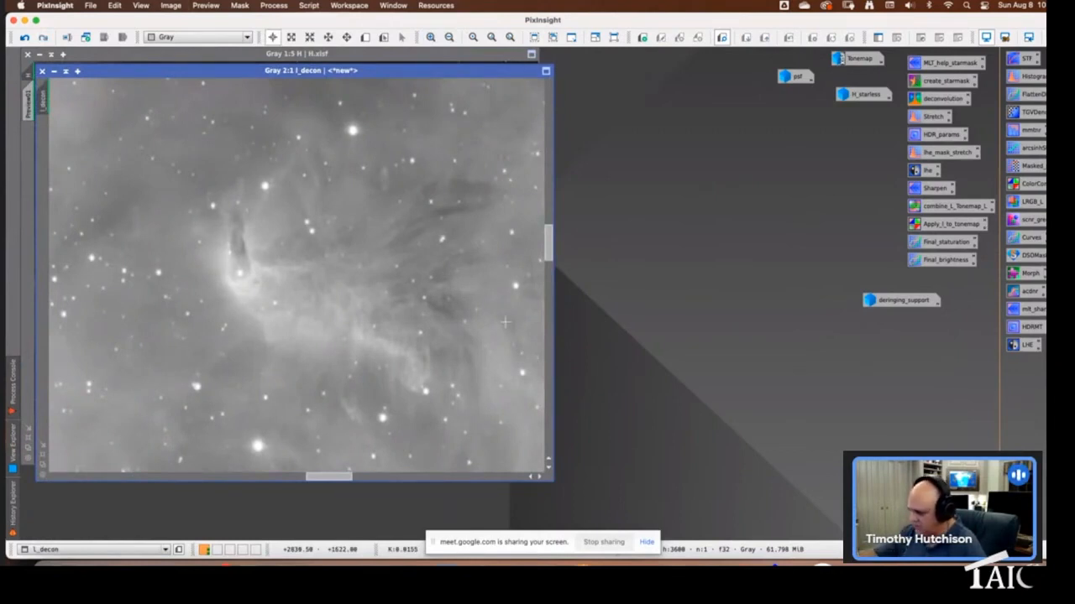
Examine the dark star field beyond the nebula's upper-right edge in l_decon up close, and return to the full image
click(44, 455)
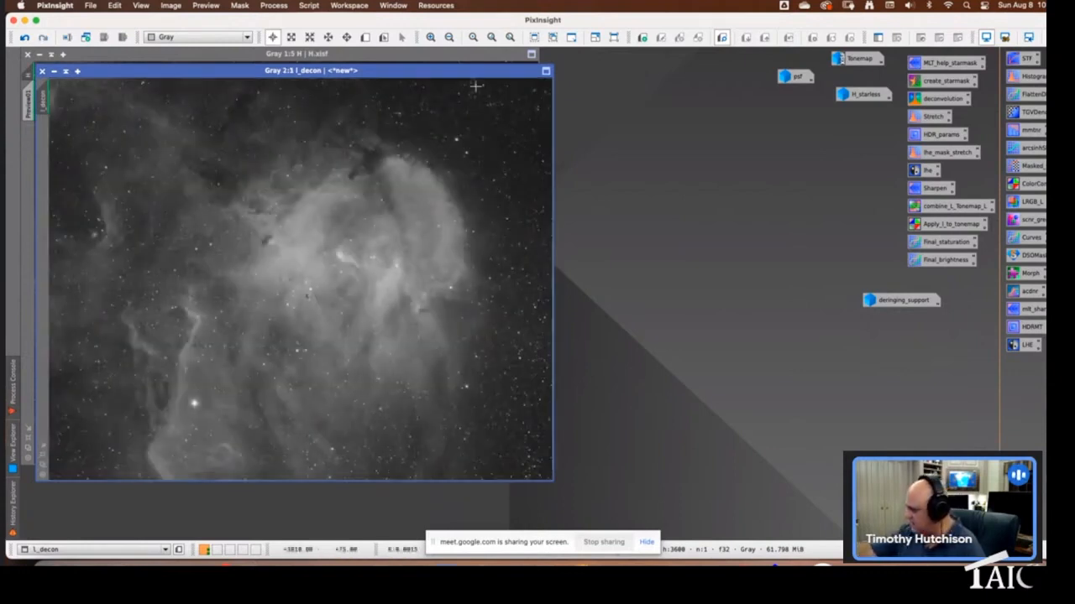
click(291, 37)
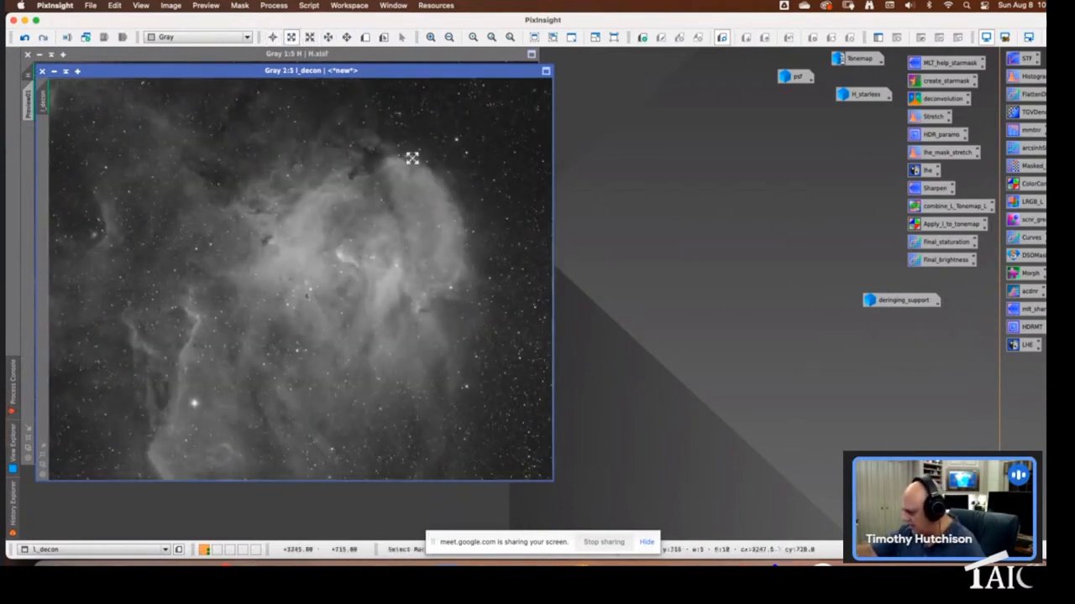
drag(412, 158, 503, 226)
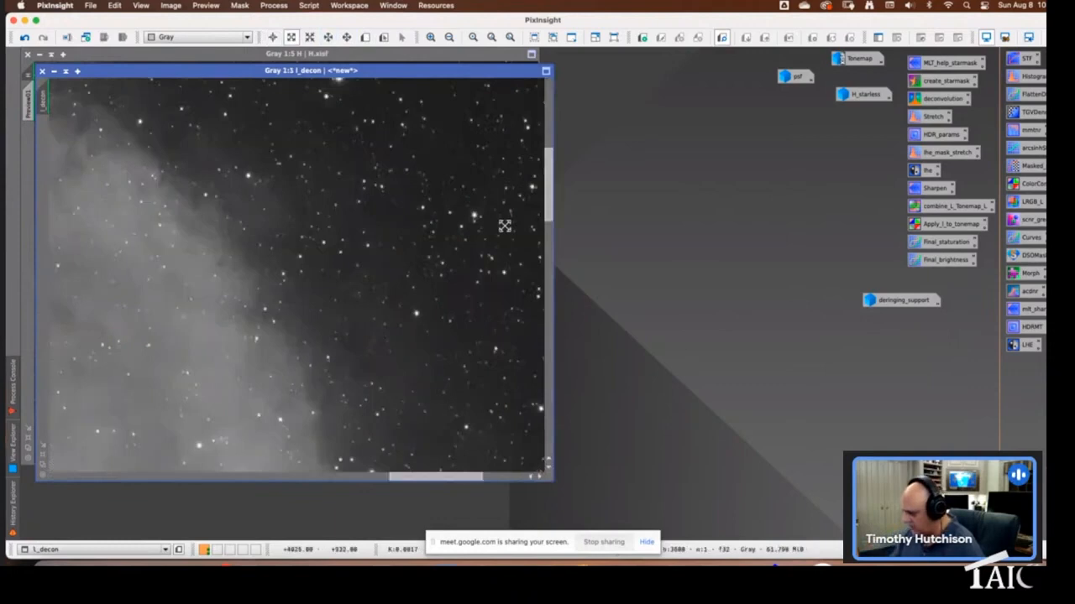
click(431, 37)
click(449, 37)
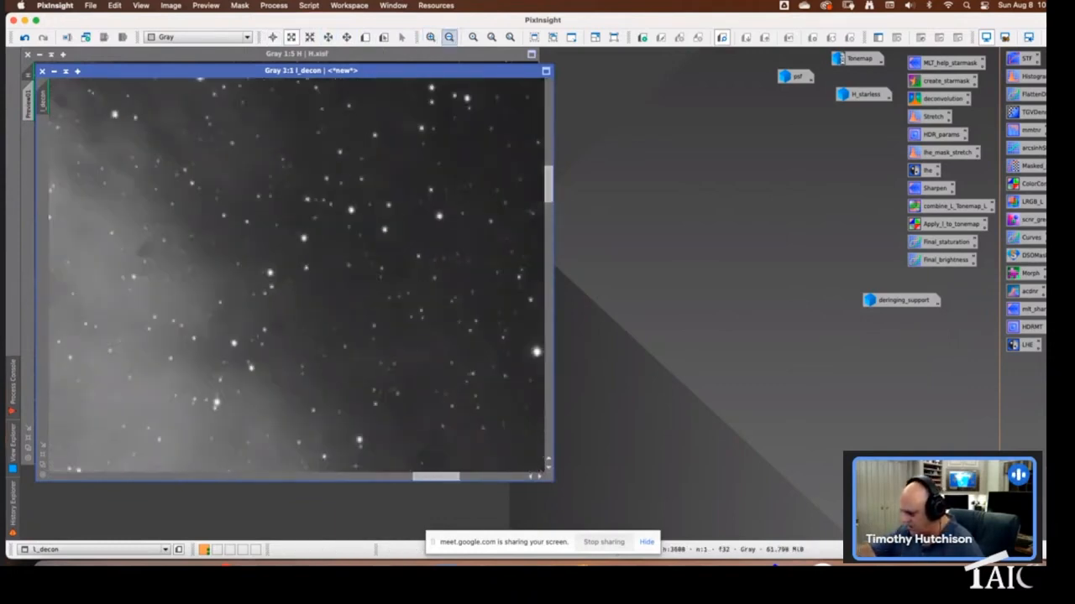
drag(450, 209, 362, 324)
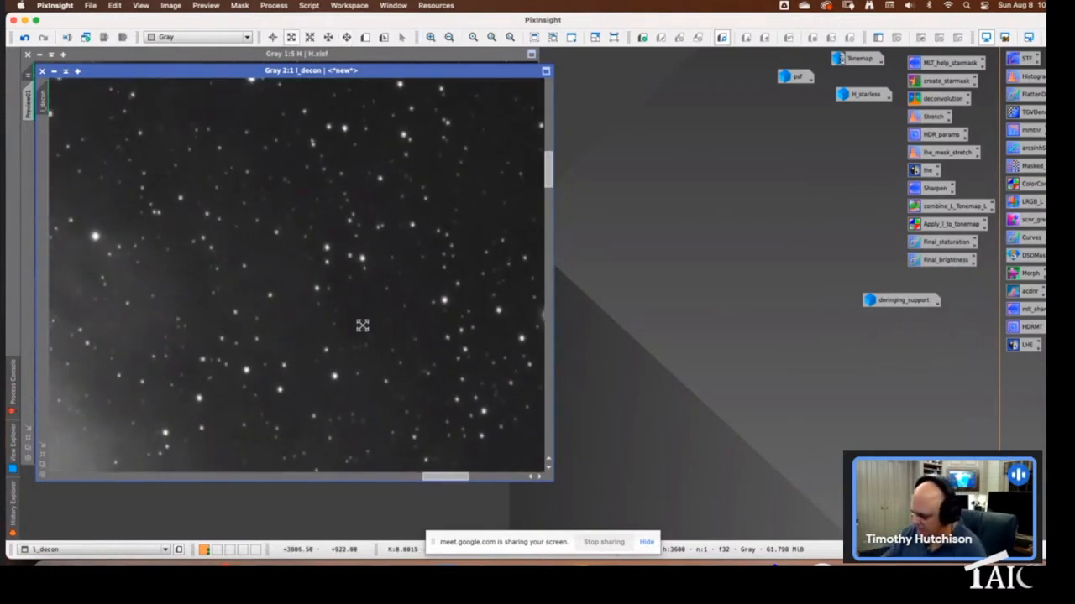
click(43, 455)
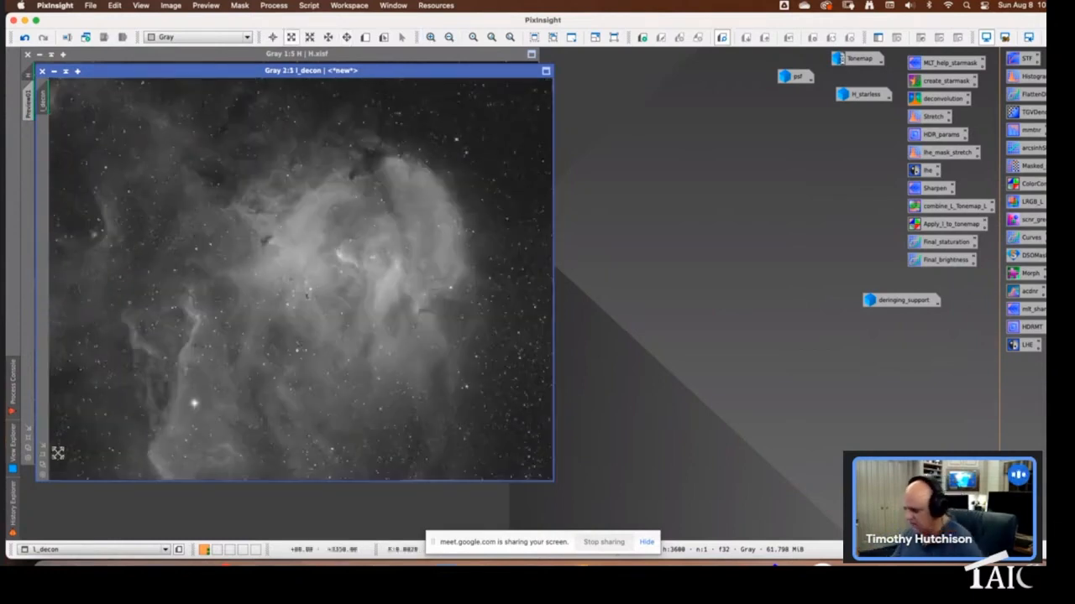
Rename the identifier of the l_decon image as l and restore the readout cursor mode
right_click(44, 101)
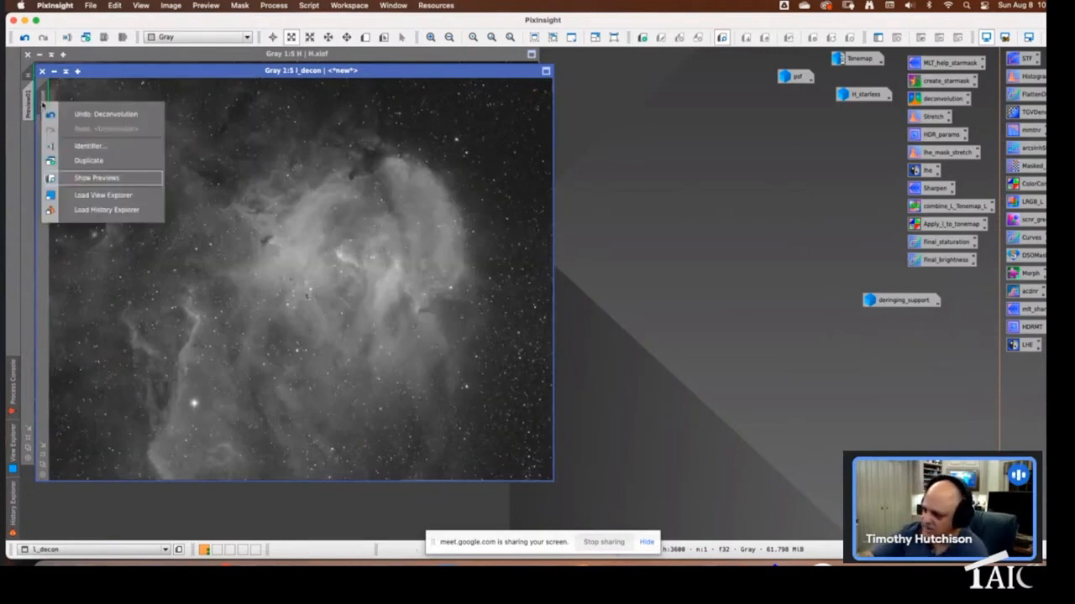
click(88, 146)
text(l)
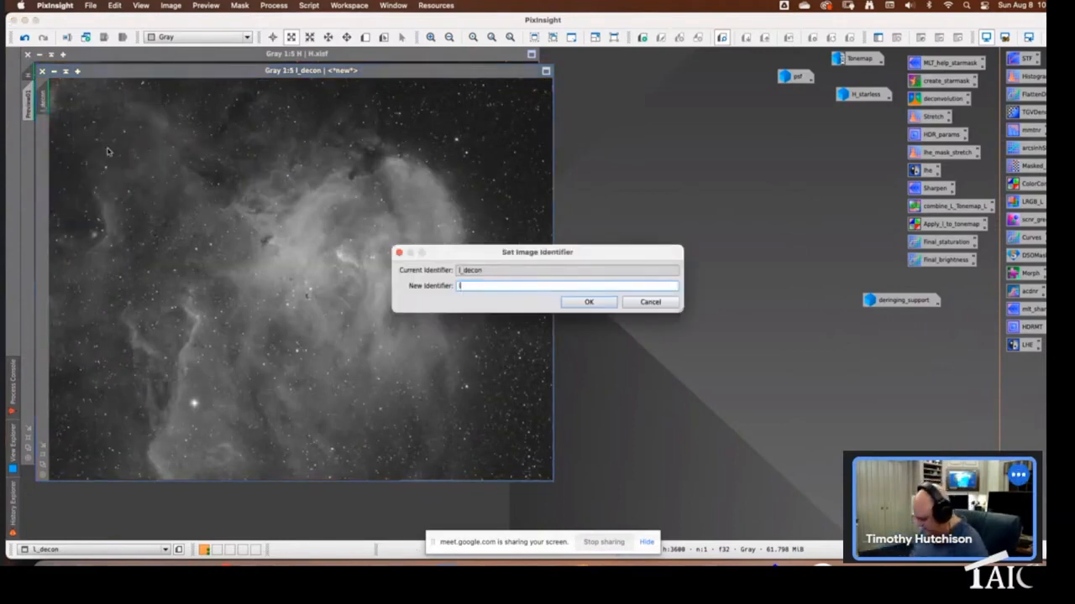
key(Return)
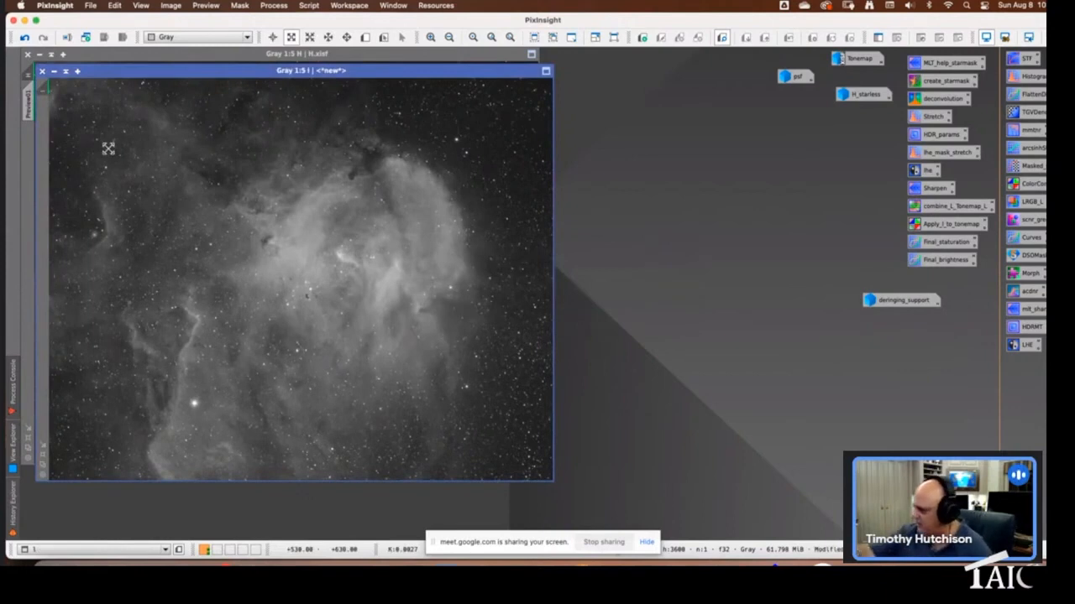
click(273, 37)
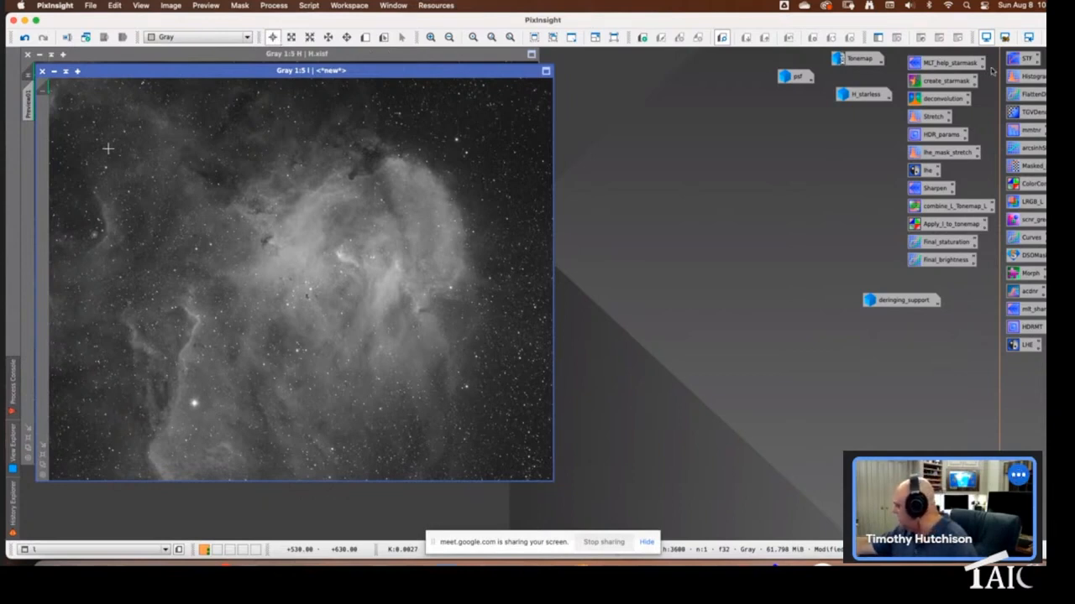
Remove the screen stretch from l and open the saved Stretch process at horizontal zoom 30, tracking the view with a real-time preview
click(1048, 37)
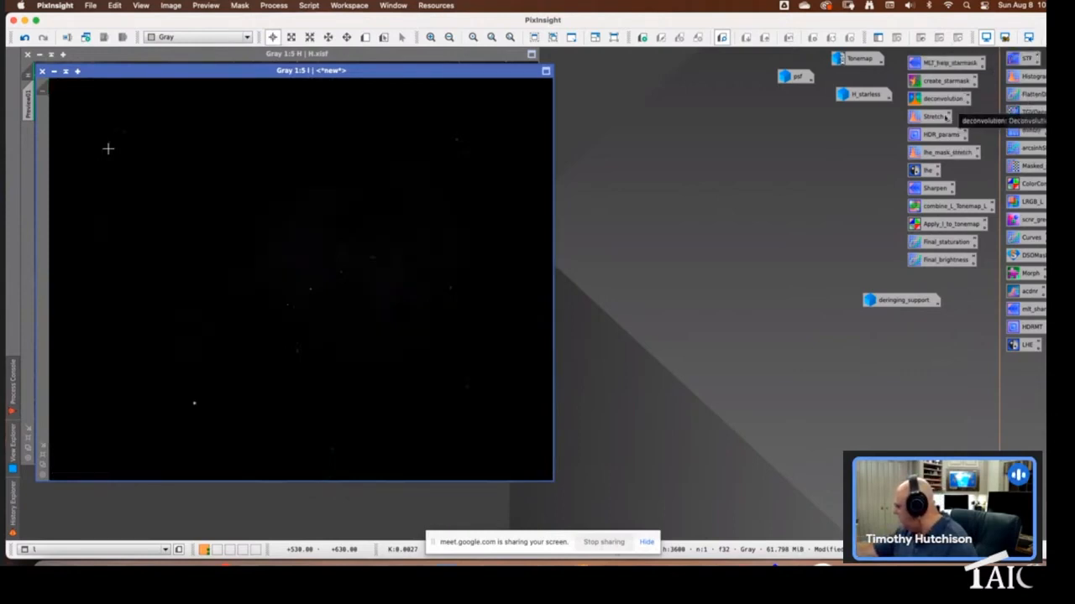
double_click(929, 119)
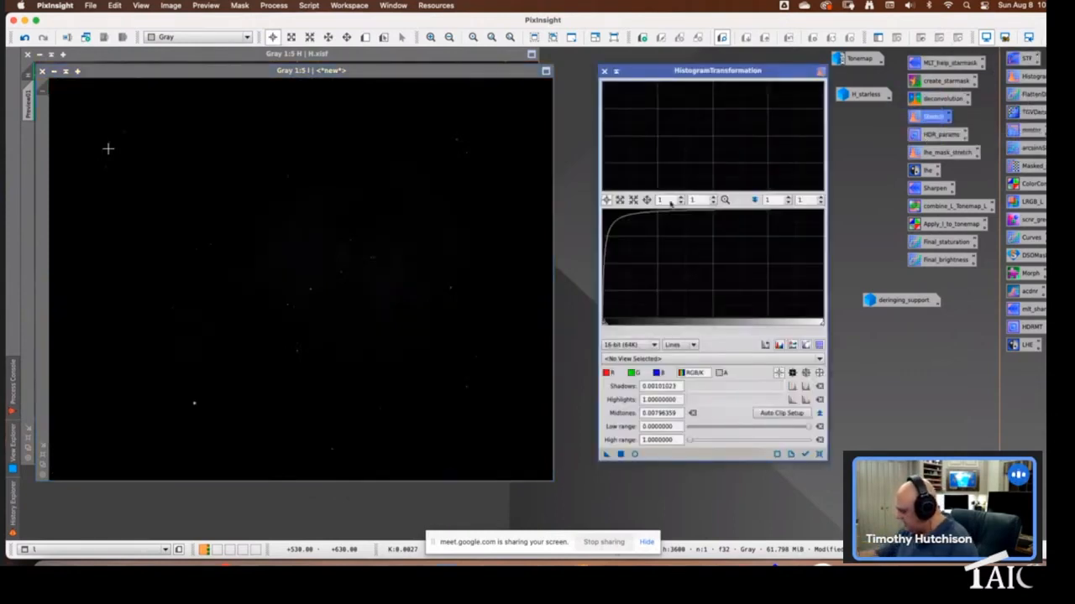
text(30)
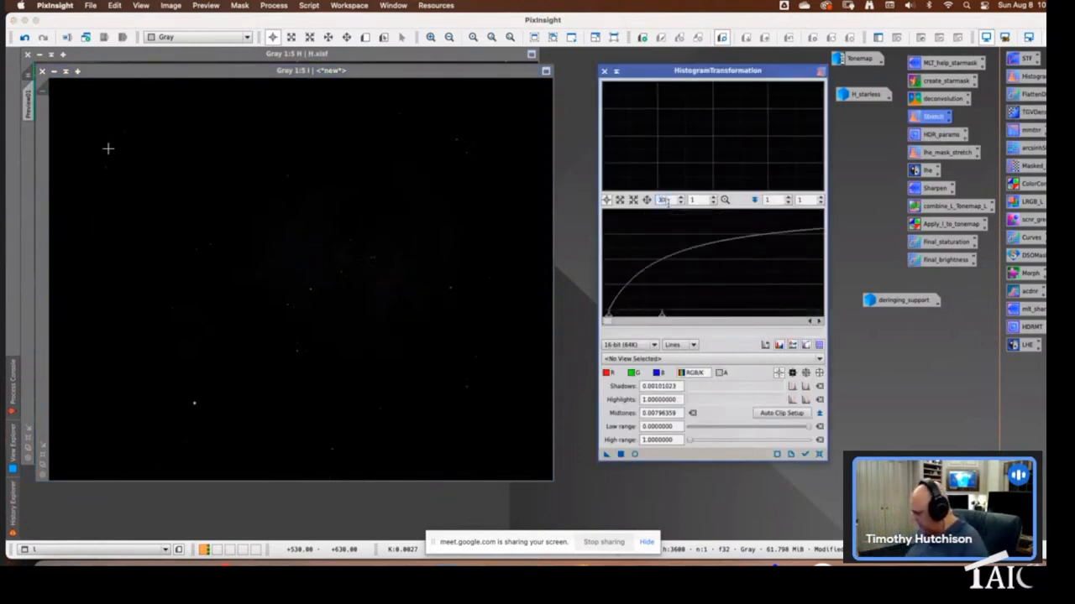
click(804, 454)
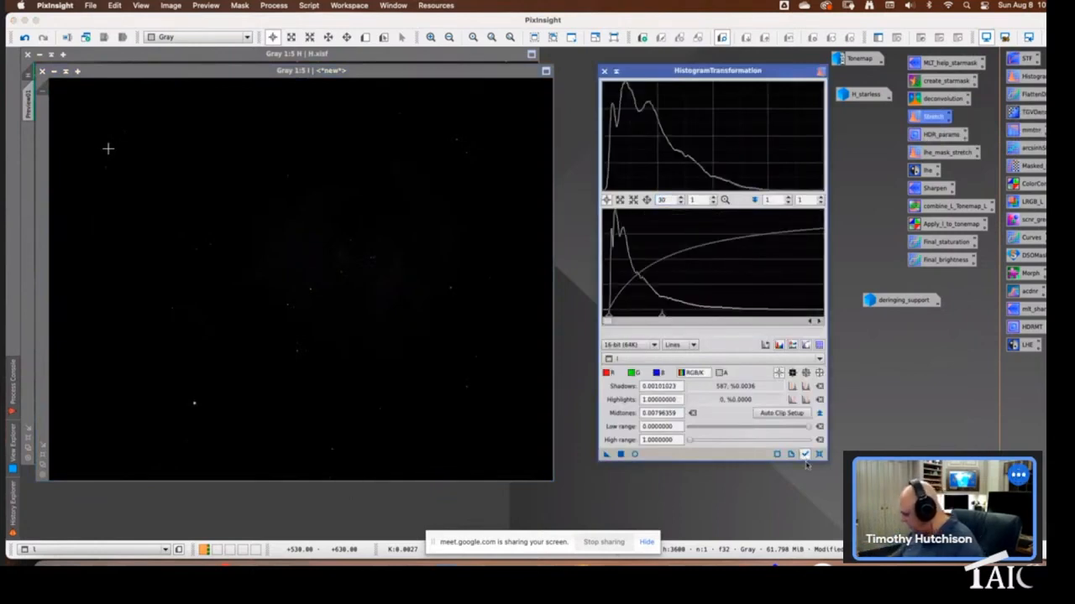
click(635, 454)
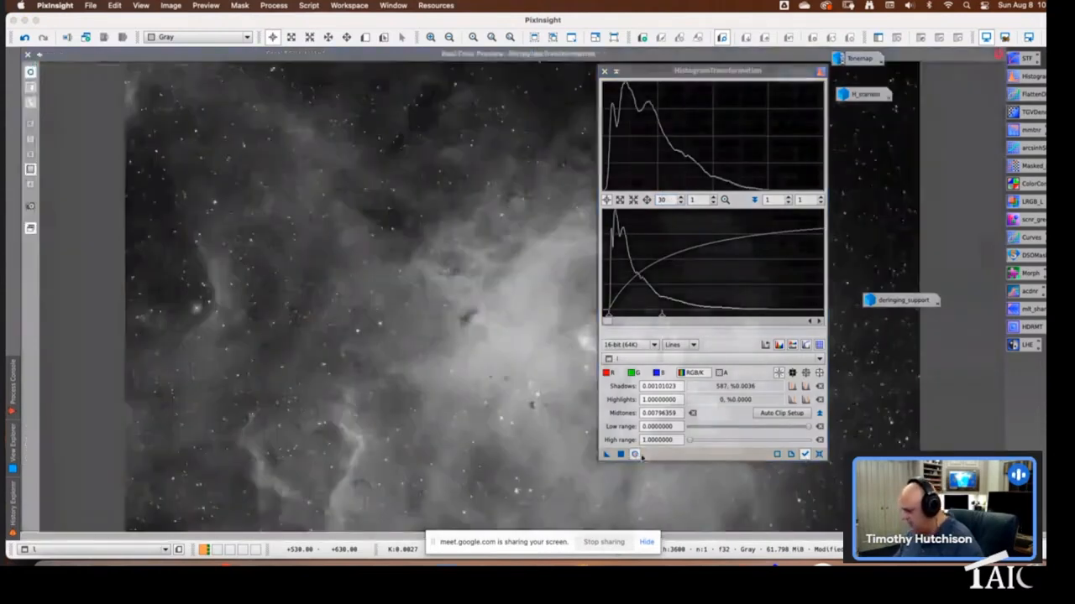
drag(672, 77, 753, 92)
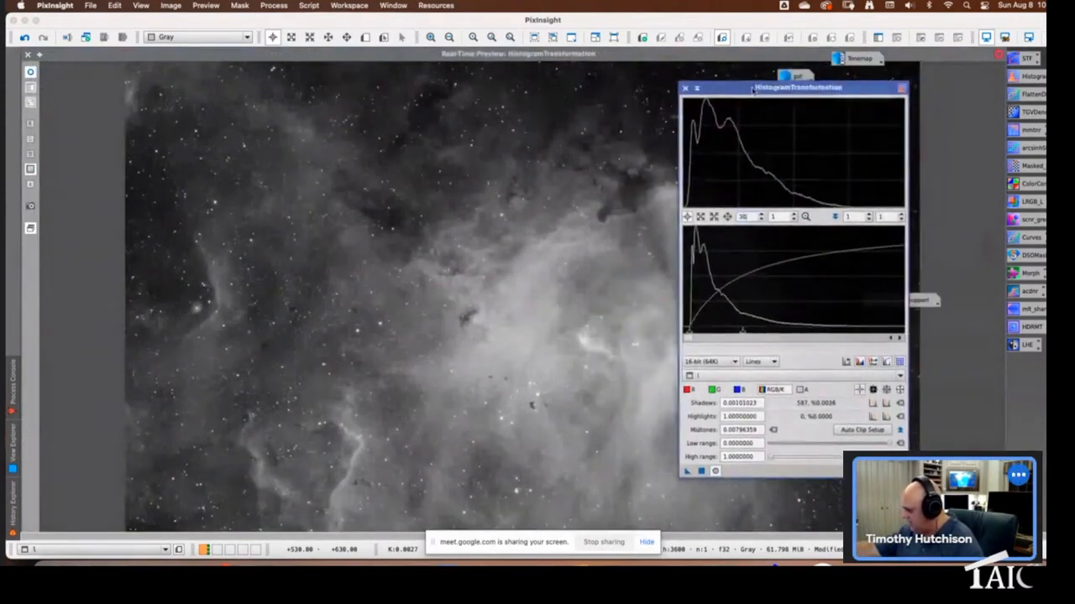
Set the histogram shadows to 0.00084182 and midtones to 0.01061589, comparing the real-time preview with and without the stretch
drag(688, 336, 804, 343)
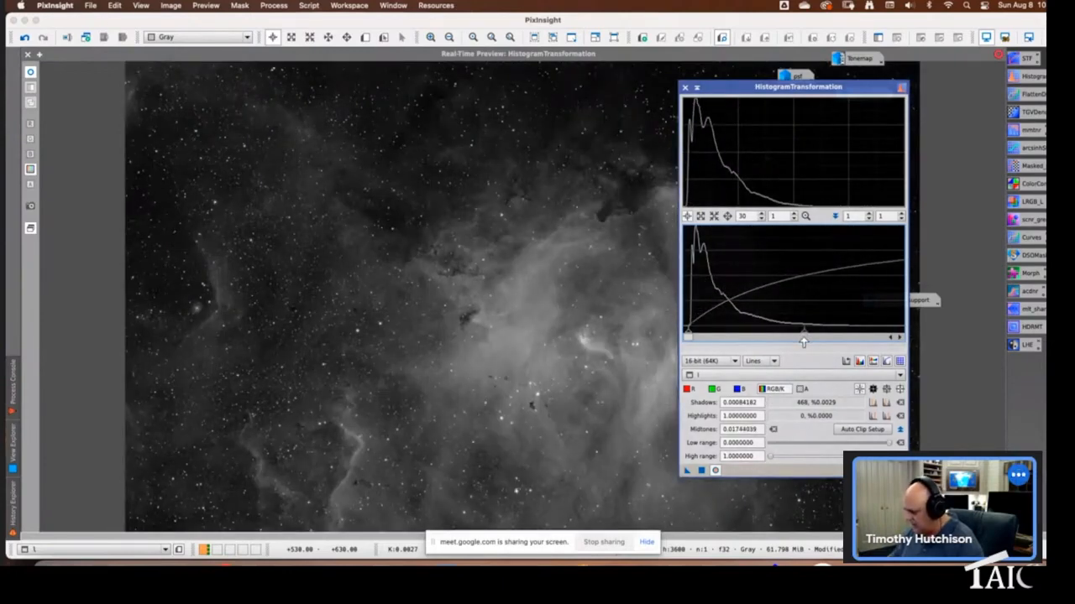
drag(804, 343, 760, 342)
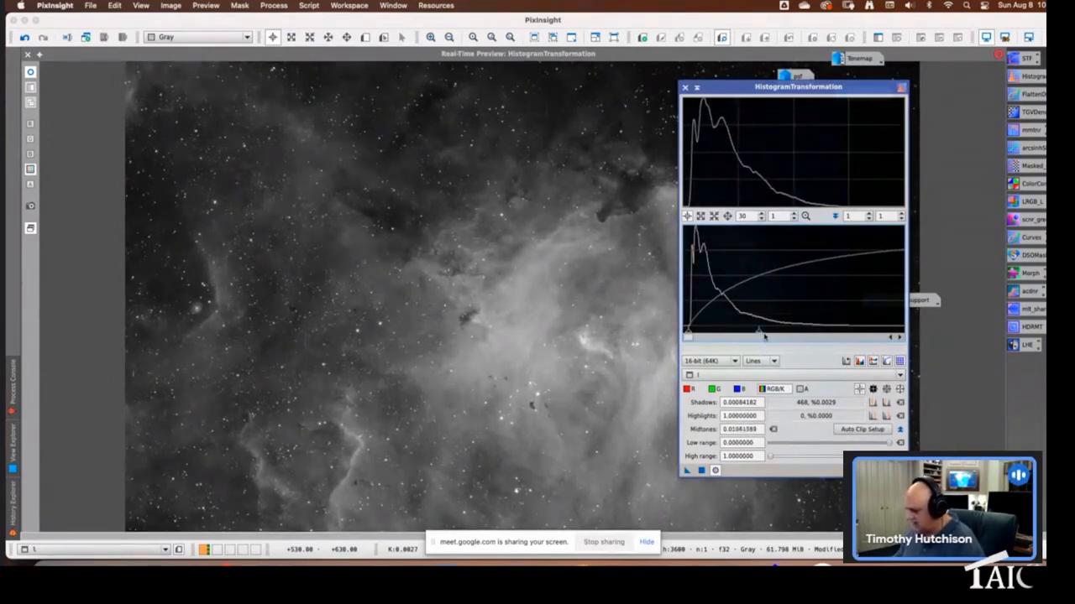
click(714, 471)
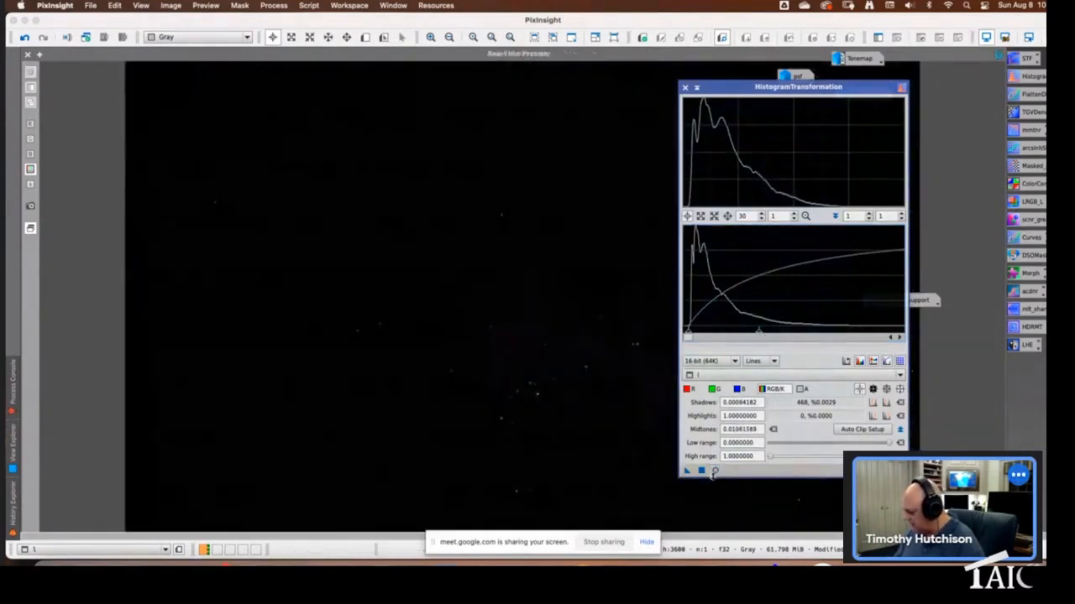
click(715, 471)
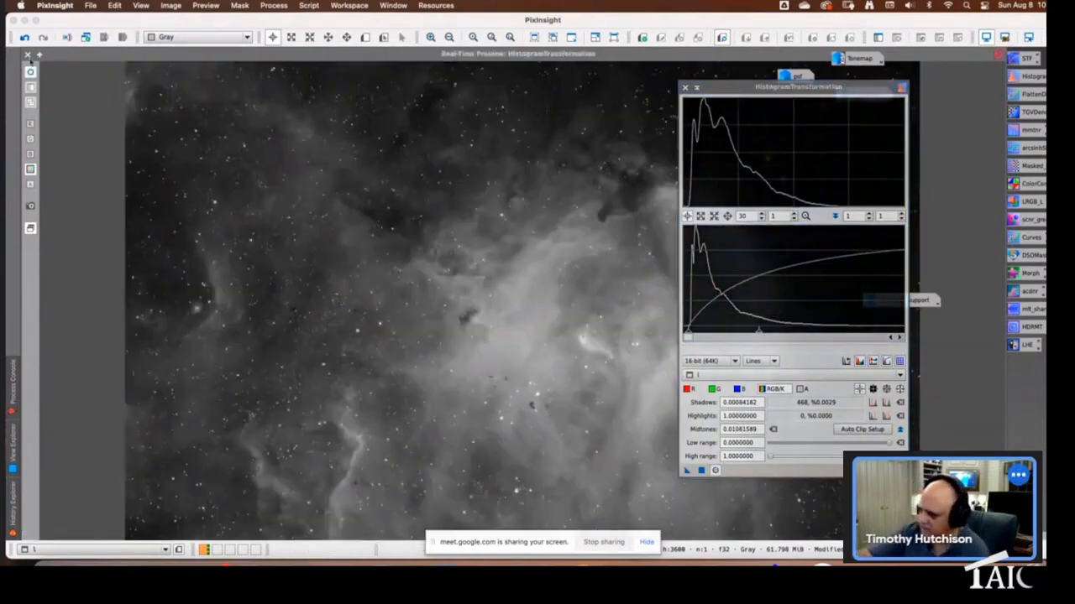
Apply the histogram stretch to the l image, and clear the workspace of the preview, the HistogramTransformation settings and the H image
click(27, 53)
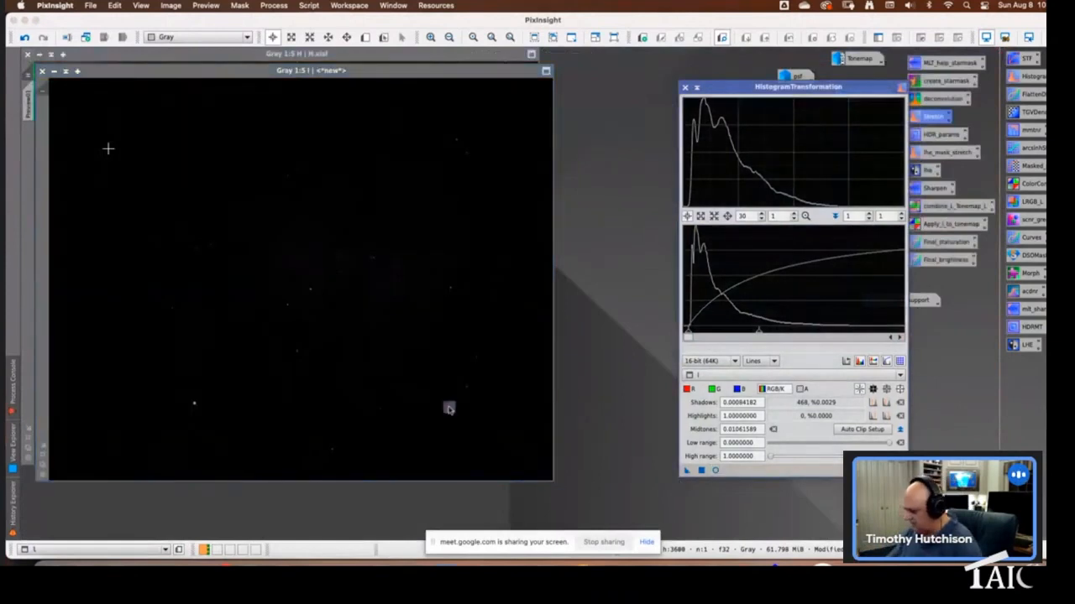
drag(449, 409, 451, 413)
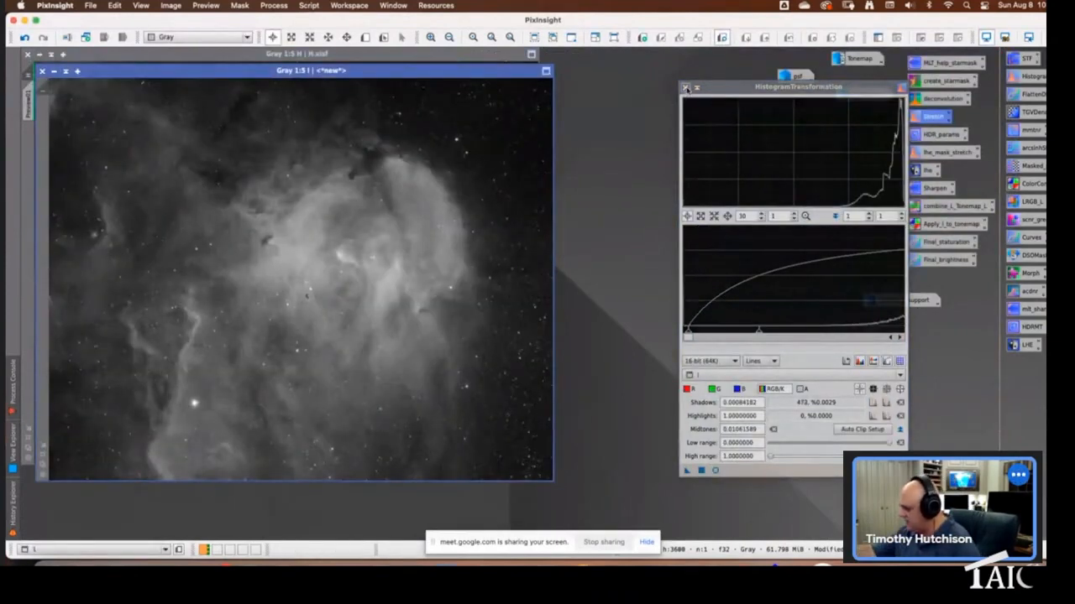
click(685, 87)
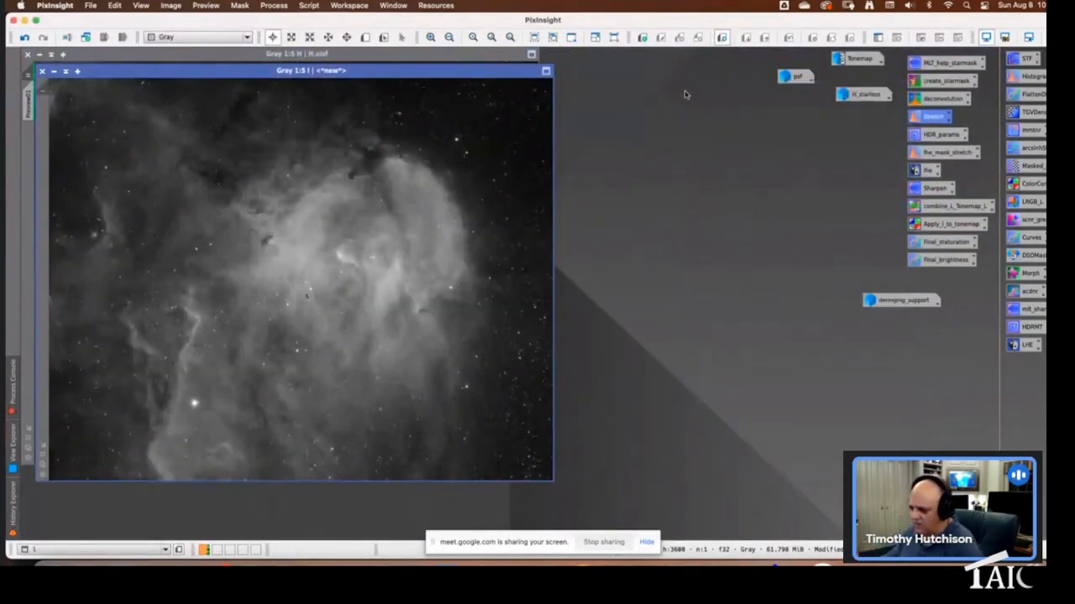
click(39, 54)
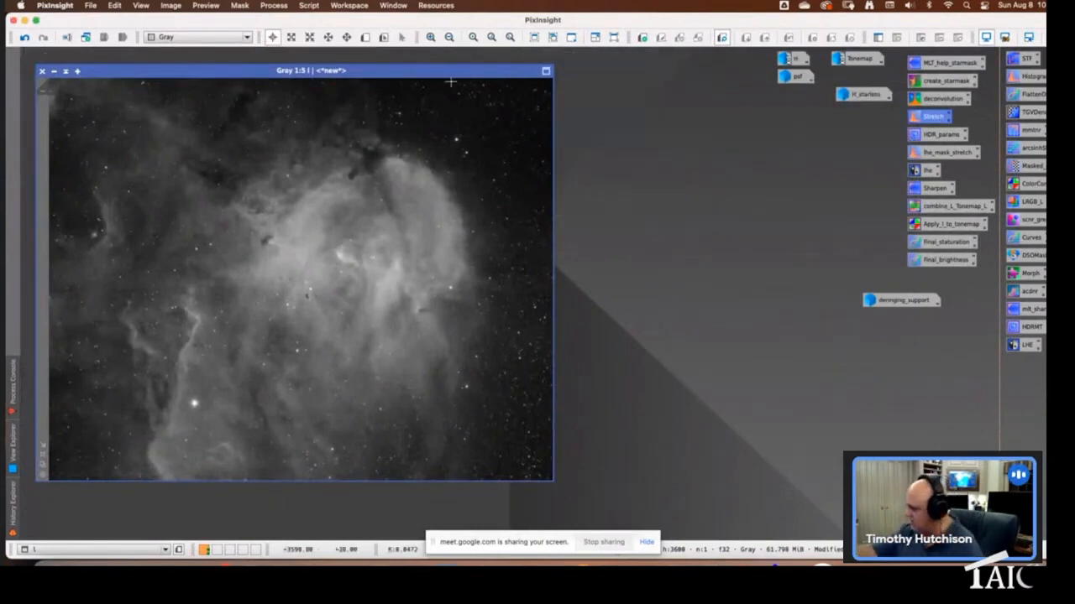
drag(449, 73, 434, 55)
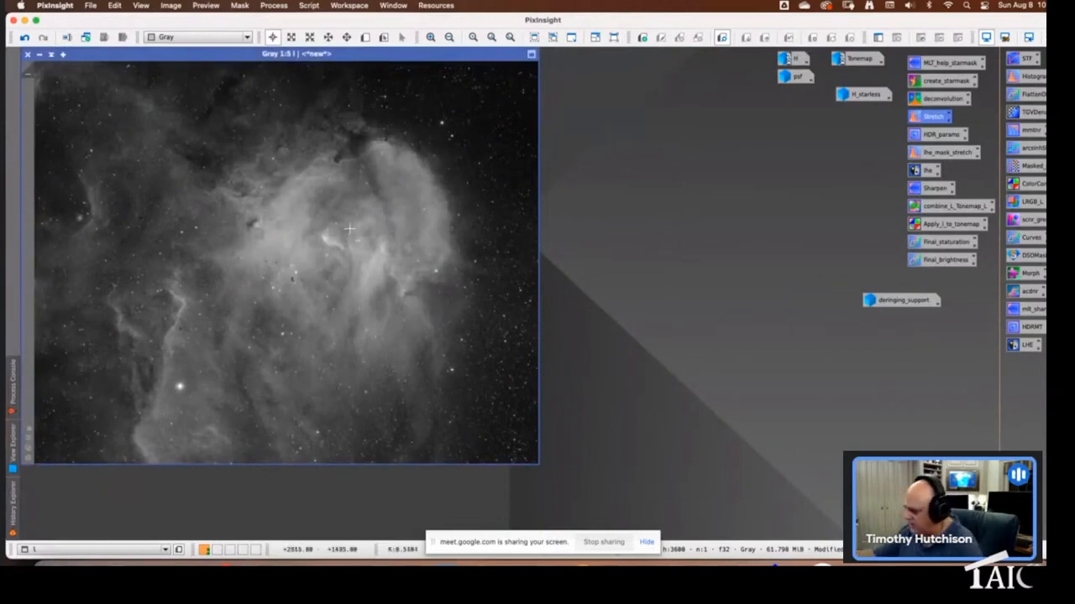
Examine the stretched l image's bright nebula core, dark knots and surrounding stars at up to 1:1 magnification, and return to the full view
click(431, 38)
click(432, 38)
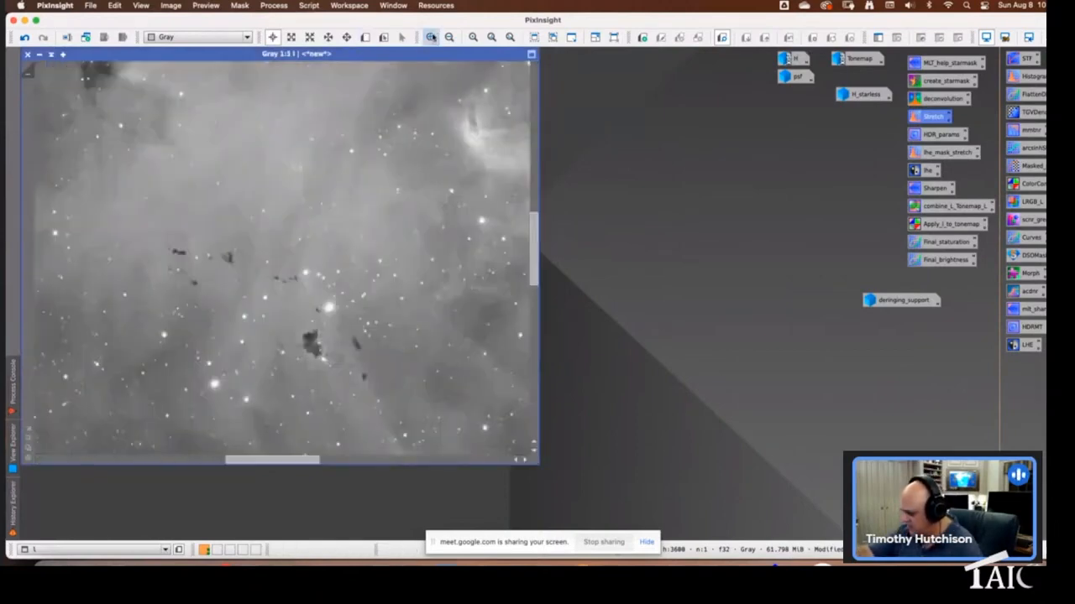
drag(481, 161, 280, 309)
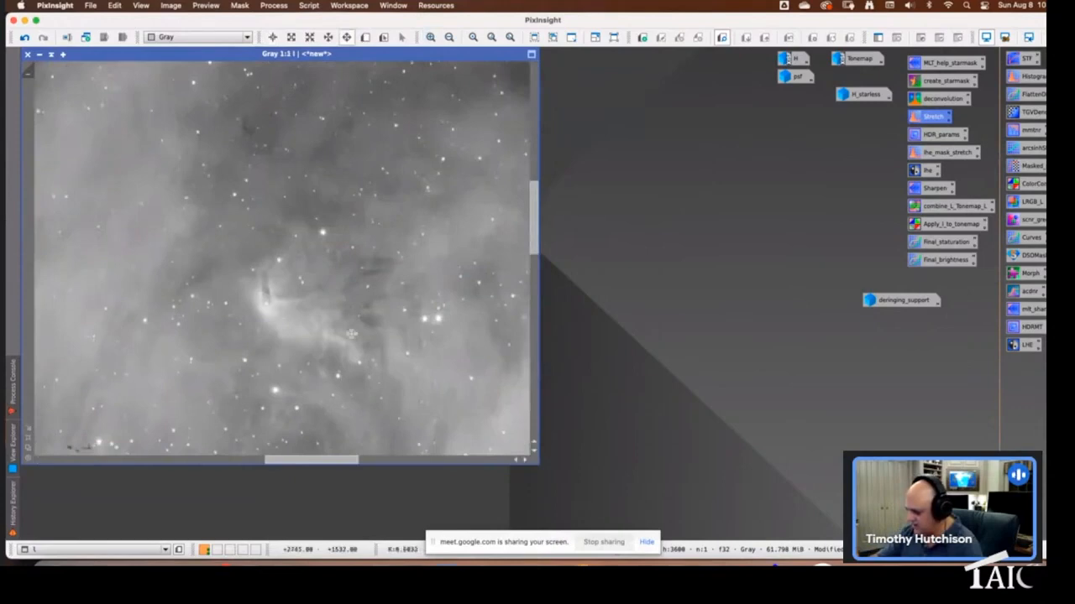
drag(342, 342, 462, 254)
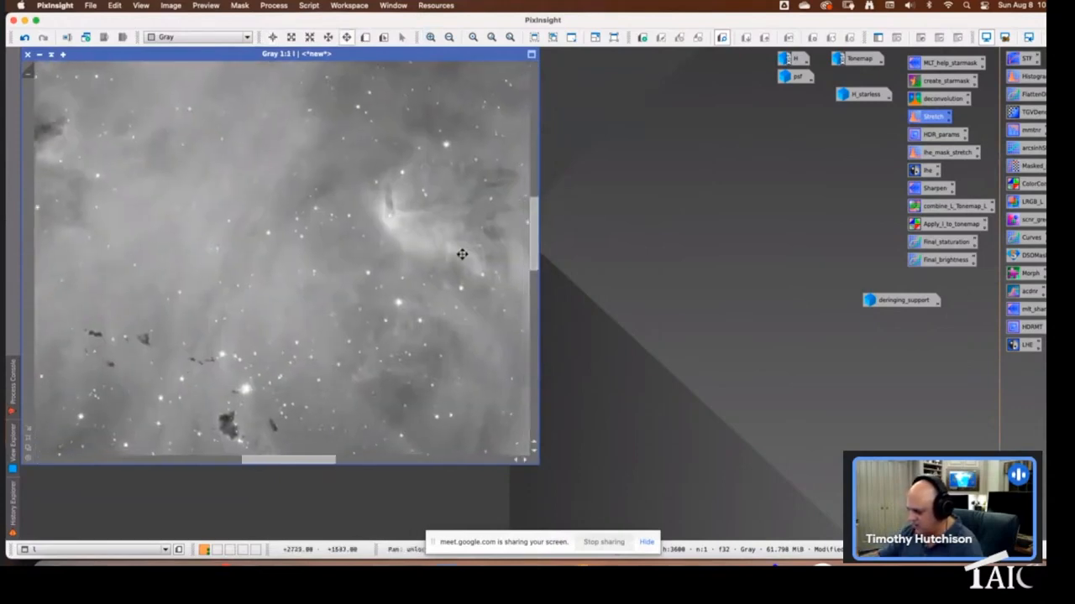
click(449, 38)
click(449, 37)
click(449, 38)
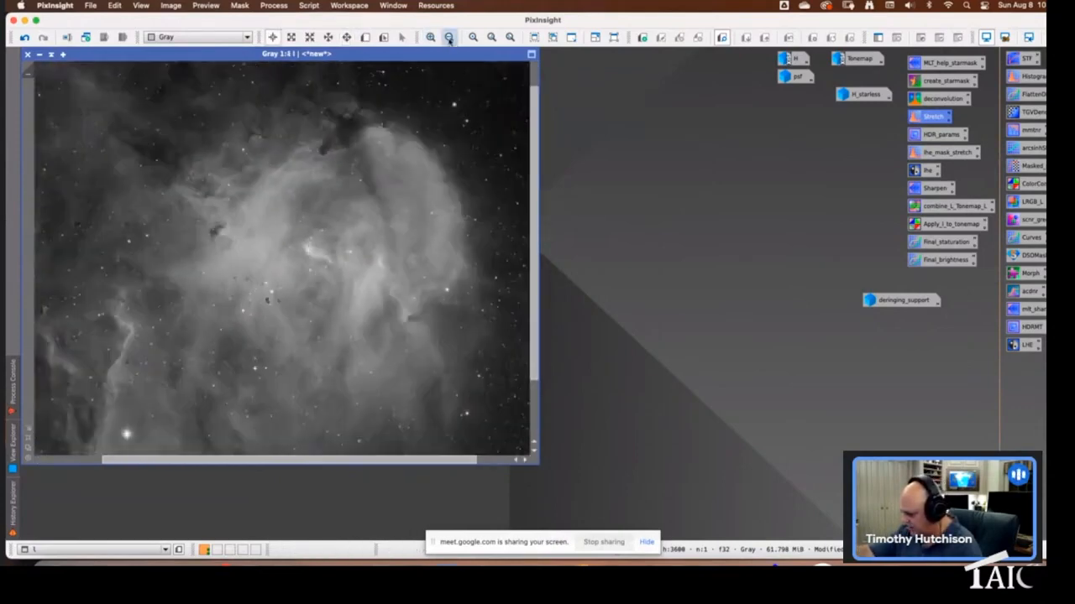
click(430, 38)
click(430, 37)
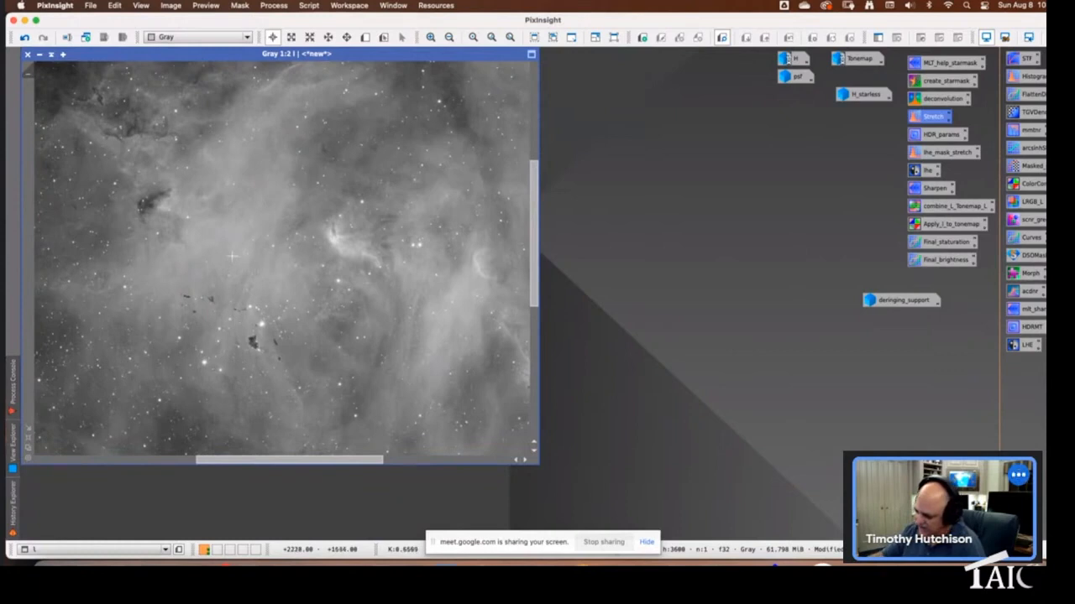
click(449, 37)
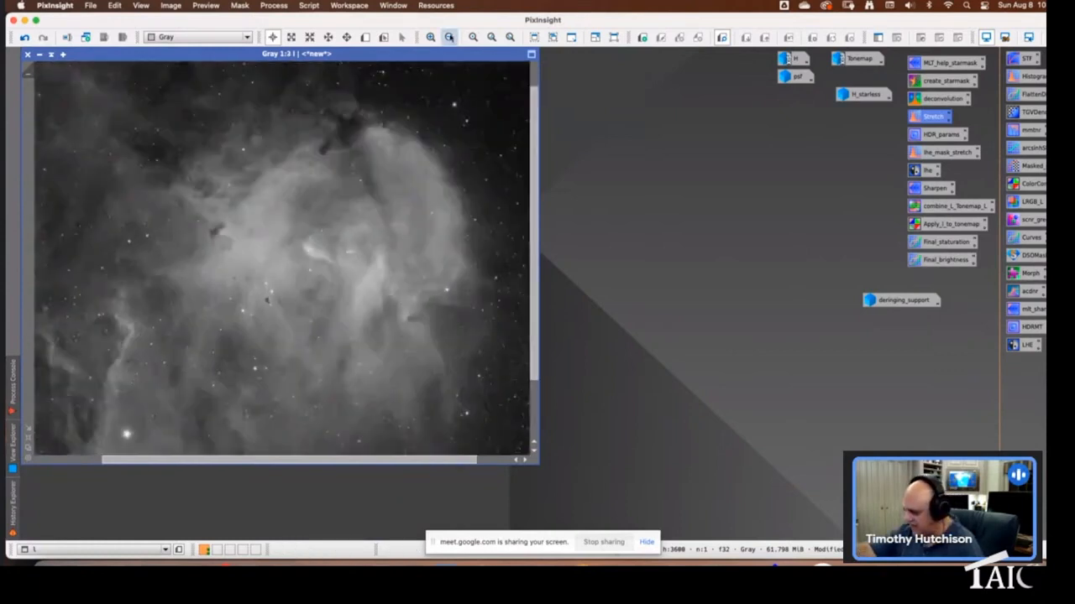
click(449, 37)
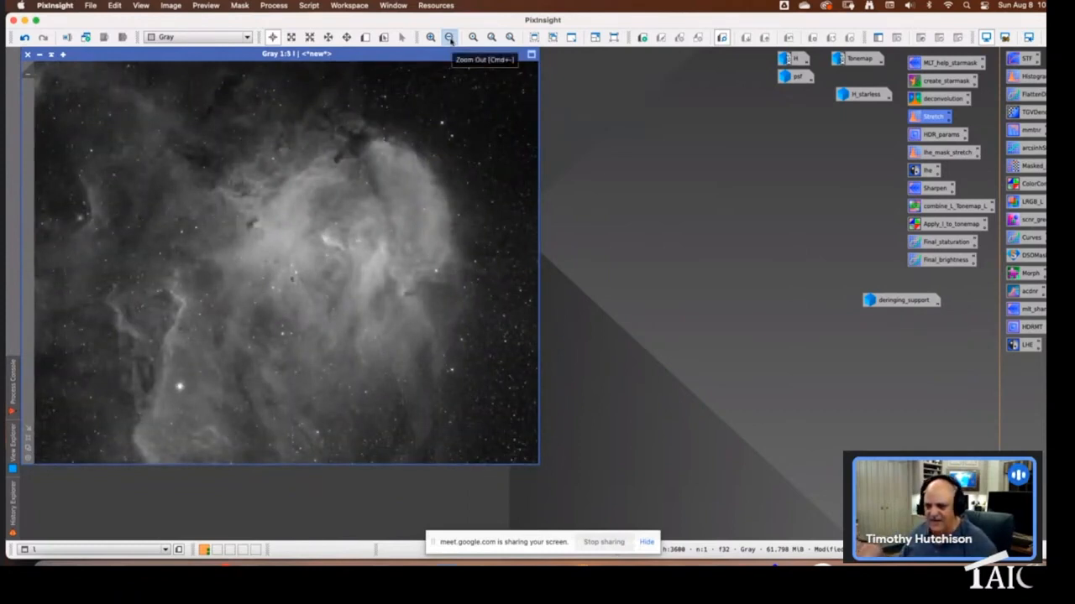
Open the saved HDR_params process and create a preview around the bright nebula core of l, displayed at 1:2
double_click(944, 136)
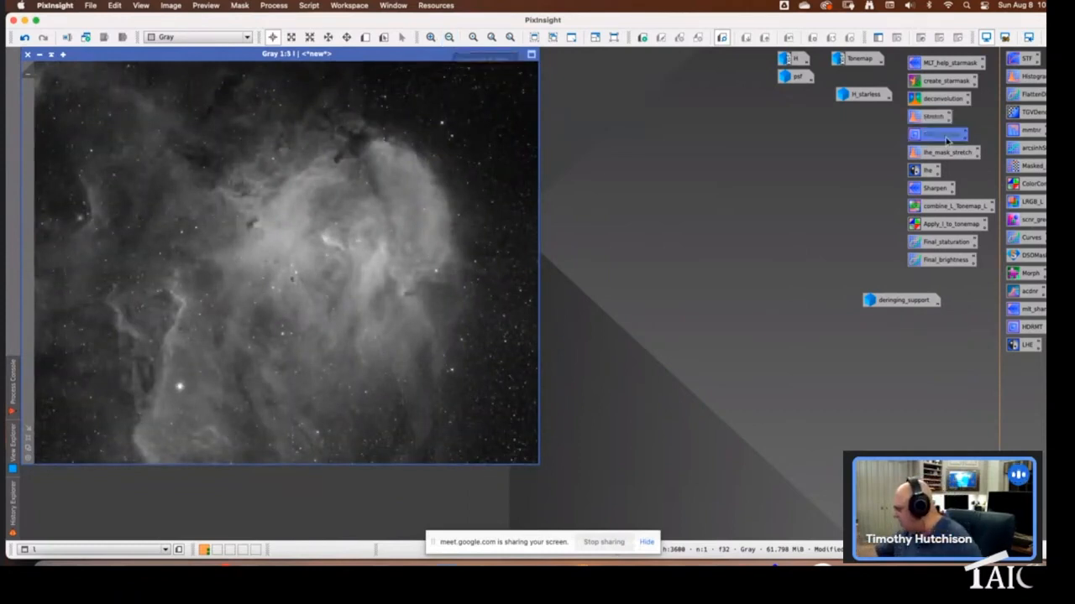
drag(716, 71, 673, 82)
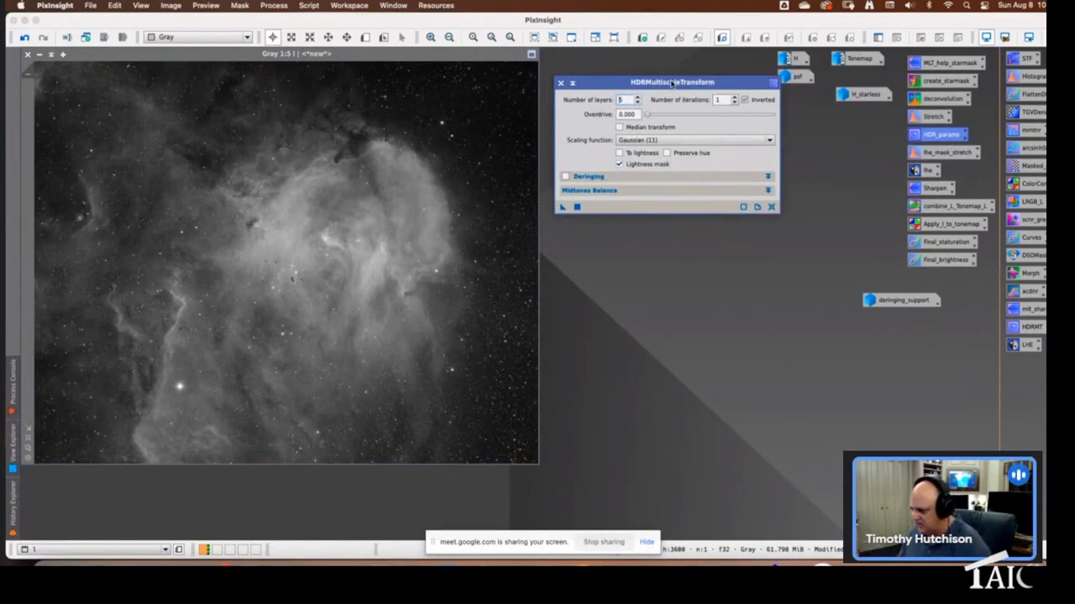
click(365, 37)
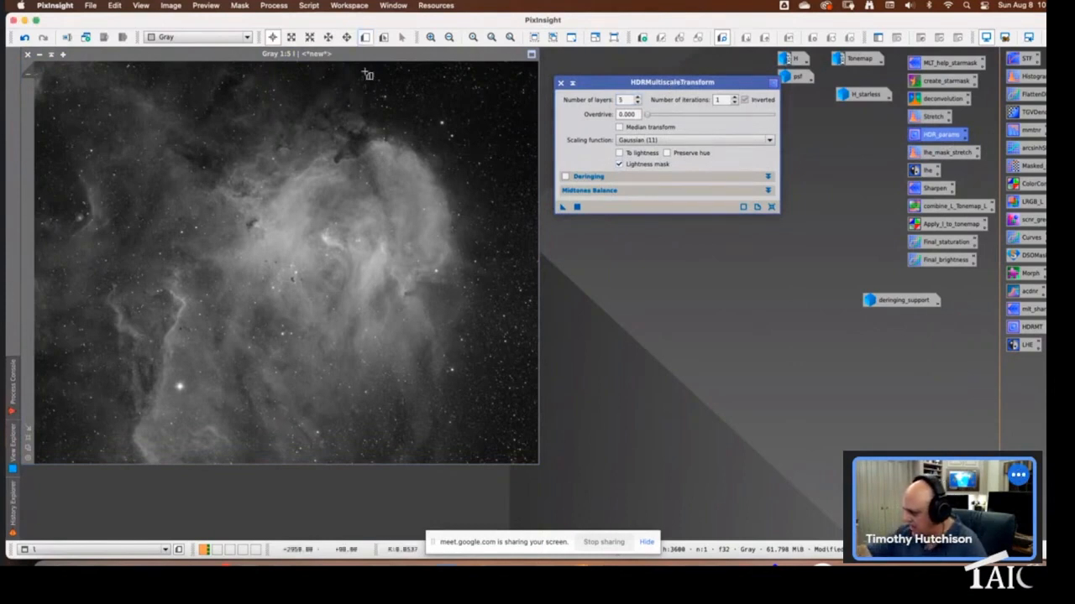
drag(277, 197, 409, 284)
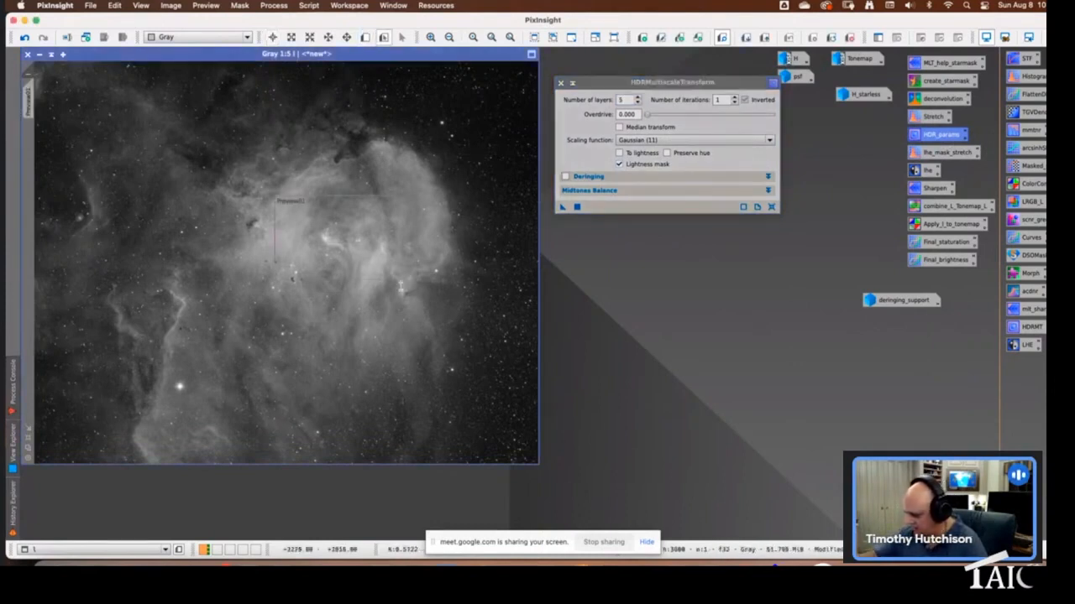
click(34, 101)
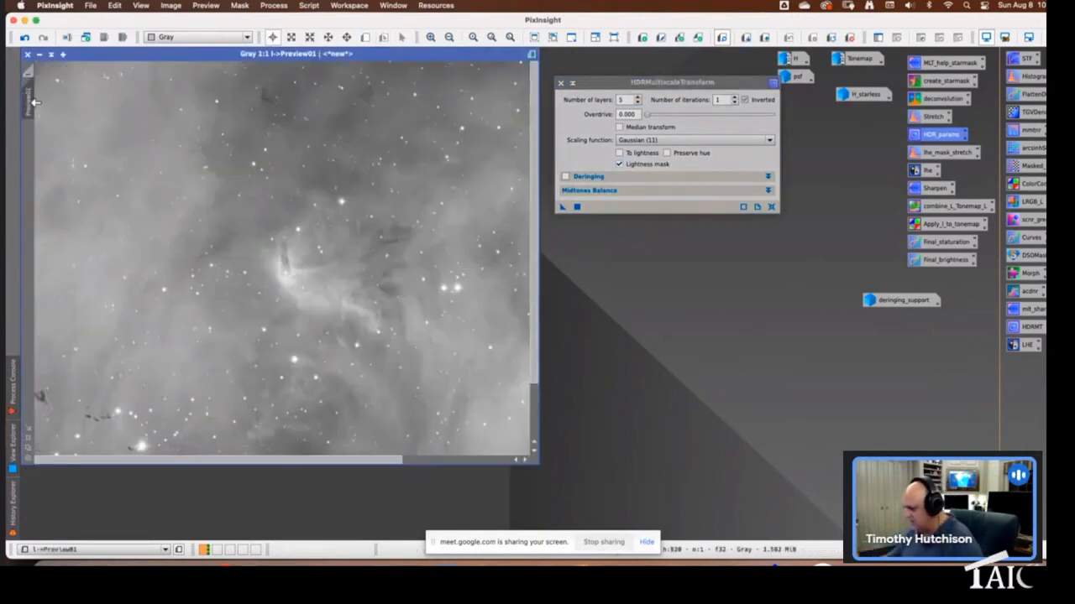
click(449, 37)
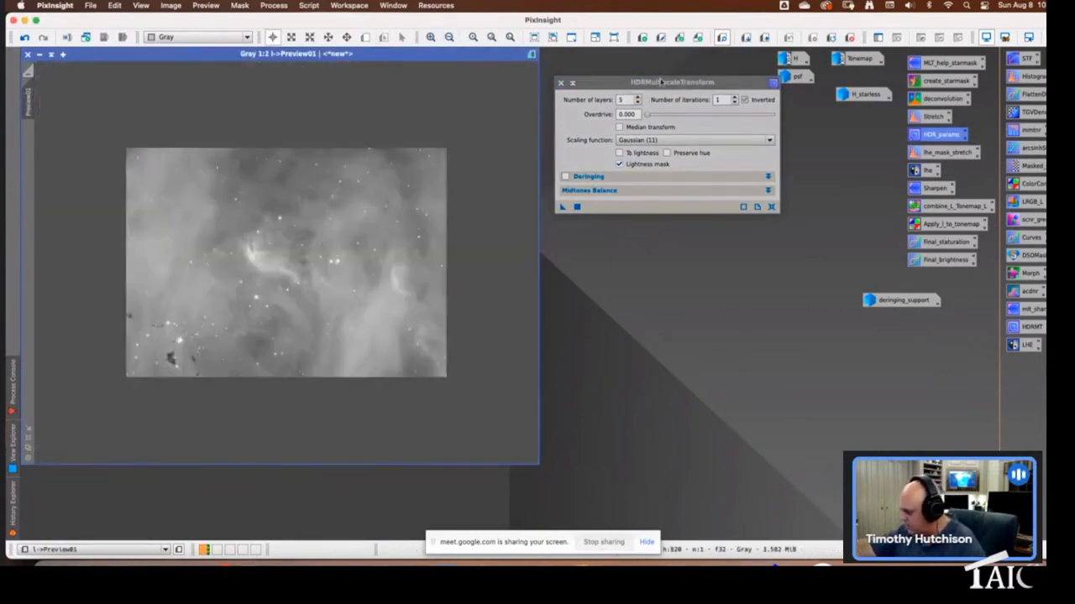
Set HDRMultiscaleTransform to 6 layers with the B3 Spline (5) scaling function, keeping the lightness mask enabled
click(634, 101)
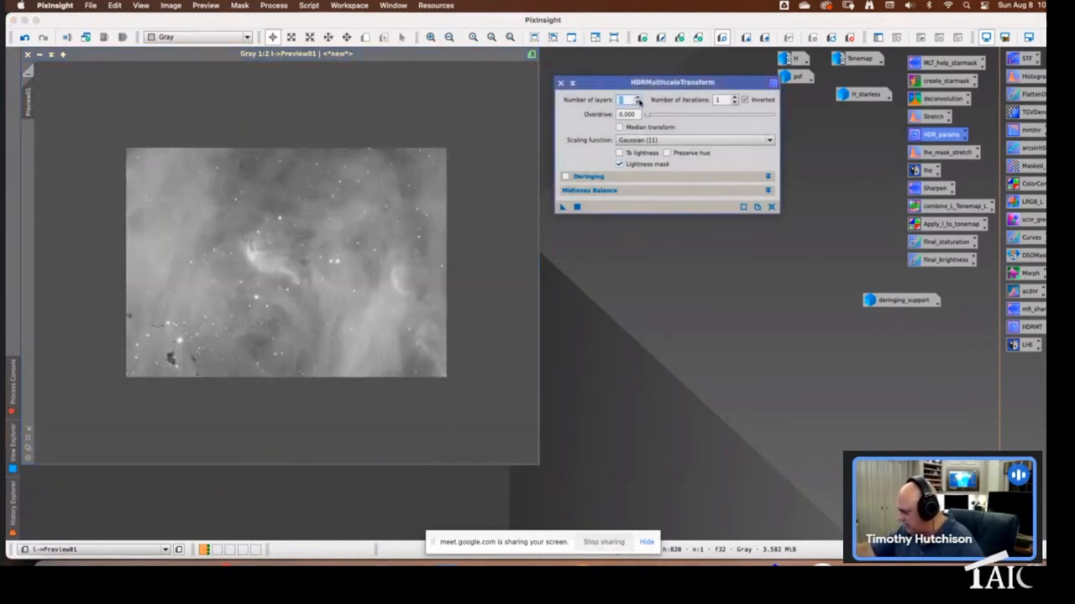
click(769, 141)
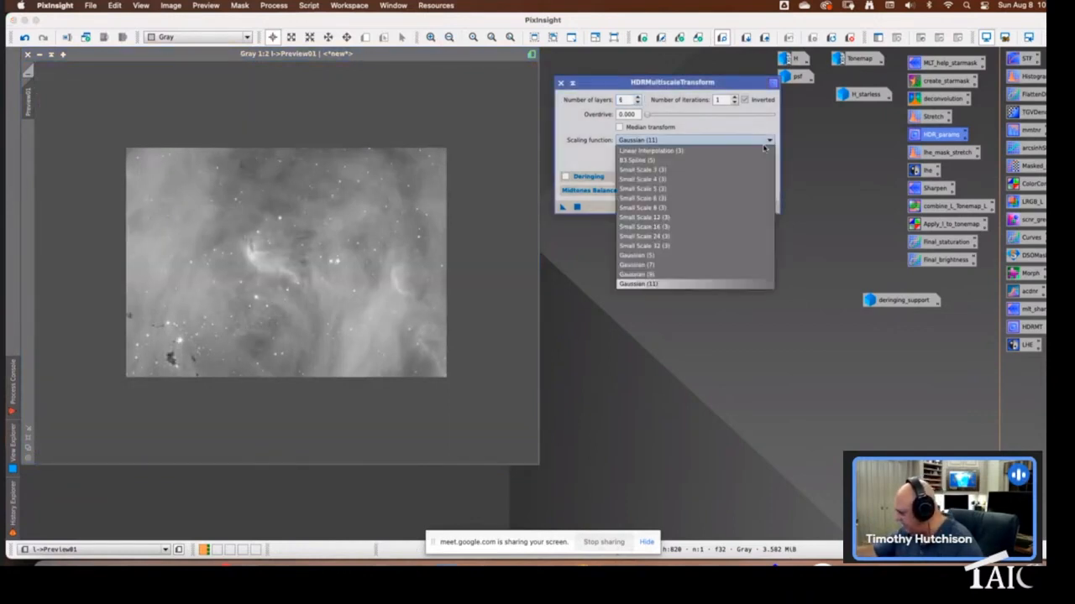
click(672, 165)
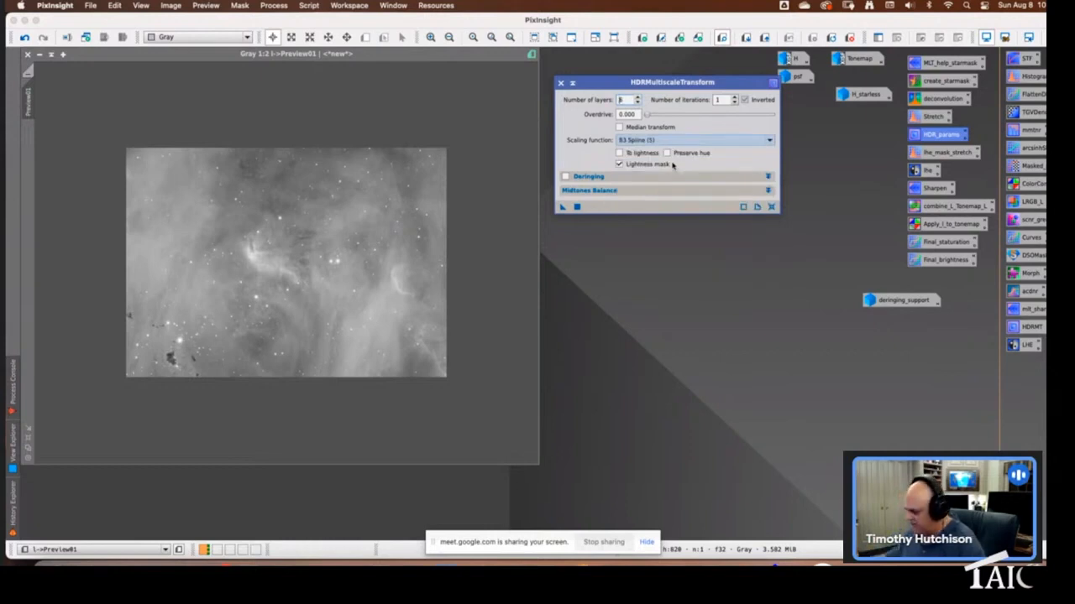
click(619, 164)
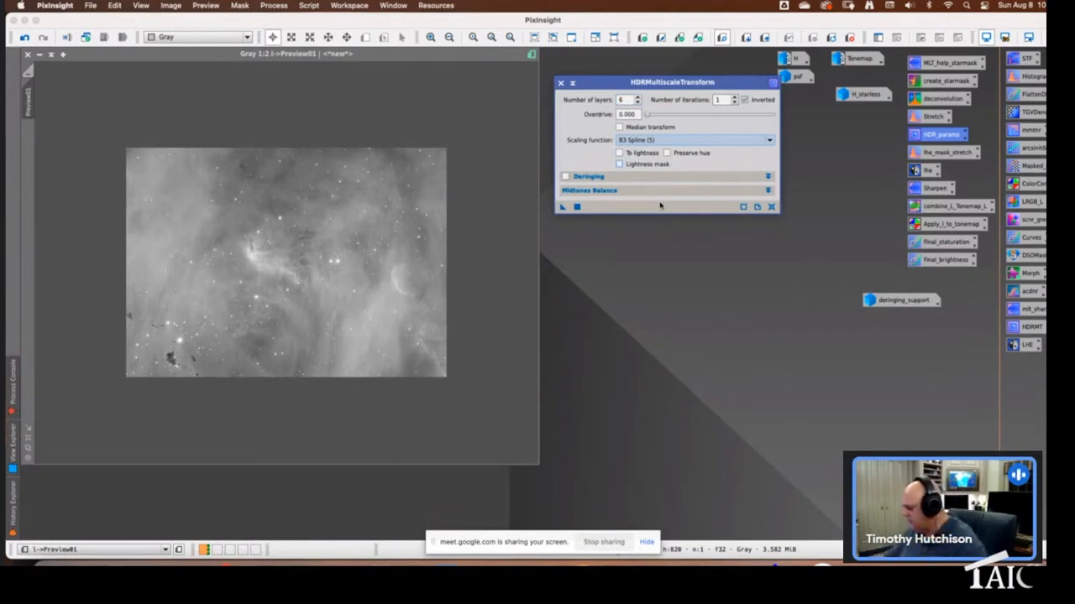
click(628, 166)
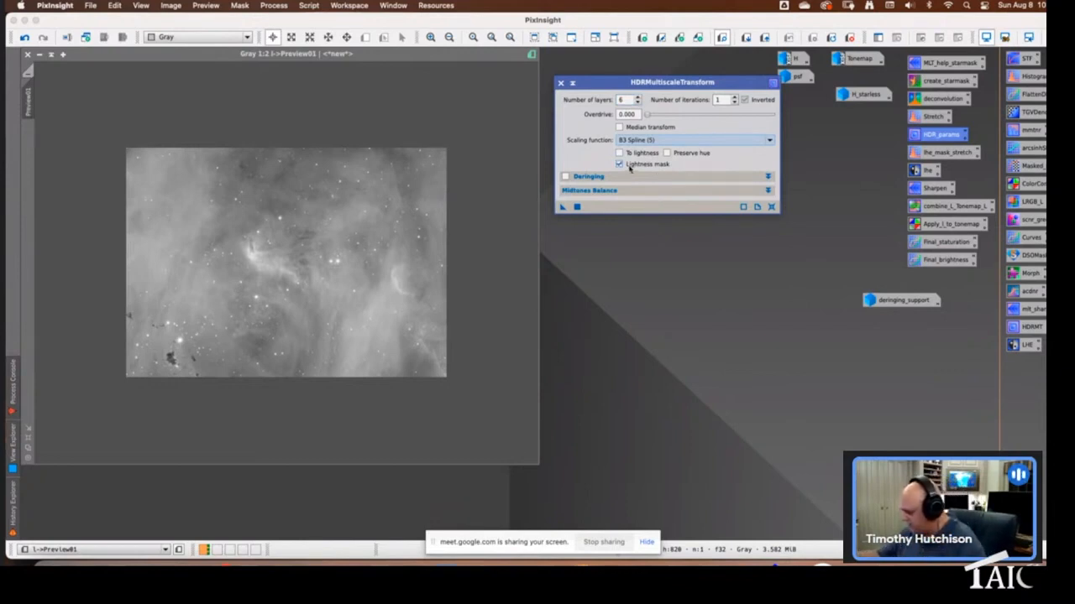
click(627, 99)
double_click(627, 99)
click(673, 141)
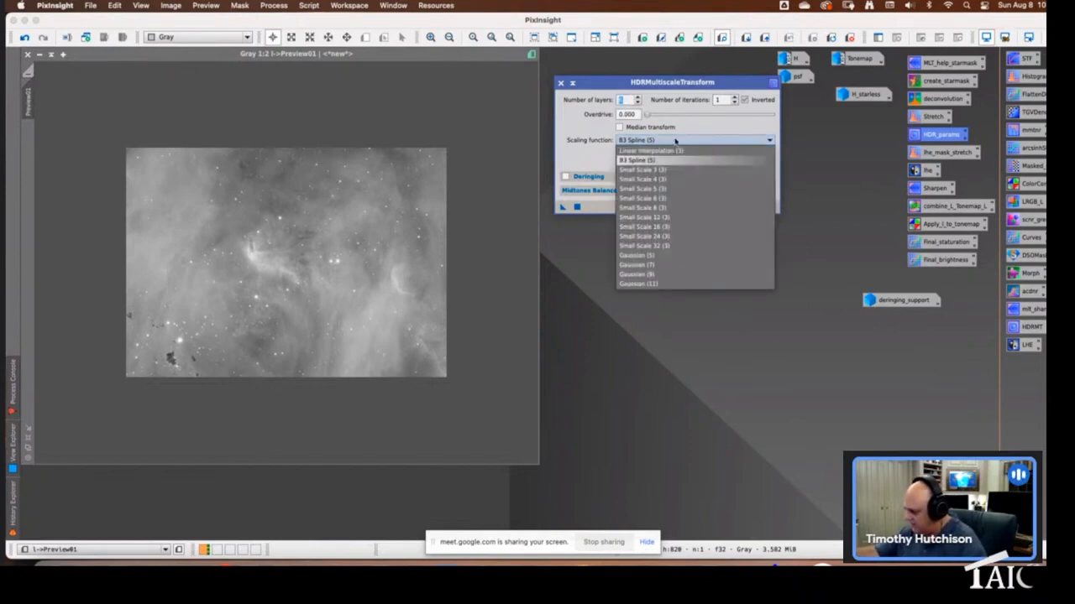
click(675, 139)
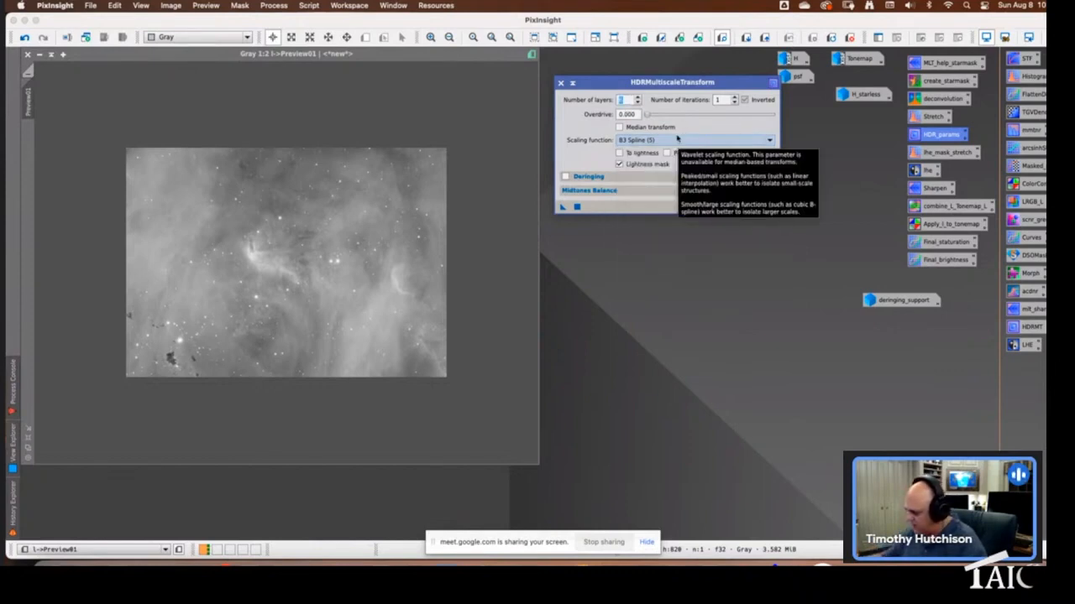
Test HDRMultiscaleTransform on the preview with 6, 3 and finally 5 layers, using the B3 Spline (5) scaling function
click(412, 262)
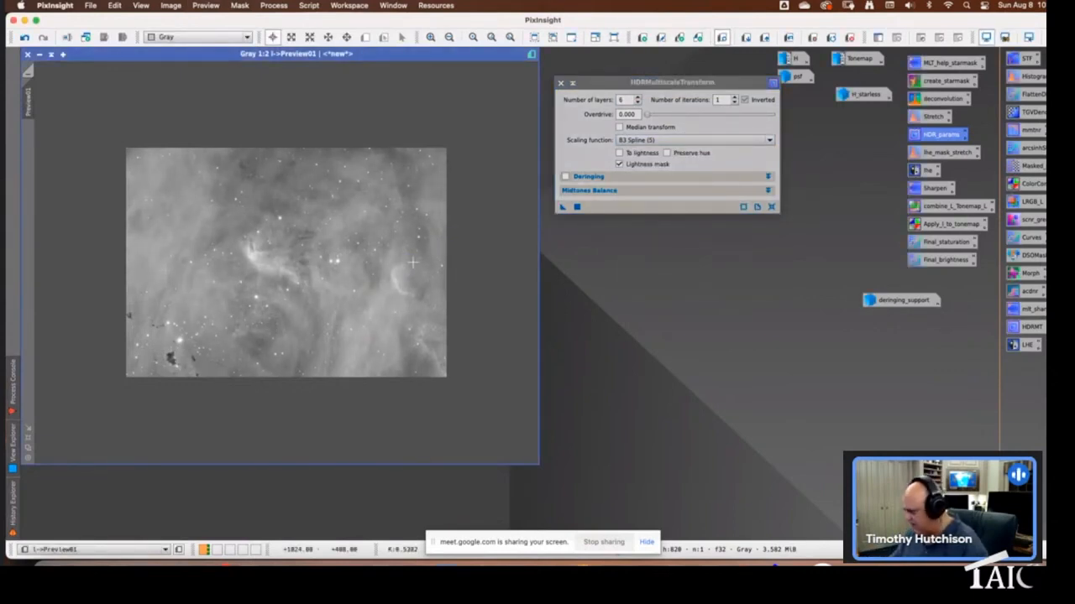
click(637, 101)
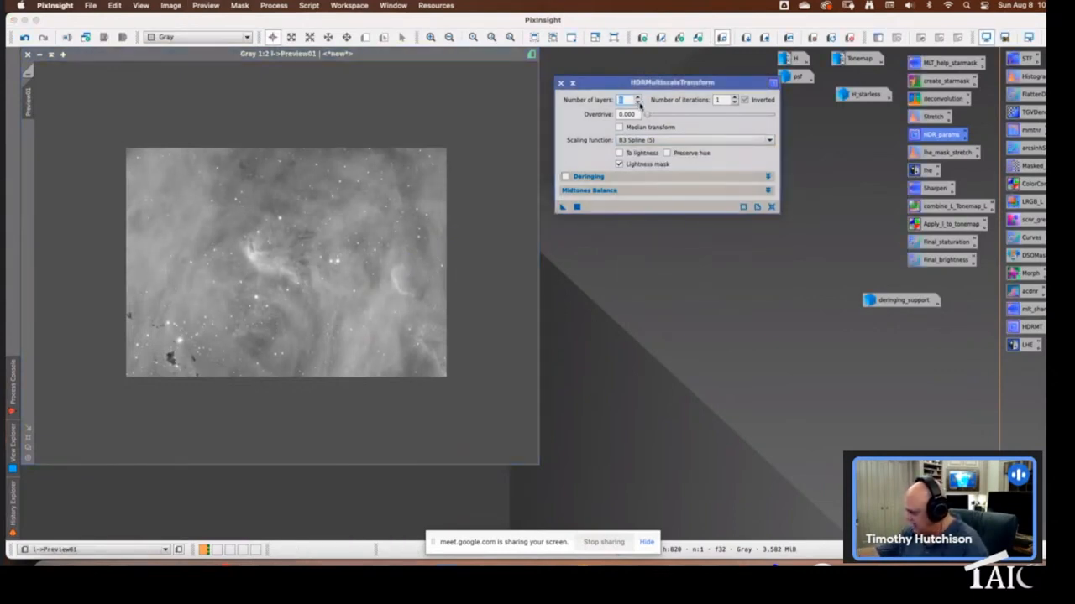
text(3)
click(420, 266)
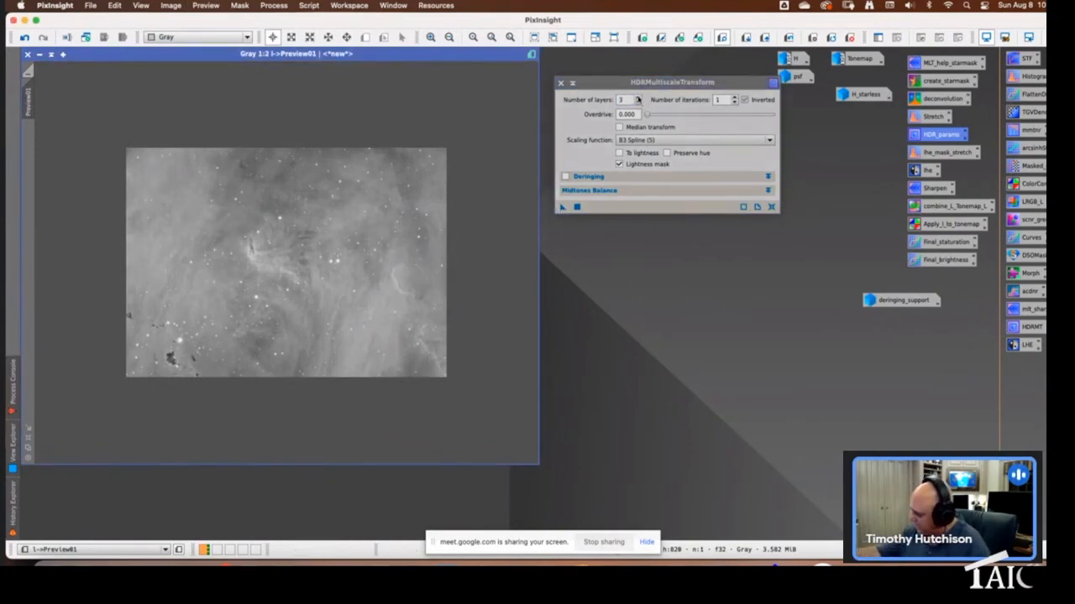
click(638, 101)
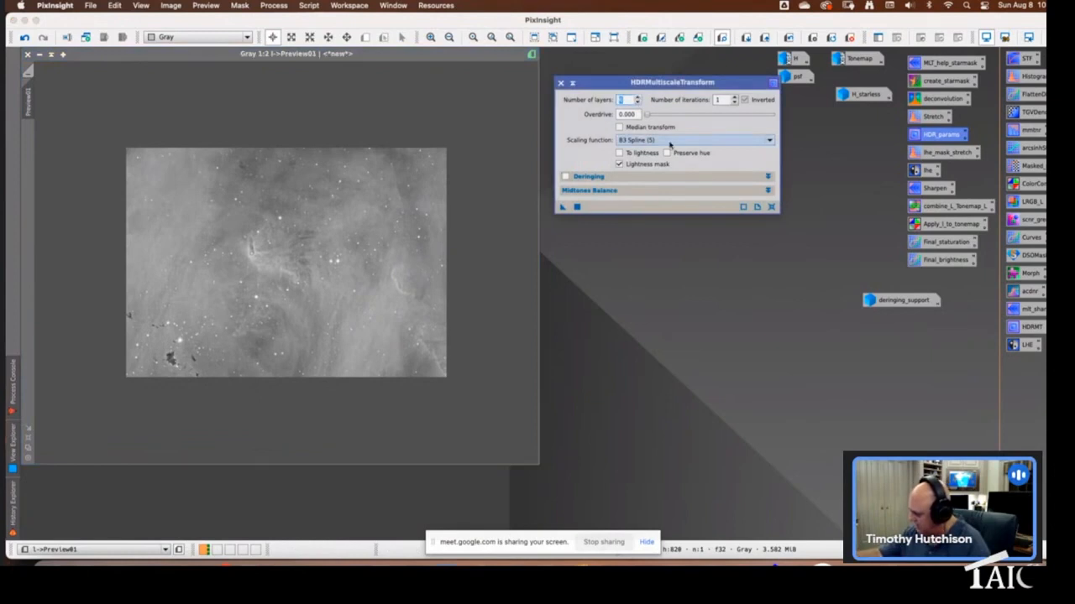
drag(563, 207, 393, 281)
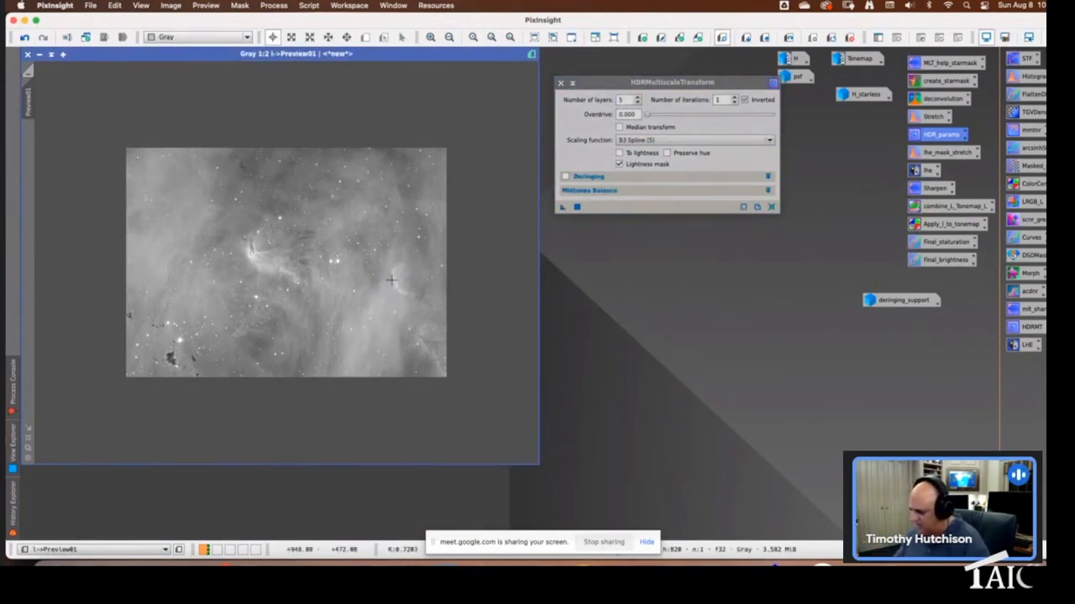
Try the Small Scale 6 (3) and Gaussian (11) scaling functions on the preview at 5 layers, leaving Gaussian (11) selected
click(676, 140)
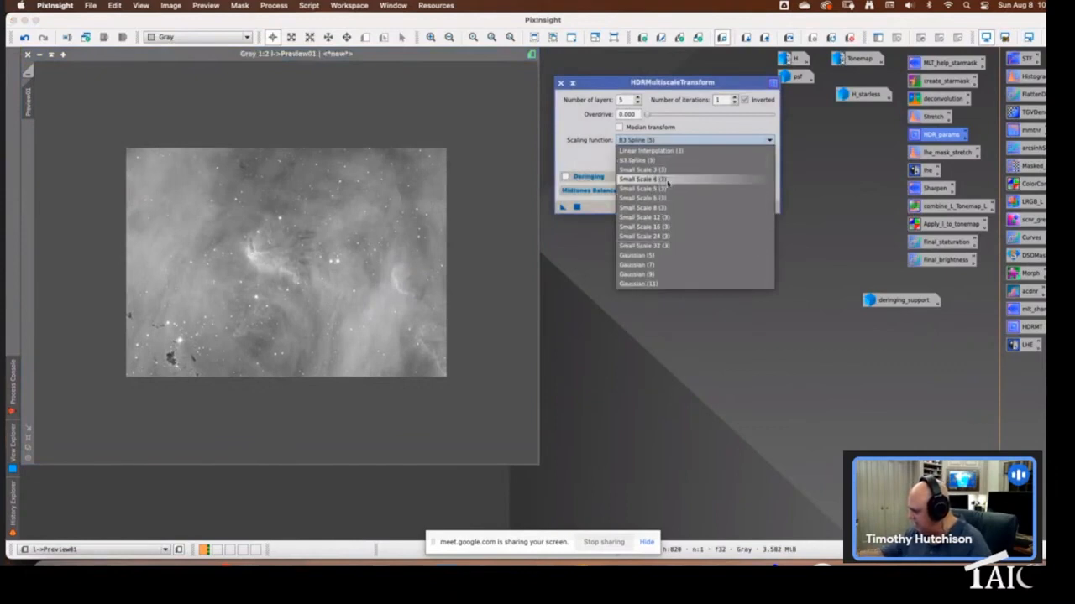
click(642, 198)
drag(559, 209, 403, 270)
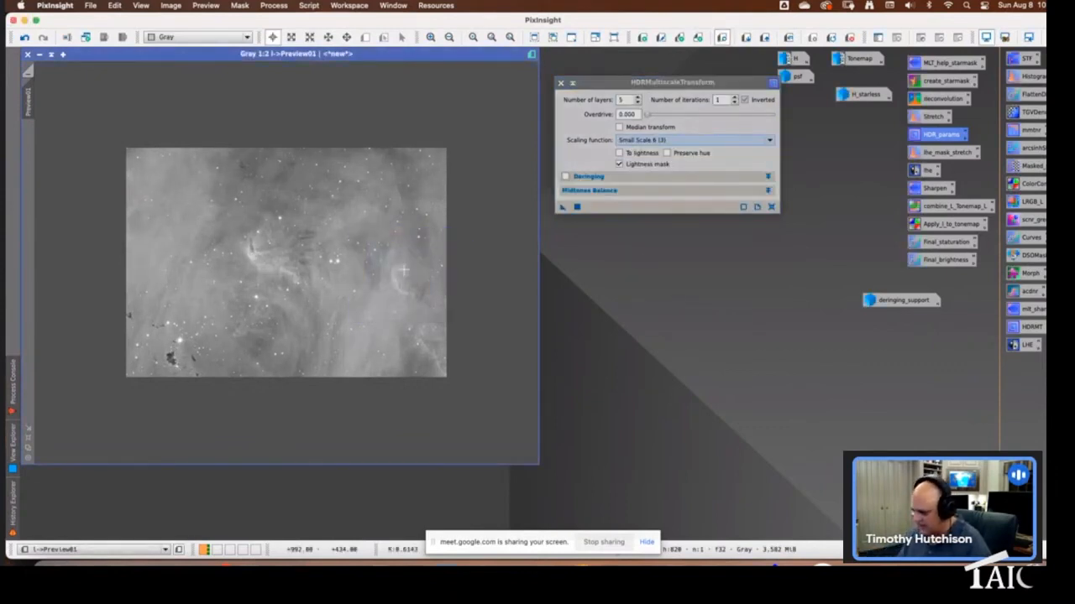
click(671, 141)
click(655, 285)
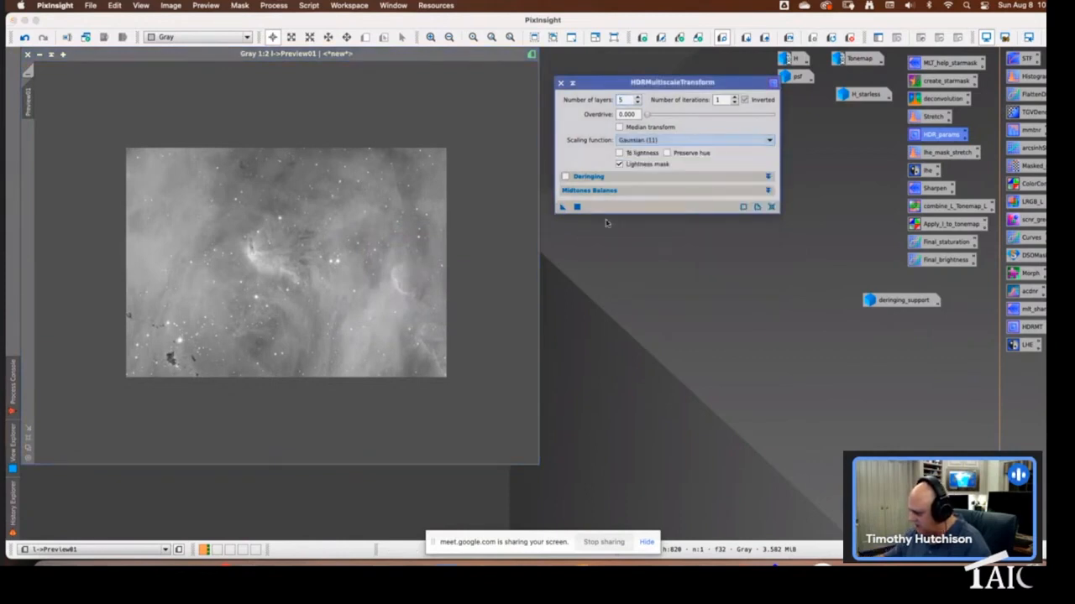
drag(561, 209, 405, 273)
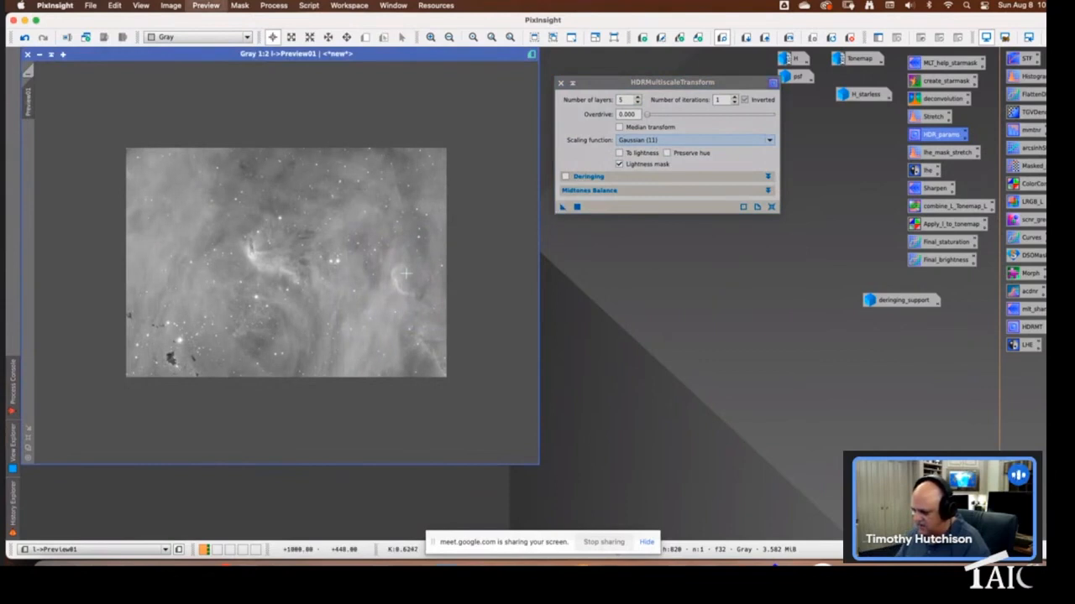
Delete all previews of l and apply HDRMultiscaleTransform with 5 layers and Gaussian (11) to the whole image
click(28, 72)
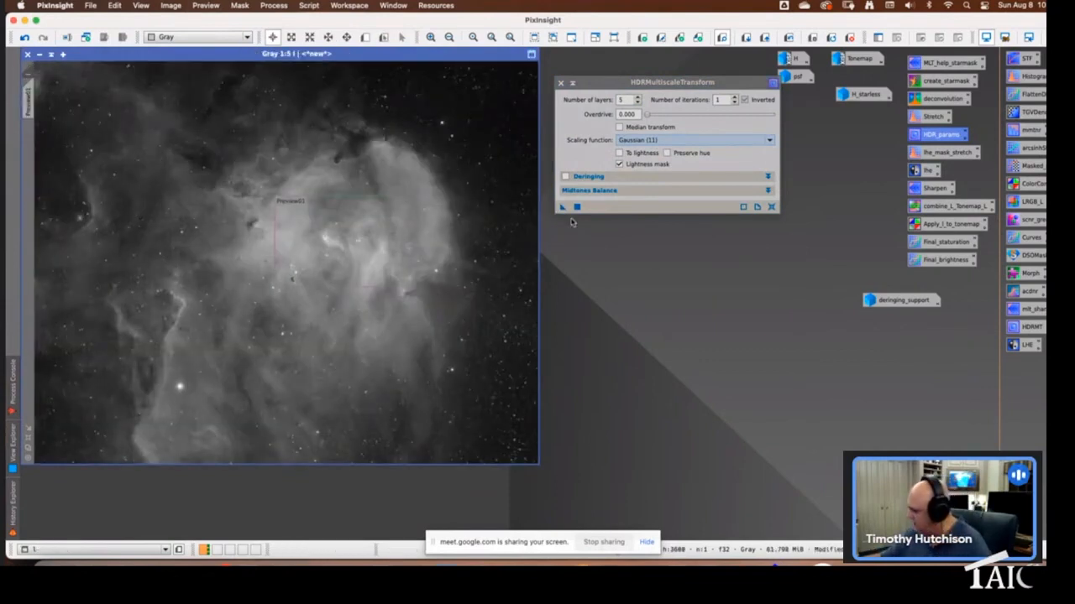
click(206, 5)
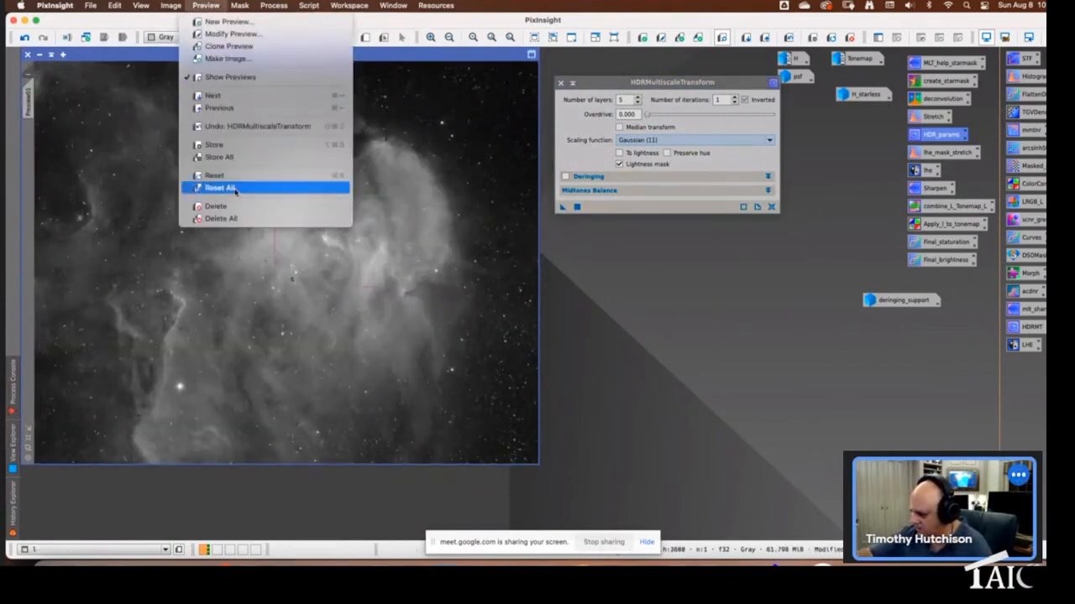
click(243, 218)
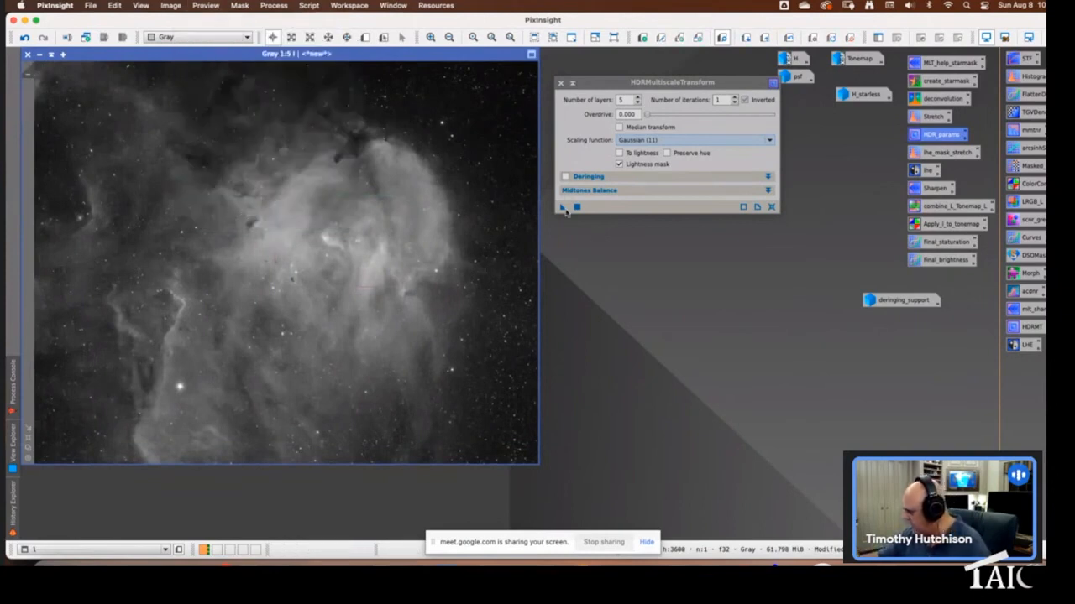
drag(562, 207, 359, 273)
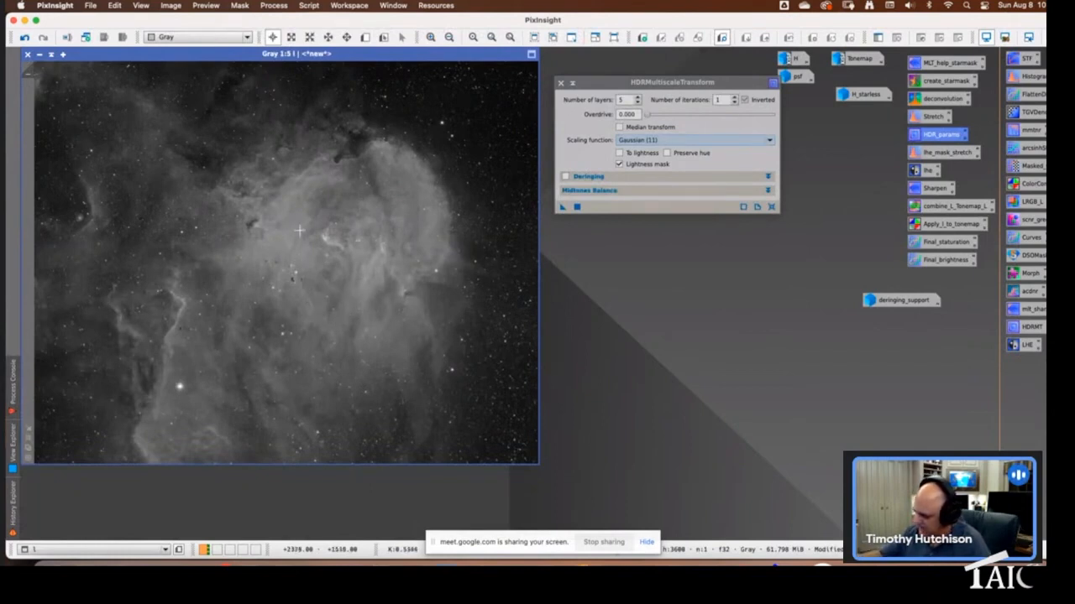
Examine the HDR result around the nebula core of l at up to 1:2, return to the full view and close HDRMultiscaleTransform
click(430, 37)
click(430, 37)
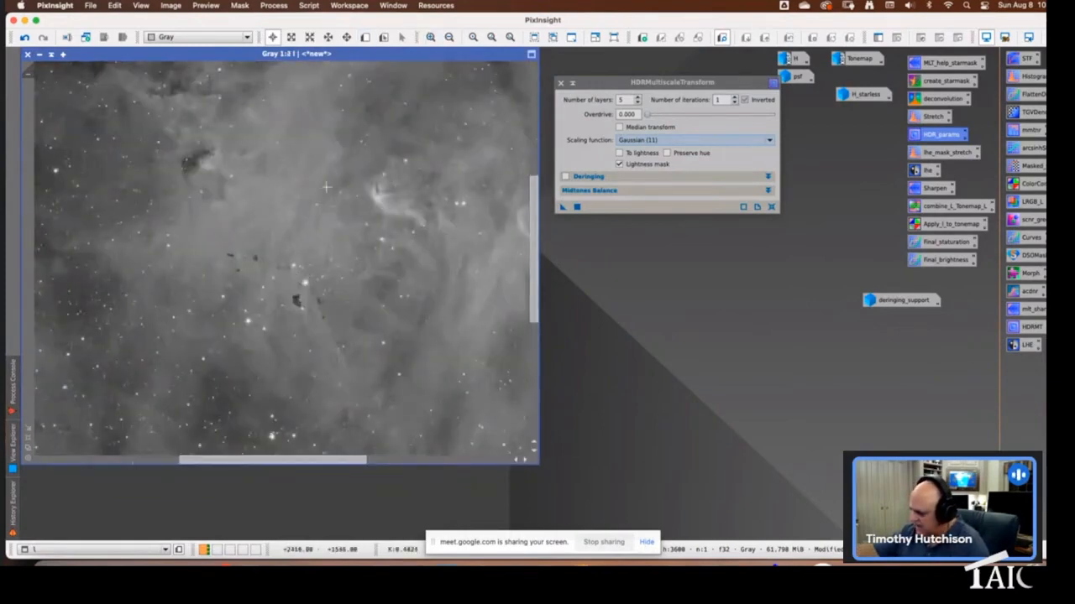
click(449, 37)
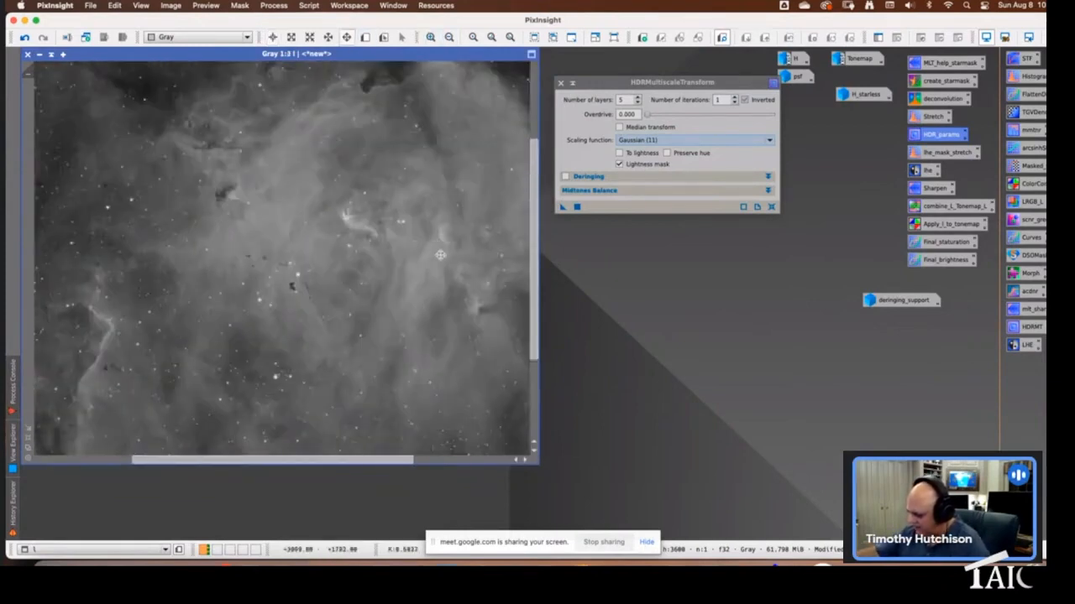
drag(437, 251, 411, 282)
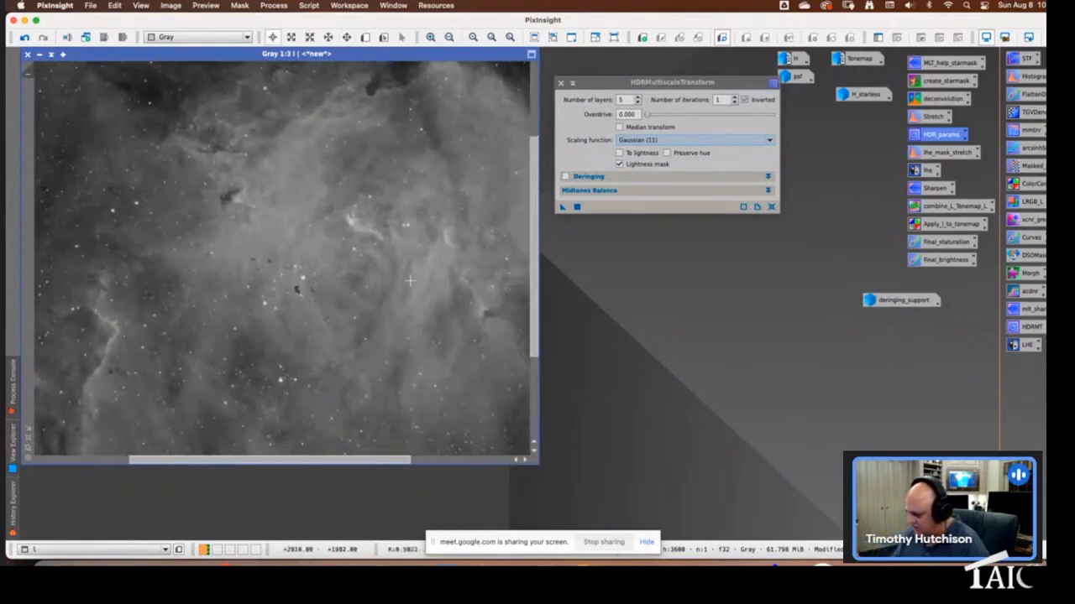
click(449, 39)
click(450, 39)
click(430, 38)
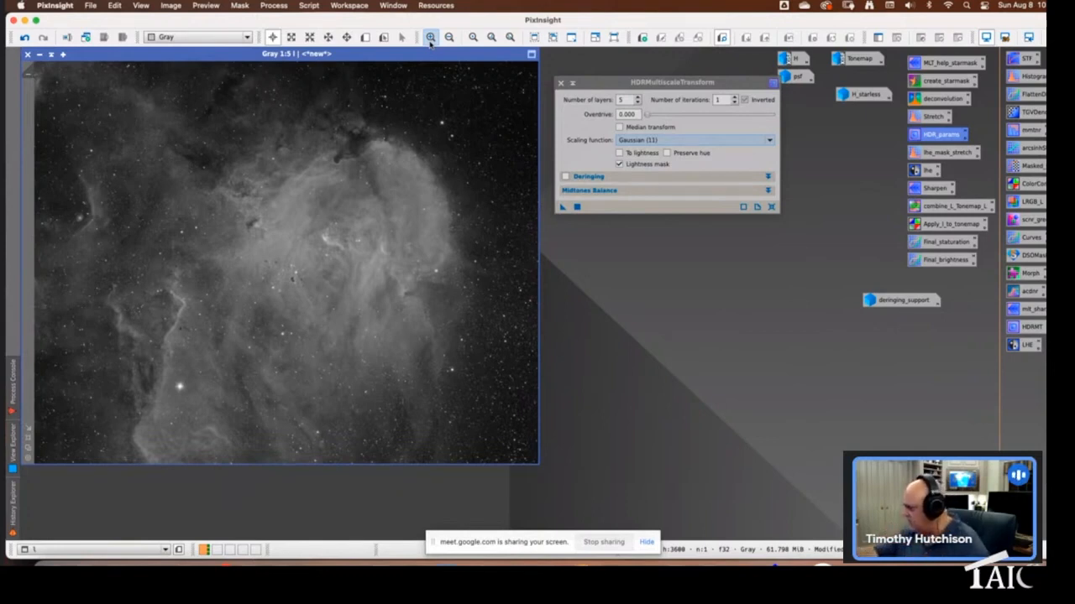
click(561, 83)
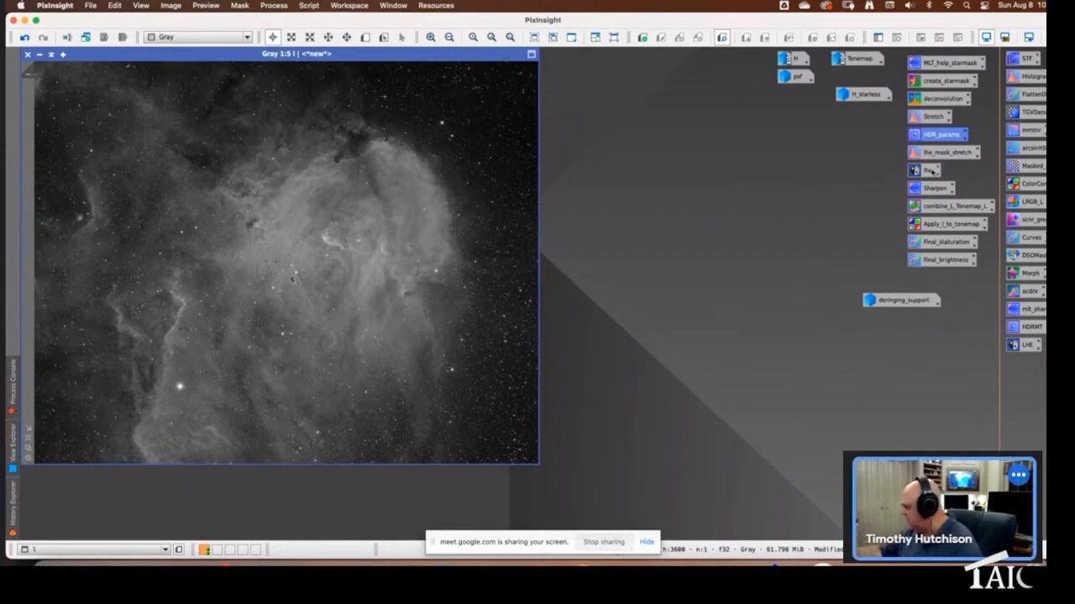
Review the LocalHistogramEqualization settings of the saved lhe process and close it without applying
double_click(929, 171)
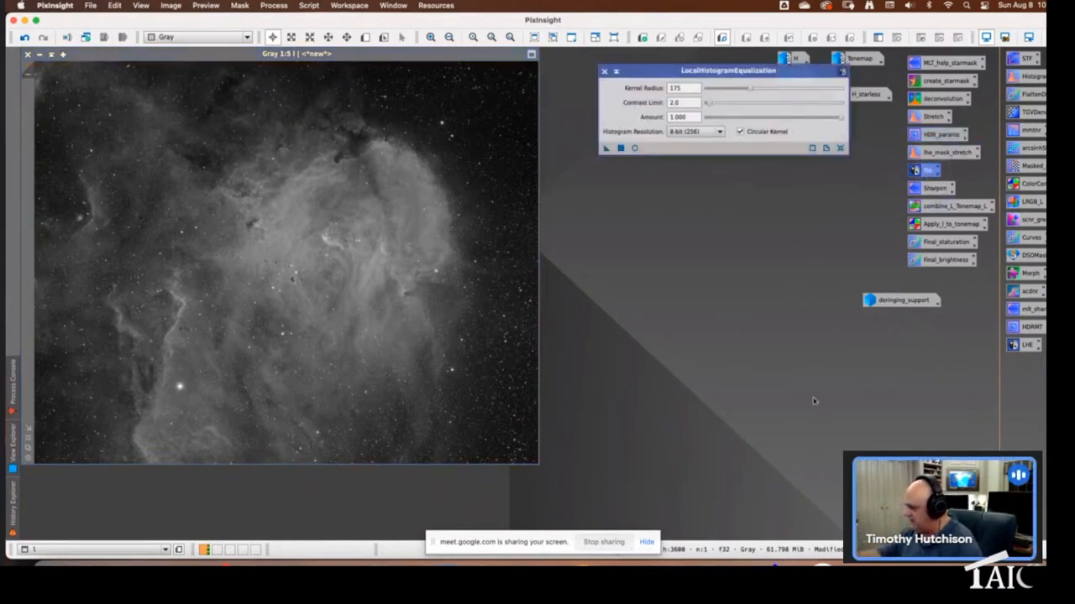
click(605, 72)
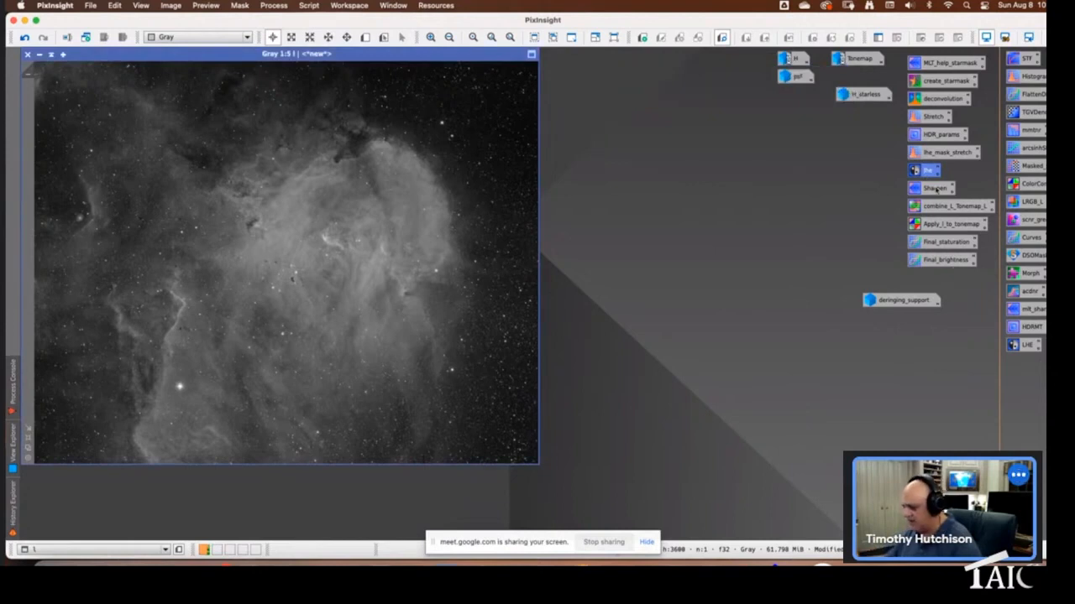
mouse_move(925, 302)
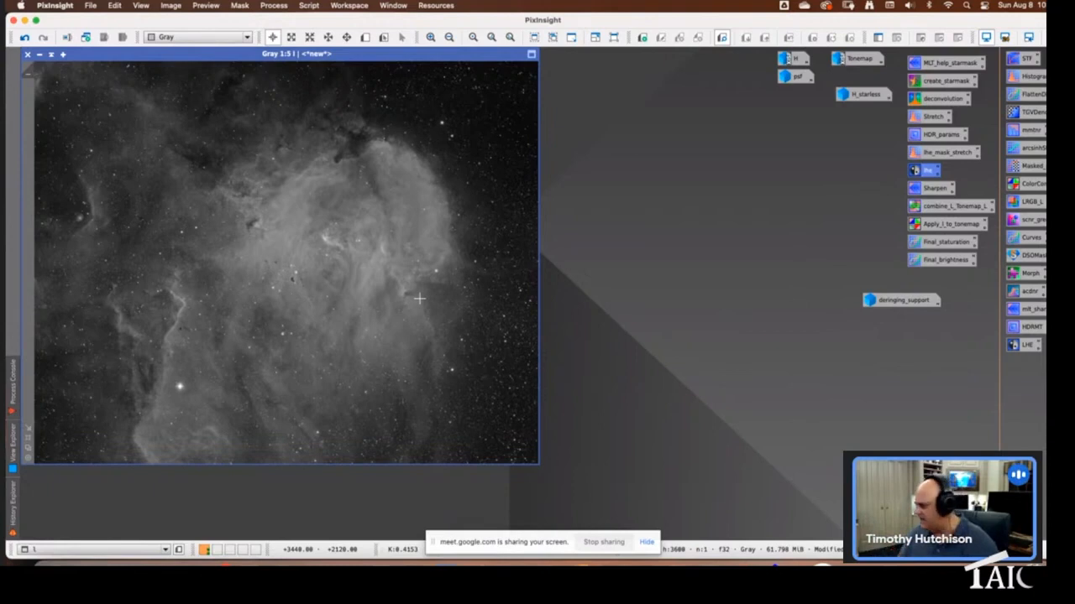
Clone the H_starless image, put the original back as an icon, and rename the clone lhe_mask
double_click(862, 96)
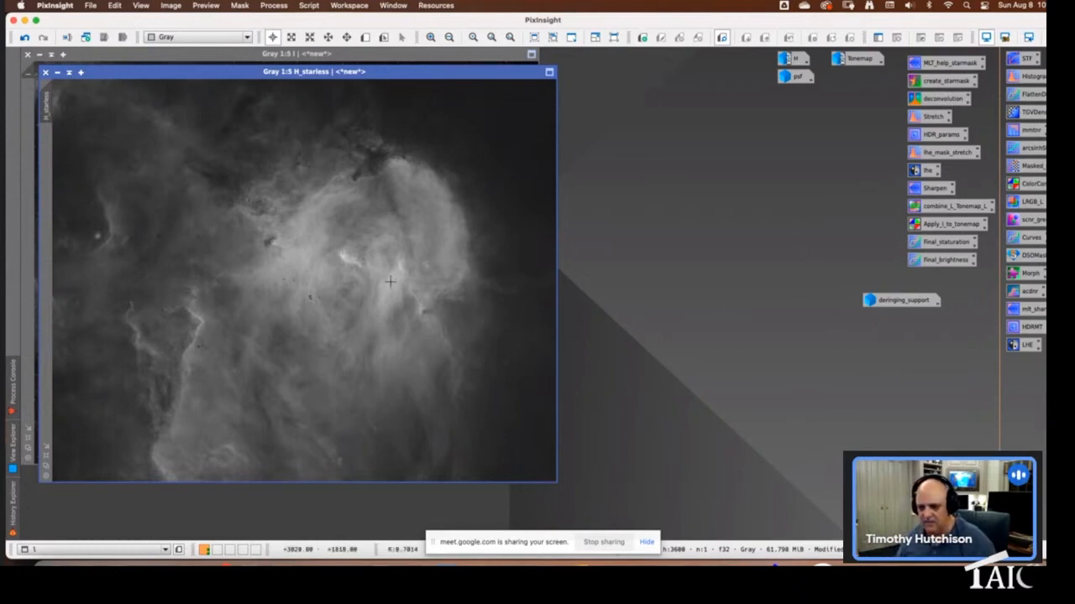
drag(48, 105, 64, 119)
click(58, 73)
double_click(67, 150)
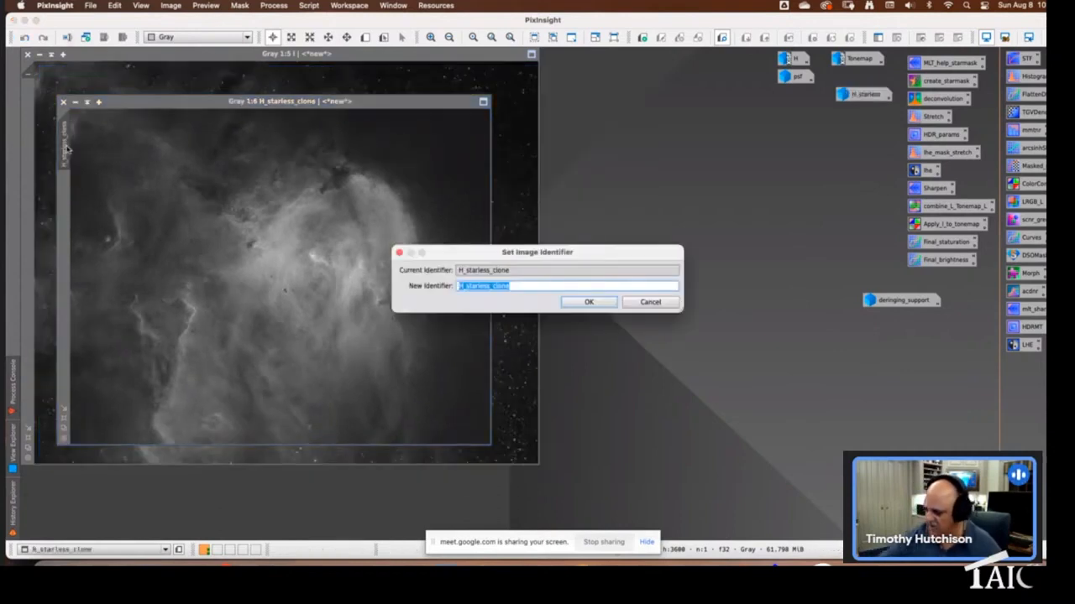
text(lhe)
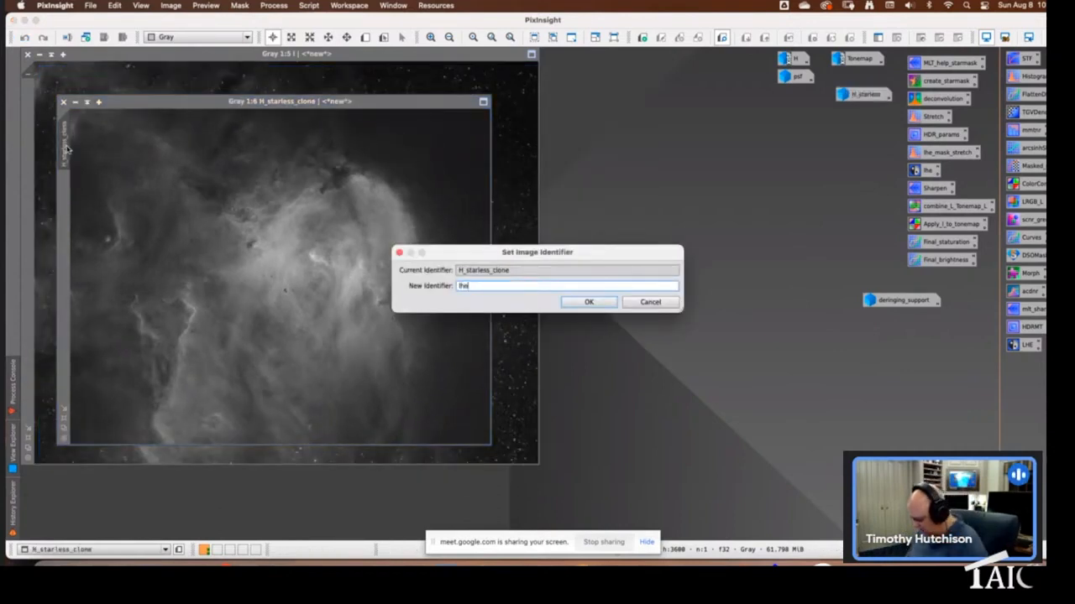
text(_mask)
key(Return)
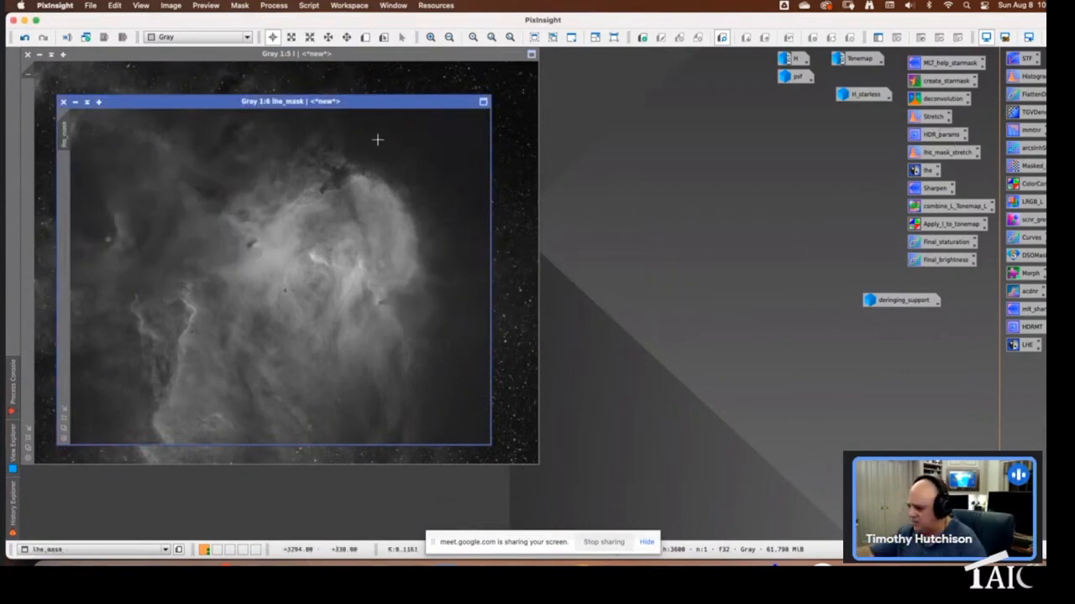
drag(371, 107, 374, 90)
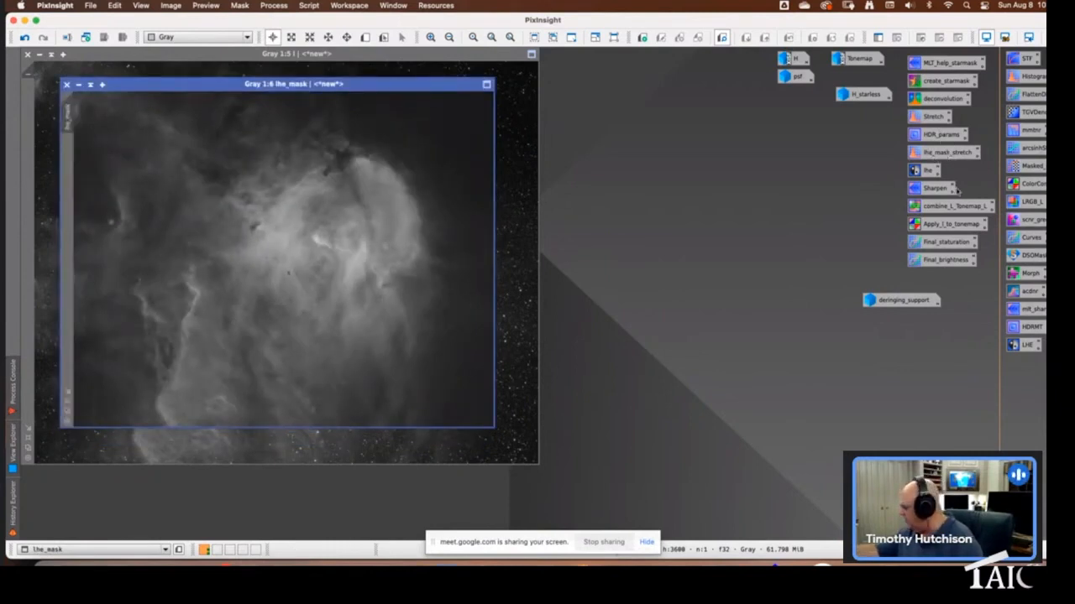
Open the saved lhe_mask_stretch process for lhe_mask with the horizontal histogram zoom at 1 and a real-time preview
click(947, 153)
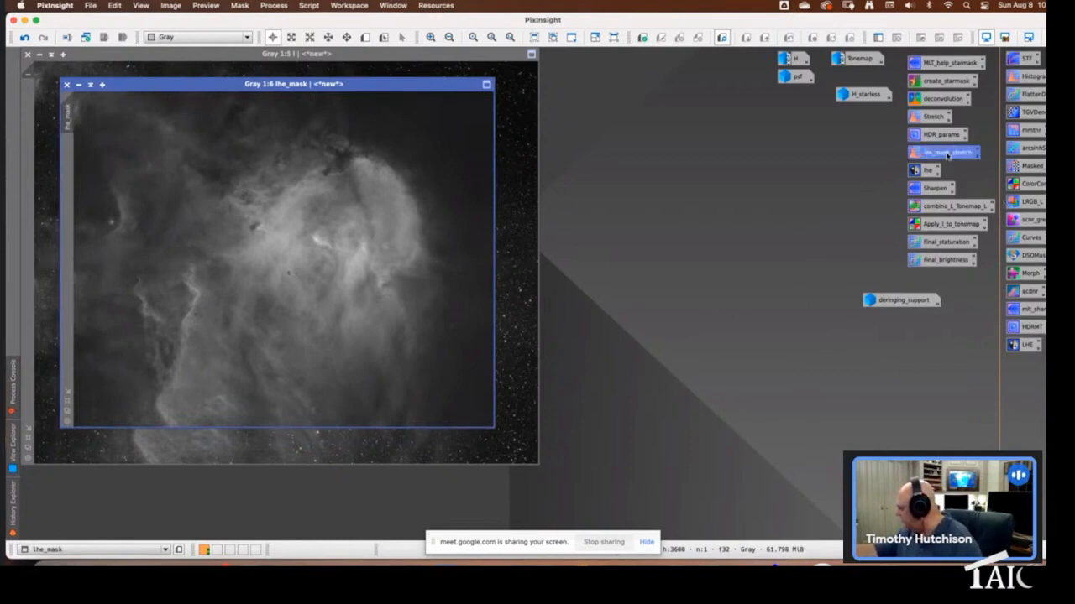
double_click(947, 154)
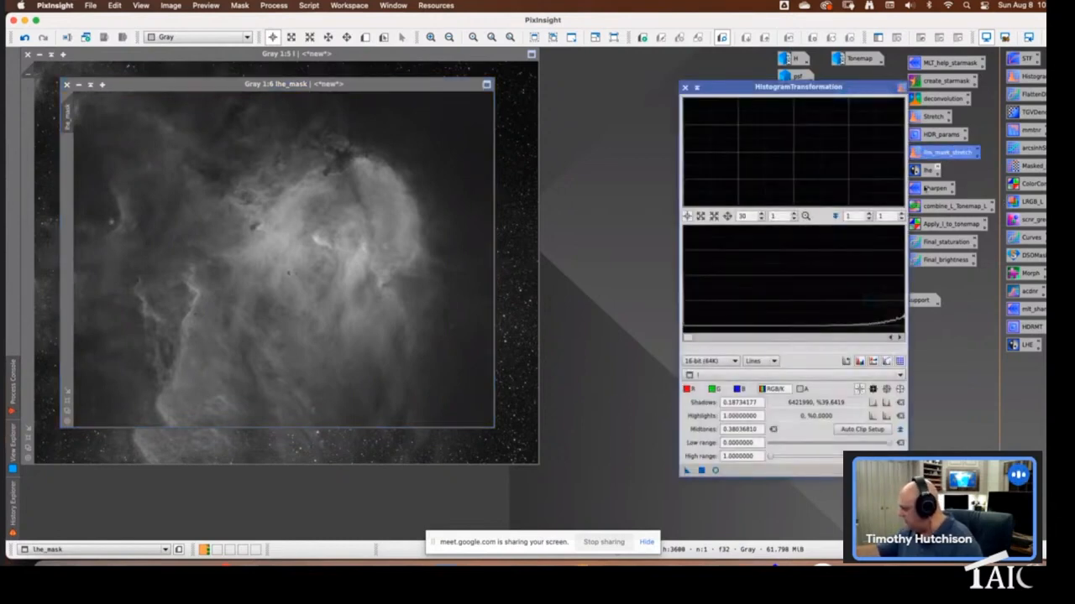
double_click(751, 218)
text(1)
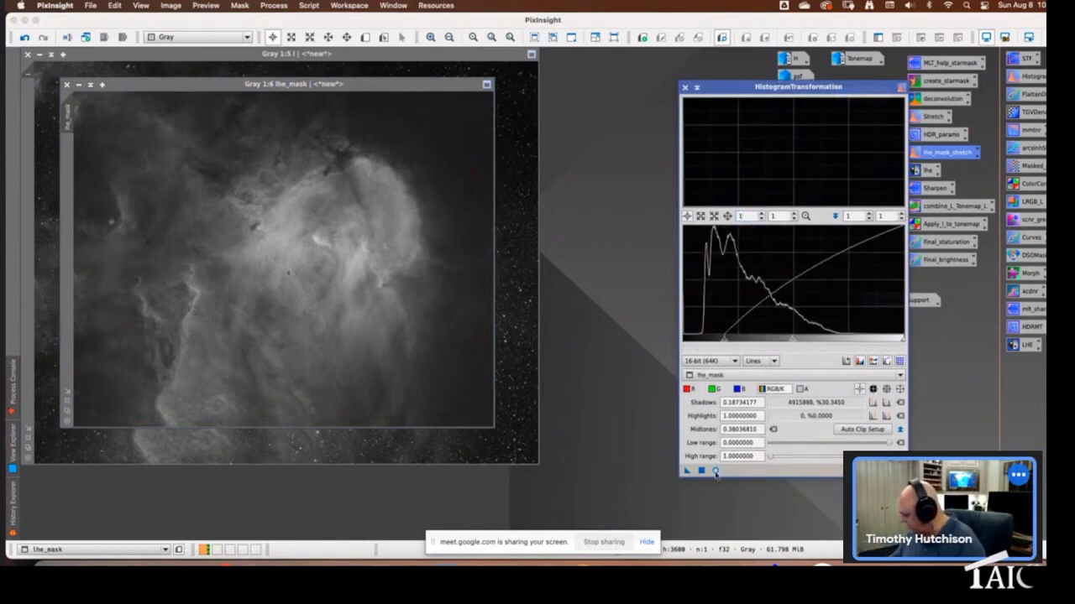
click(716, 471)
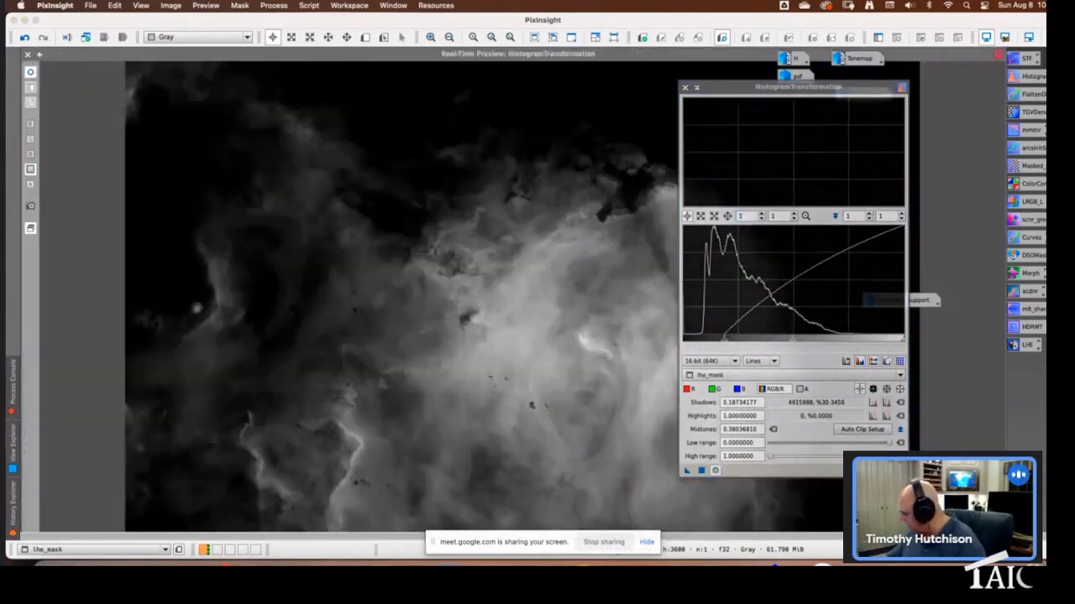
Reset HistogramTransformation, set shadows to about 0.215 and midtones to about 0.353, and apply the stretch to lhe_mask
click(900, 471)
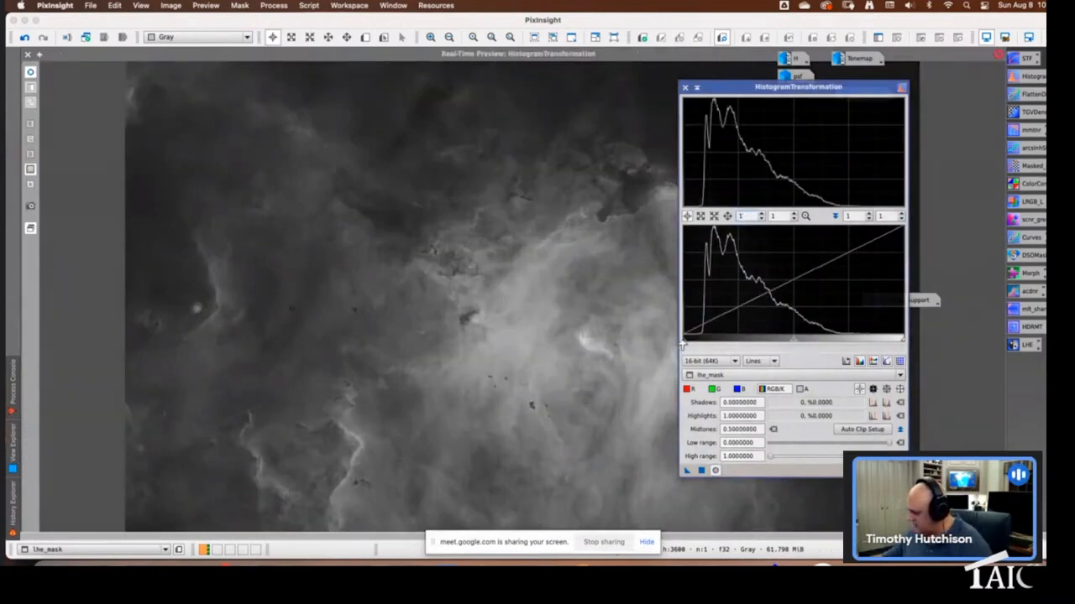
drag(684, 340, 726, 343)
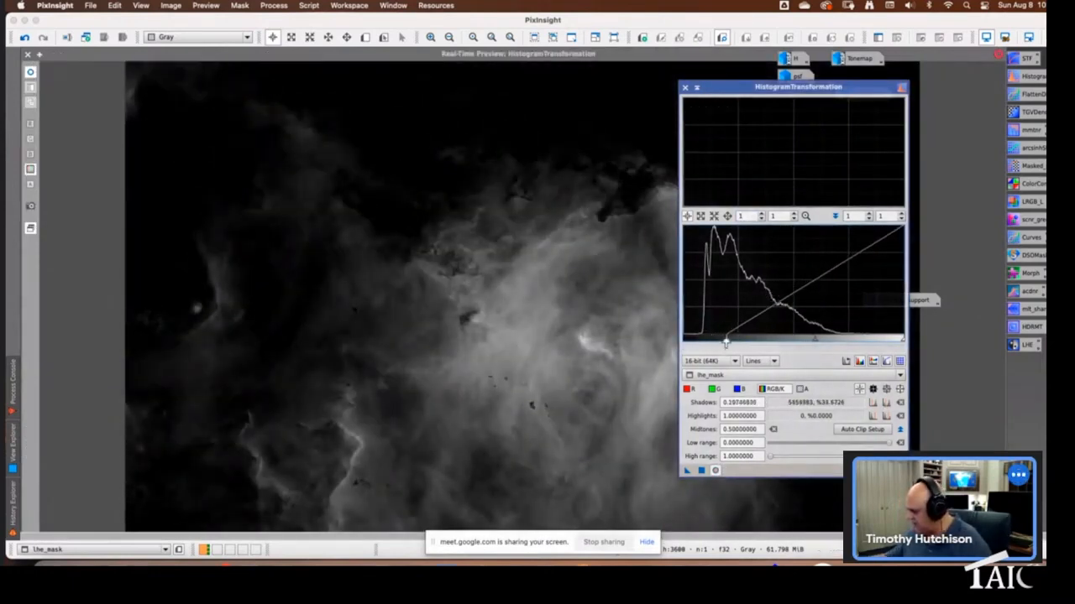
drag(815, 343, 729, 345)
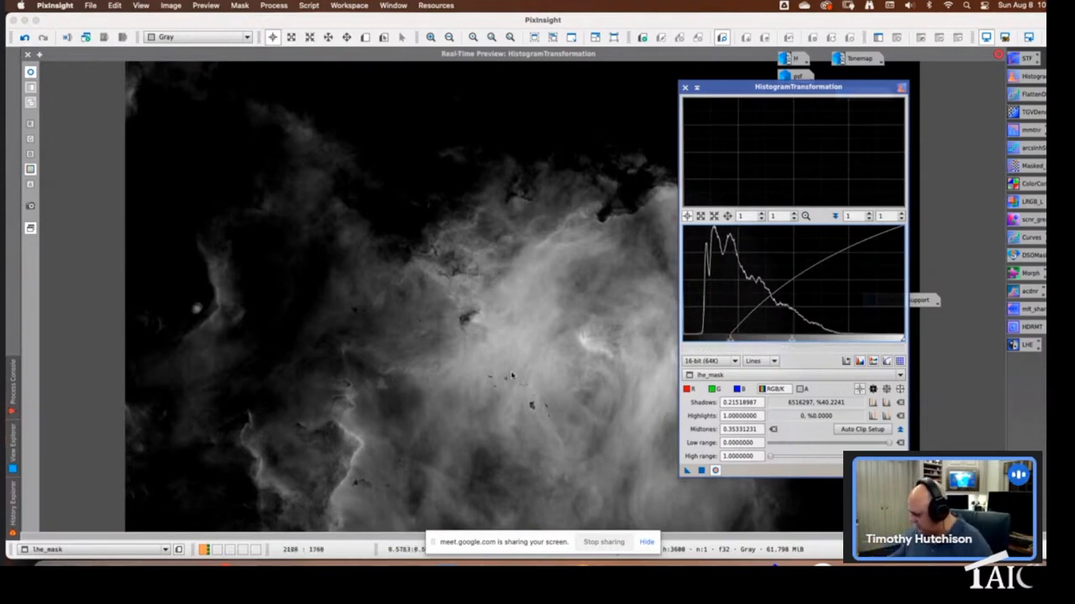
click(28, 55)
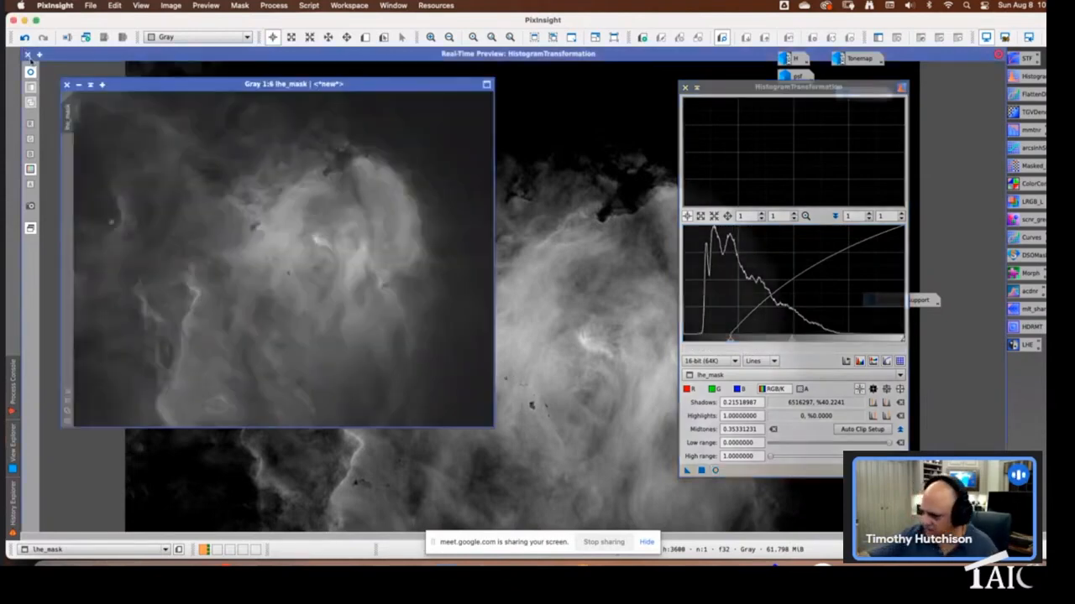
click(27, 55)
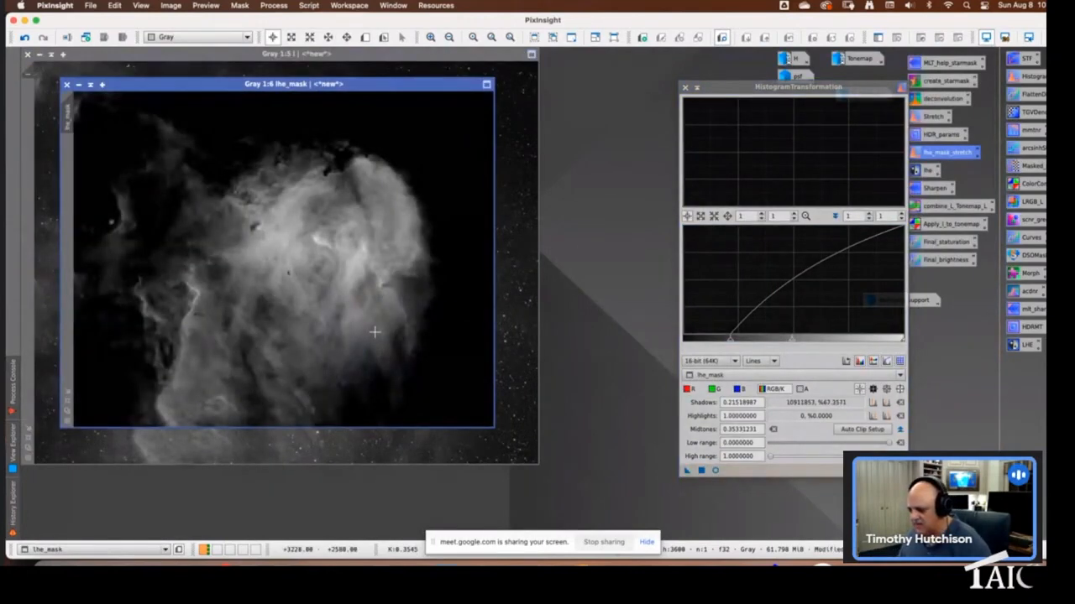
Close the histogram tool, apply lhe_mask as the mask on image l, and store lhe_mask as an icon below H_starless
click(684, 87)
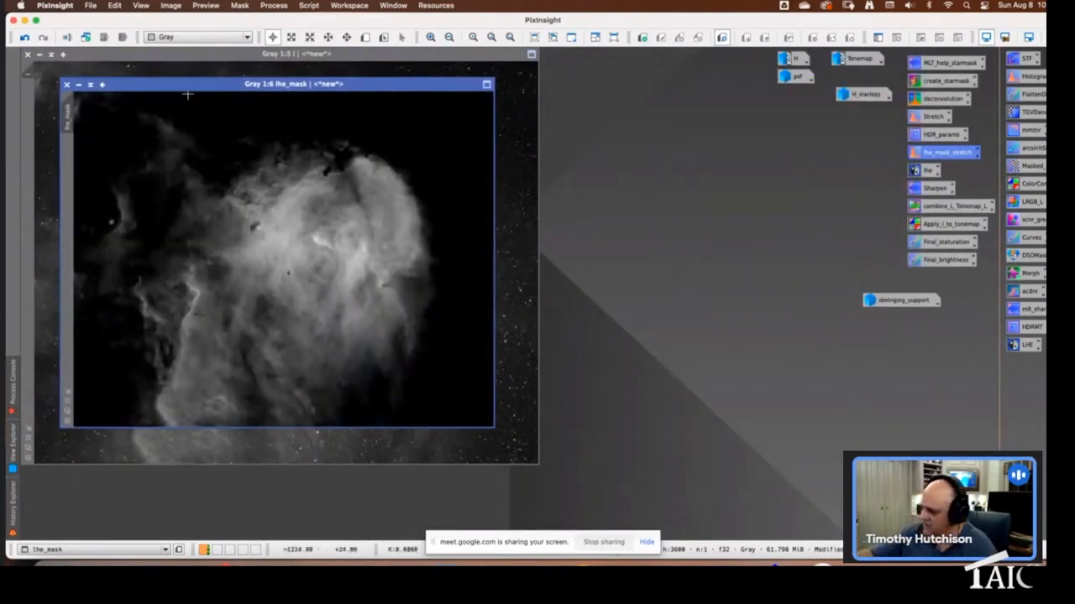
drag(192, 90, 355, 110)
drag(228, 139, 35, 120)
click(242, 106)
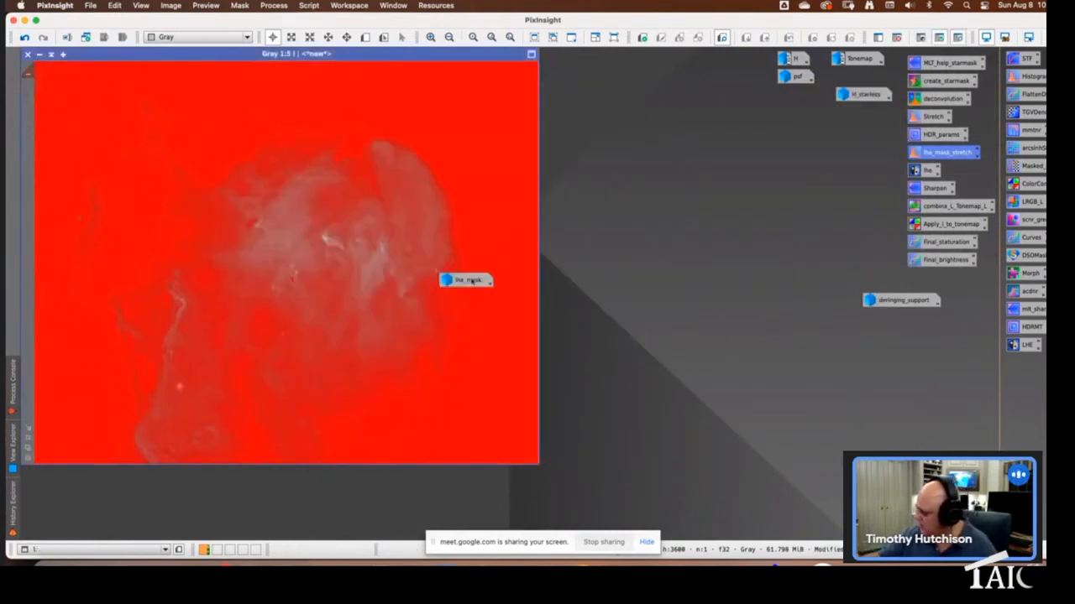
drag(475, 282, 888, 107)
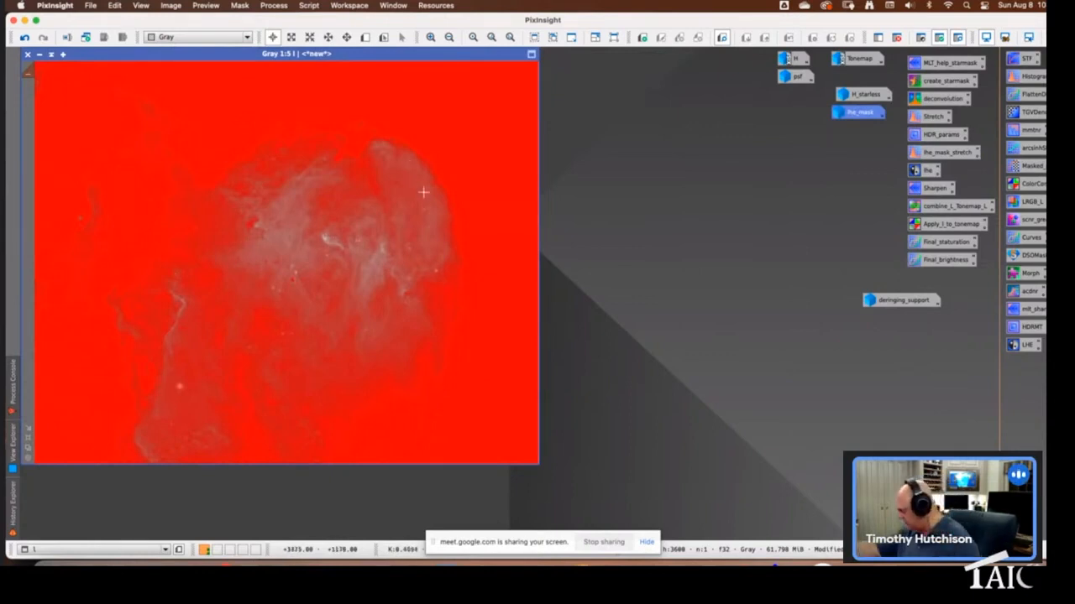
Hide the mask overlay on image l and open the saved lhe process with an enlarged real-time preview
click(958, 39)
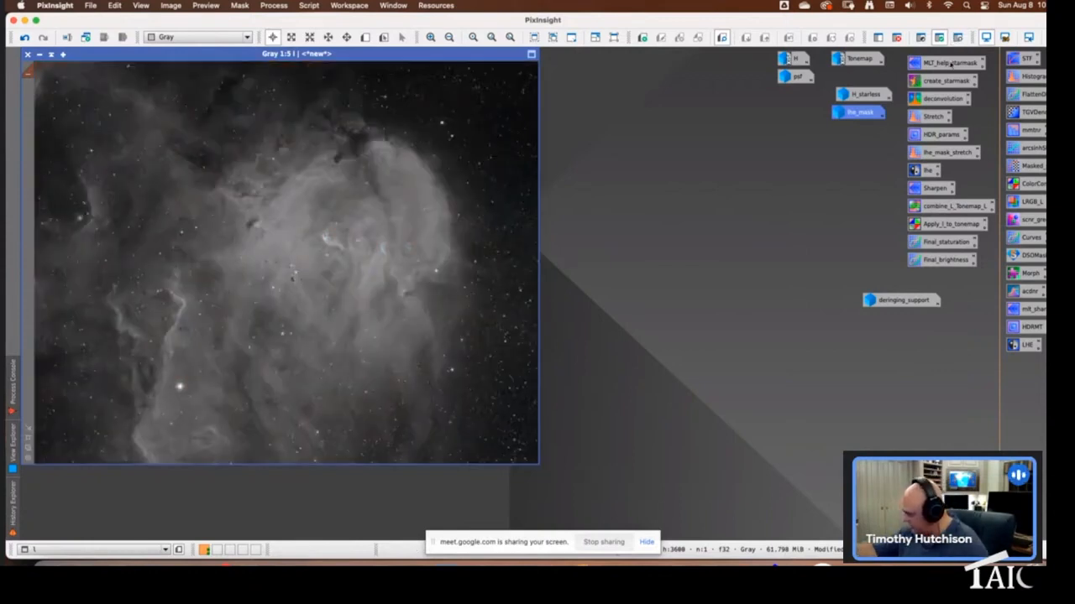
double_click(928, 169)
drag(698, 73, 690, 143)
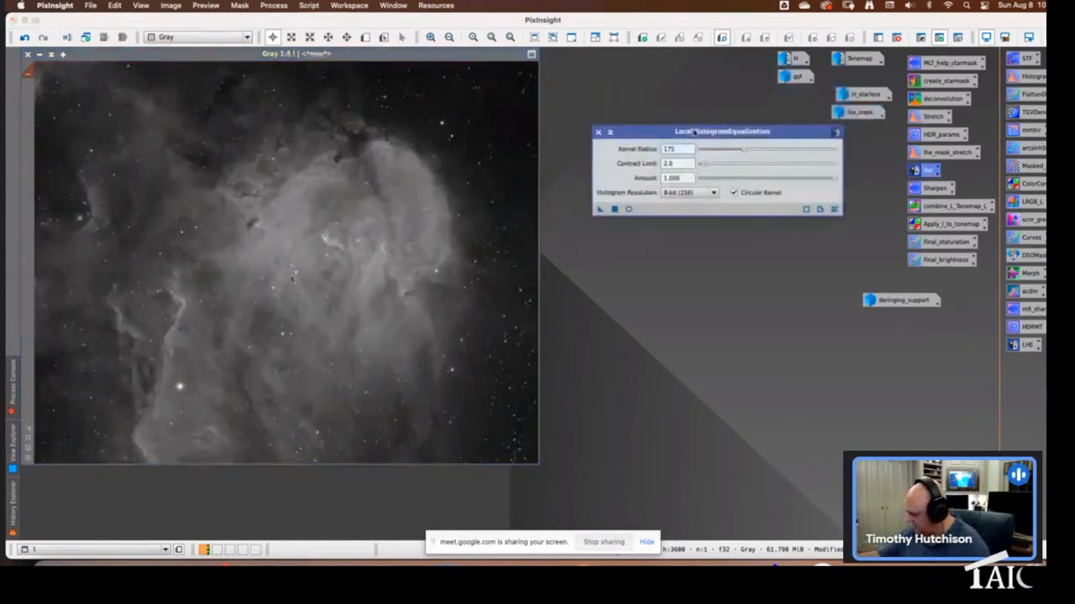
click(628, 209)
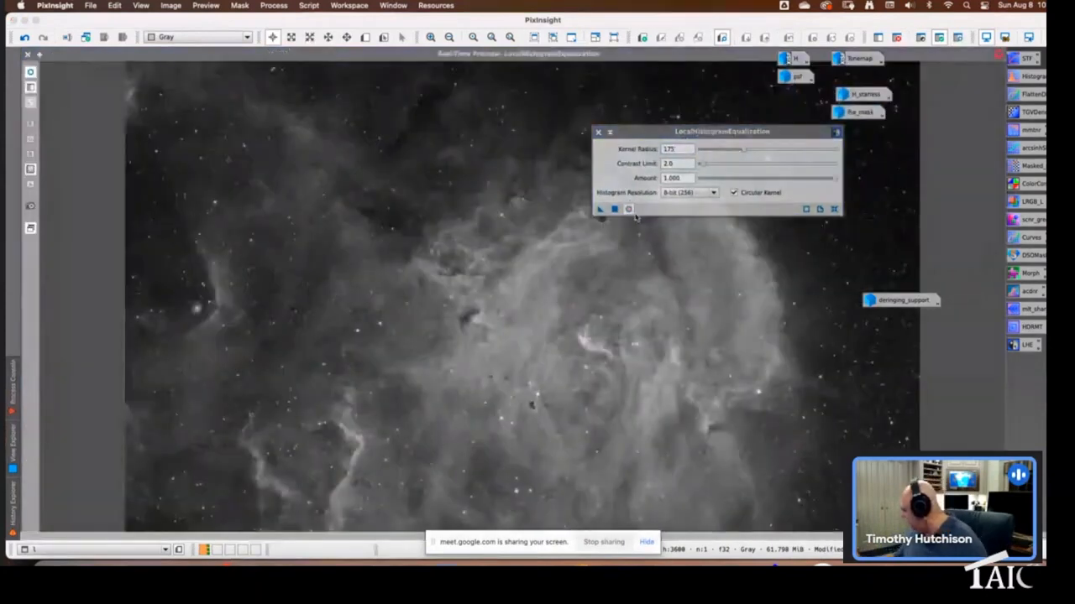
drag(60, 55, 148, 61)
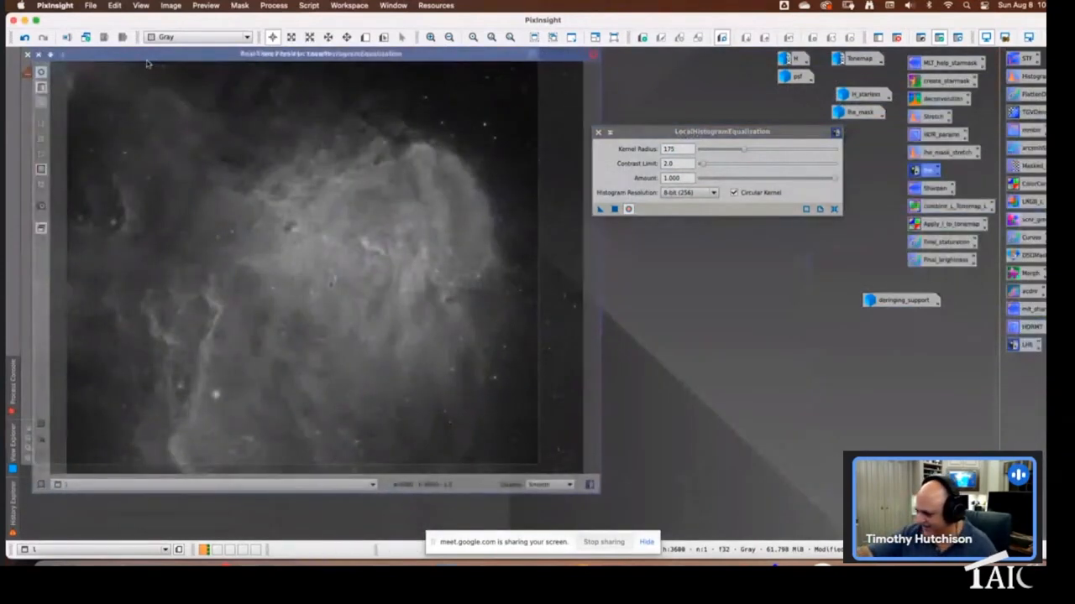
drag(675, 134, 707, 151)
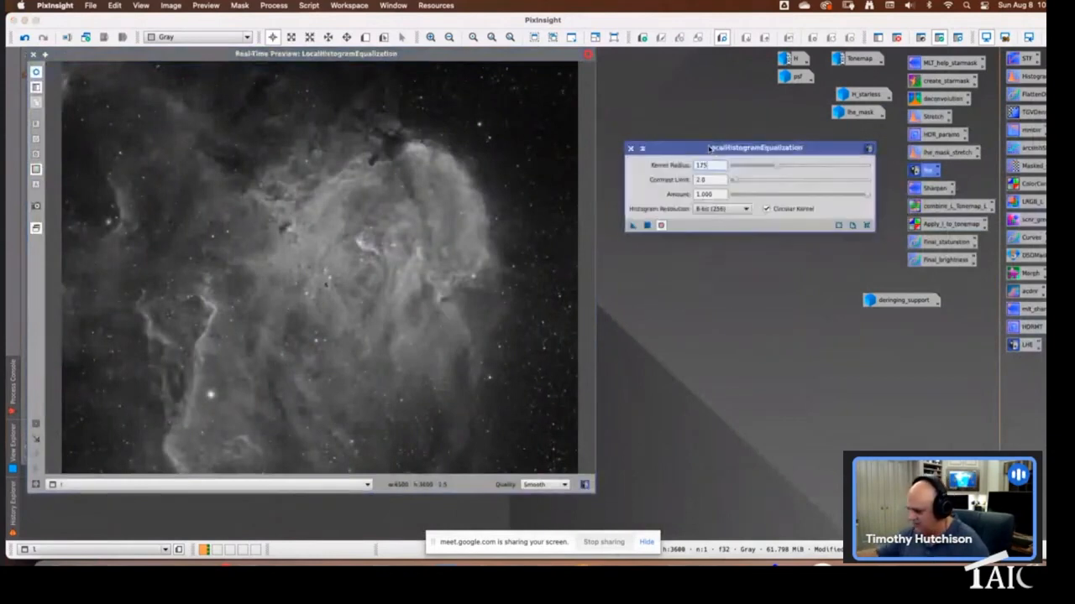
click(593, 495)
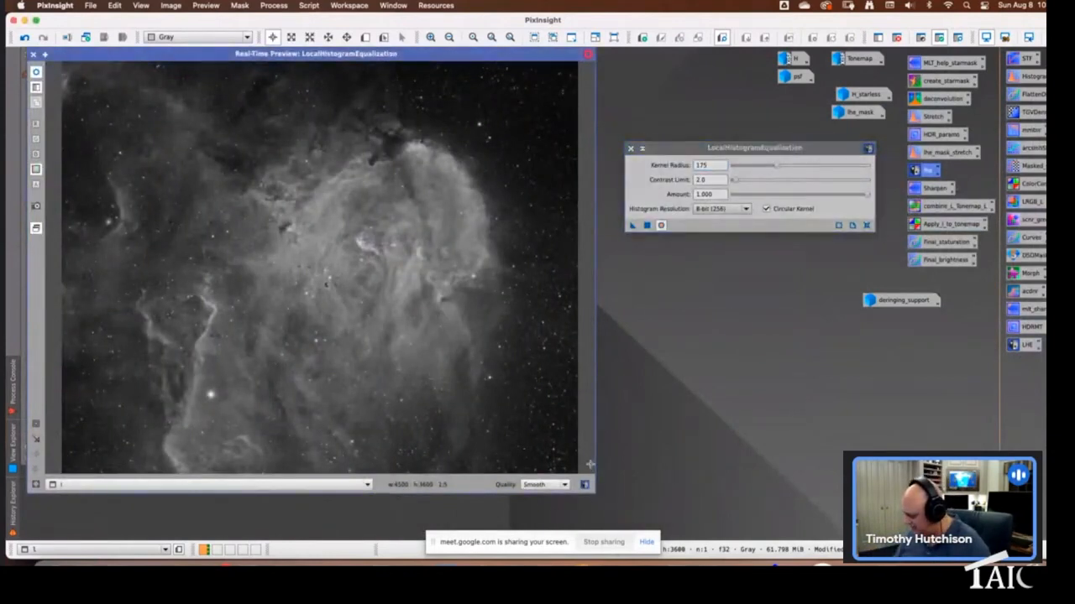
drag(596, 498, 645, 518)
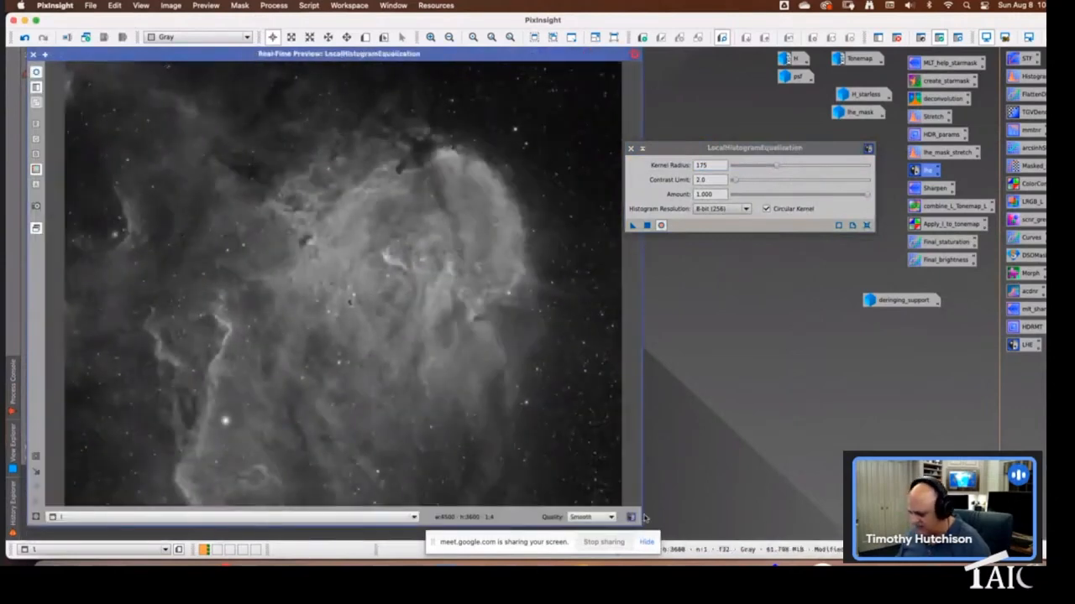
drag(699, 148, 736, 153)
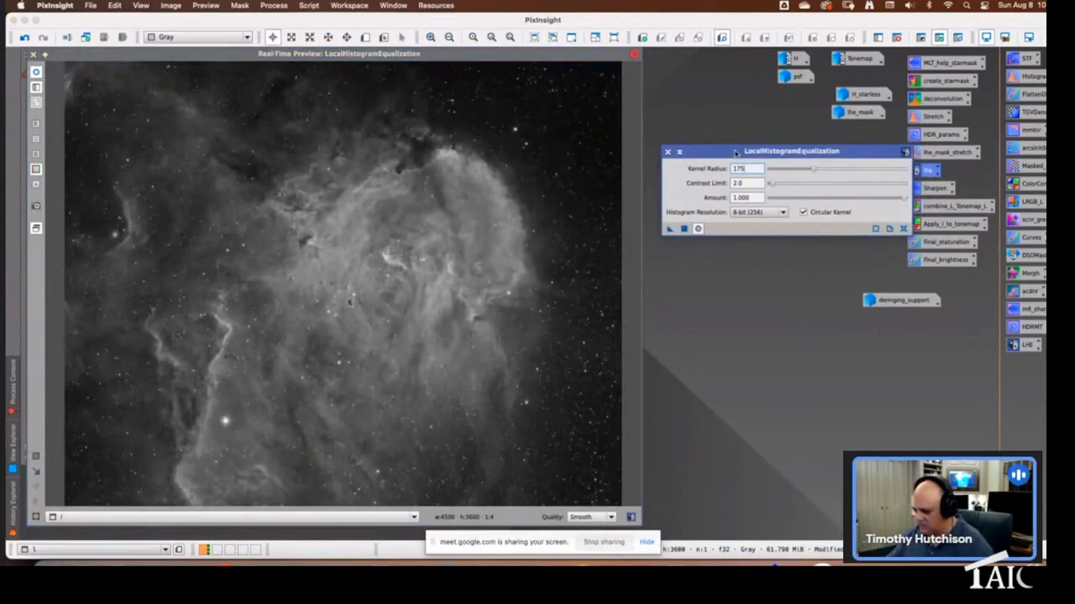
Test LocalHistogramEqualization kernel radii of 100 and 168, settle on 176, and set the contrast limit to 1.5
drag(736, 153, 787, 165)
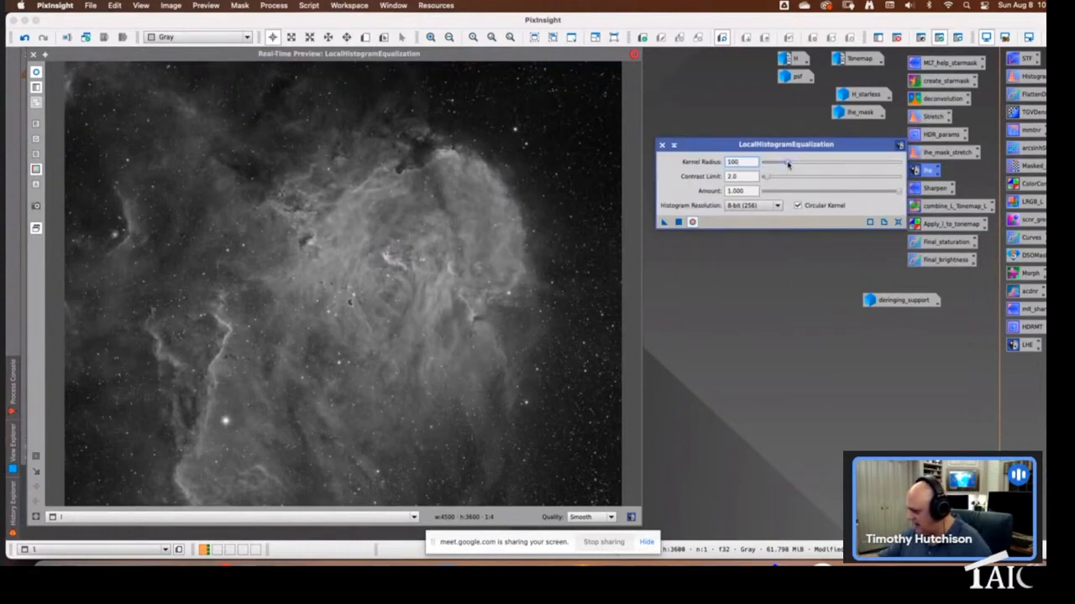
mouse_move(788, 165)
mouse_down()
mouse_move(837, 165)
mouse_move(800, 167)
mouse_up()
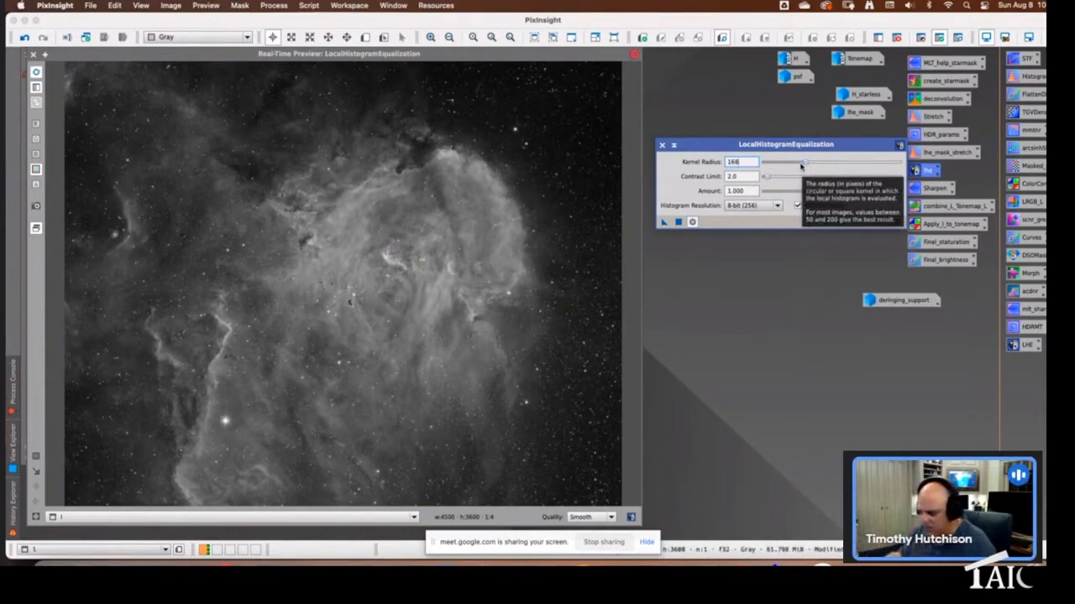
drag(800, 167, 807, 164)
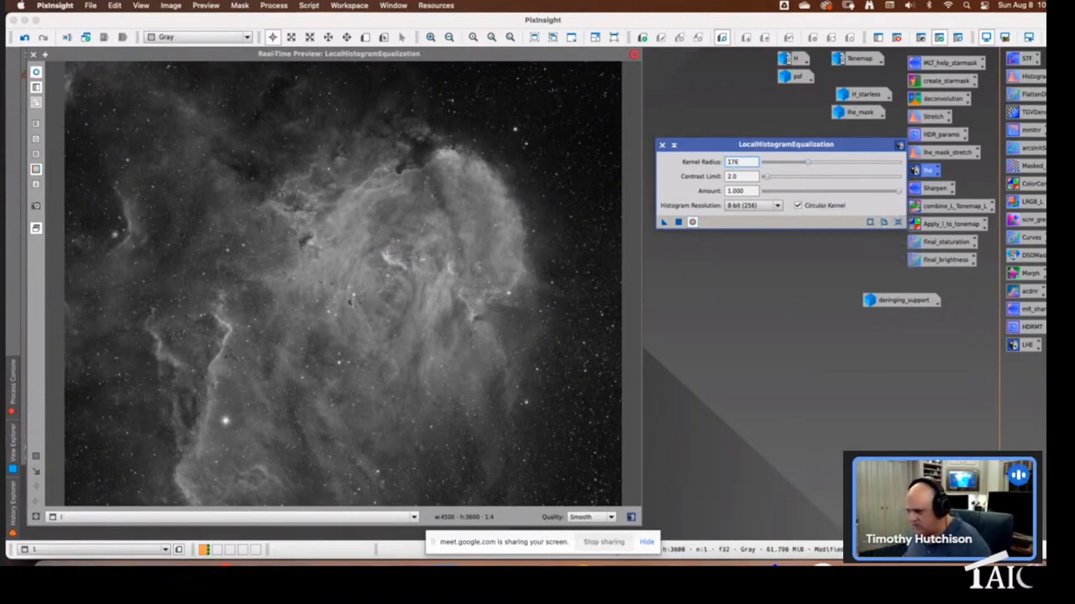
click(36, 73)
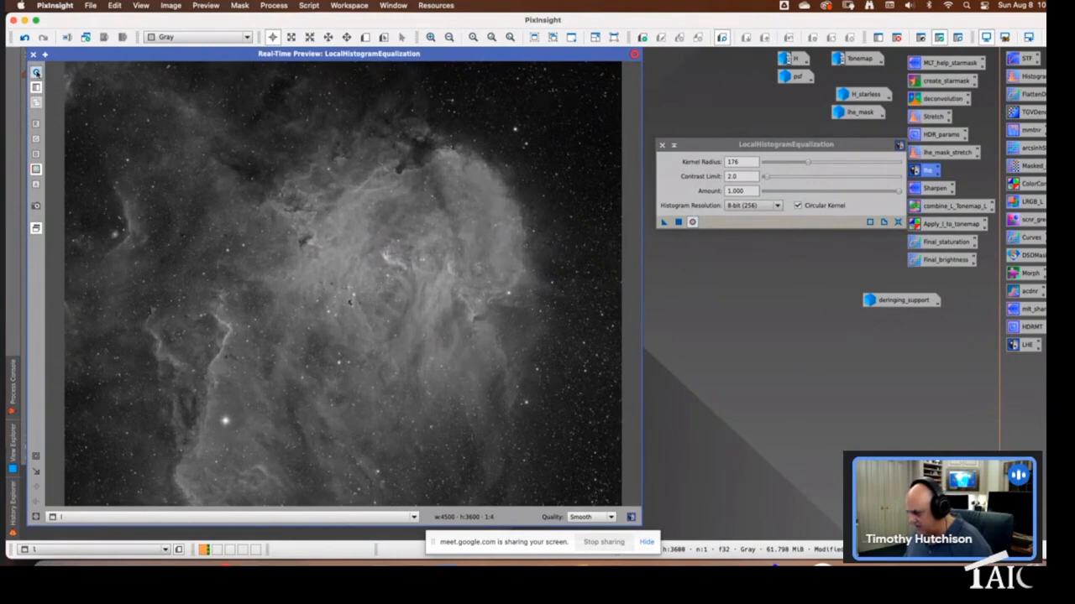
click(747, 175)
double_click(747, 175)
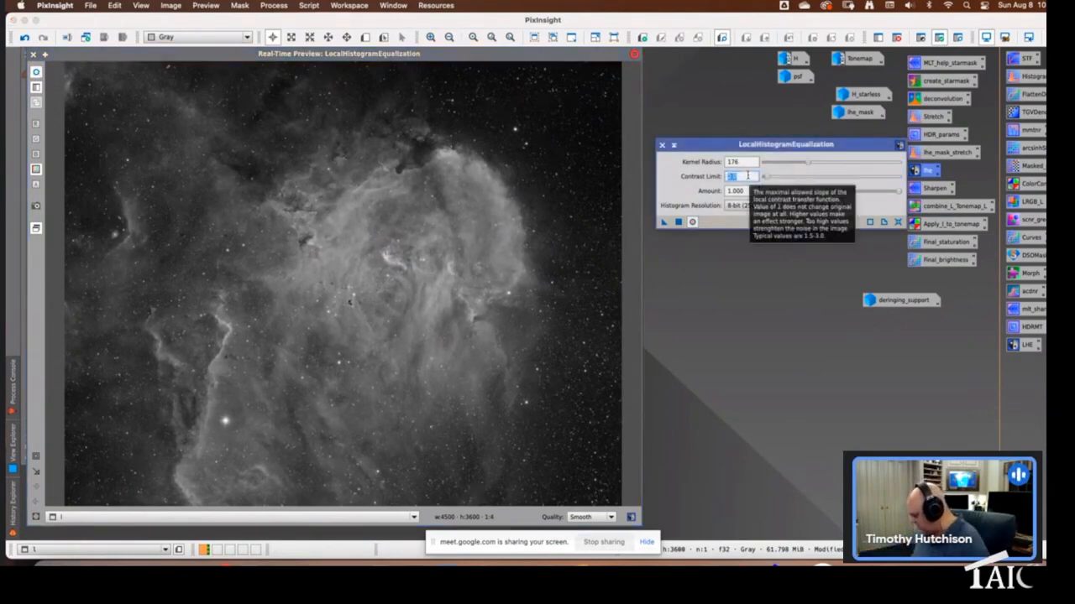
text(1.5)
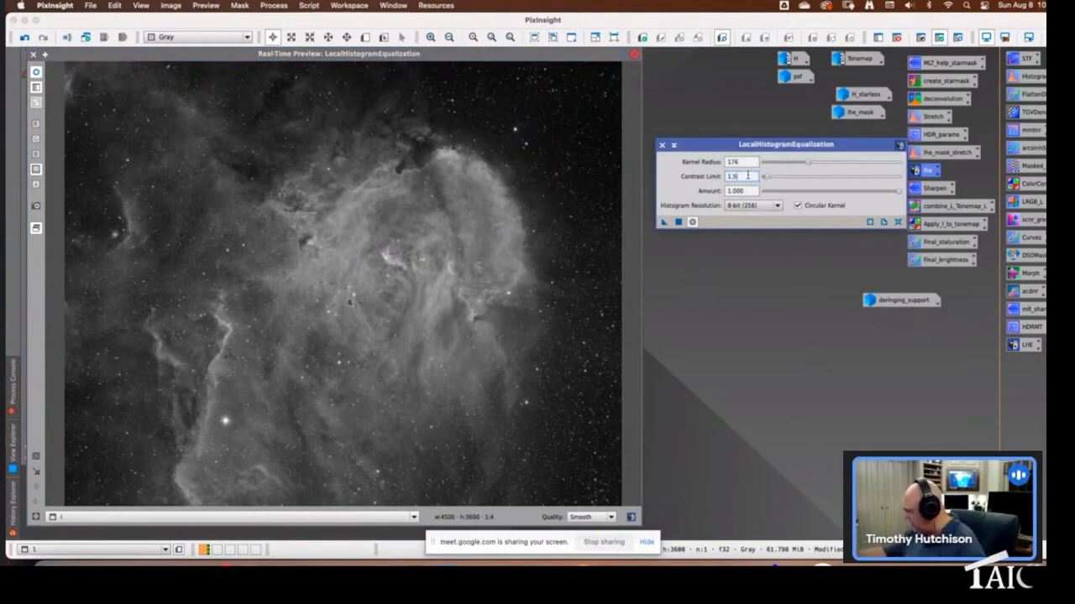
Test an amount of 0.820, settle on 0.890 using preview comparisons, and apply LocalHistogramEqualization to image l
drag(899, 193, 874, 193)
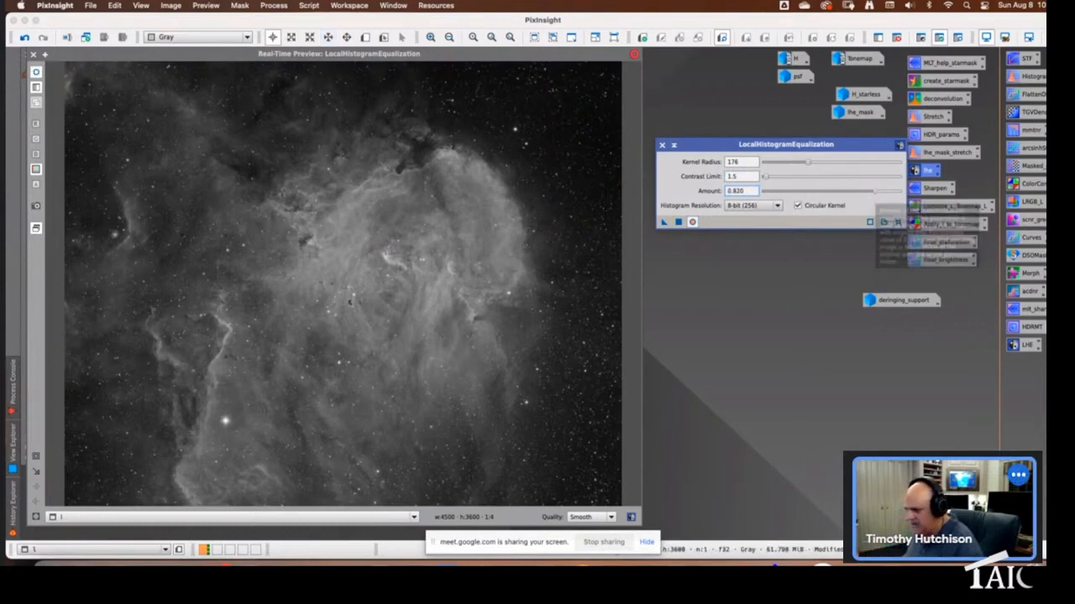
click(36, 73)
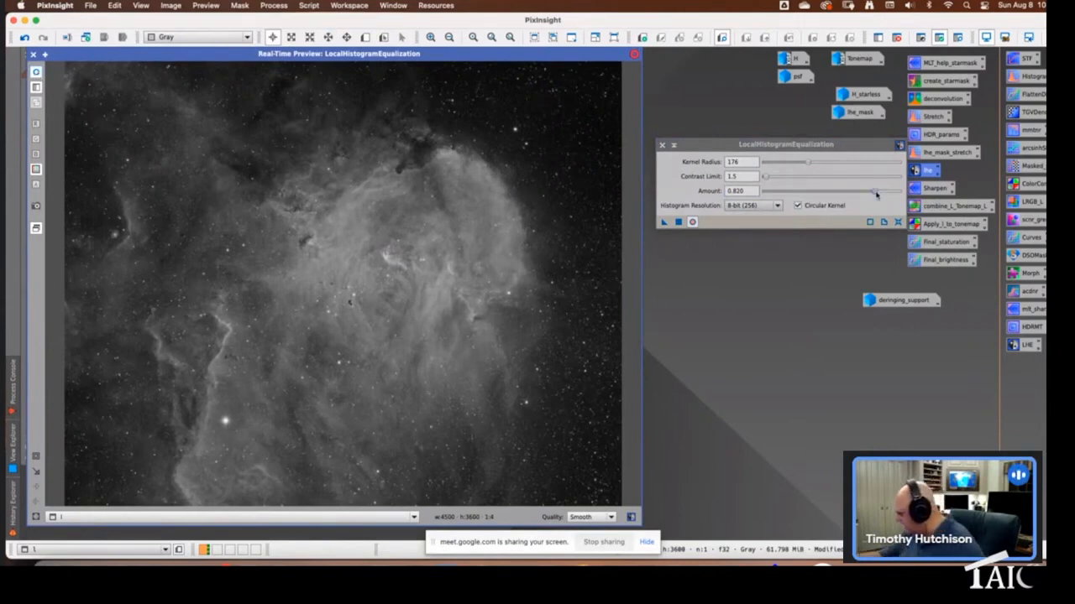
drag(875, 191, 883, 194)
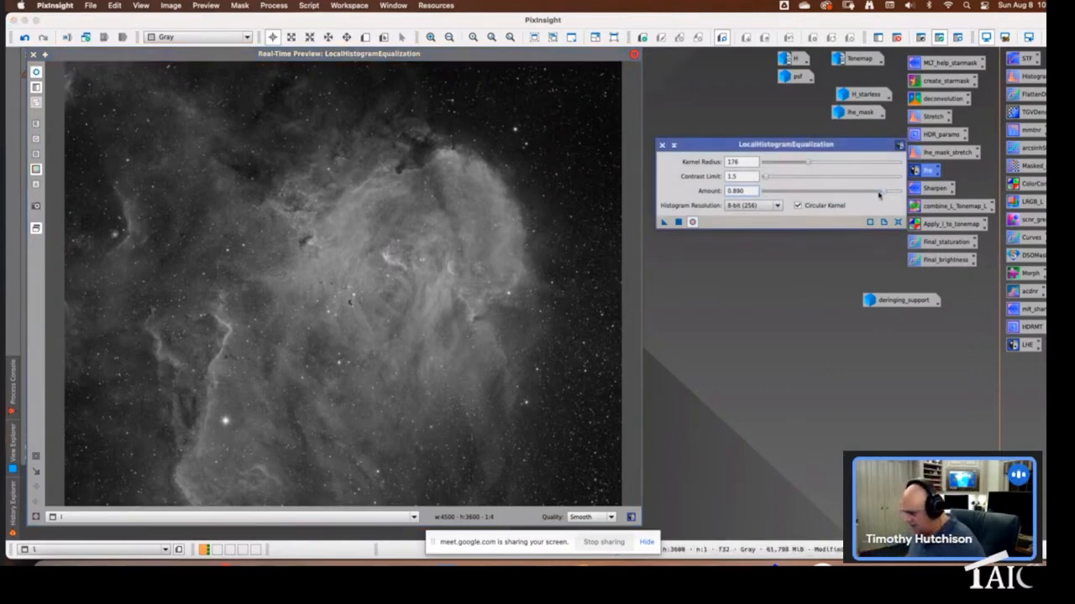
click(37, 72)
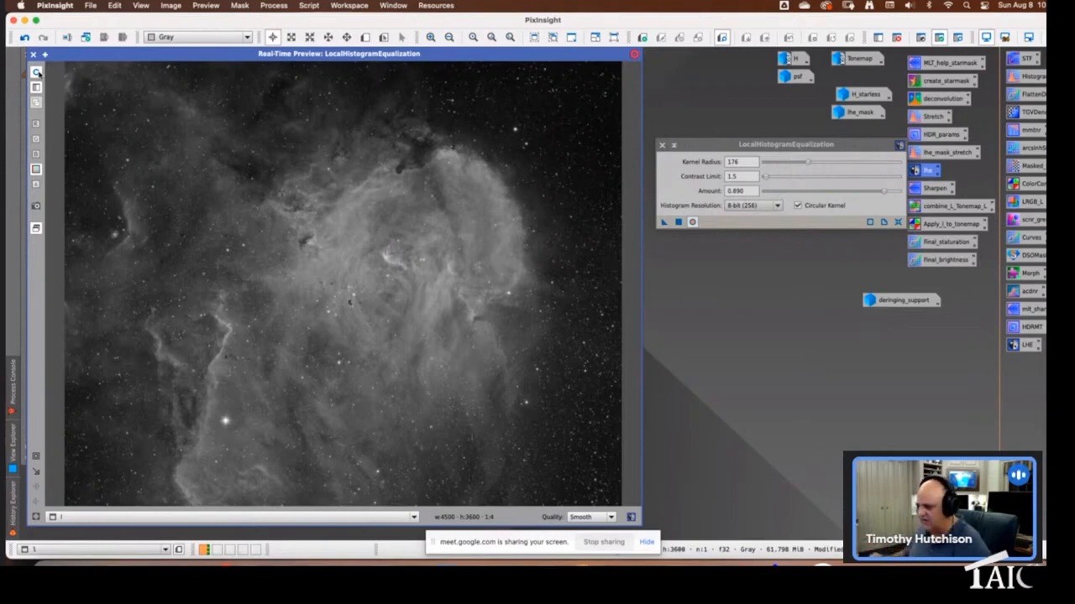
click(33, 53)
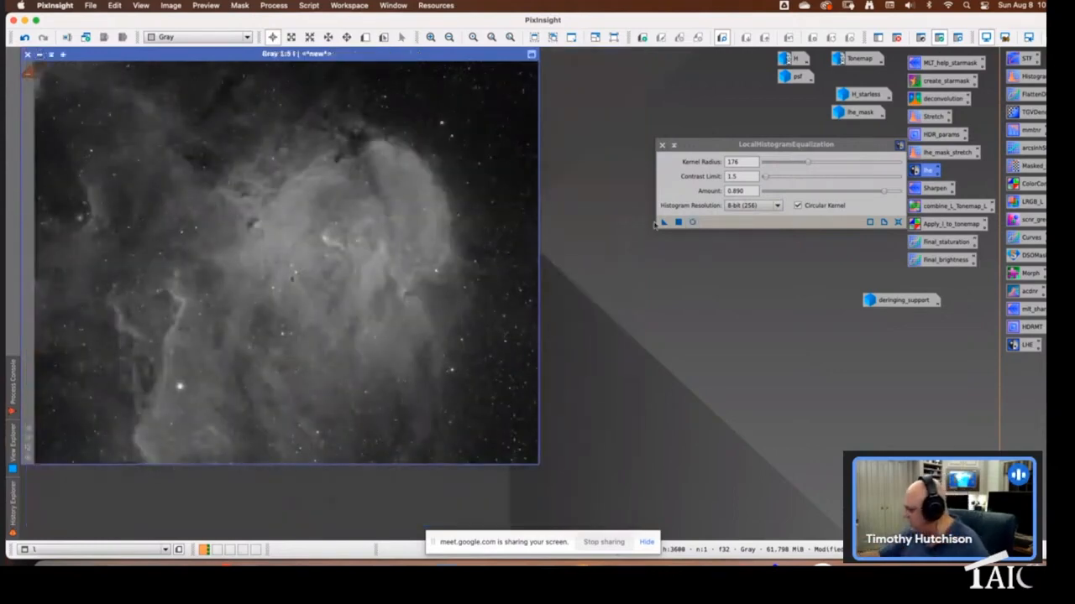
drag(663, 223, 386, 313)
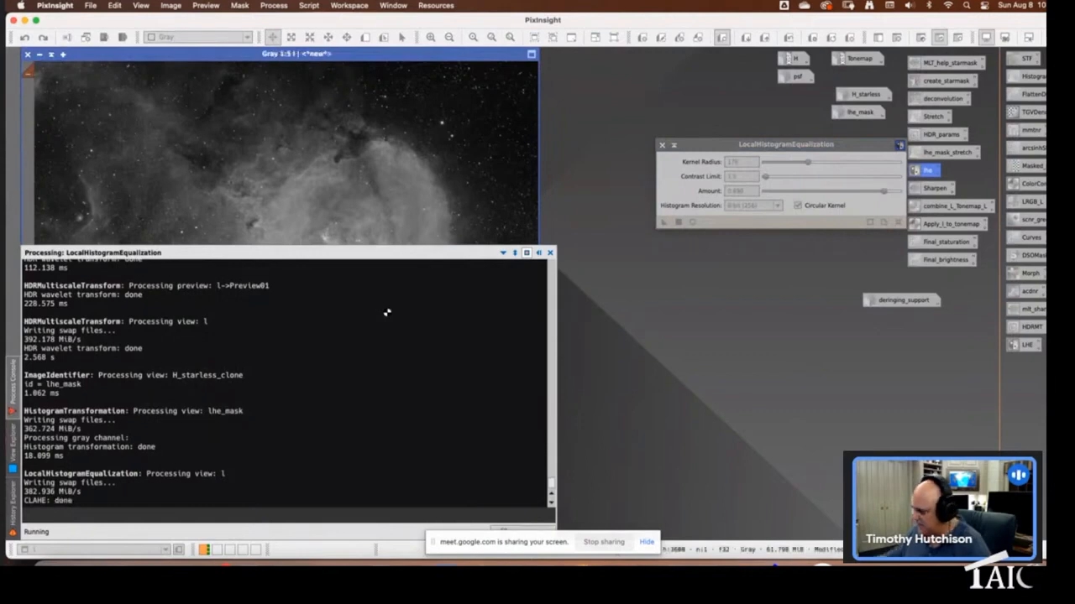
Examine the nebula's bright core and the dark lanes above it in image l at 1:1
click(290, 36)
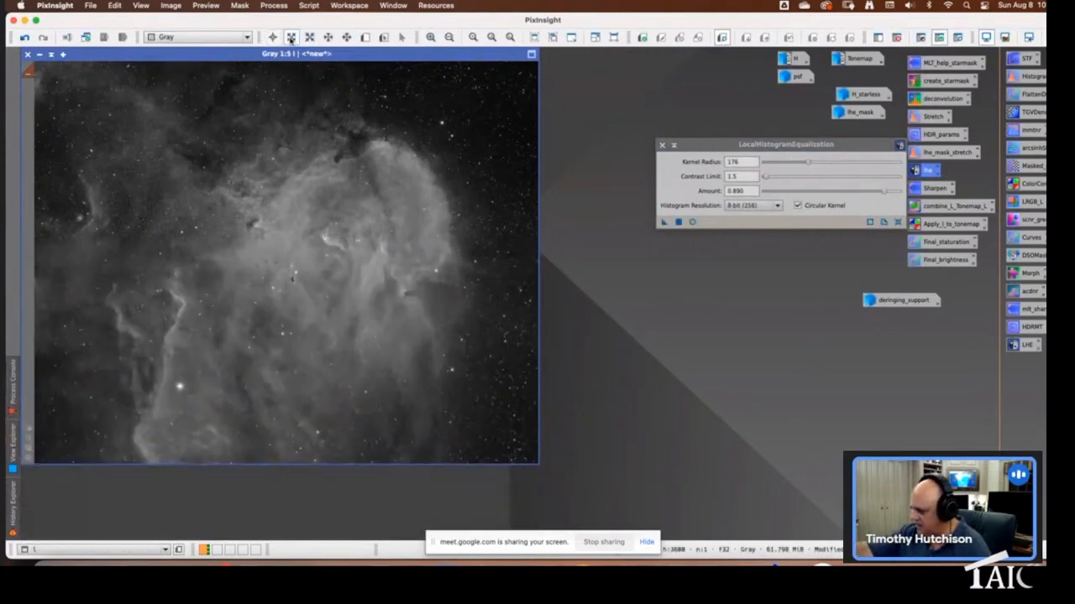
click(408, 283)
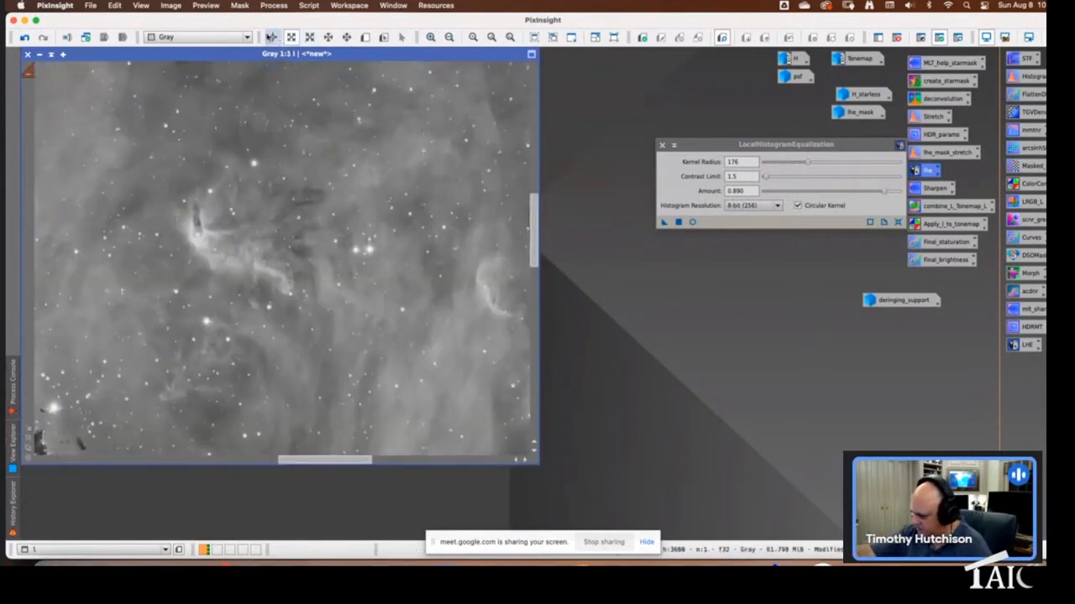
click(272, 39)
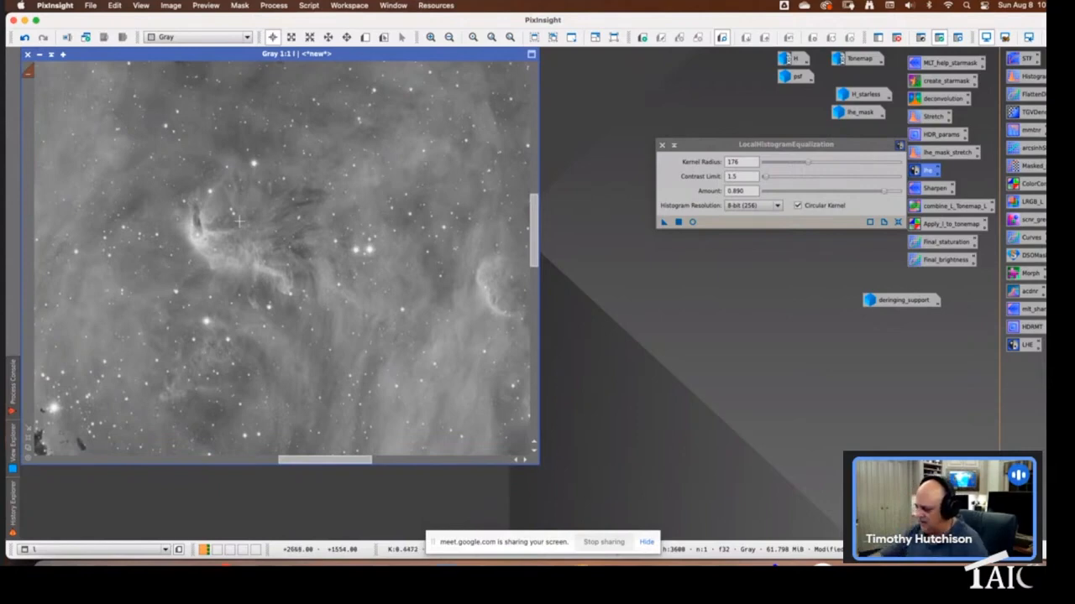
key(space)
mouse_move(148, 300)
mouse_down()
mouse_move(310, 311)
mouse_move(489, 274)
mouse_up()
drag(194, 265, 387, 429)
mouse_move(317, 181)
mouse_down()
mouse_move(216, 304)
mouse_move(187, 299)
mouse_up()
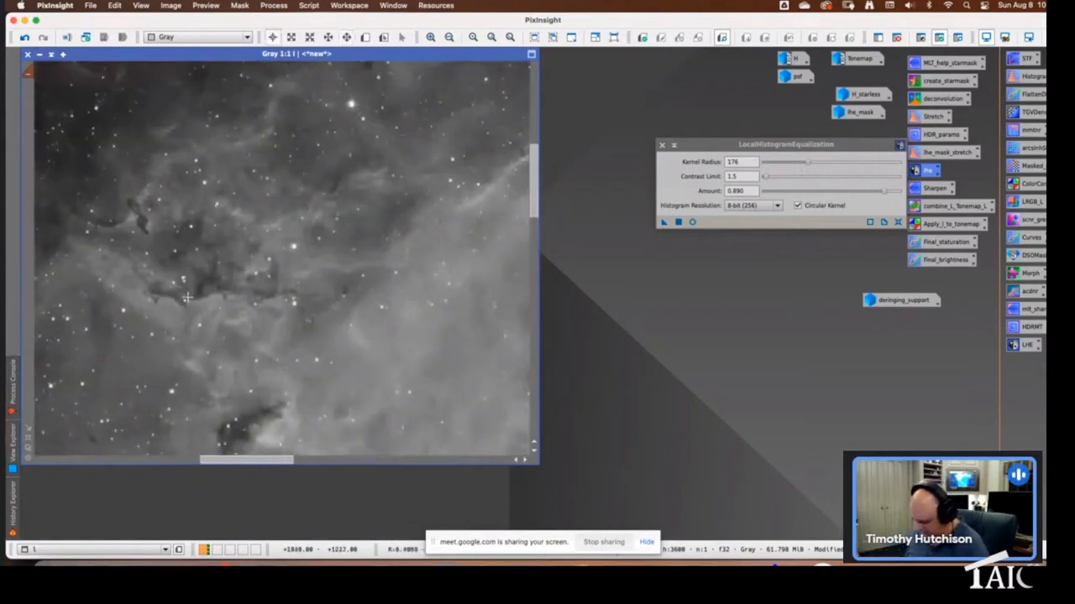
Compare the dark lanes before and after LocalHistogramEqualization by repeatedly undoing and redoing it, and return to the full view
key(super+z)
key(super+y)
key(super+z)
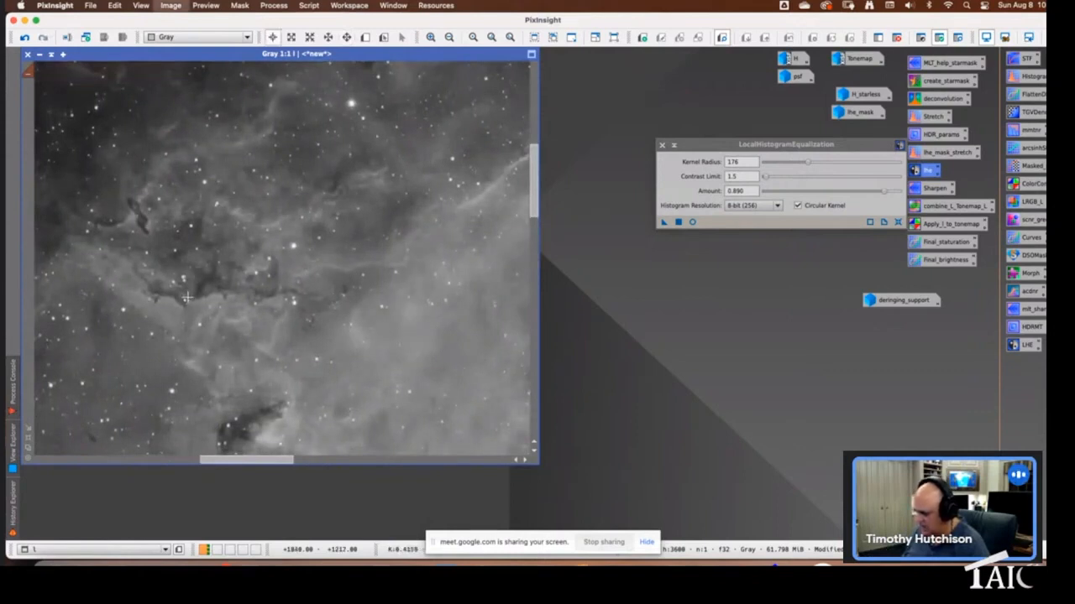
key(super+y)
key(super+z)
key(super+y)
key(super+z)
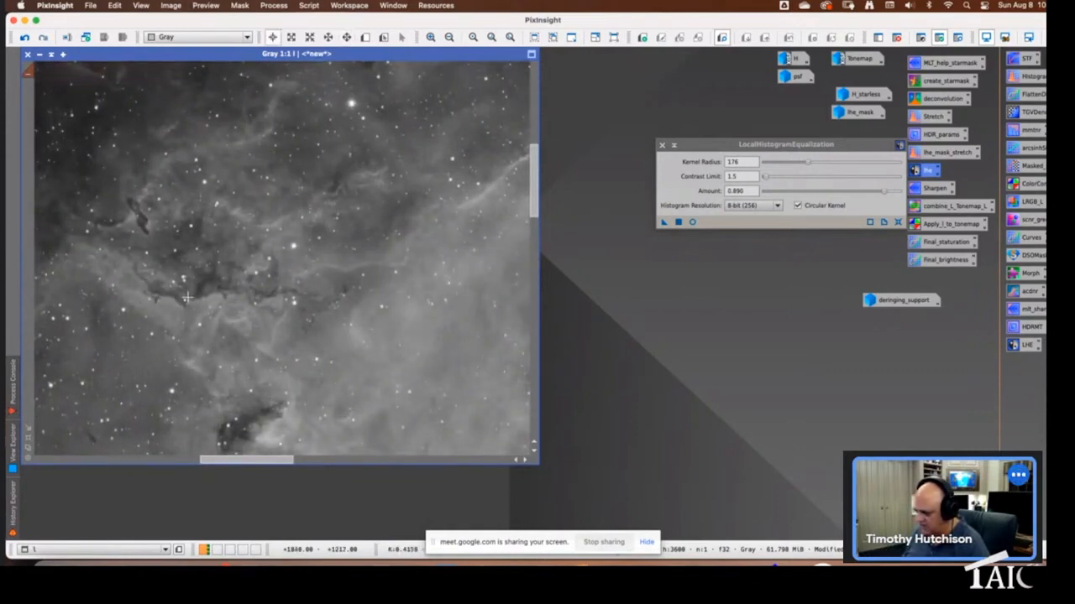
click(29, 438)
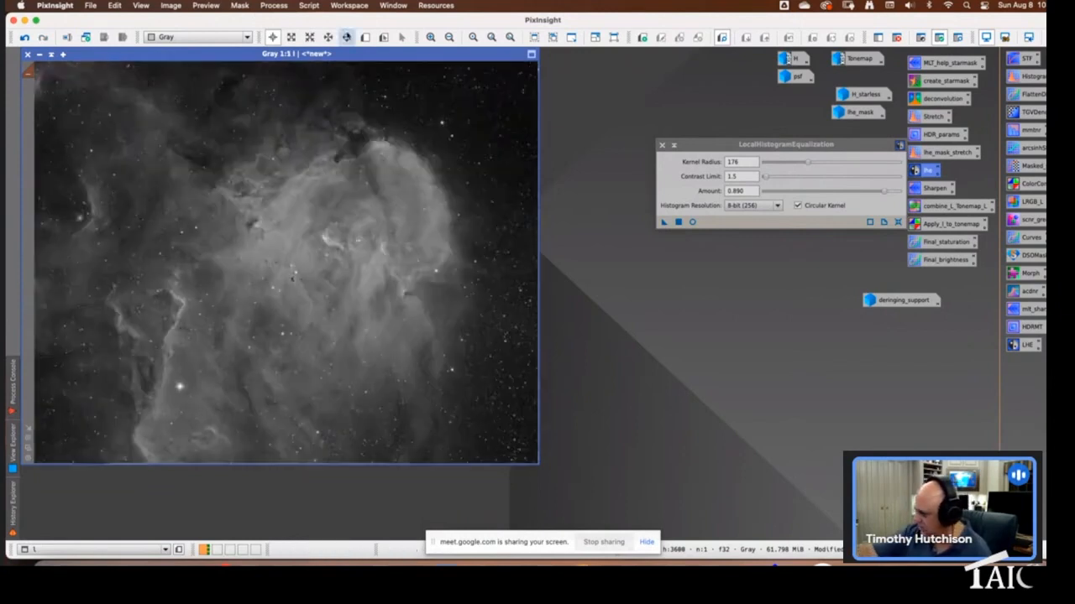
Examine the small pillar below the nebula's bright rim at 1:1, restore the full view, and close LocalHistogramEqualization
click(291, 37)
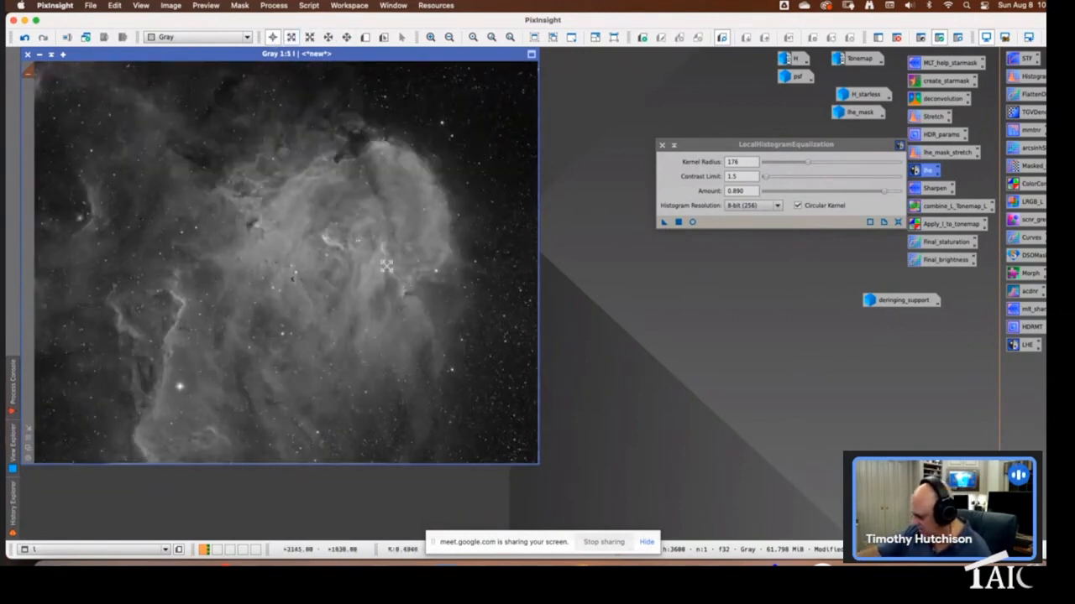
drag(363, 252, 434, 316)
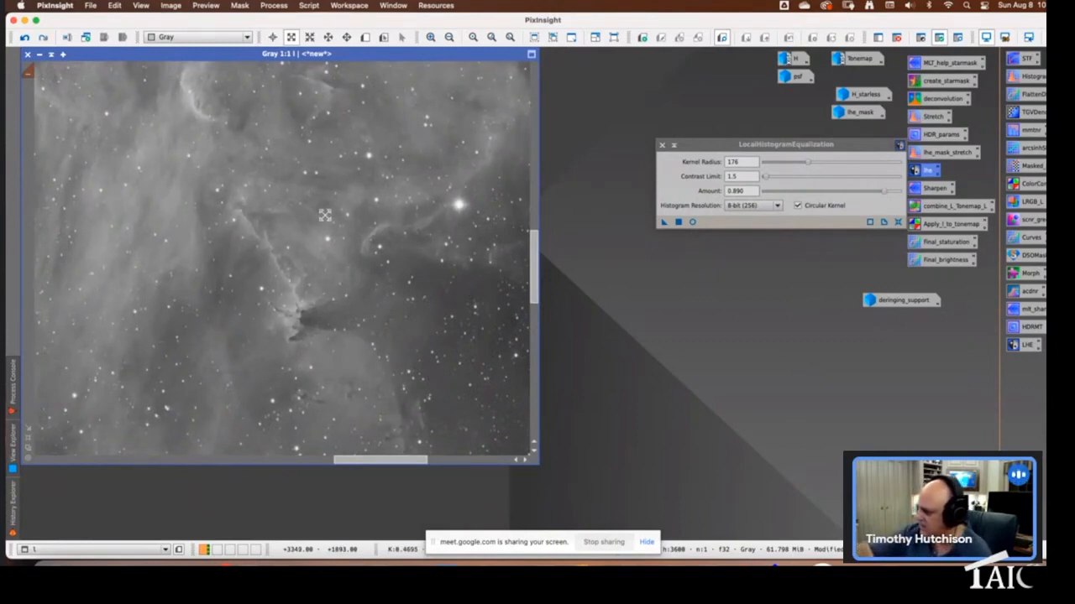
click(272, 37)
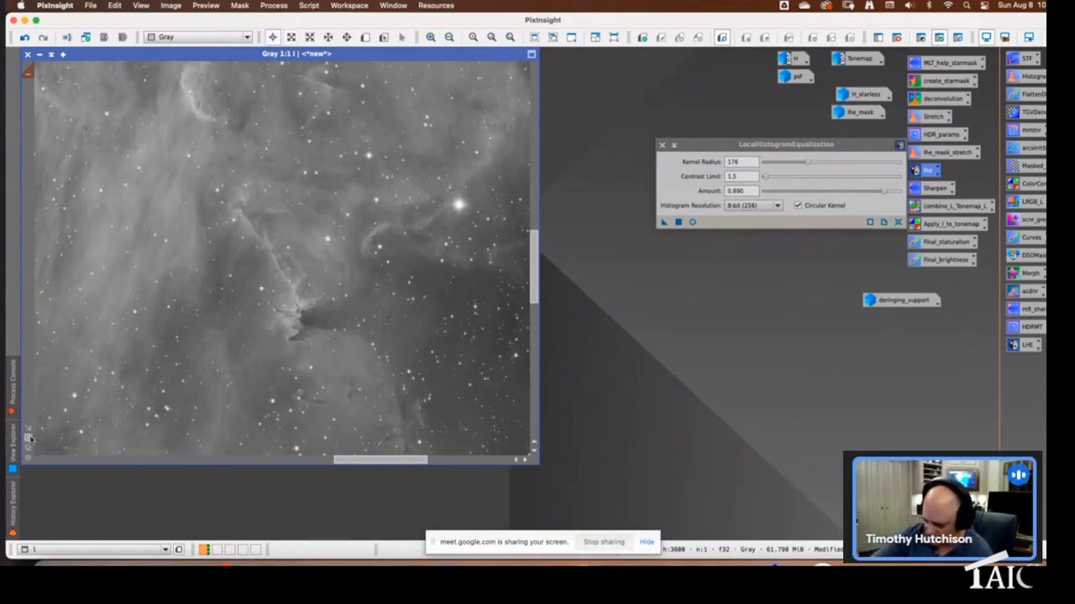
click(30, 439)
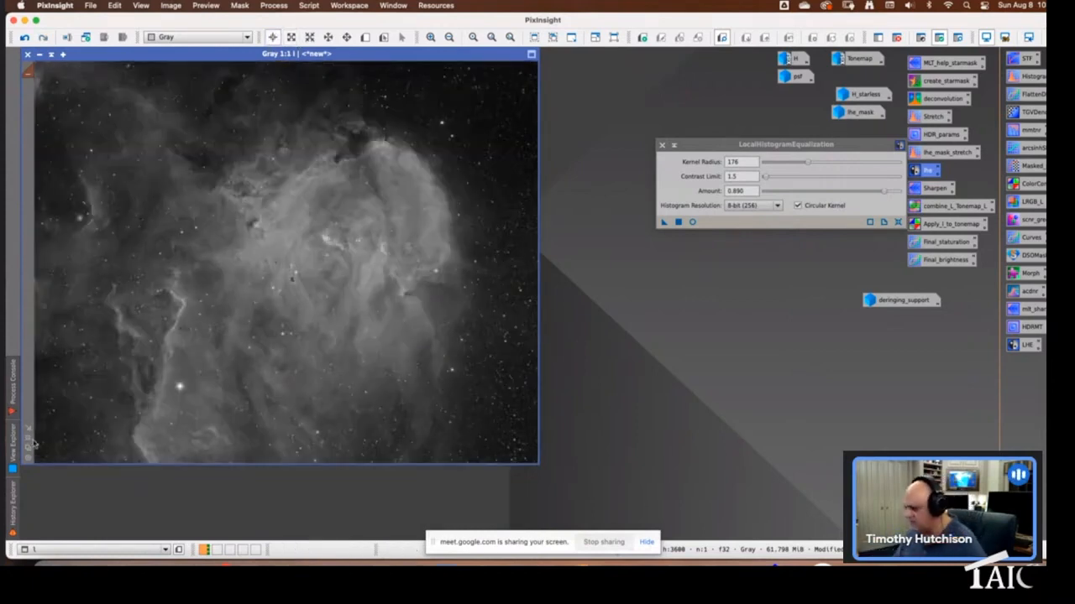
click(662, 145)
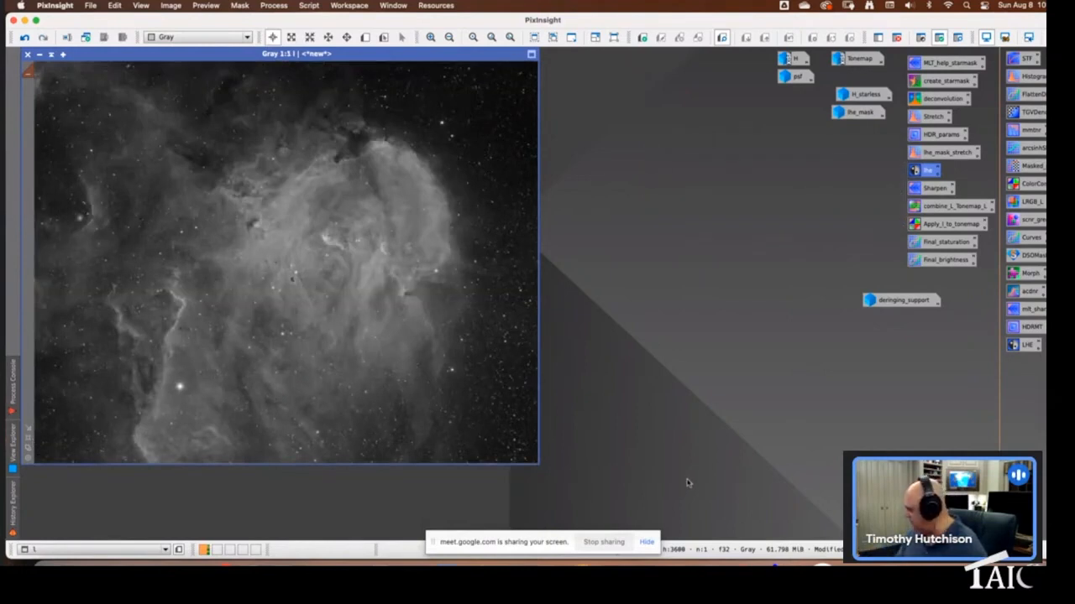
Load the saved Sharpen settings for MultiscaleLinearTransform and preview them on image l's bright nebula core at 1:1
double_click(934, 188)
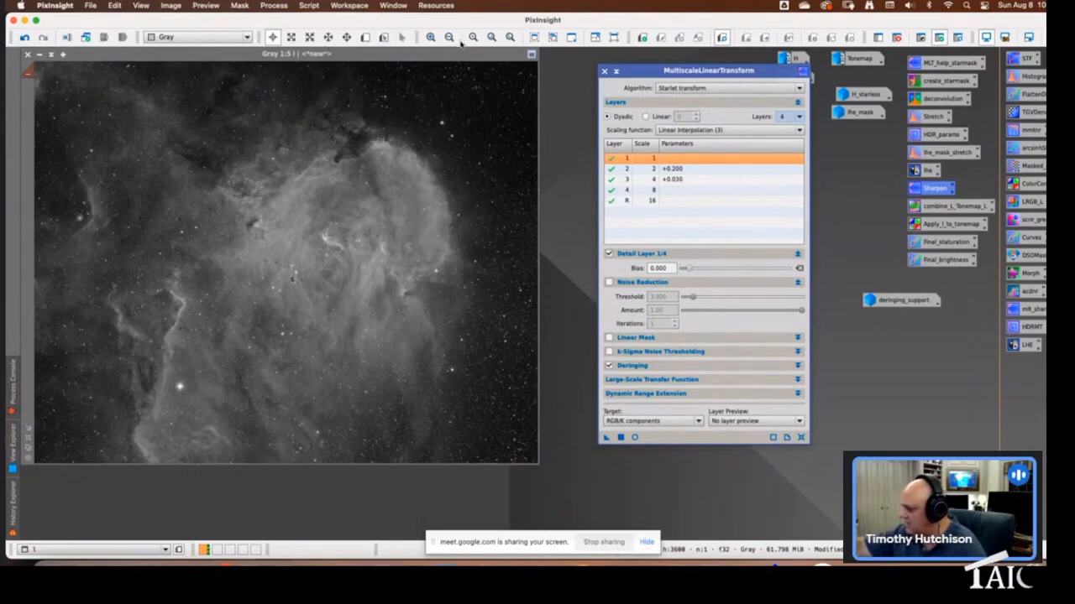
click(634, 437)
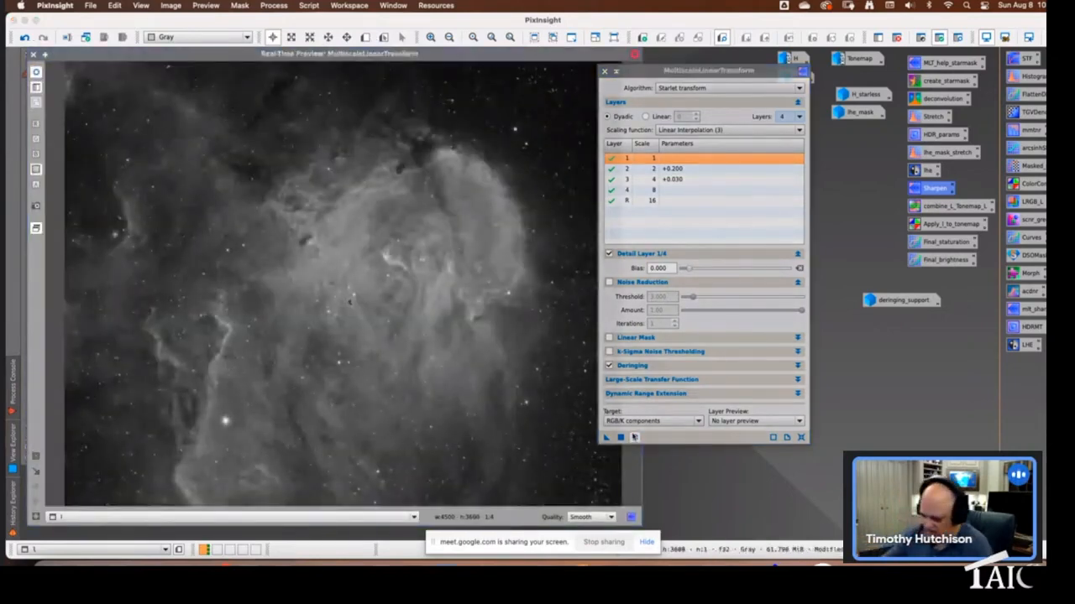
drag(346, 228, 474, 313)
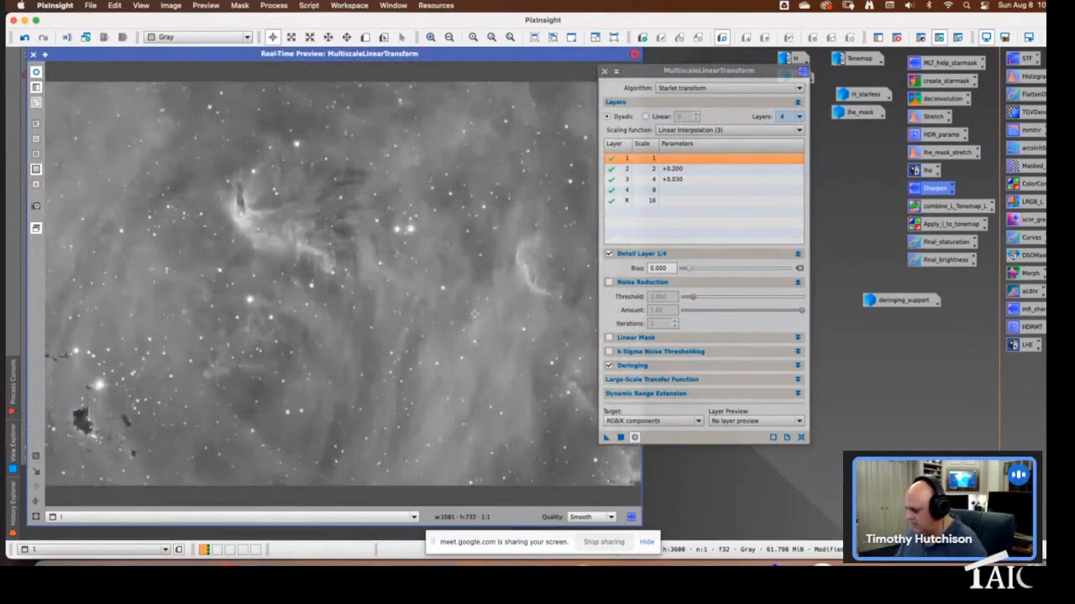
Review the deringing Dark and Bright amounts and move the MultiscaleLinearTransform dialog clear of the preview
click(798, 365)
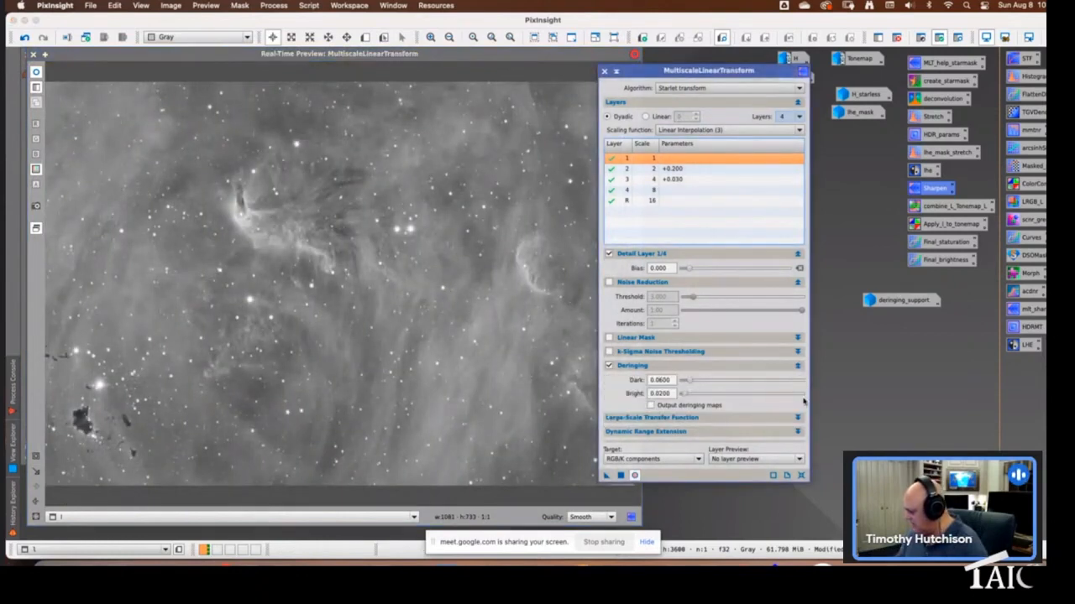
double_click(672, 379)
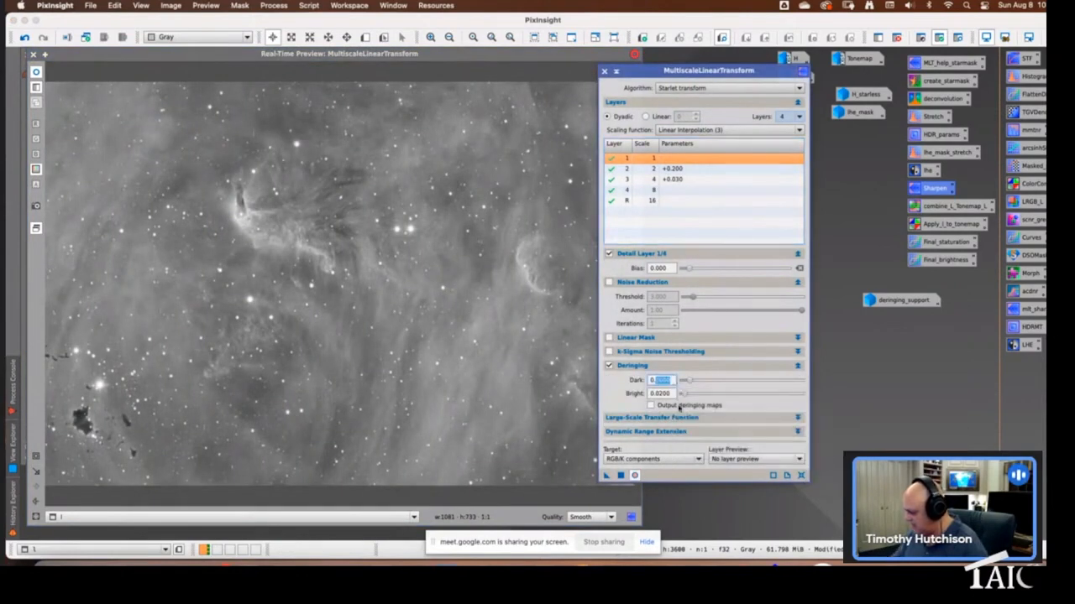
text(0.06)
double_click(672, 394)
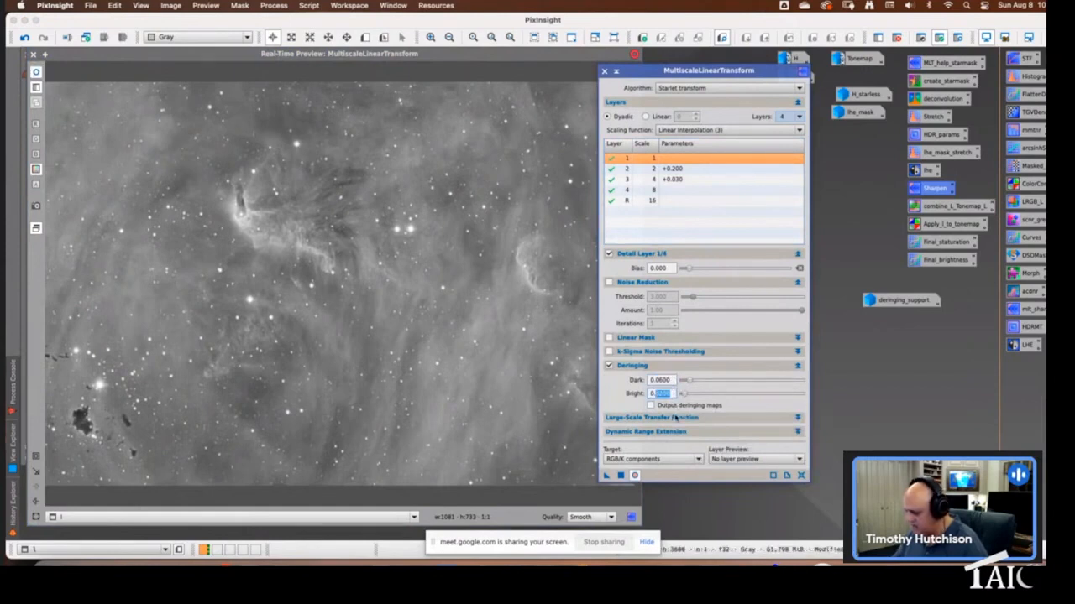
double_click(671, 380)
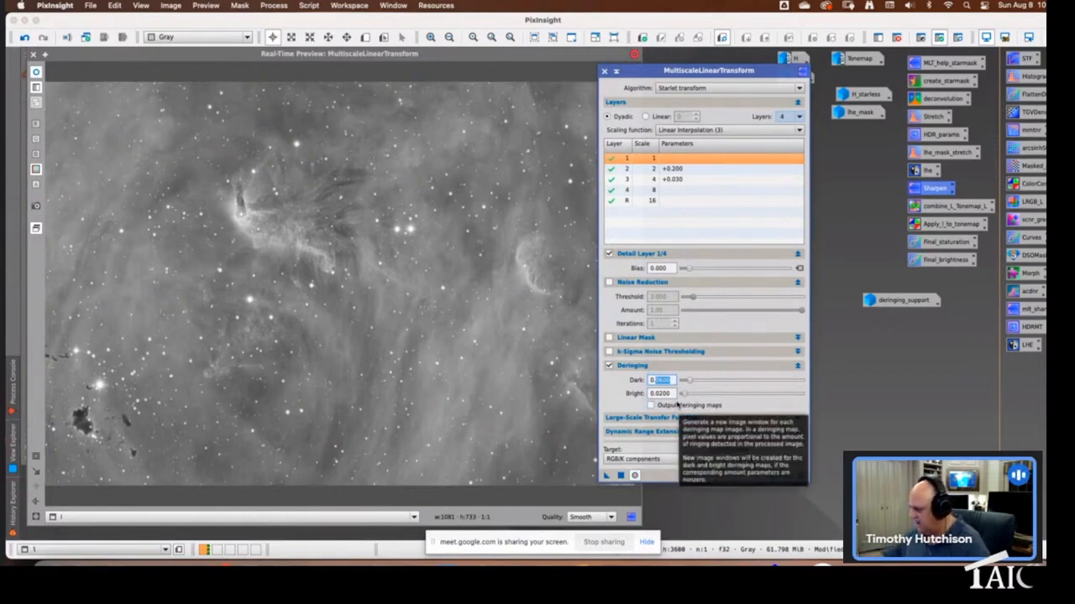
drag(665, 73, 710, 74)
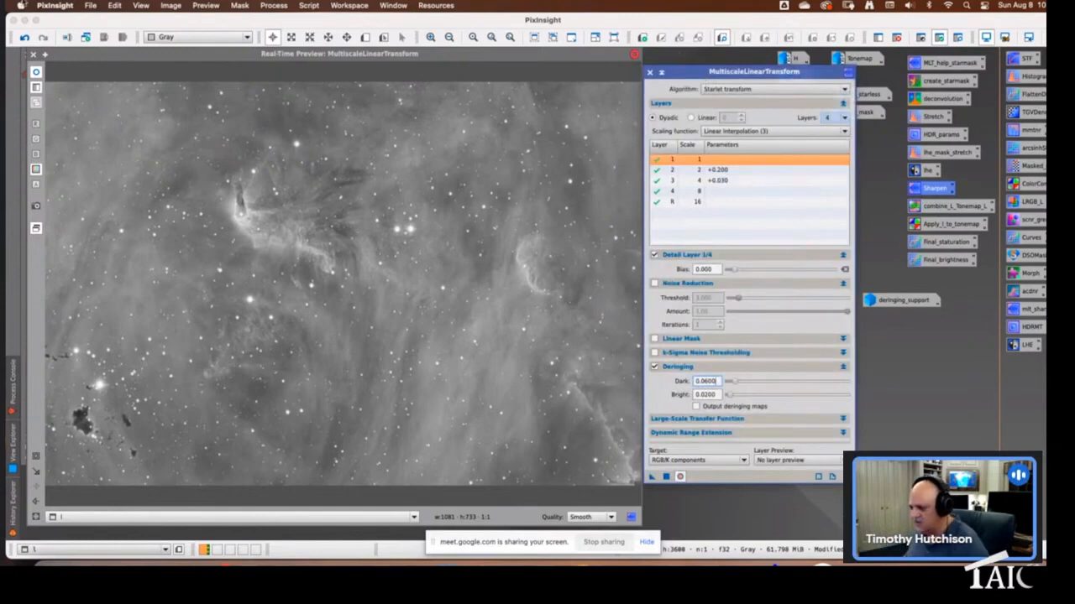
Compare the original and sharpened nebula core by repeatedly switching the transformed preview off and on
click(37, 73)
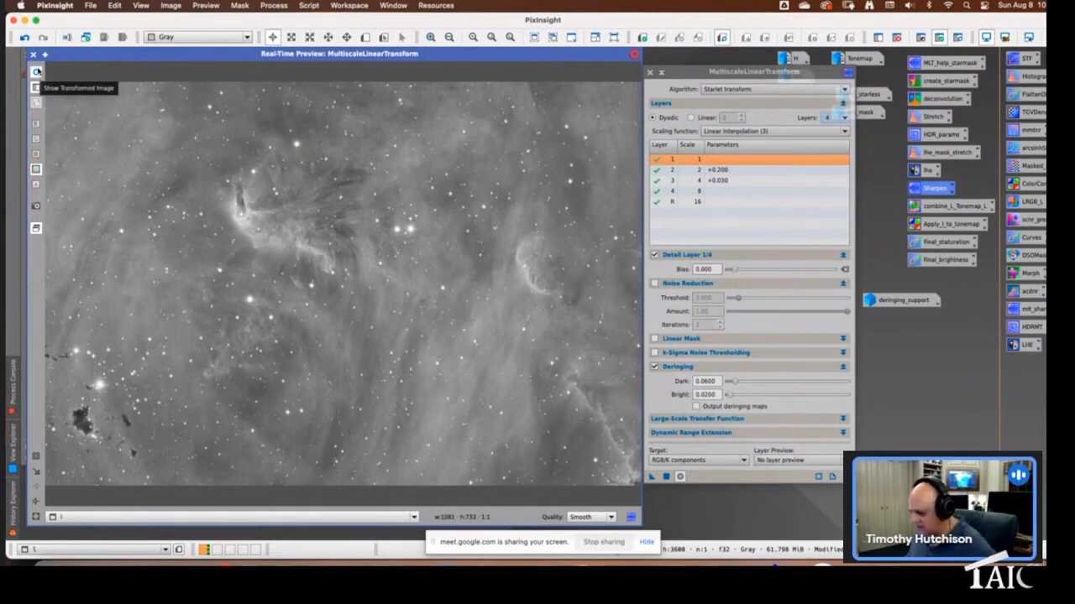
click(37, 71)
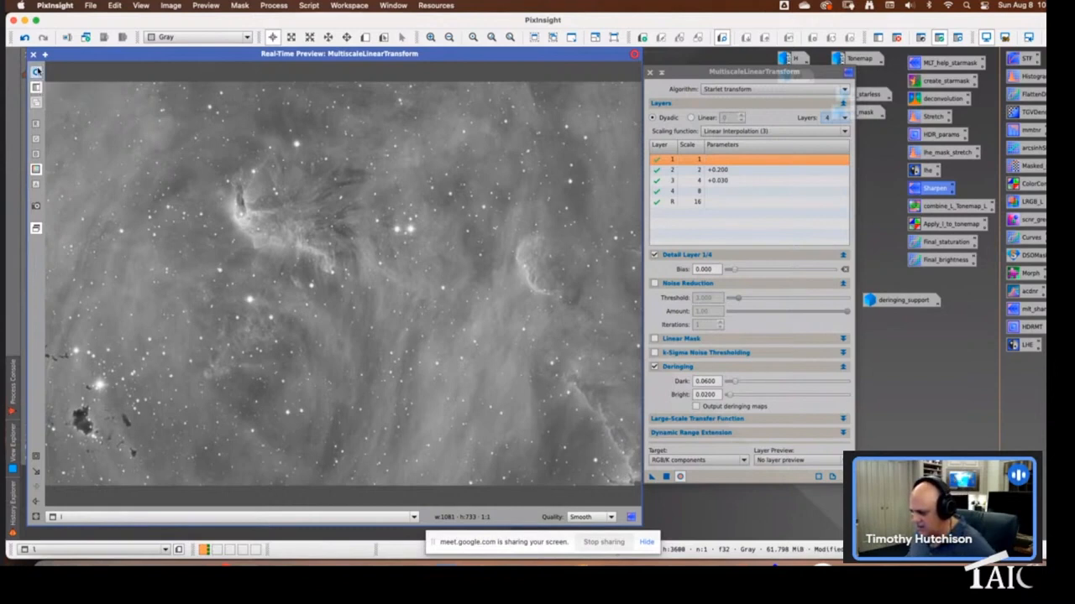
click(37, 72)
click(37, 73)
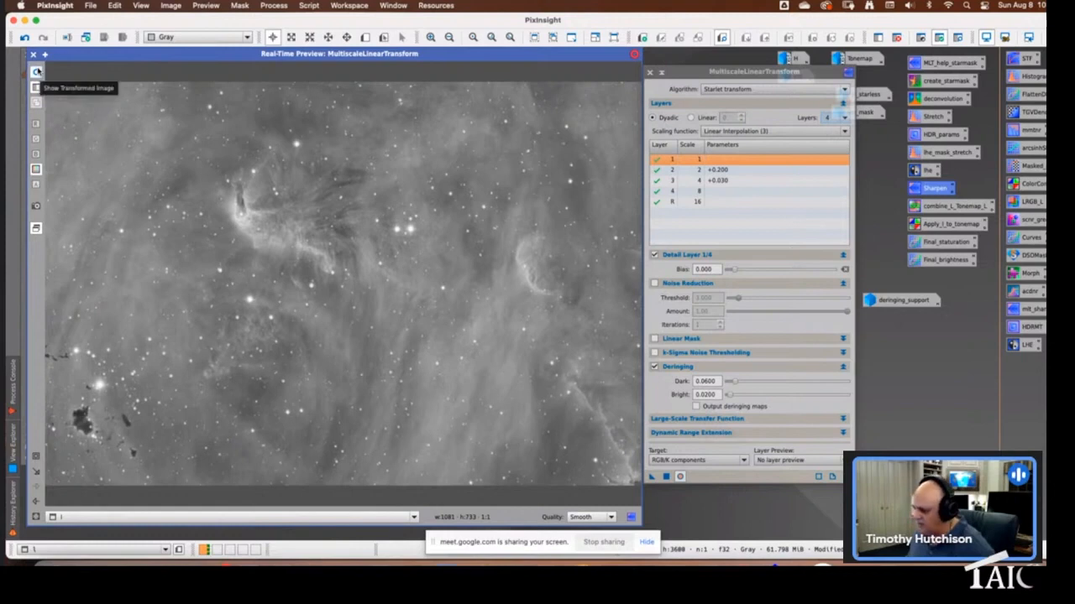
Inspect the bias settings of the individual wavelet detail layers, especially layers 2 and 3
click(744, 171)
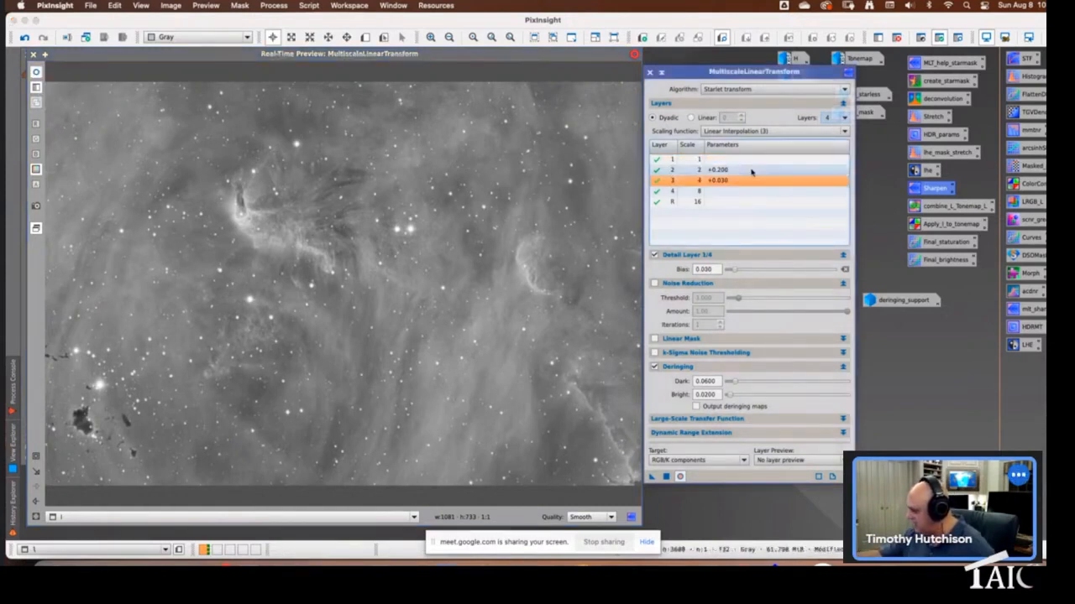
click(747, 191)
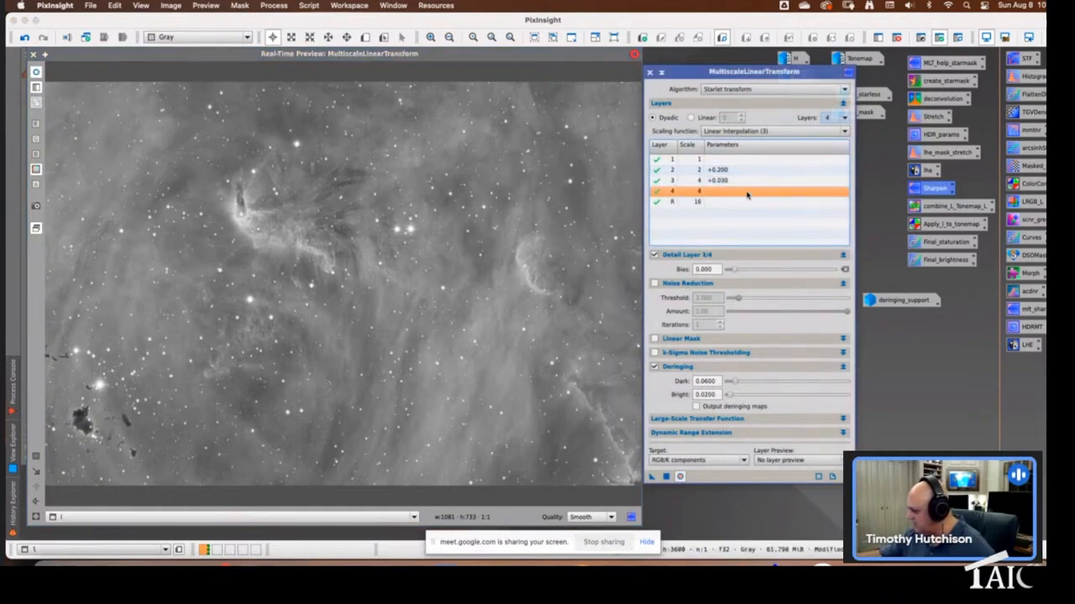
click(749, 170)
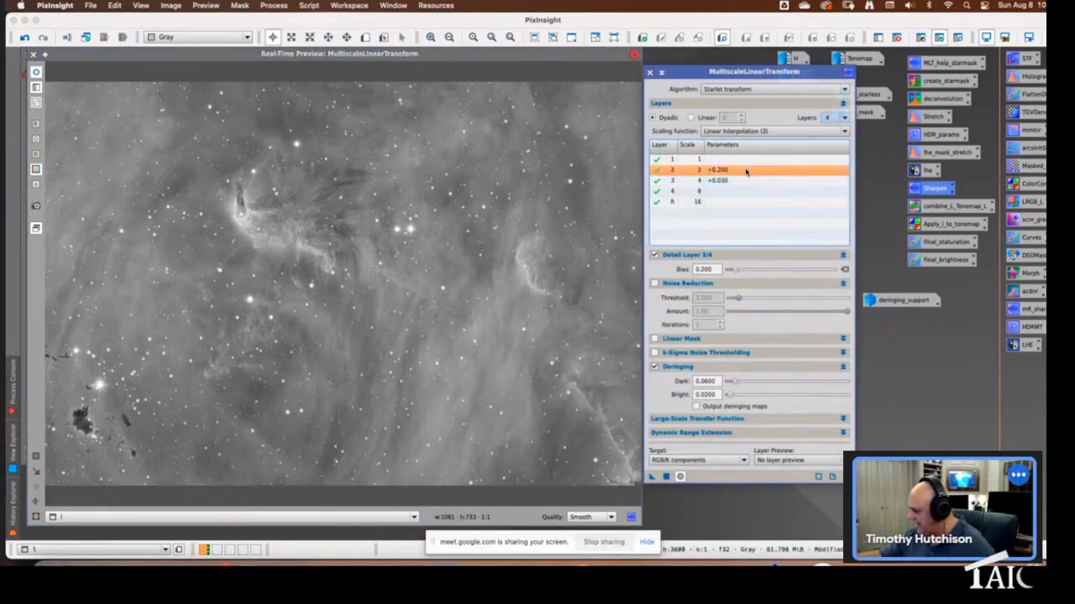
click(748, 180)
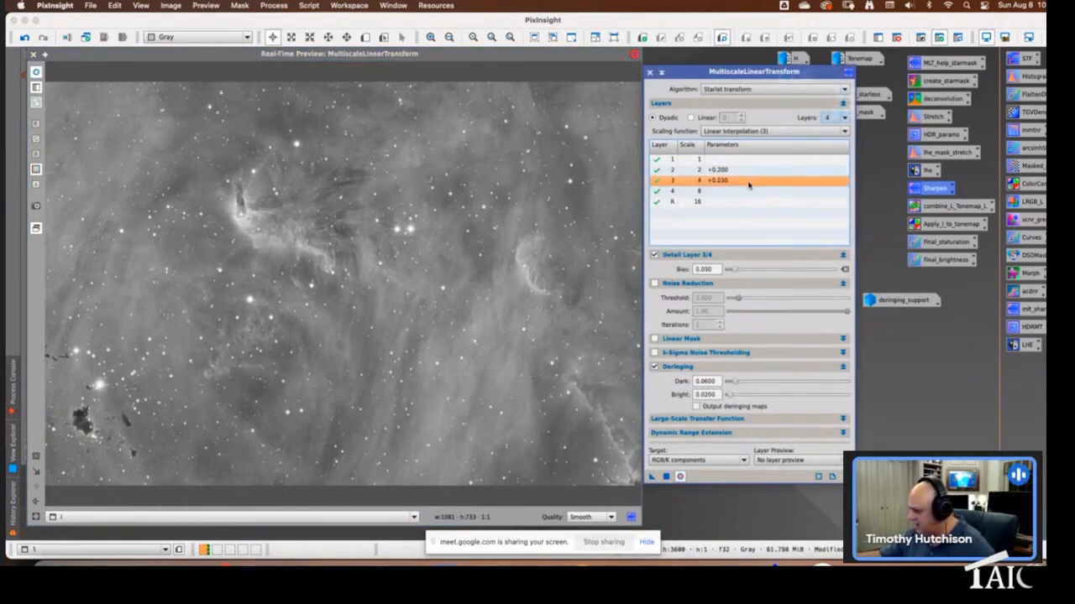
click(750, 160)
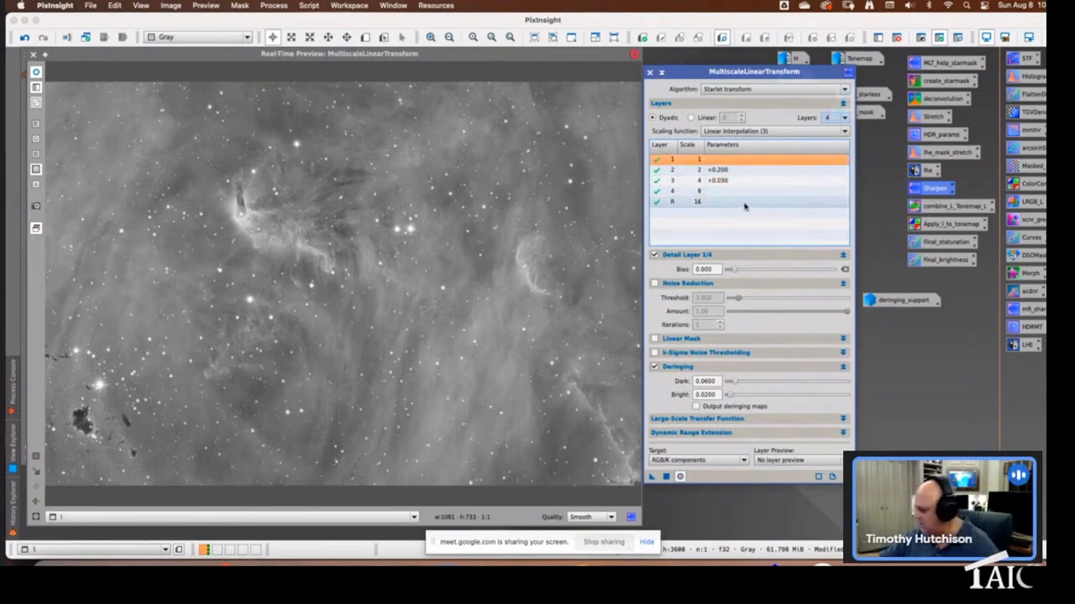
click(745, 171)
click(747, 181)
click(747, 172)
click(748, 182)
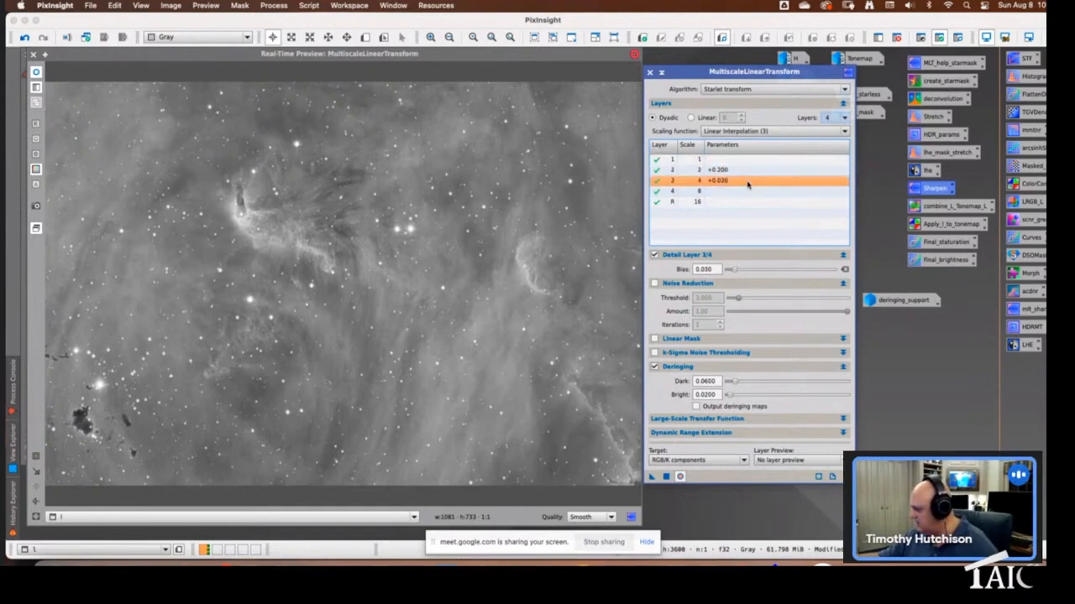
click(748, 173)
click(750, 181)
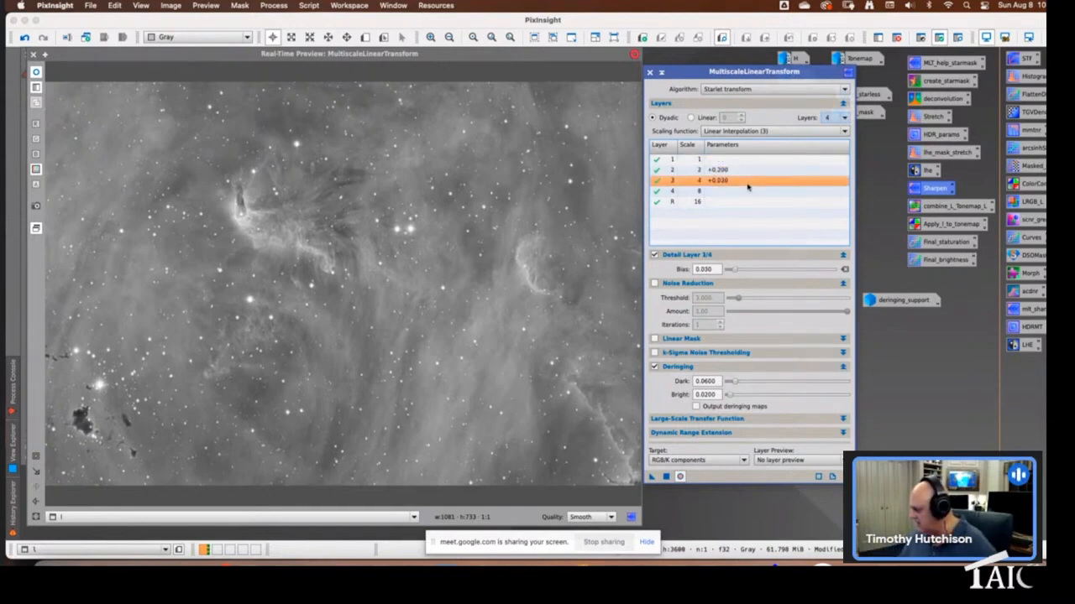
Test stronger sharpening in the preview with a bias of 0.500 on layer 2 and 0.100 on layer 3
click(747, 171)
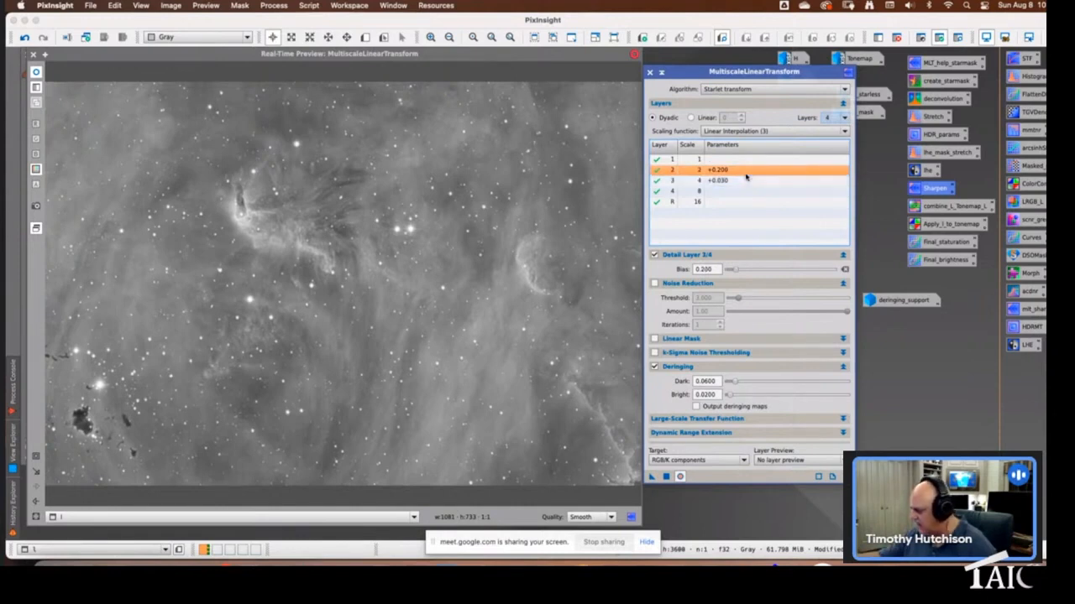
double_click(709, 269)
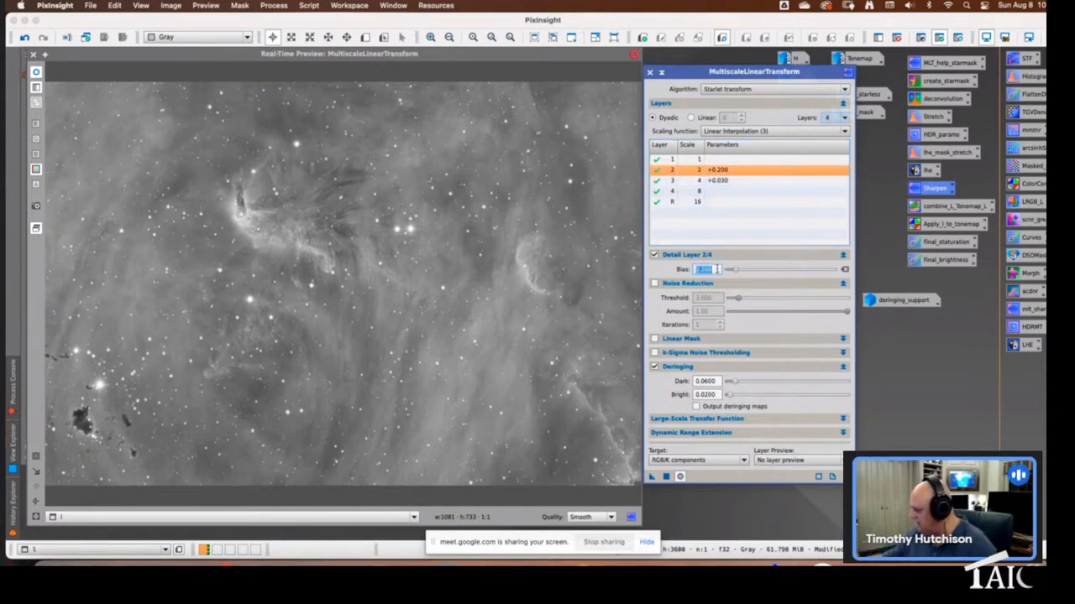
text(0.5)
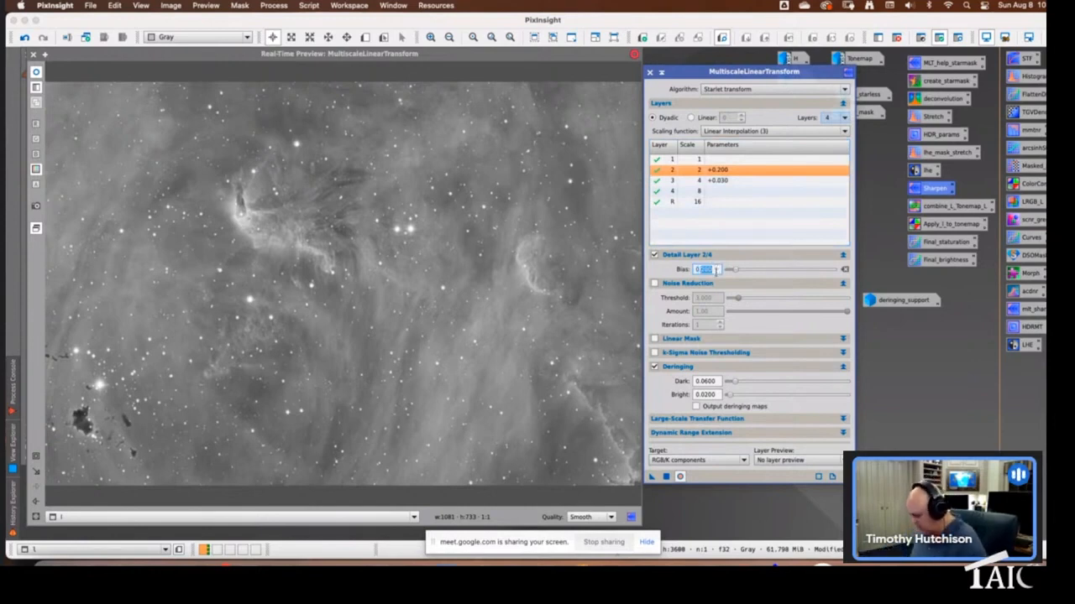
click(744, 178)
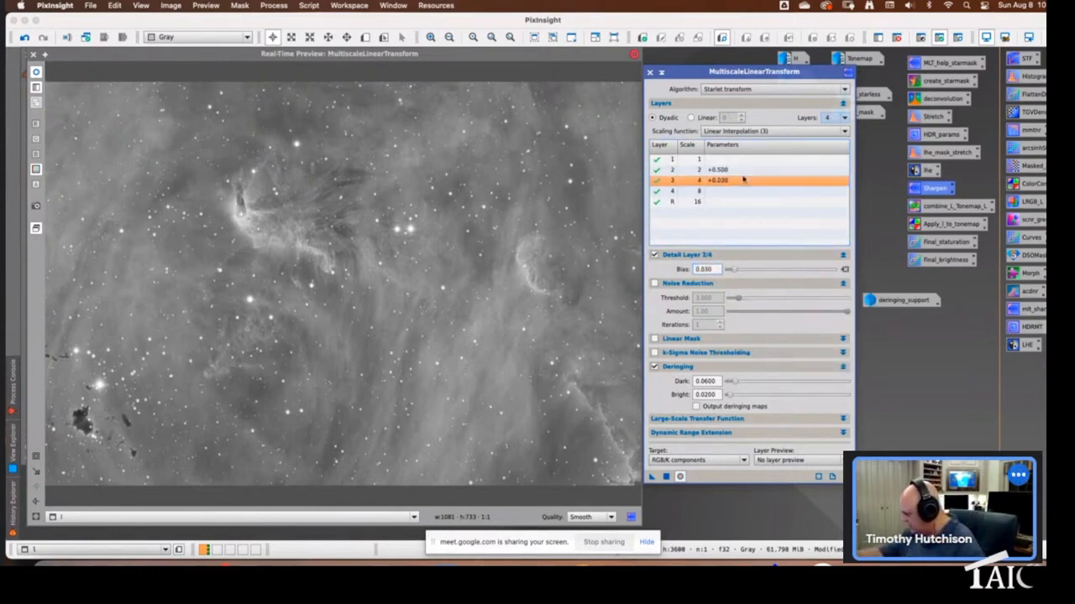
double_click(717, 270)
text(0.1)
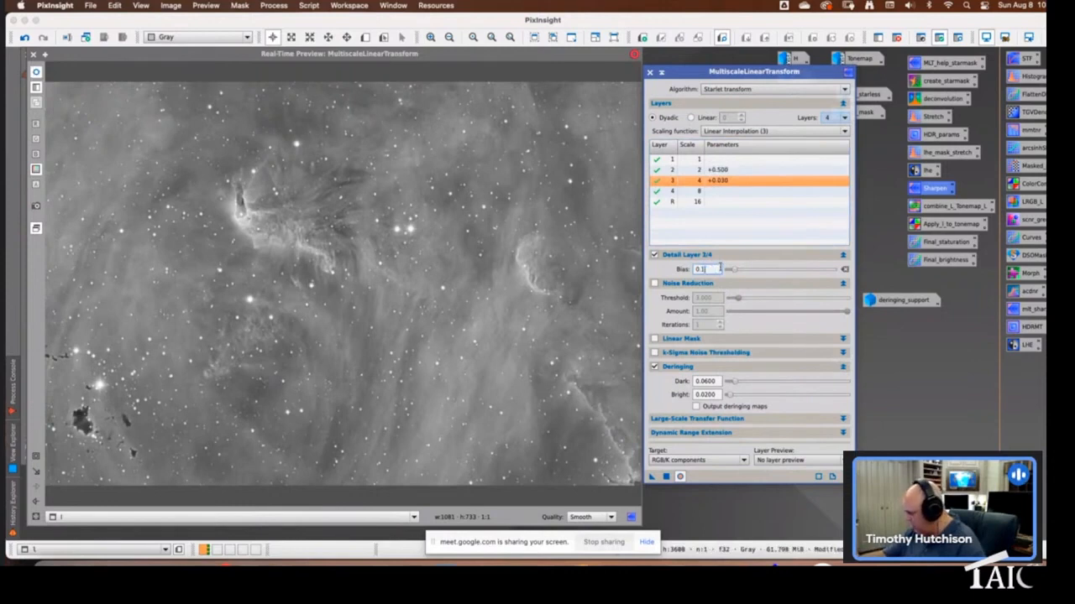
key(Tab)
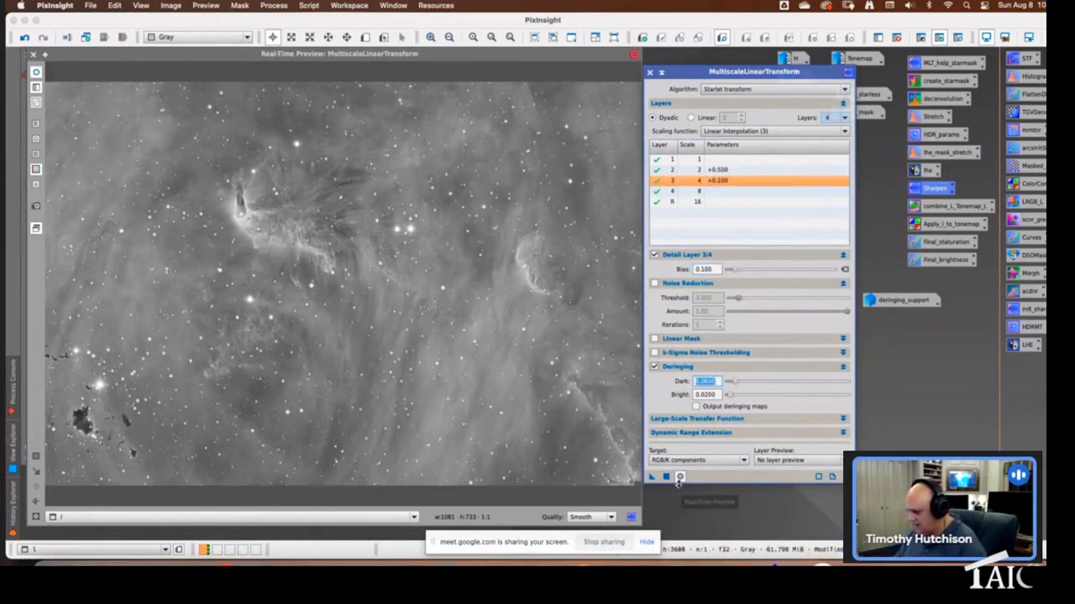
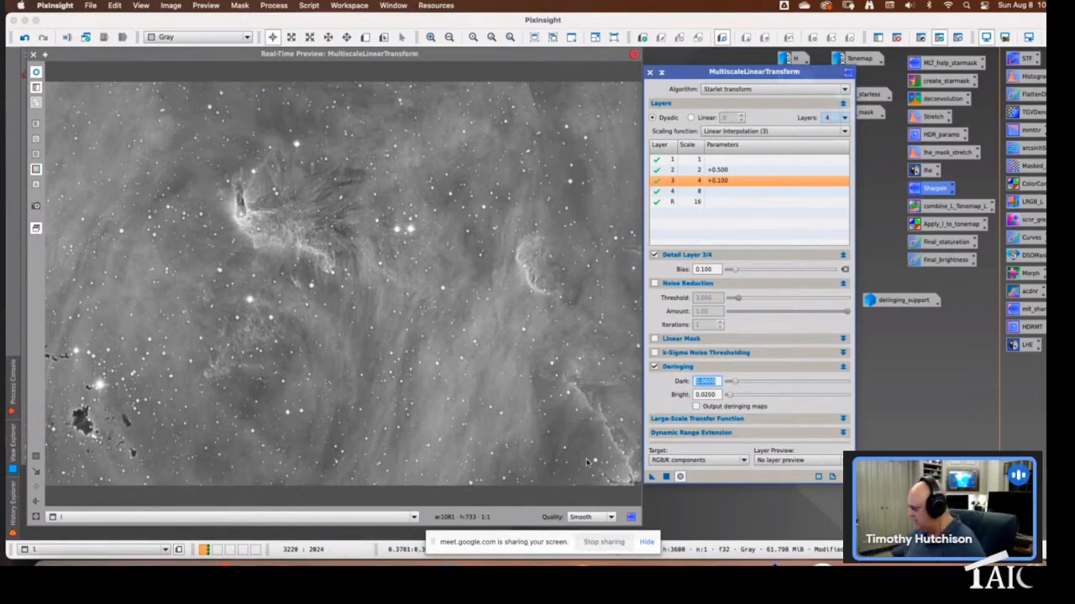
click(731, 170)
double_click(735, 171)
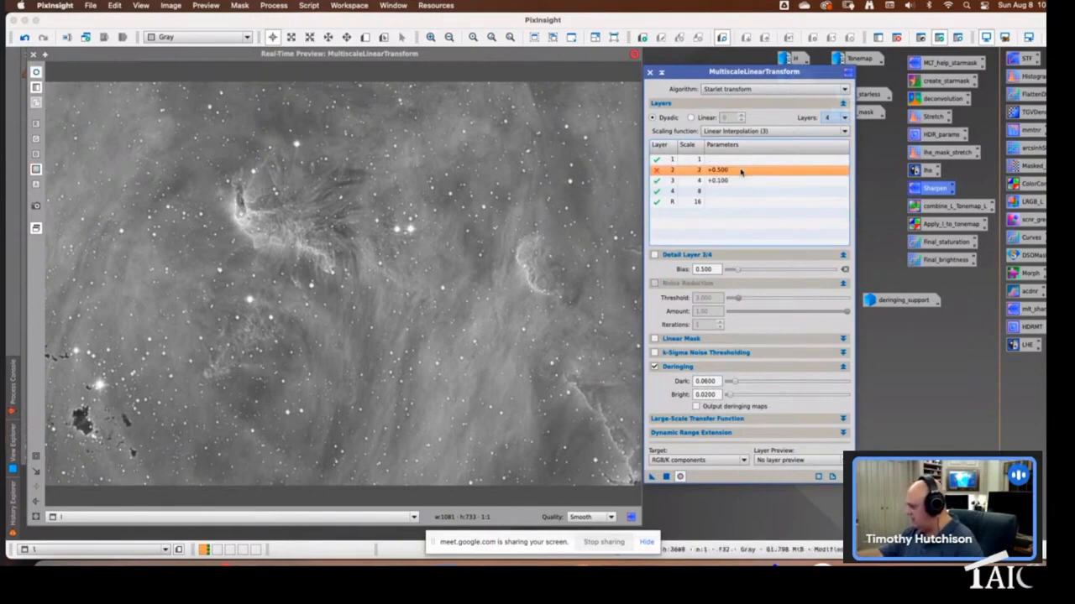
click(658, 171)
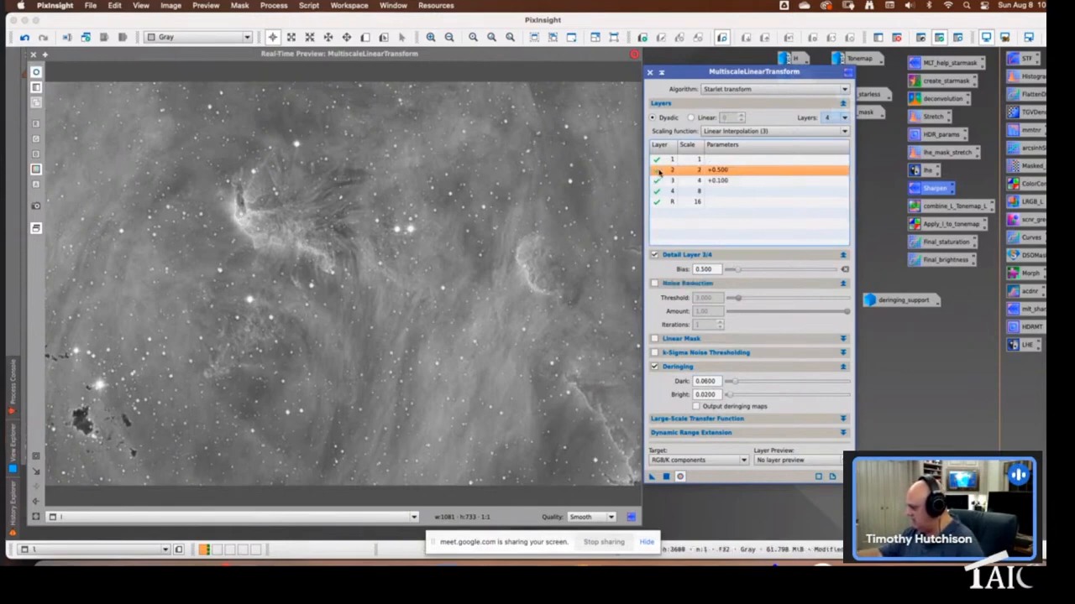
Reload the saved Sharpen settings, close the preview, and apply MultiscaleLinearTransform to image l
click(650, 73)
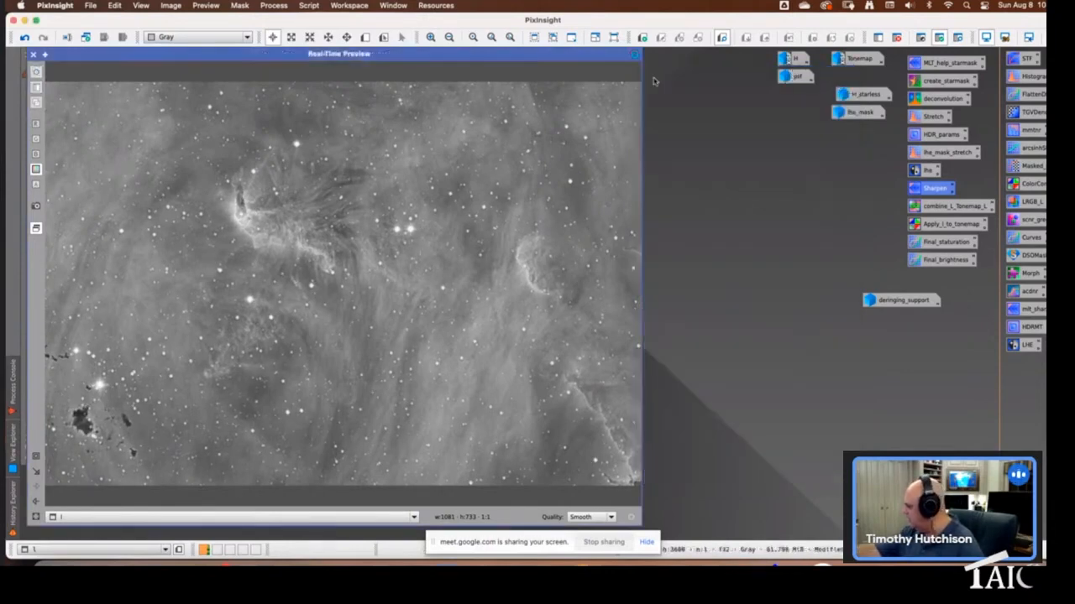
double_click(939, 191)
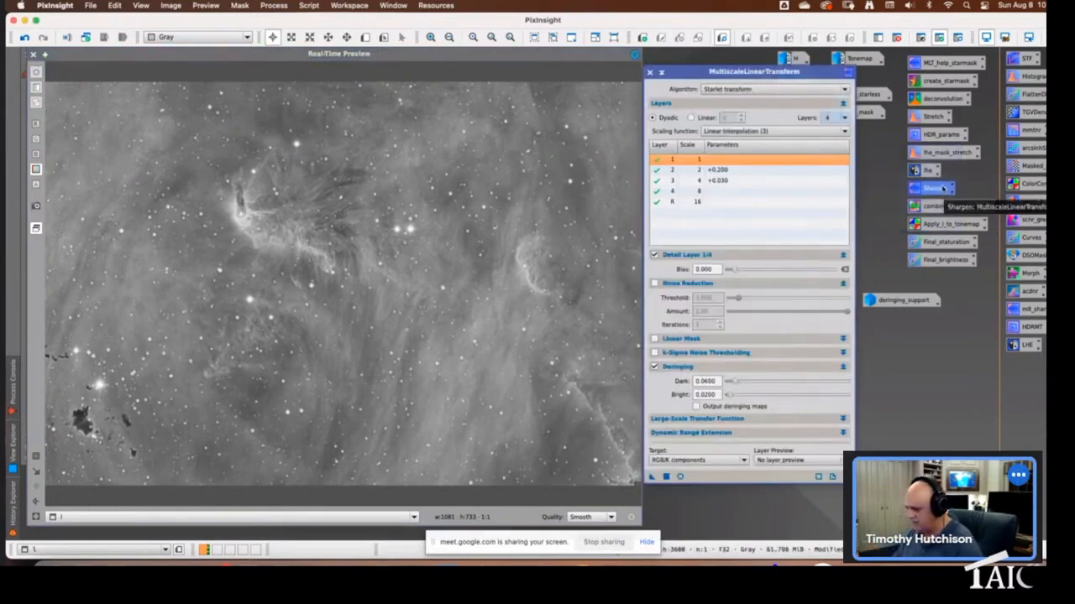
click(32, 55)
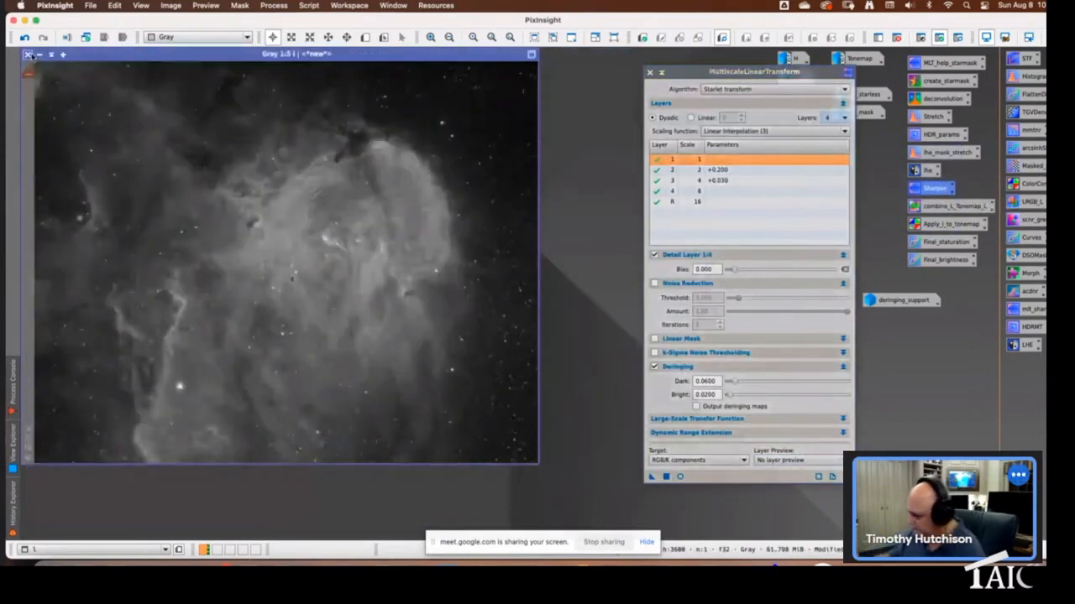
drag(651, 477, 342, 345)
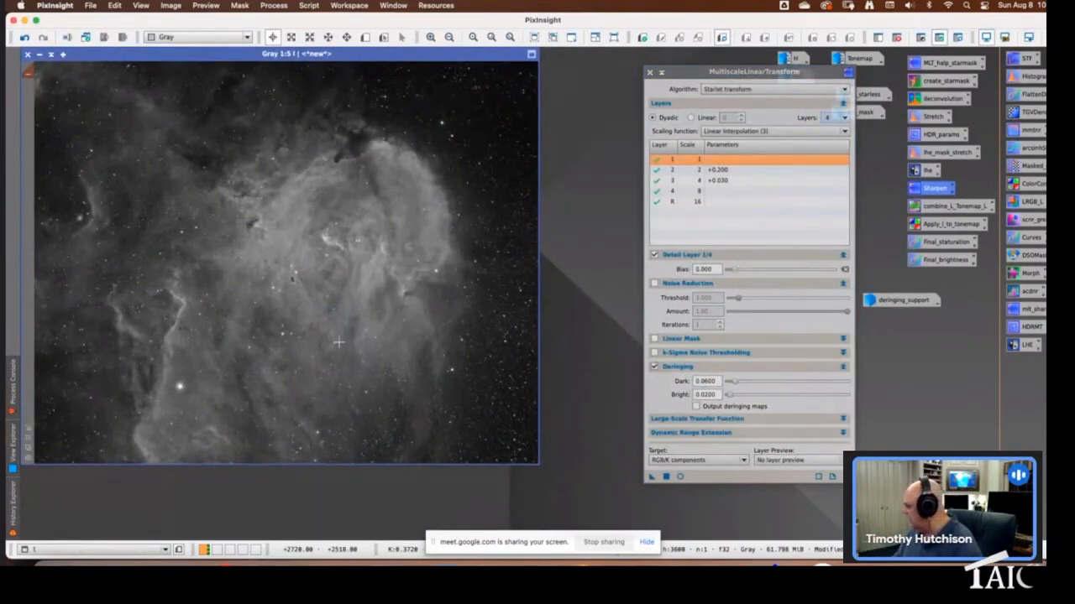
click(649, 73)
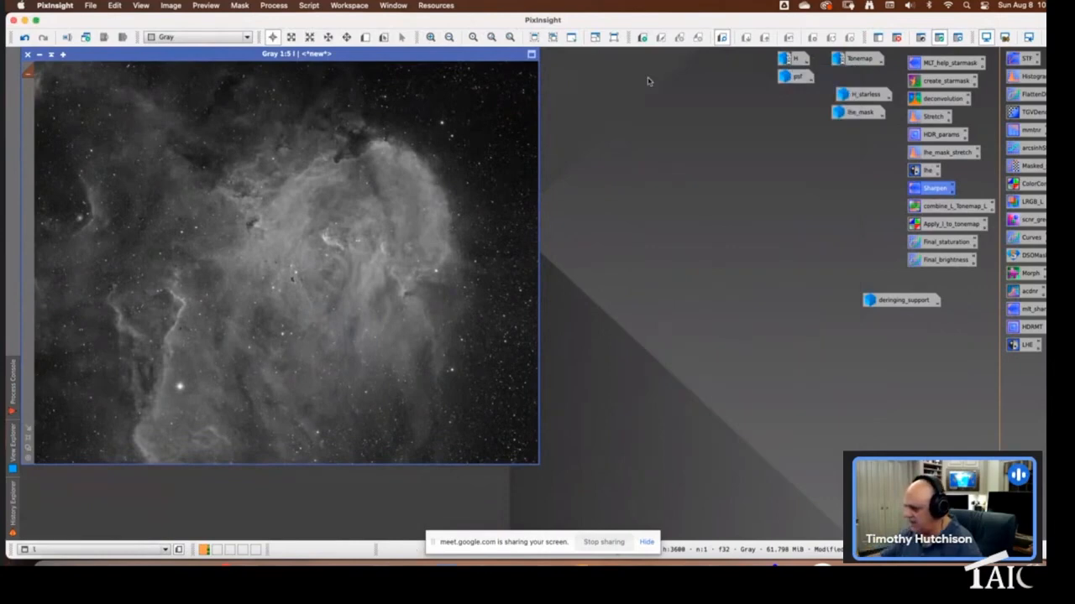
Examine the sharpened nebula in image l up close across several areas, and return to the full view
click(430, 37)
key(space)
drag(463, 173, 301, 277)
drag(258, 362, 409, 275)
click(449, 38)
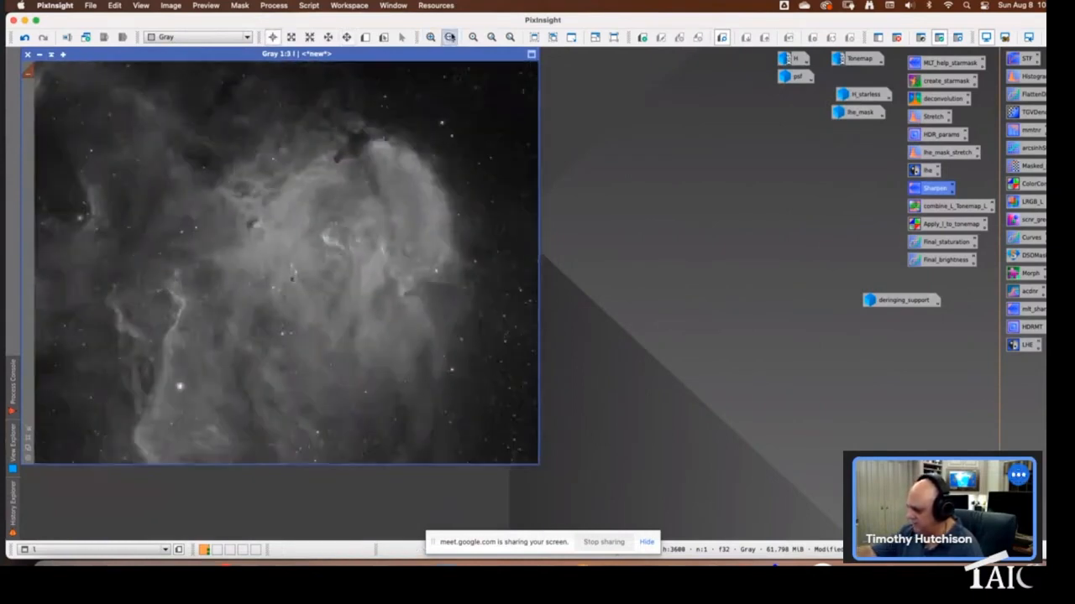
Open the Tonemap colour image and position its window over image l
double_click(857, 59)
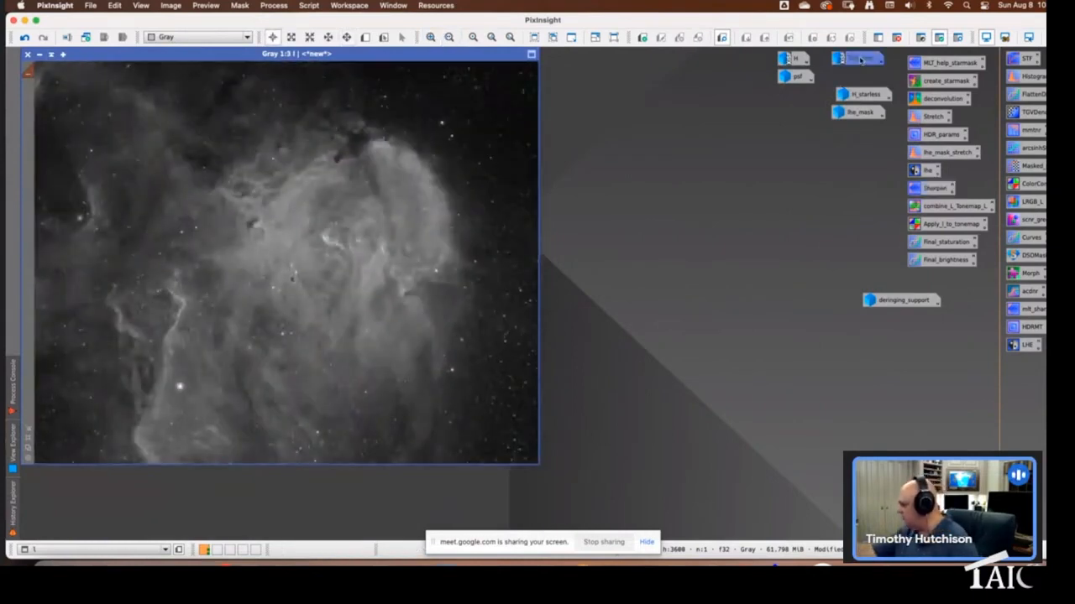
drag(318, 91, 352, 55)
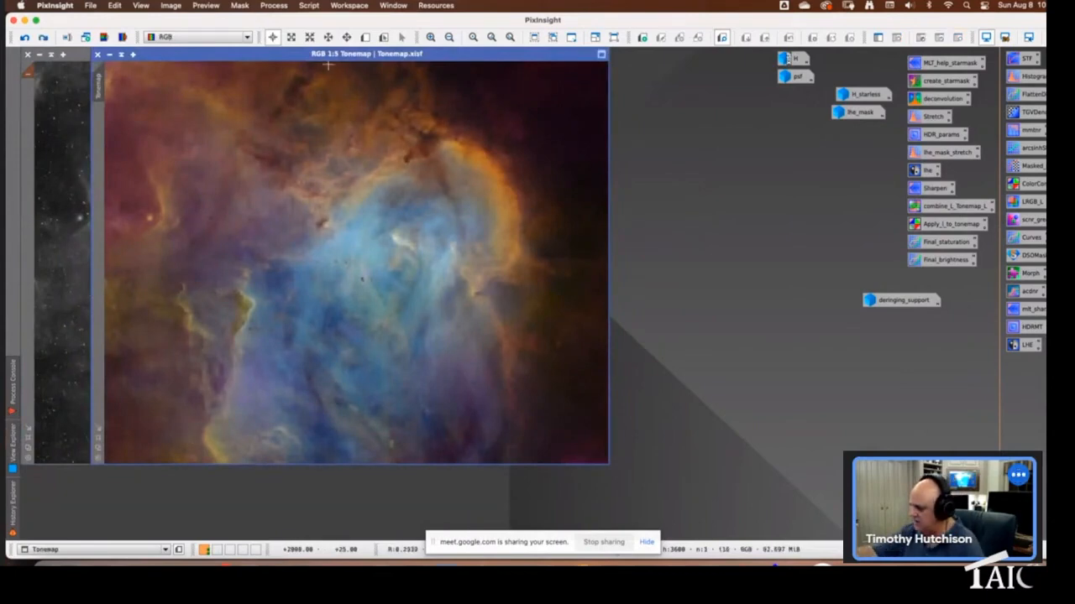
Move the Tonemap window aside and compare it with image l by bringing each to the front in turn
drag(318, 52, 554, 67)
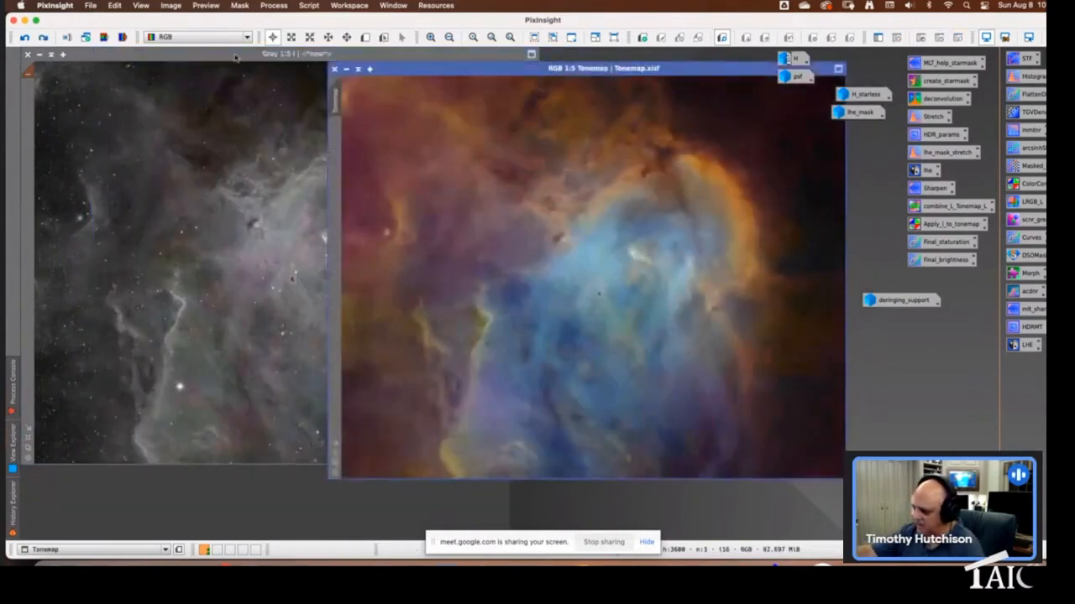
click(242, 61)
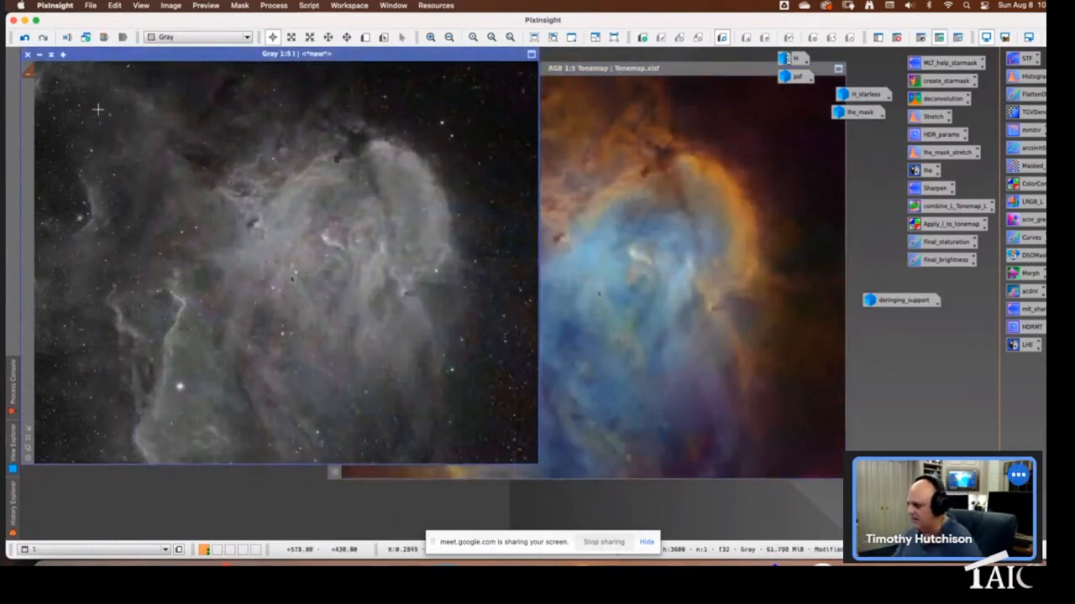
click(559, 69)
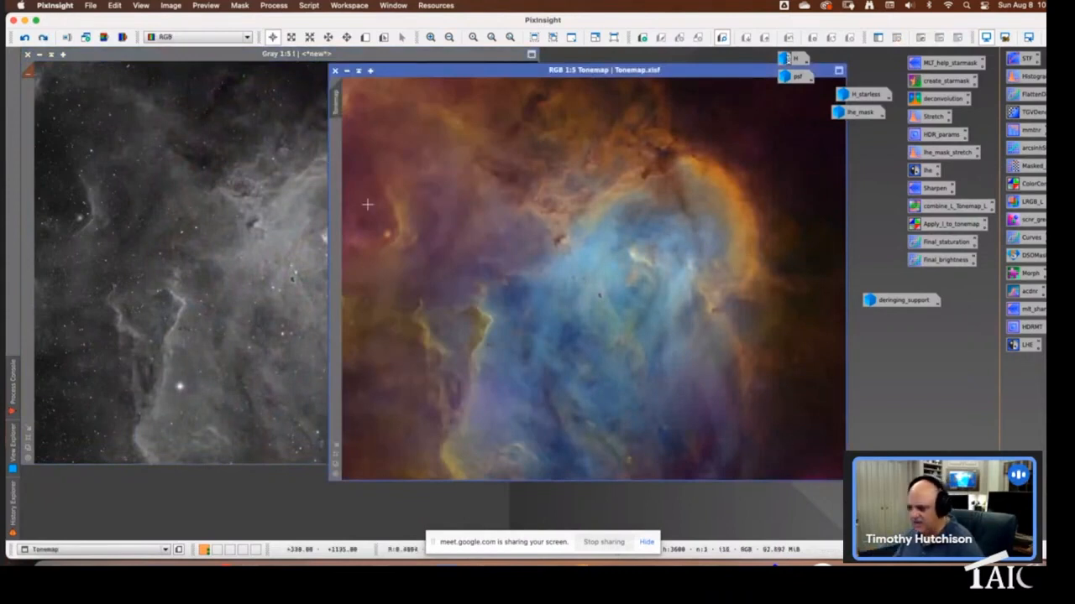
click(187, 57)
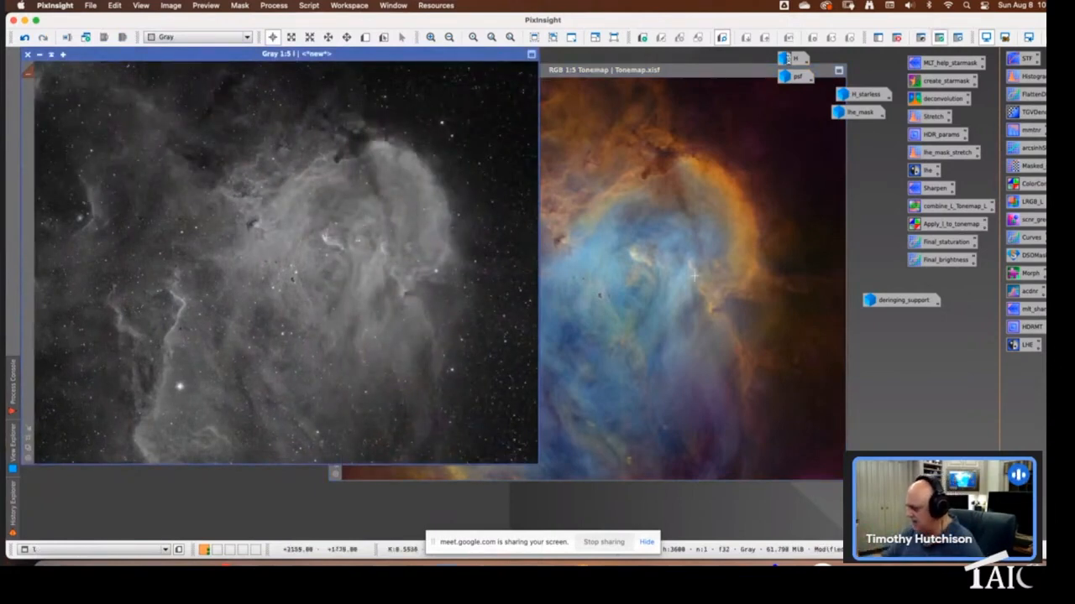
click(637, 69)
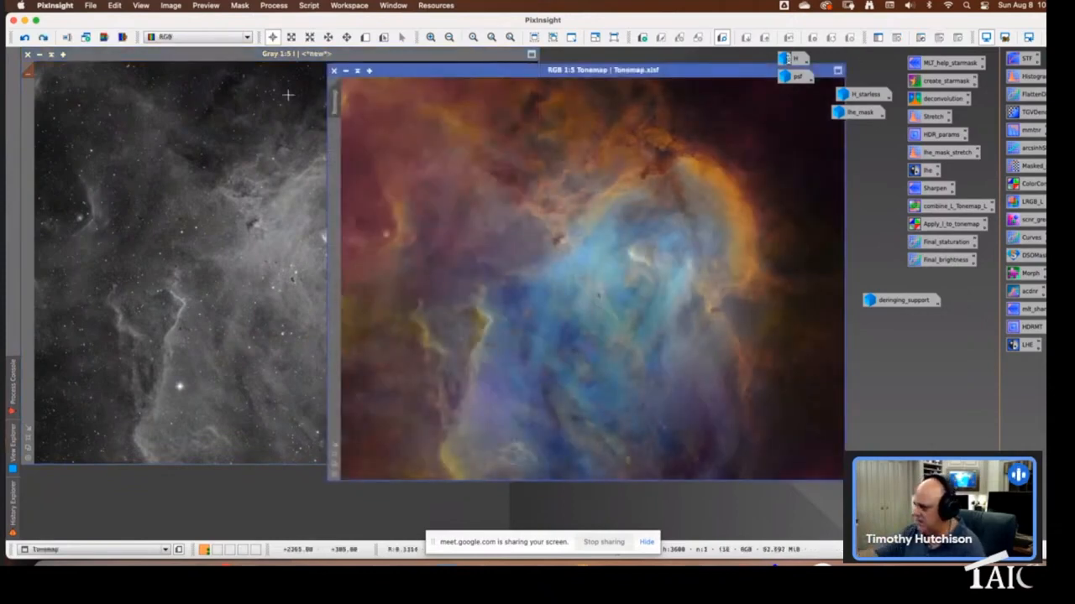
click(294, 56)
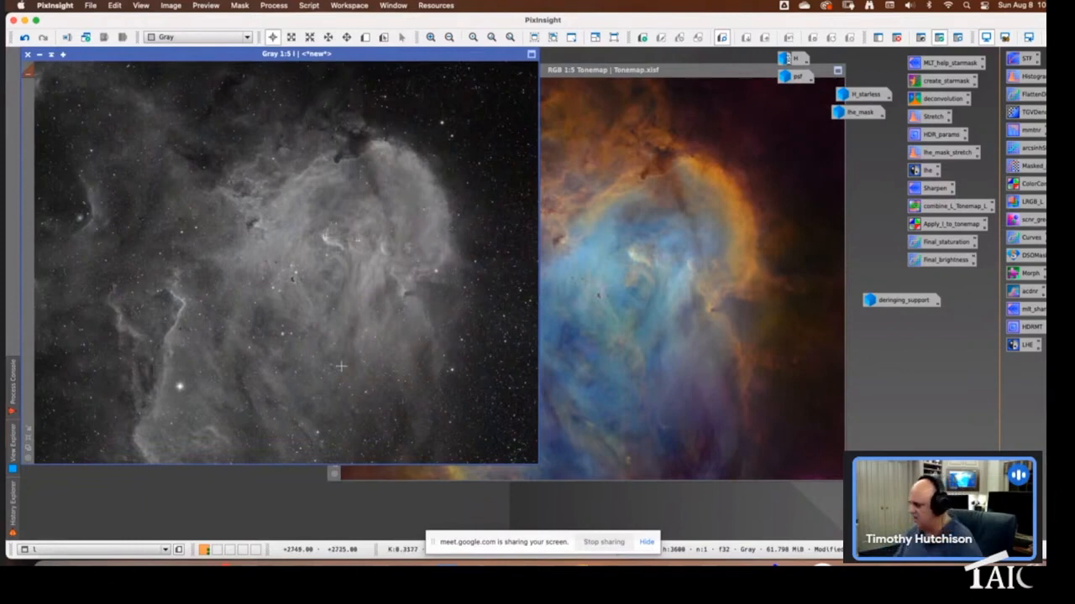
Launch the GAME galaxy mask script on image l and add an ellipsoid
click(308, 5)
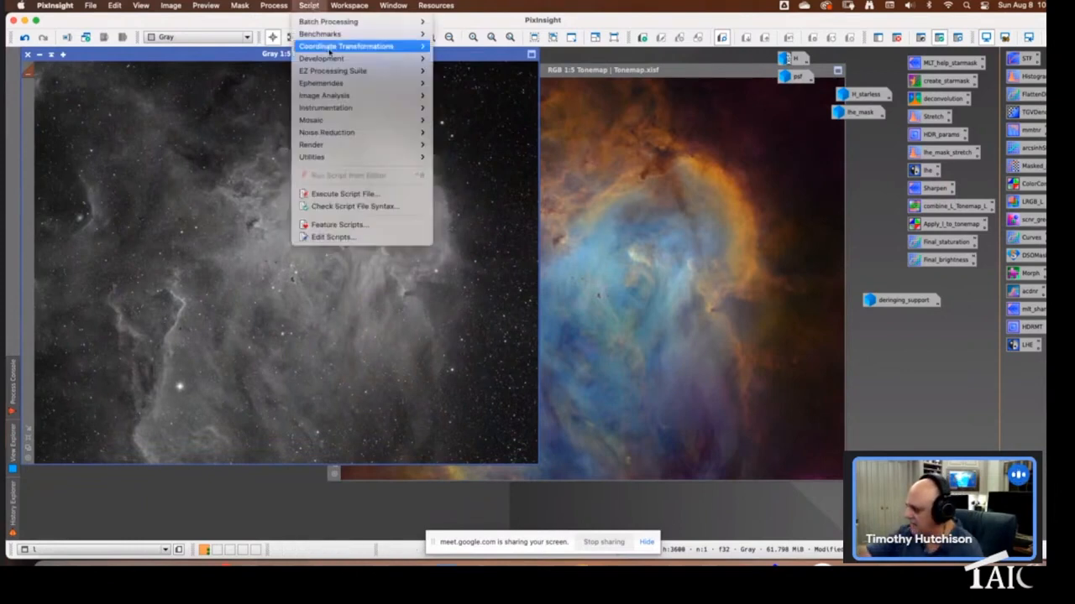
mouse_move(351, 162)
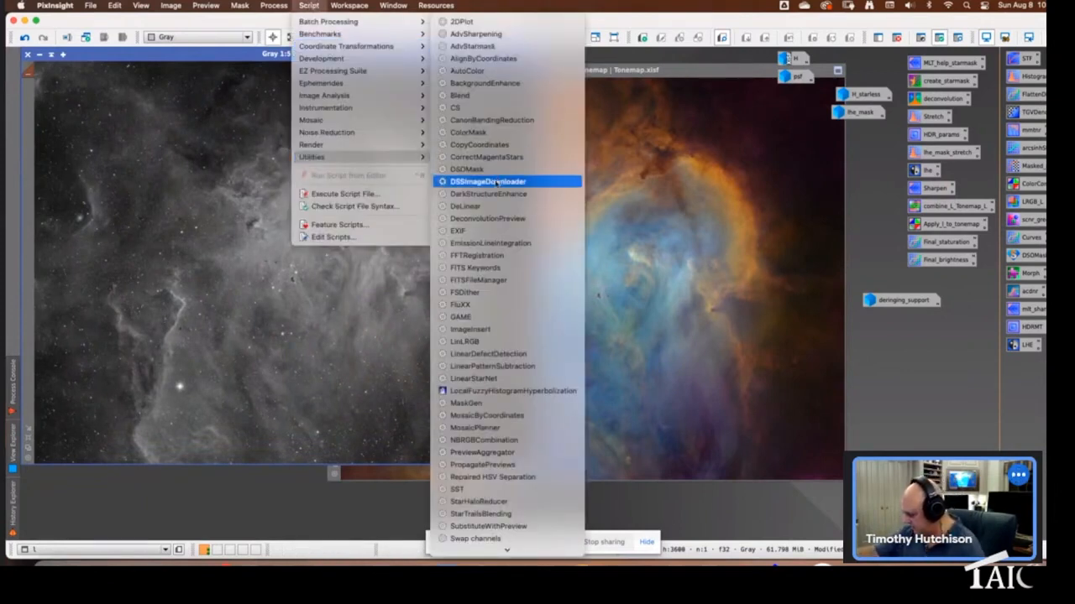
click(496, 317)
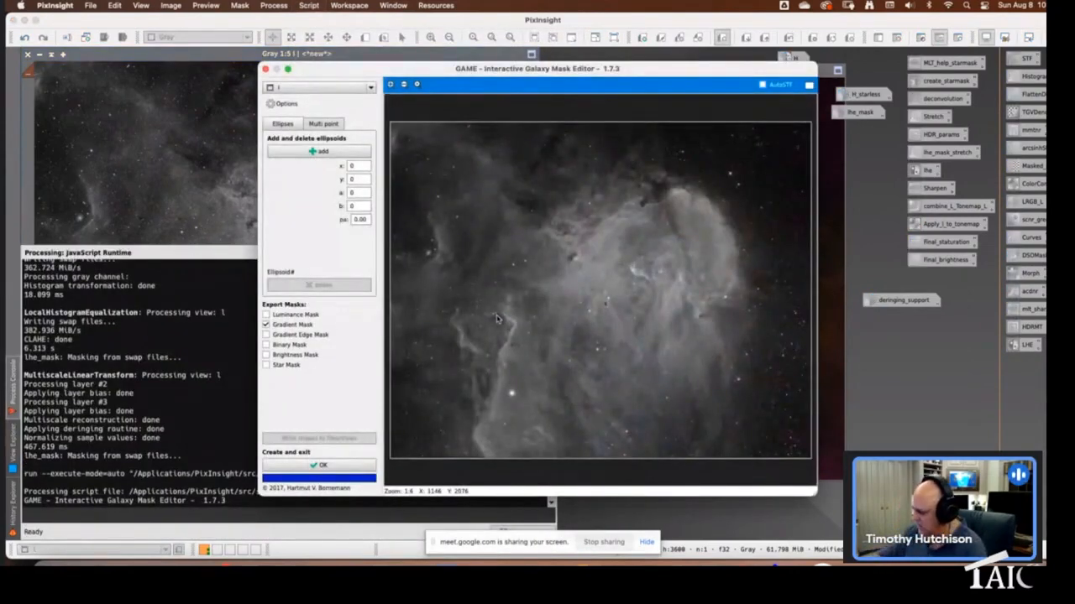
click(322, 153)
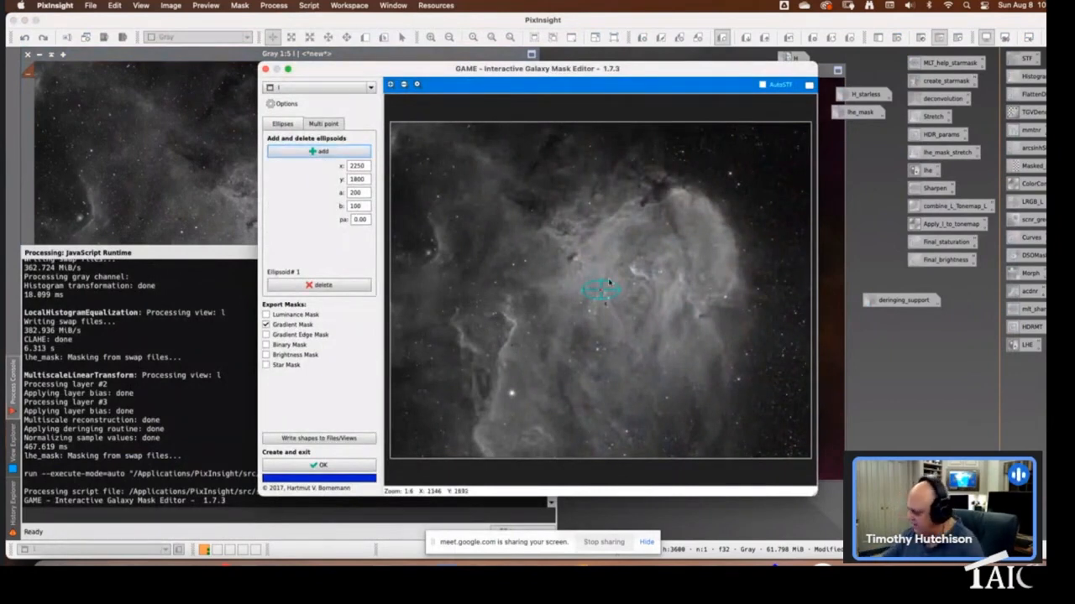
Enlarge, rotate and position the ellipsoid around the nebula, with semi-axes of about 2526 and 1851 at an angle of about 130
drag(601, 292, 737, 159)
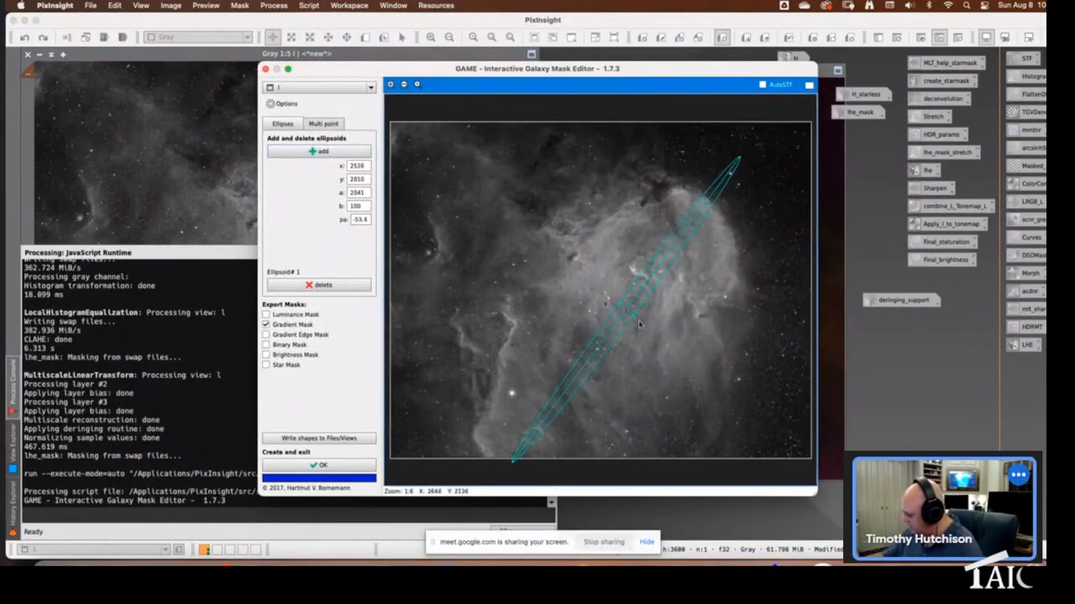
drag(636, 317, 735, 424)
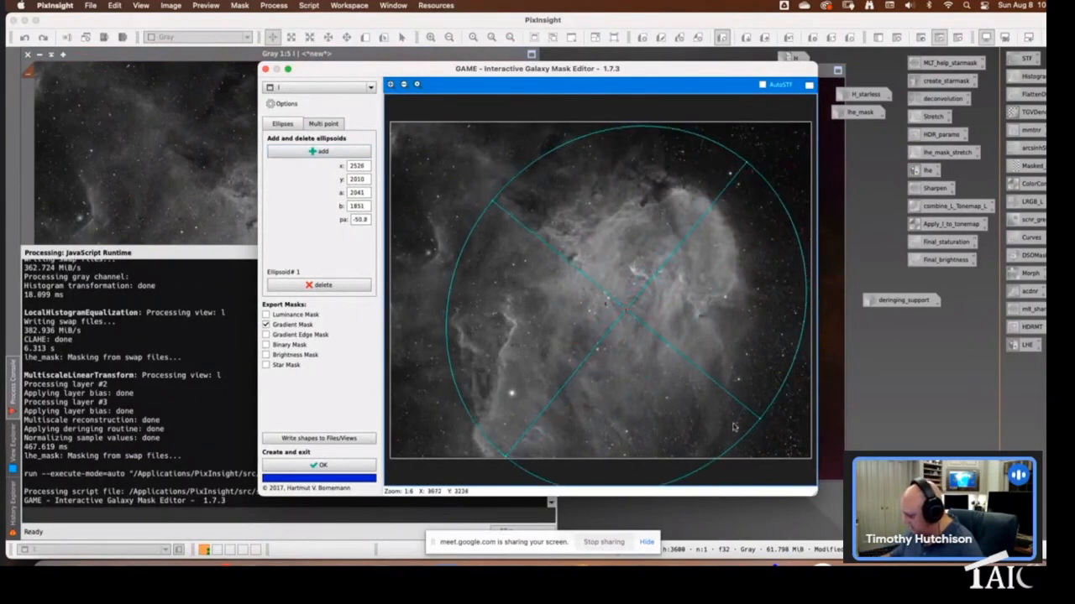
drag(506, 458, 480, 491)
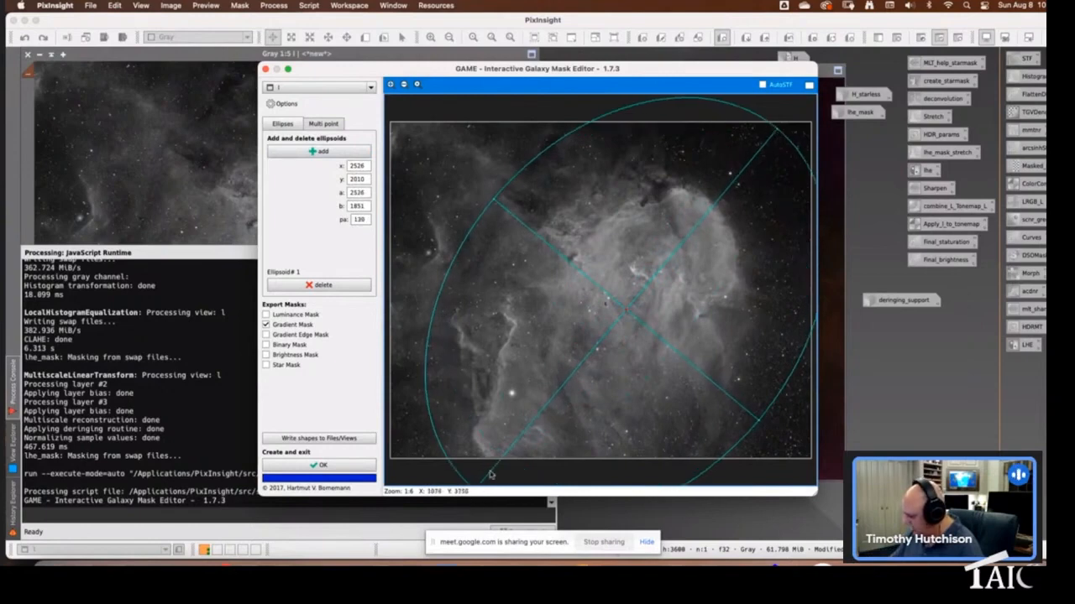
drag(628, 316, 613, 354)
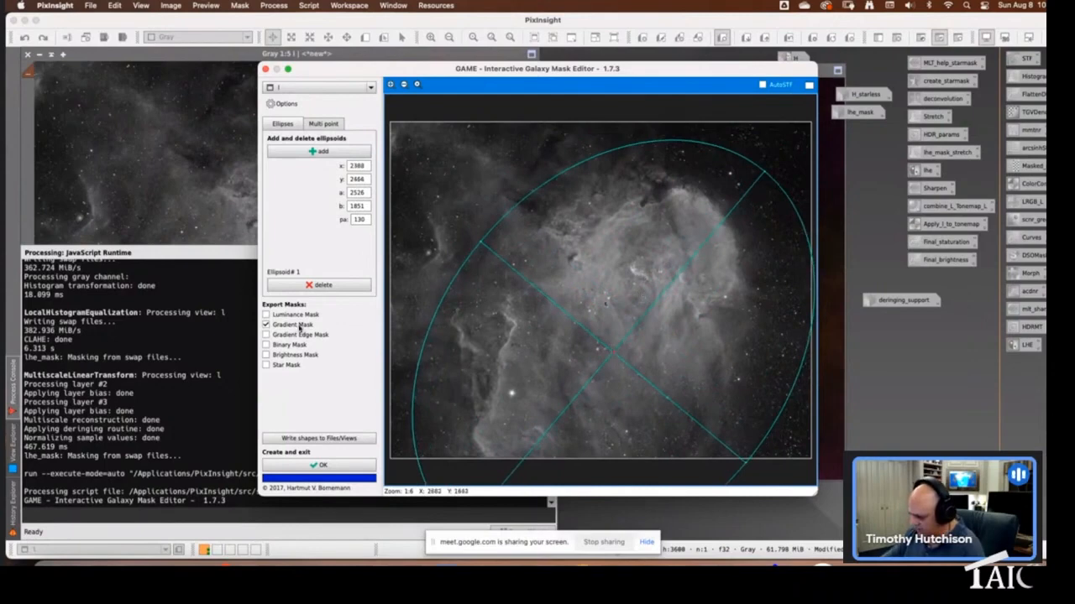
Export the ellipsoid as a Gradient Mask only and move the new mask image up between the image windows
click(266, 325)
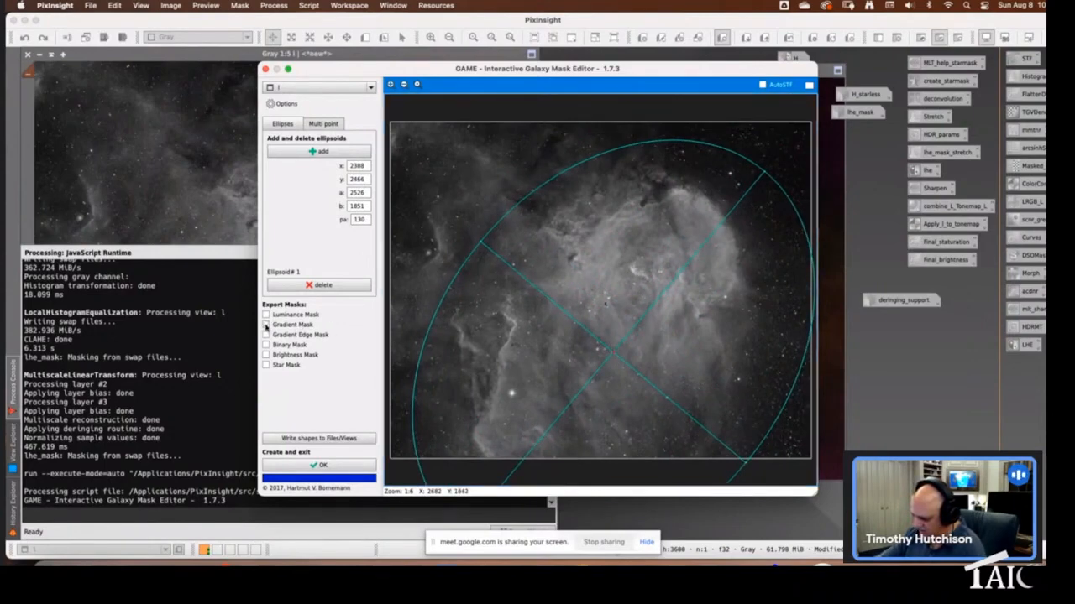
click(266, 324)
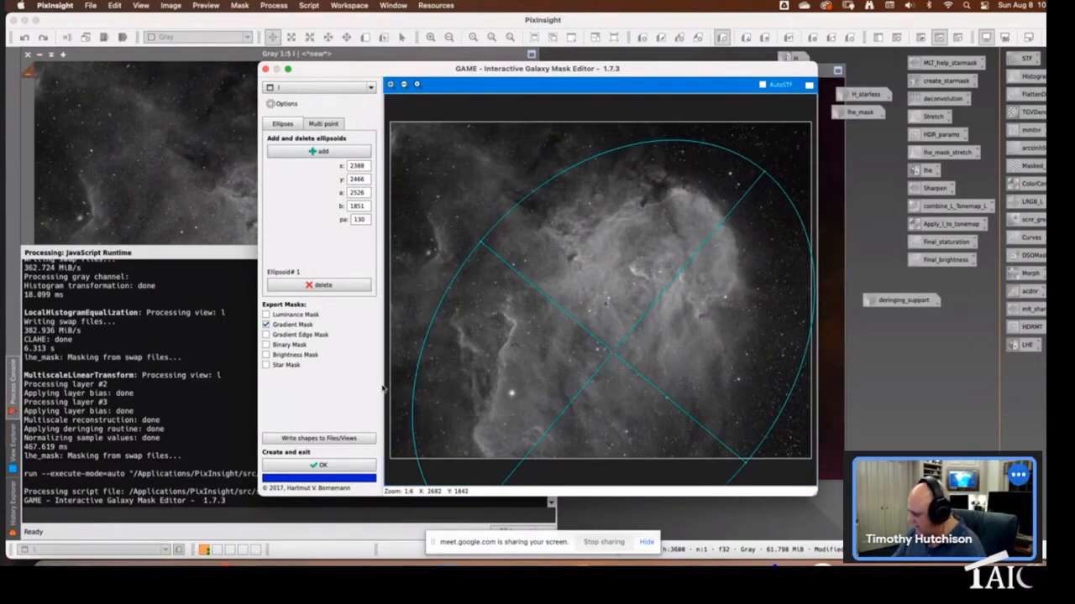
click(359, 467)
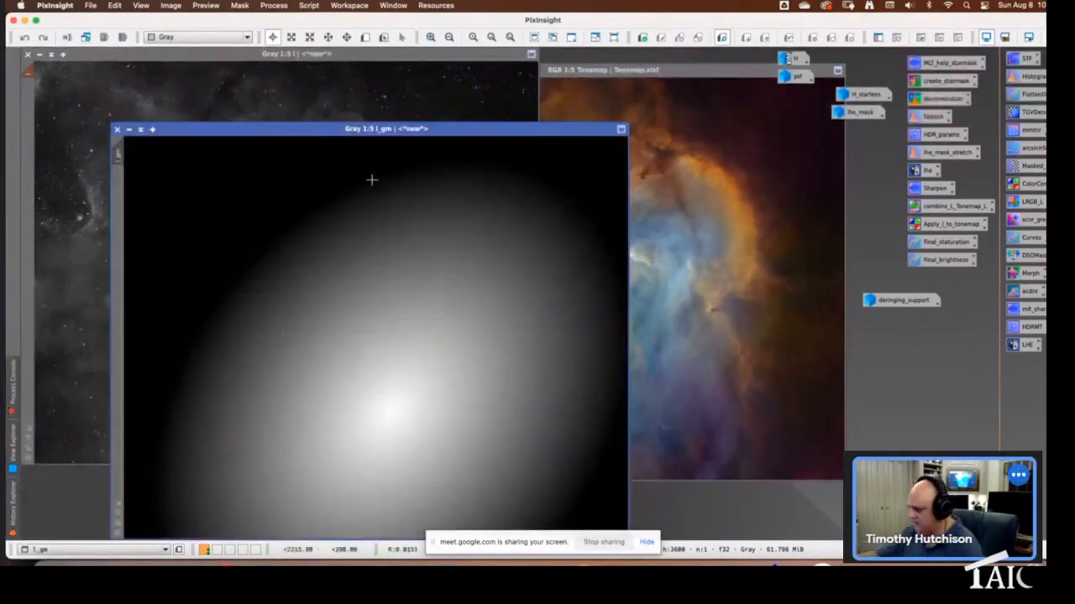
drag(314, 132, 450, 80)
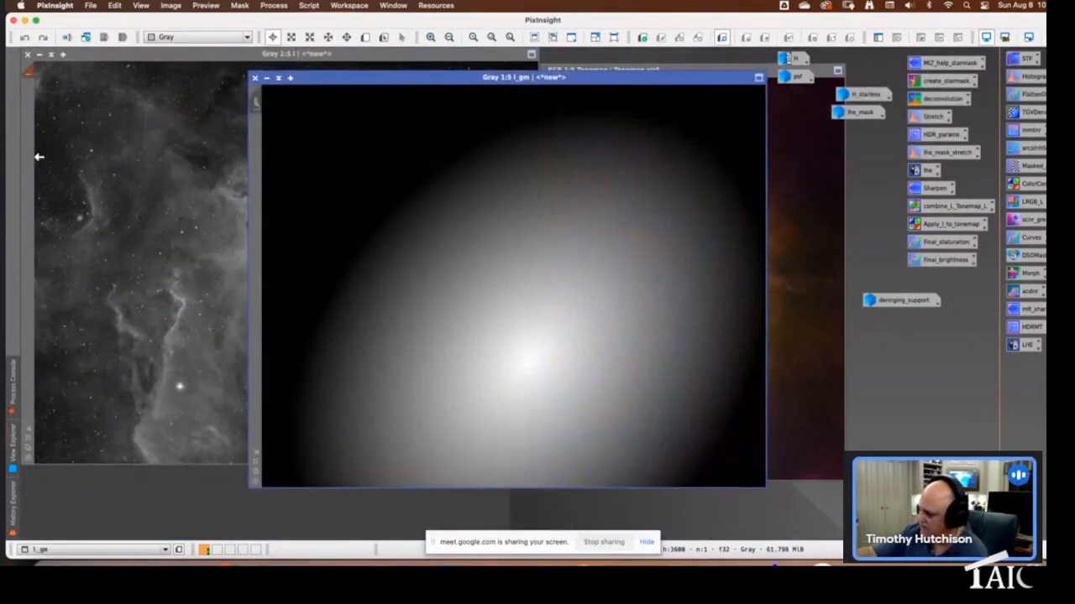
Apply l_gm as a mask to image l, display its overlay to check coverage, and invert the mask
click(331, 73)
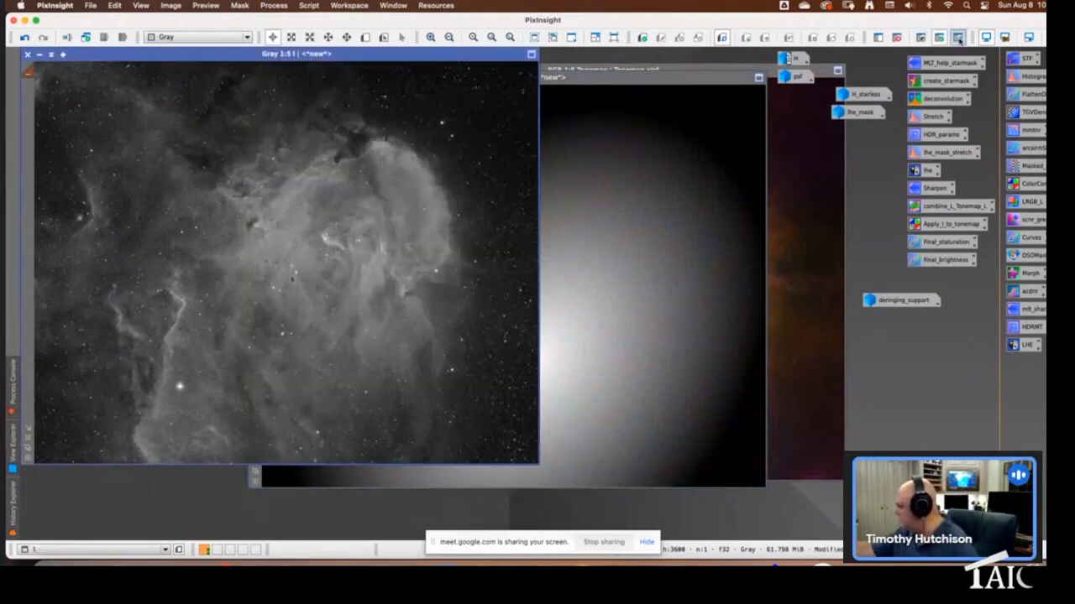
click(956, 38)
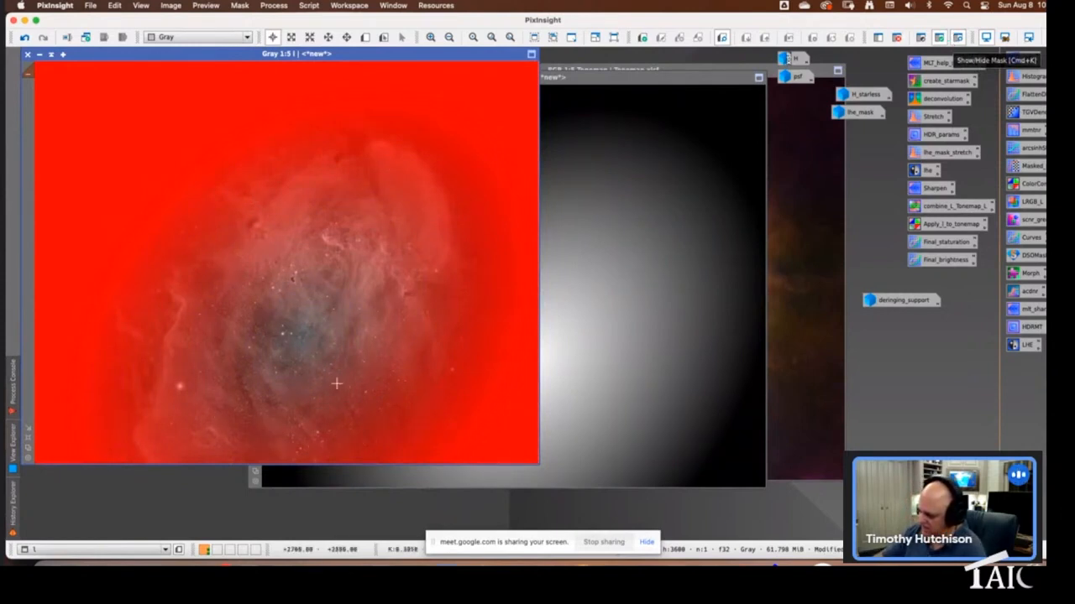
click(620, 78)
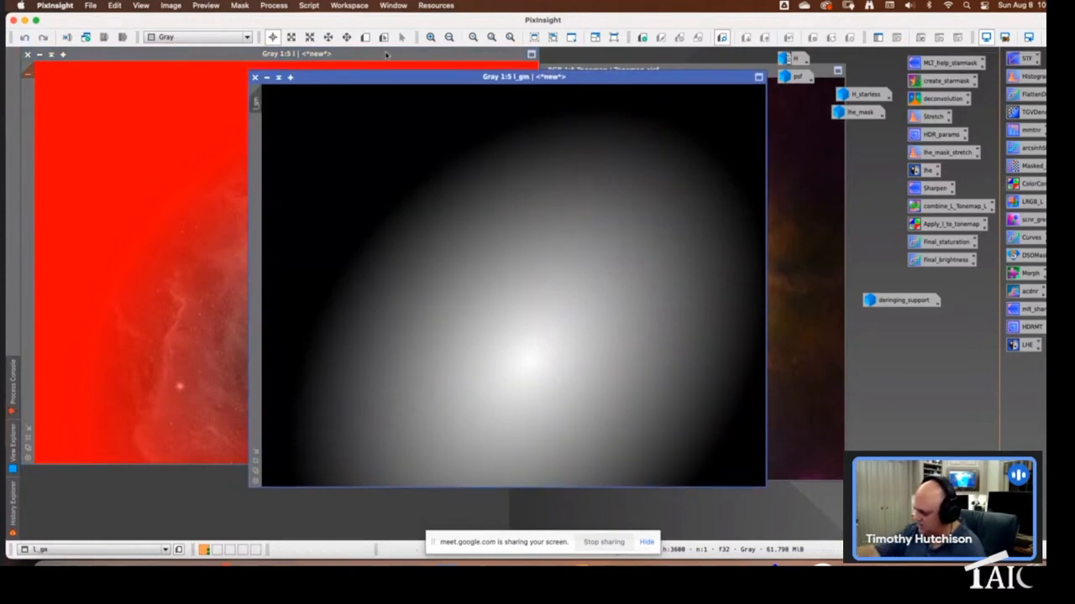
click(220, 393)
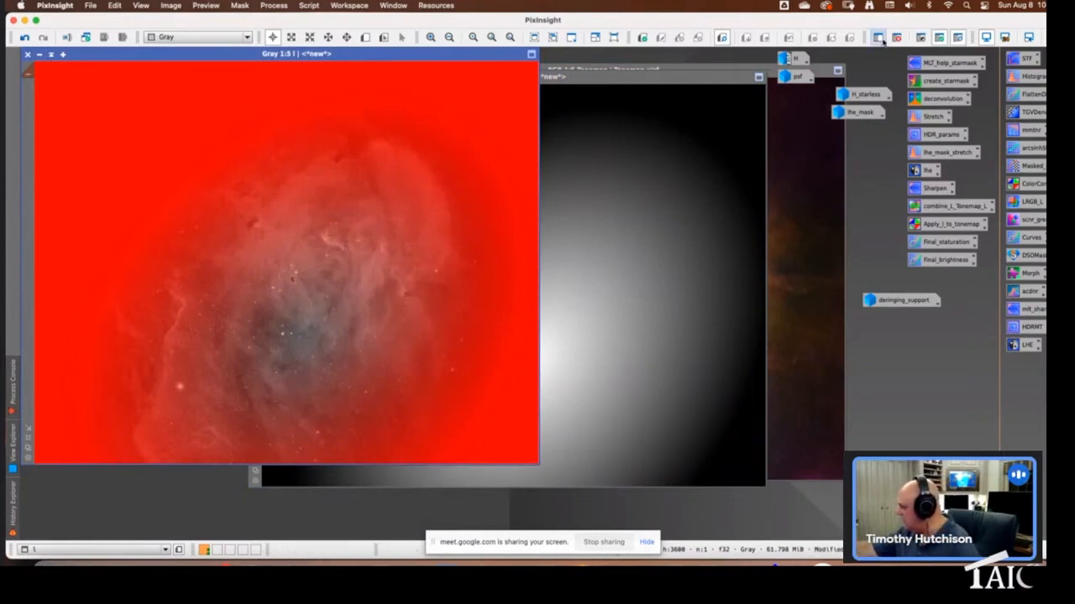
click(921, 39)
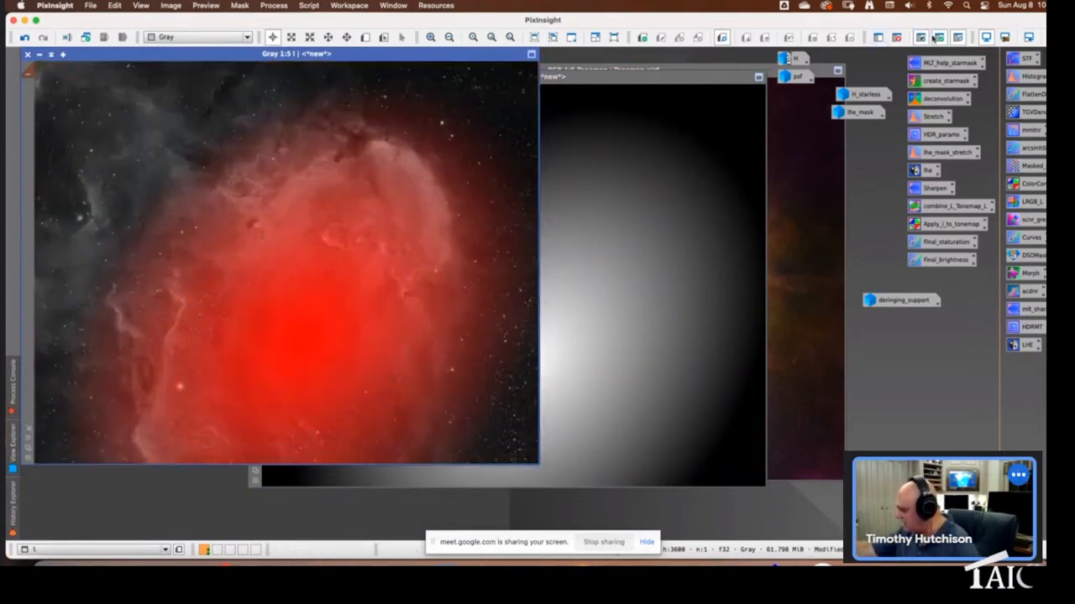
Minimize the l_gm mask image and park its icon below deringing_support
click(581, 80)
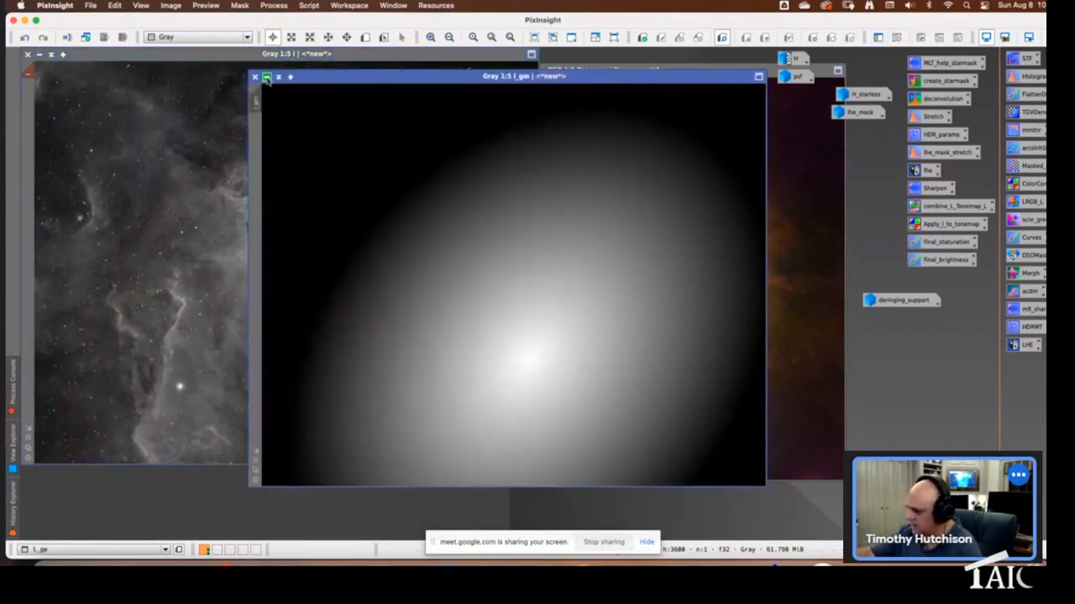
click(269, 77)
drag(525, 286, 891, 324)
Extract the luminance of the Tonemap image as a separate grayscale image and compare it with image l
drag(625, 69, 540, 78)
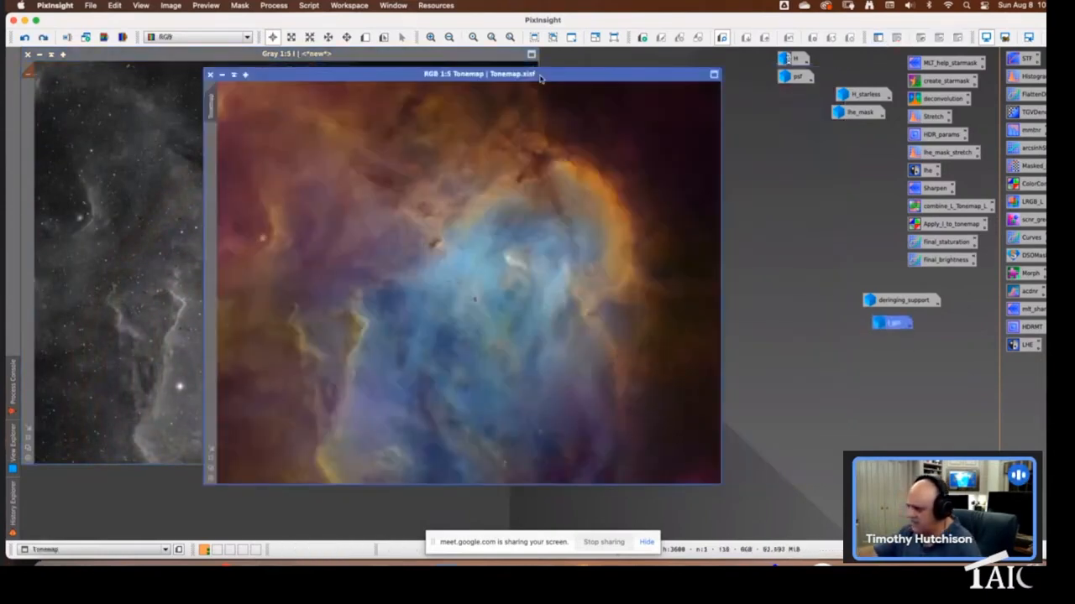
click(108, 39)
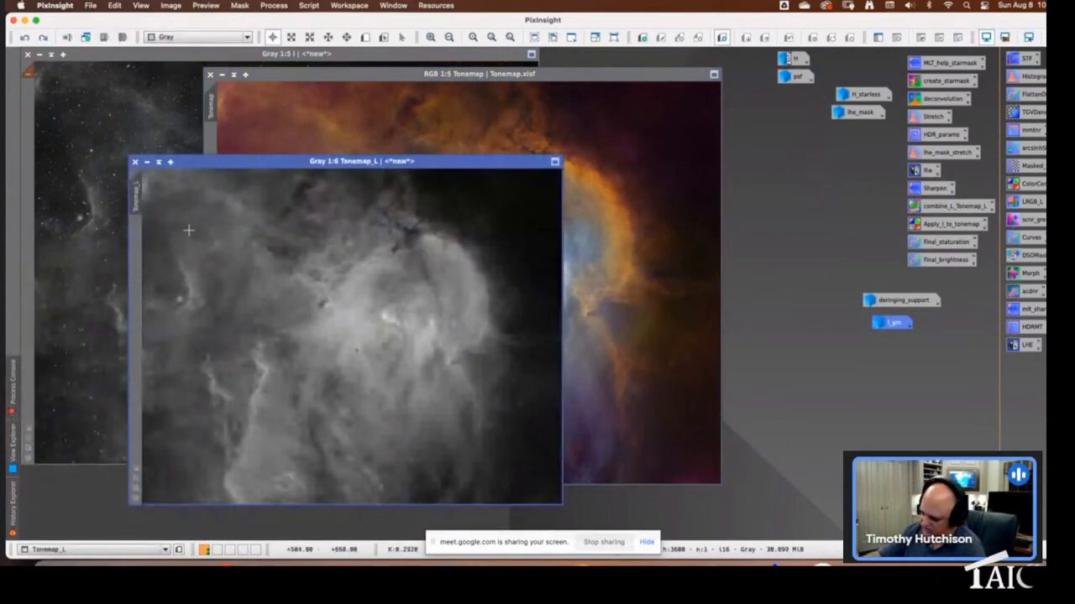
drag(262, 161, 351, 153)
click(149, 56)
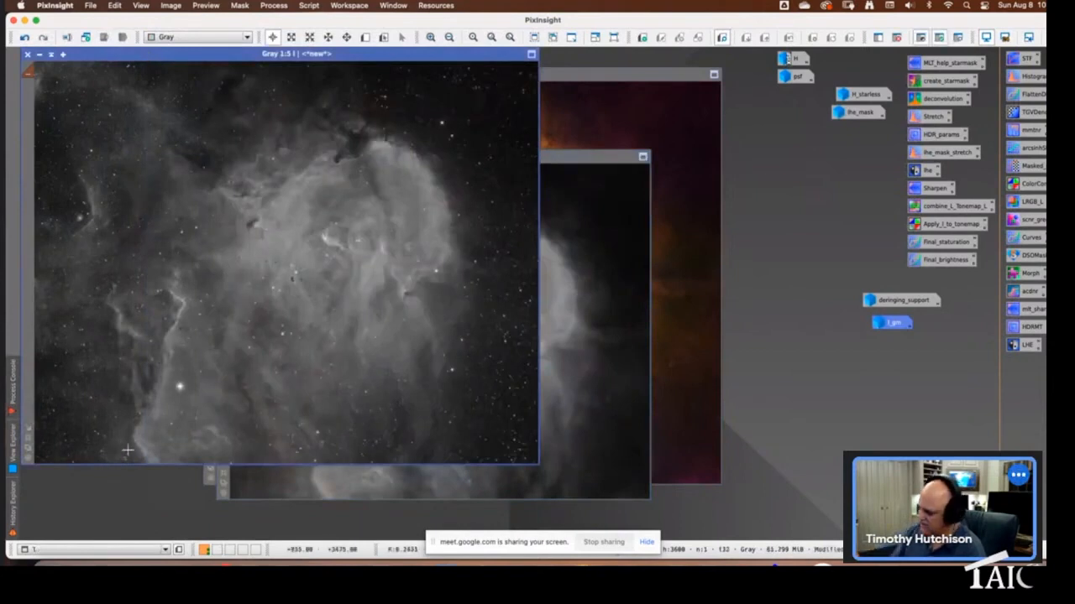
click(565, 159)
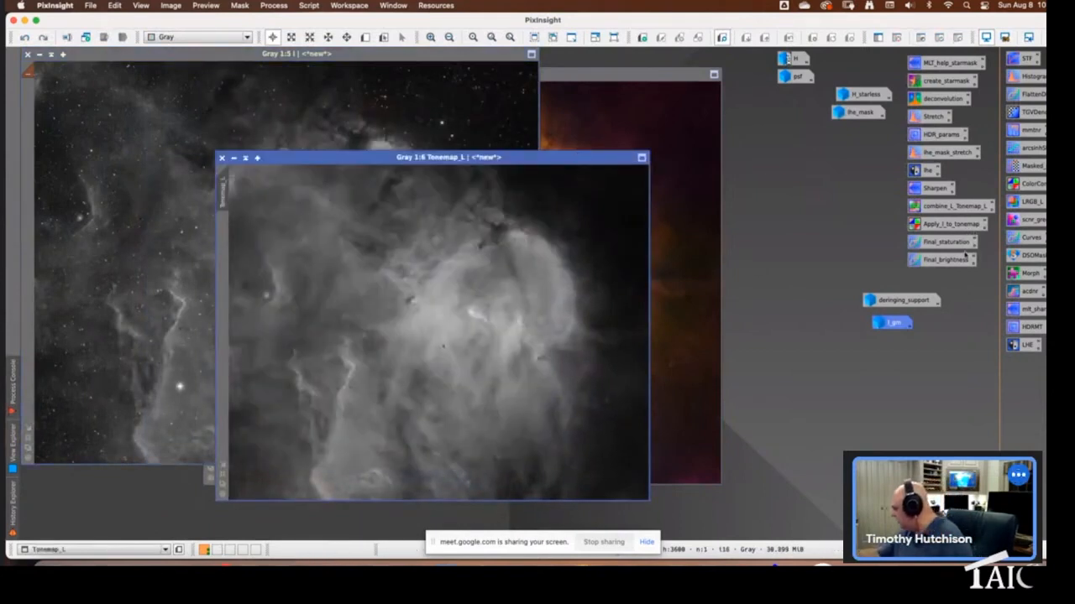
Load the saved combine_L_Tonemap_L PixelMath expression max($T, Tonemap_L) and apply it to image l
double_click(963, 208)
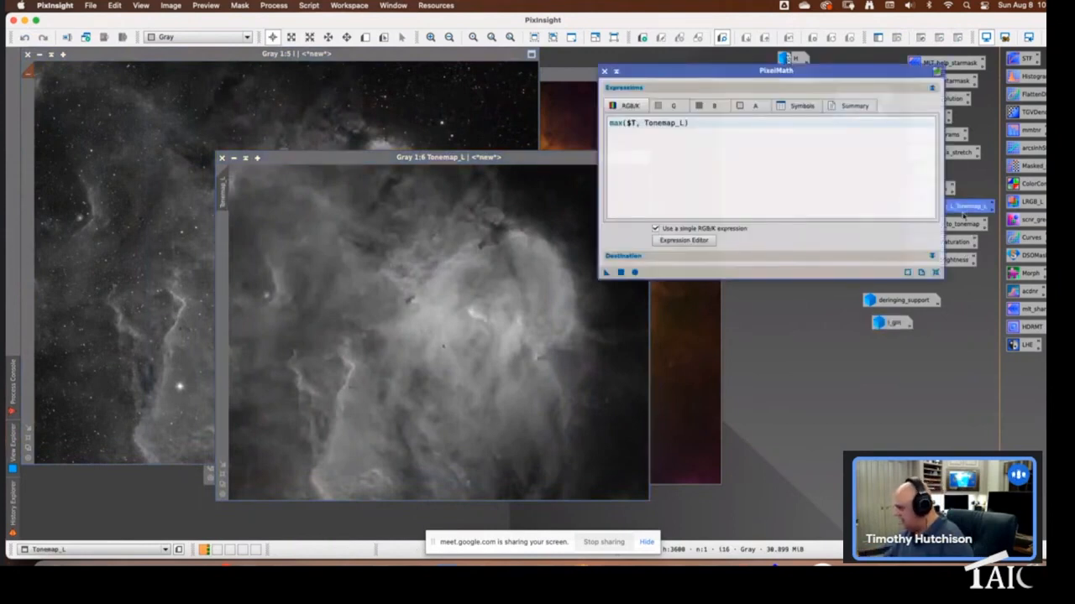
drag(717, 74, 585, 70)
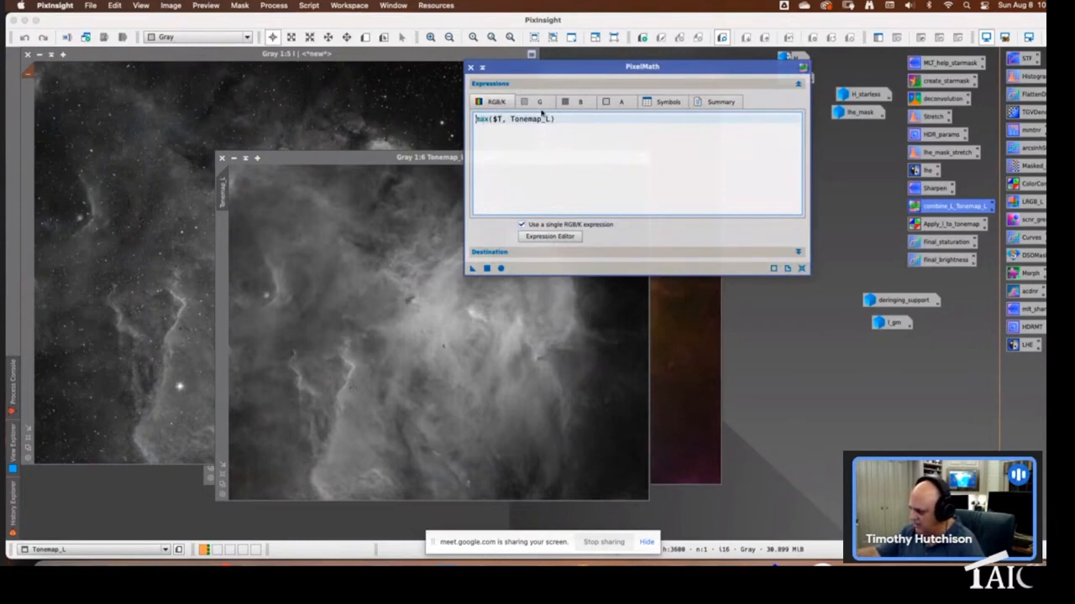
click(436, 58)
drag(510, 69, 641, 171)
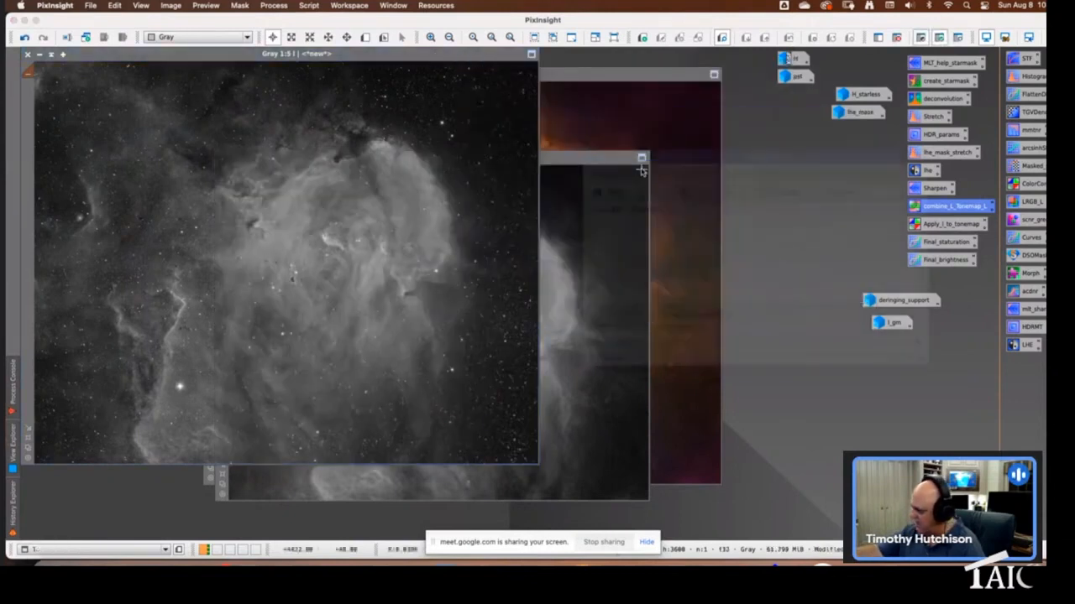
drag(572, 70, 610, 65)
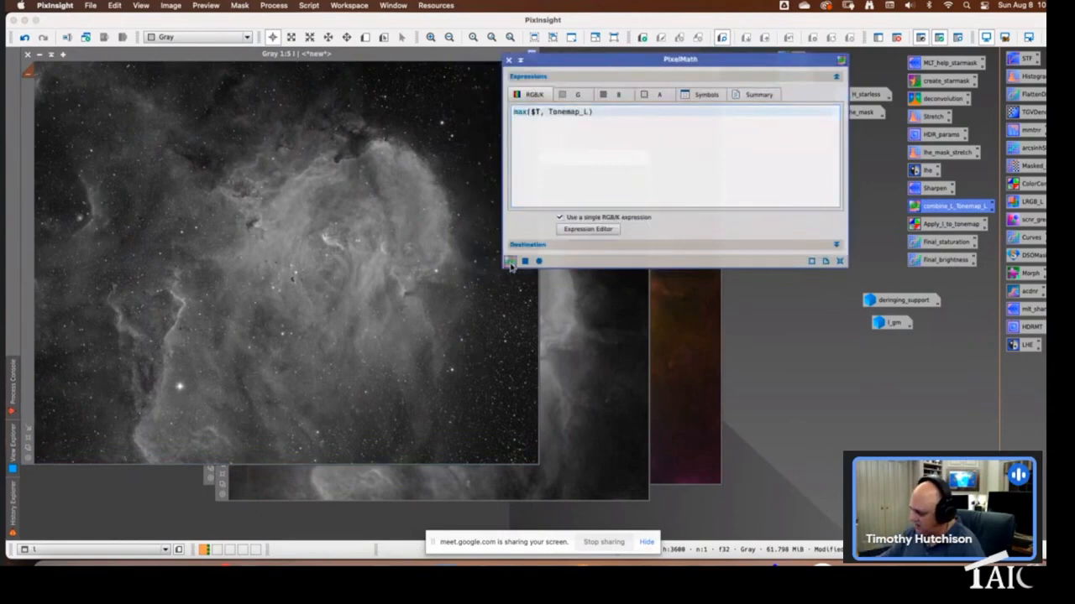
click(297, 361)
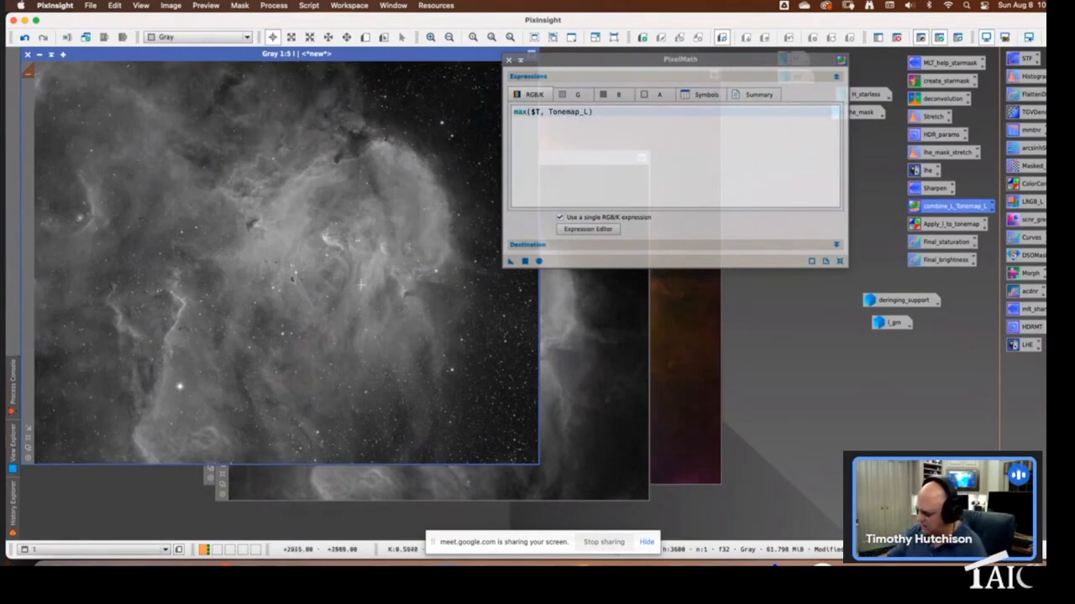
Compare image l before and after the max($T, Tonemap_L) blend by toggling undo and redo, and close PixelMath
drag(451, 53, 456, 55)
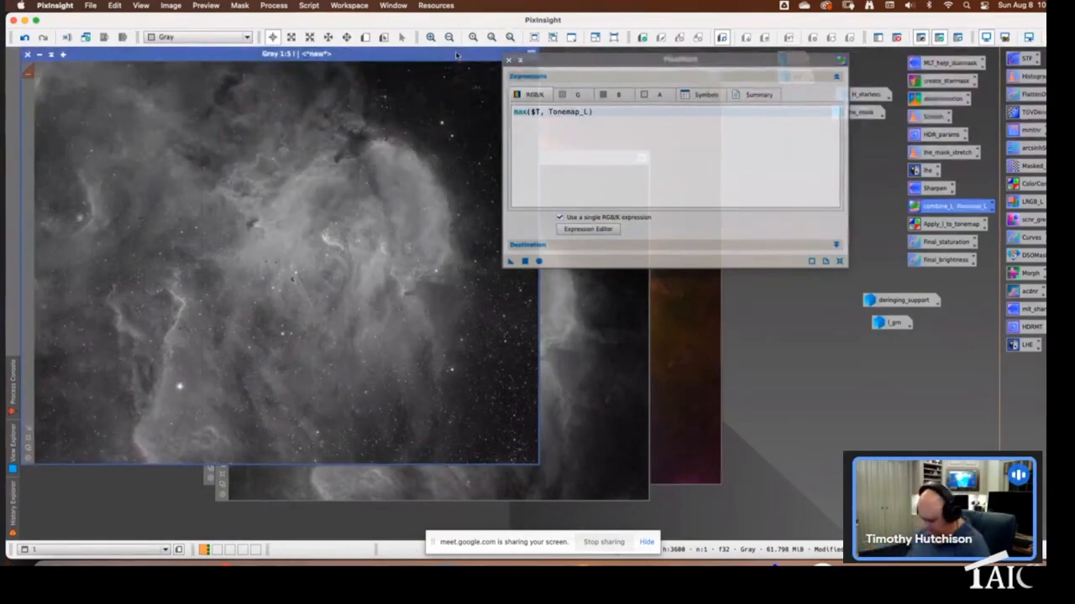
key(super+z)
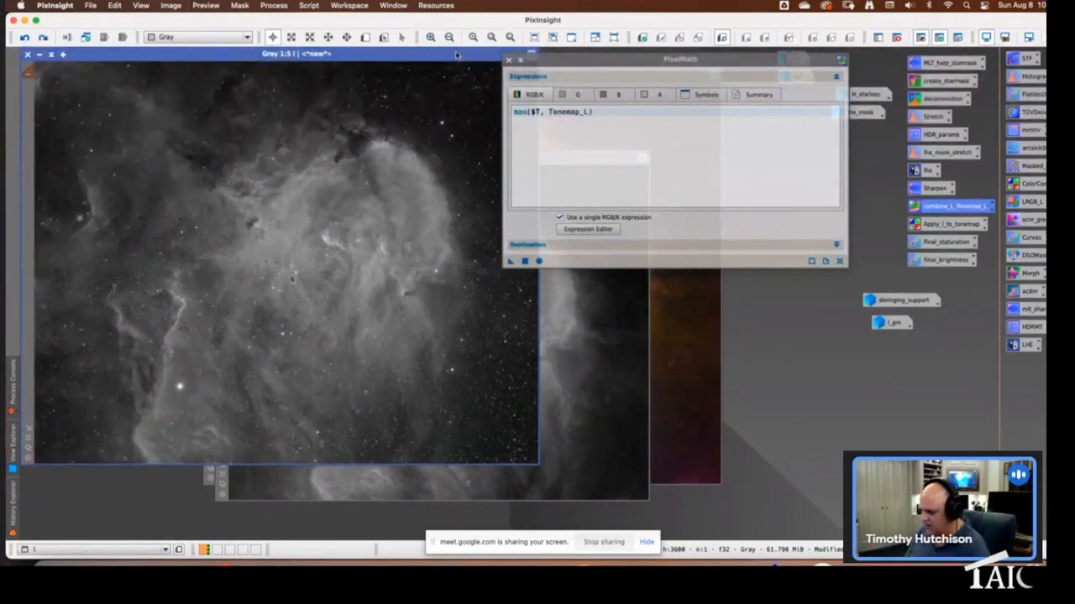
key(super+shift+z)
key(super+z)
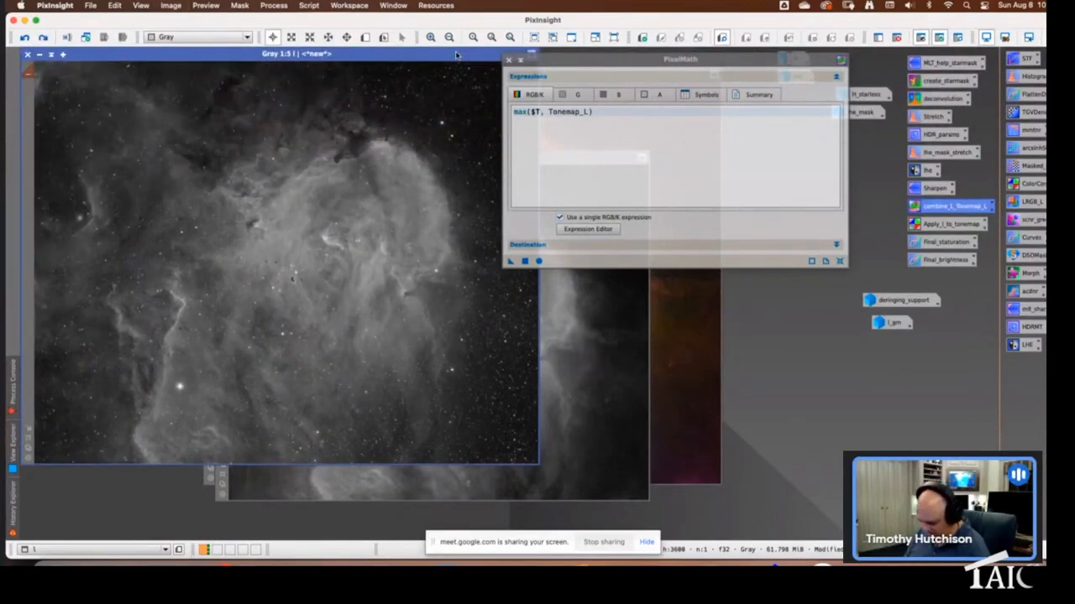
key(super+shift+z)
key(super+shift+z)
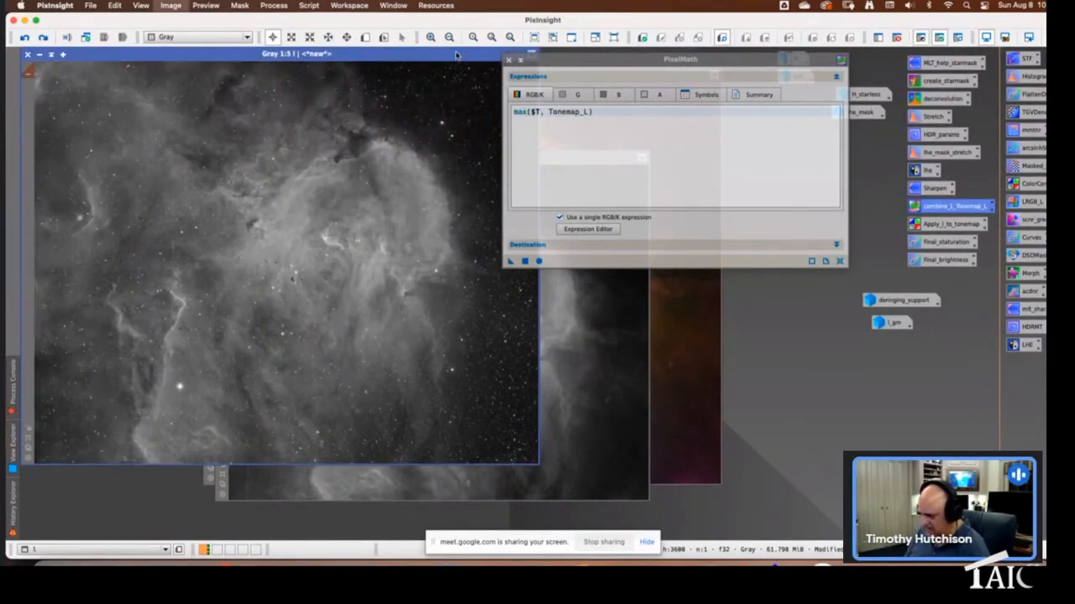
key(super+z)
key(super+shift+z)
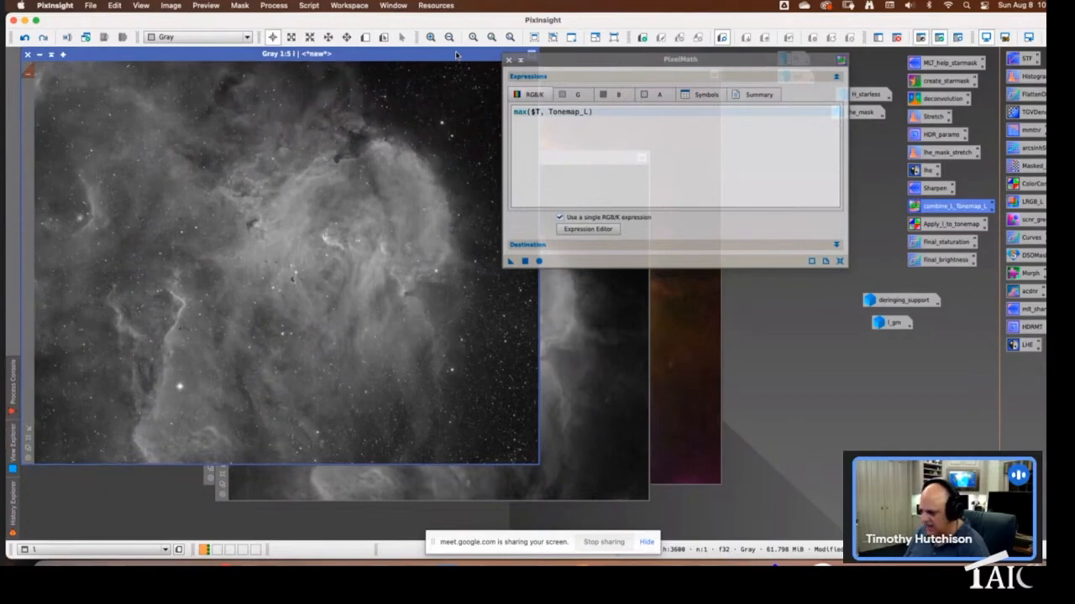
key(super+z)
key(super+shift+z)
key(super+z)
key(super+shift+z)
key(super+z)
key(super+shift+z)
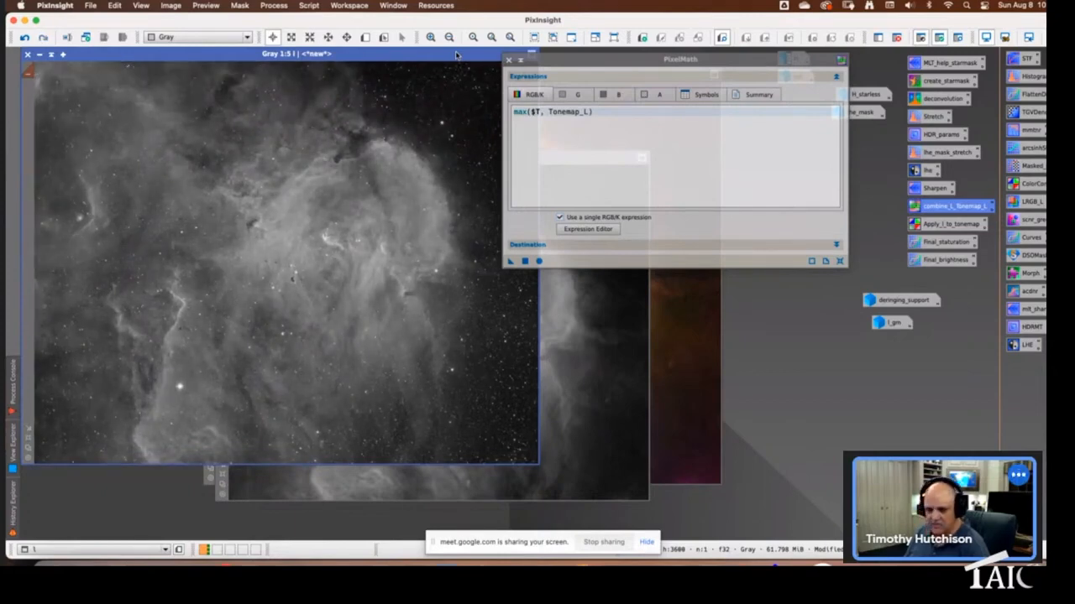
click(509, 61)
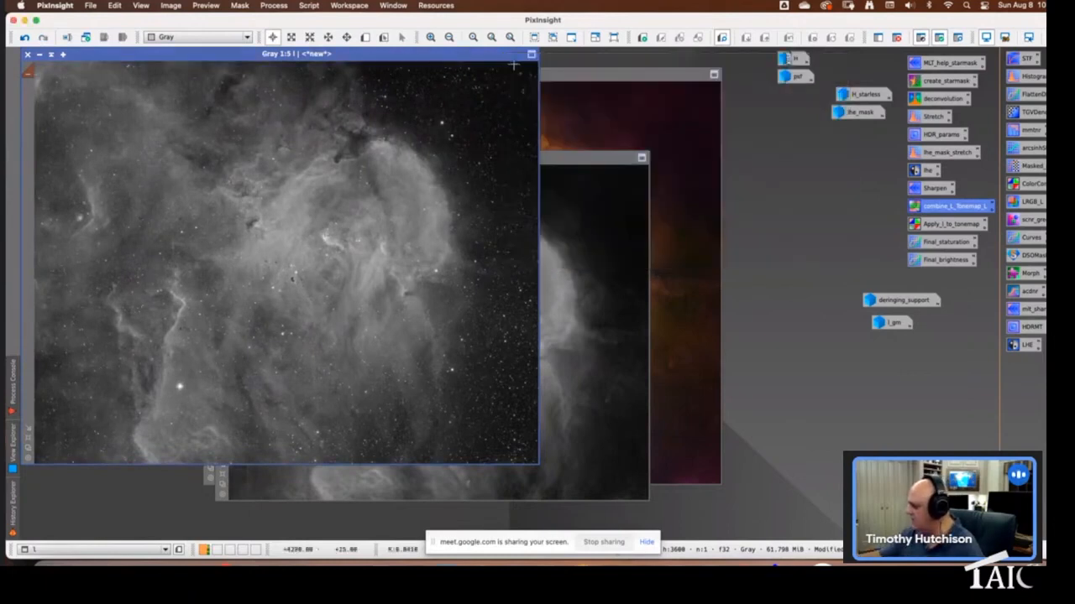
Minimize the Tonemap_L image, park its icon above H_starless, and bring the Tonemap colour image to the front
click(587, 160)
click(234, 158)
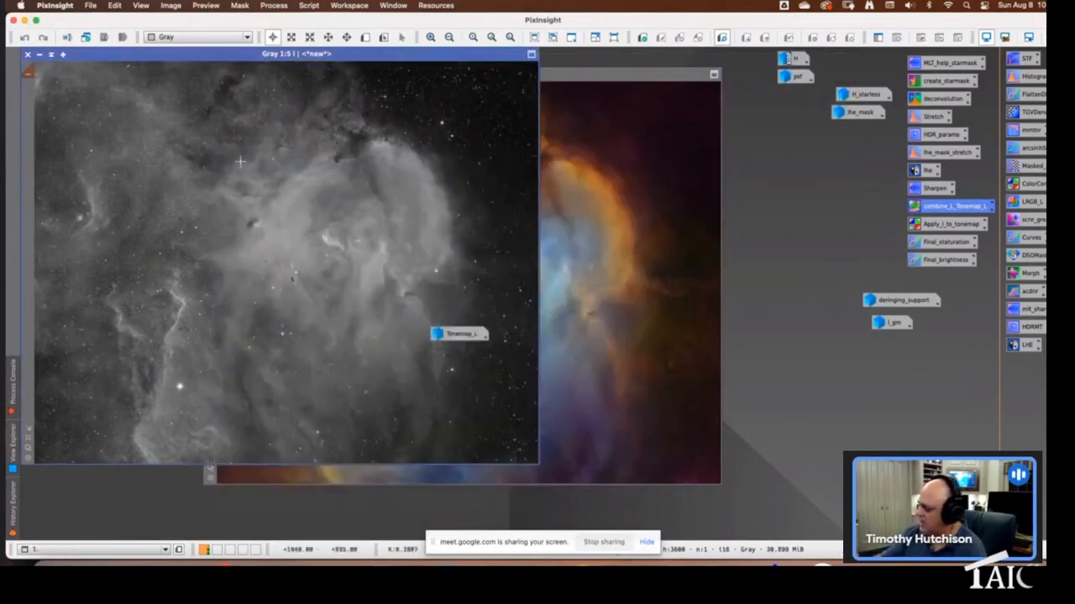
click(461, 338)
drag(462, 338, 869, 68)
double_click(869, 69)
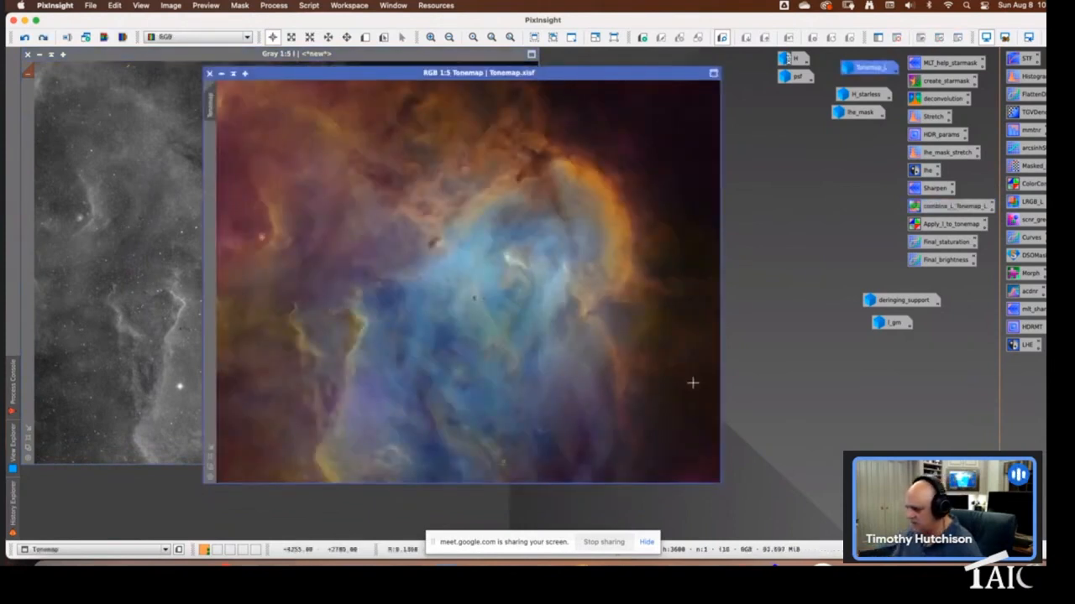
Load the saved Apply_l_to_tonemap ChannelCombination in CIE L*a*b* with only channel L enabled from source l, and apply it to Tonemap
double_click(963, 225)
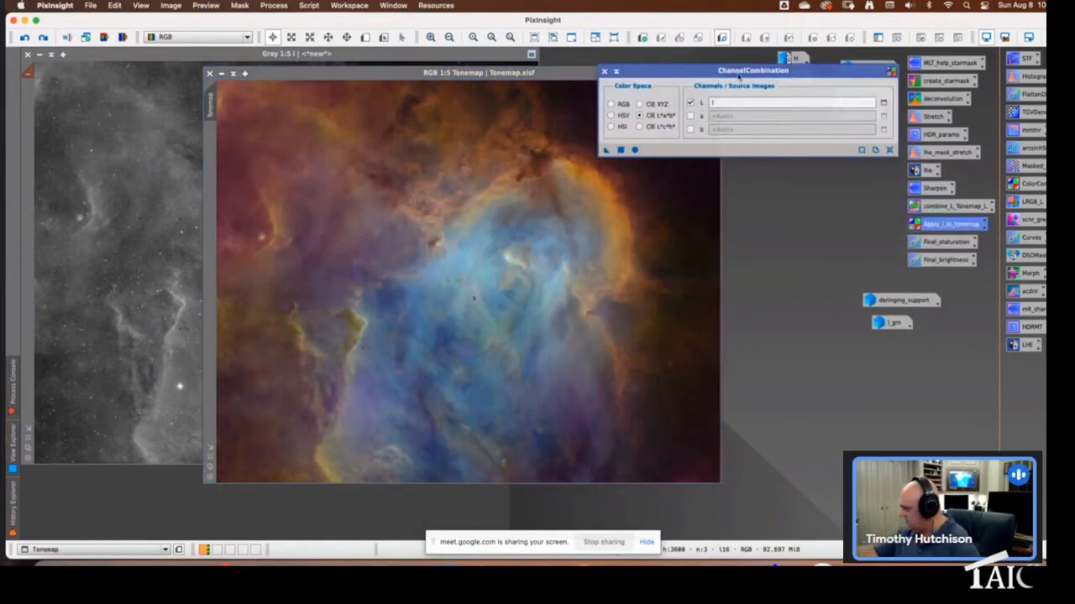
drag(738, 77, 710, 87)
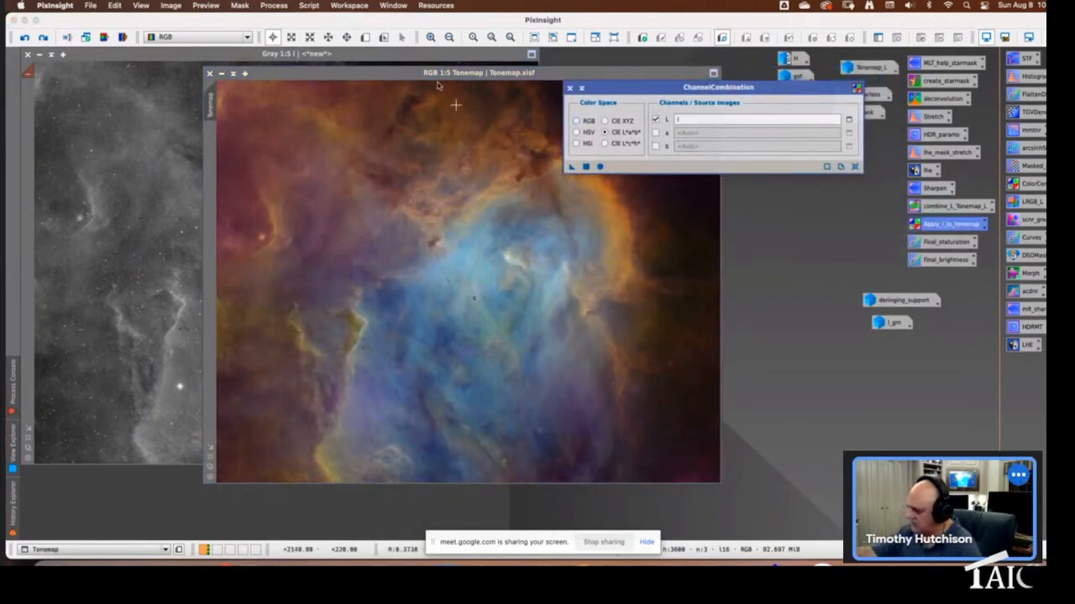
drag(420, 74, 265, 70)
click(626, 134)
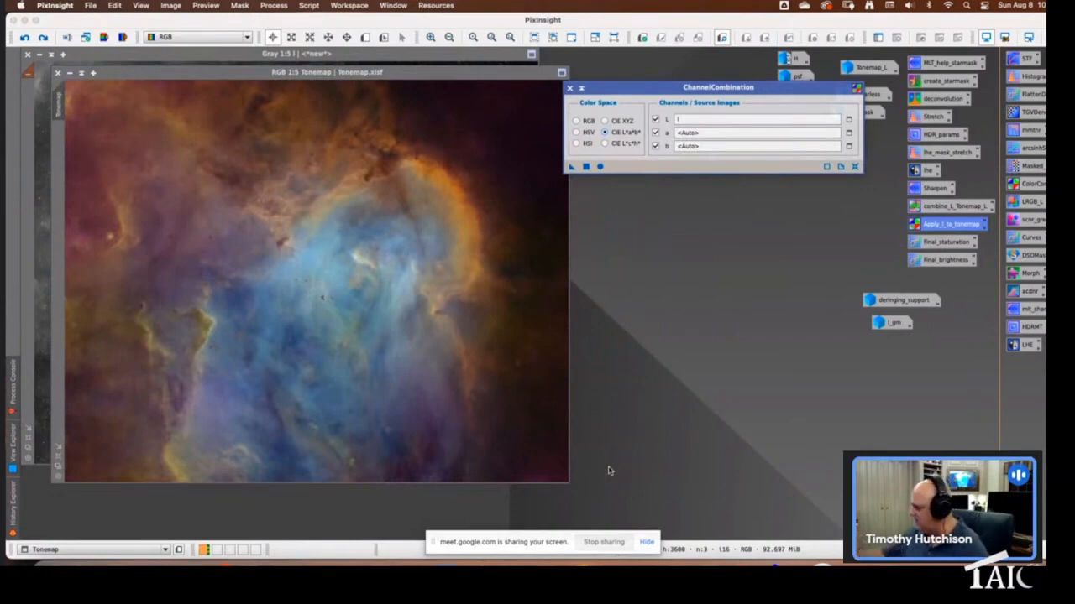
click(655, 132)
click(655, 146)
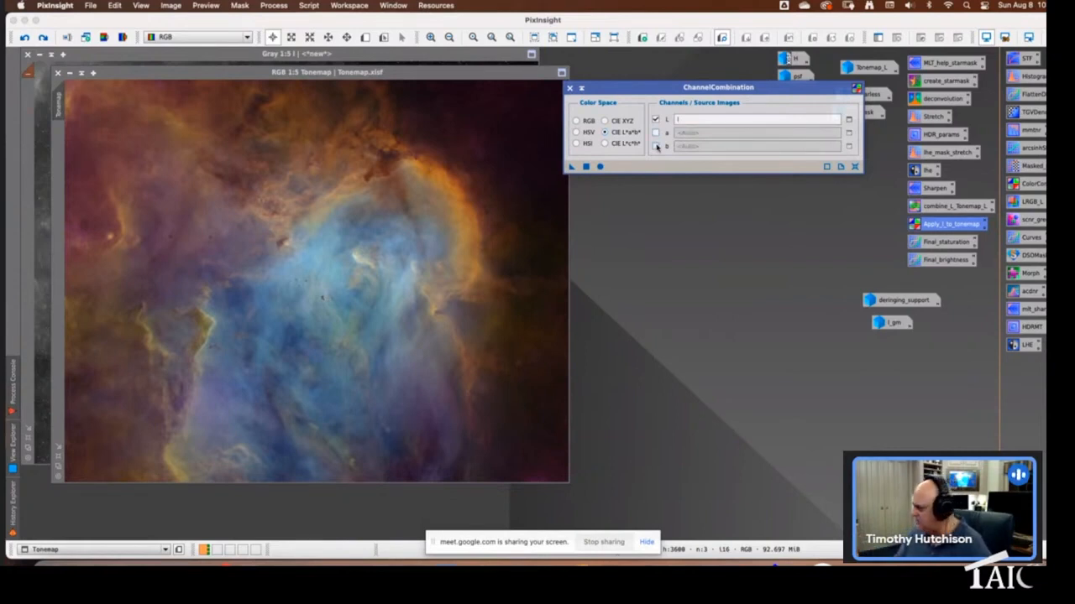
drag(703, 90, 727, 94)
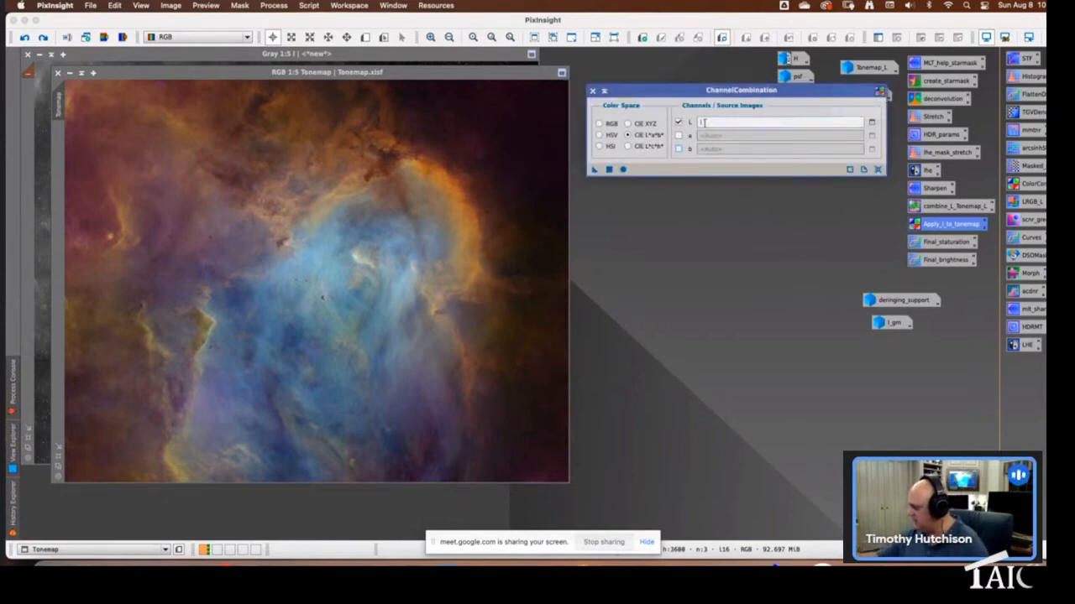
drag(594, 173, 396, 288)
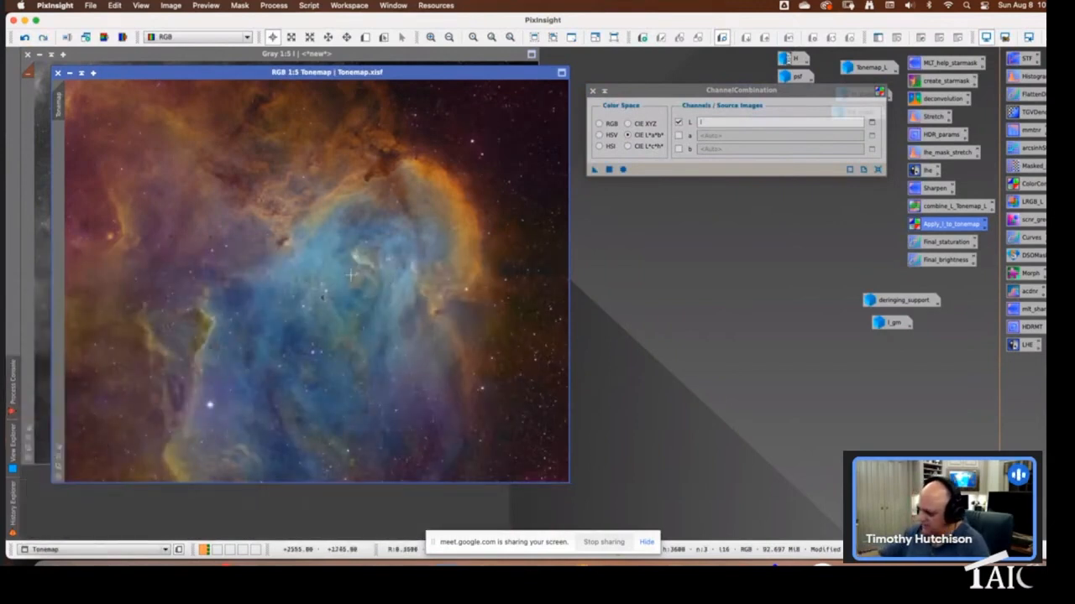
Examine the Tonemap nebula core at 1:1 and compare it with and without the new luminance using undo and redo
click(291, 37)
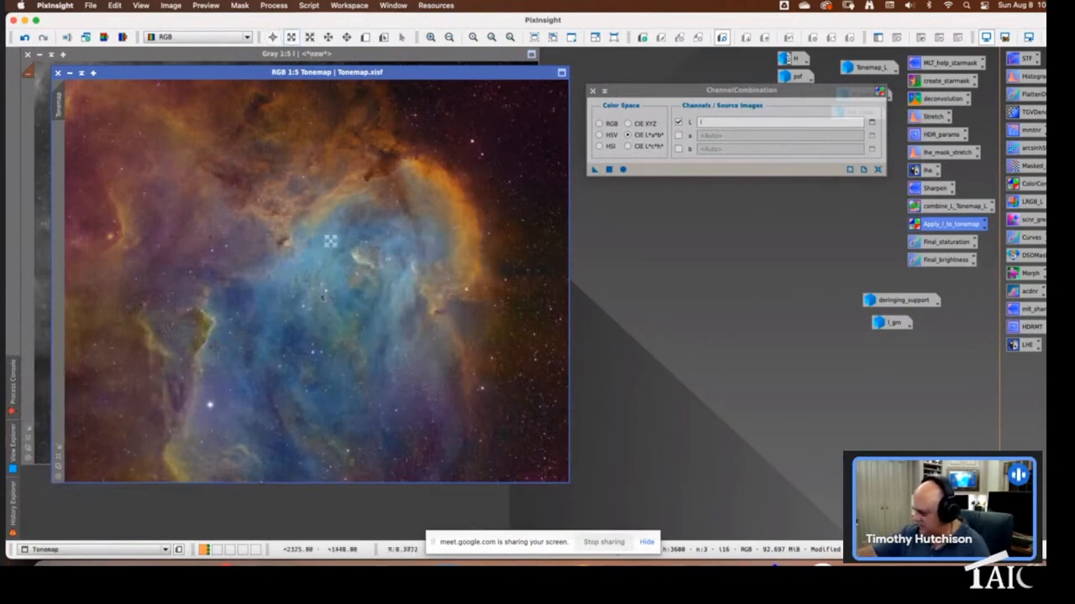
drag(314, 226, 443, 303)
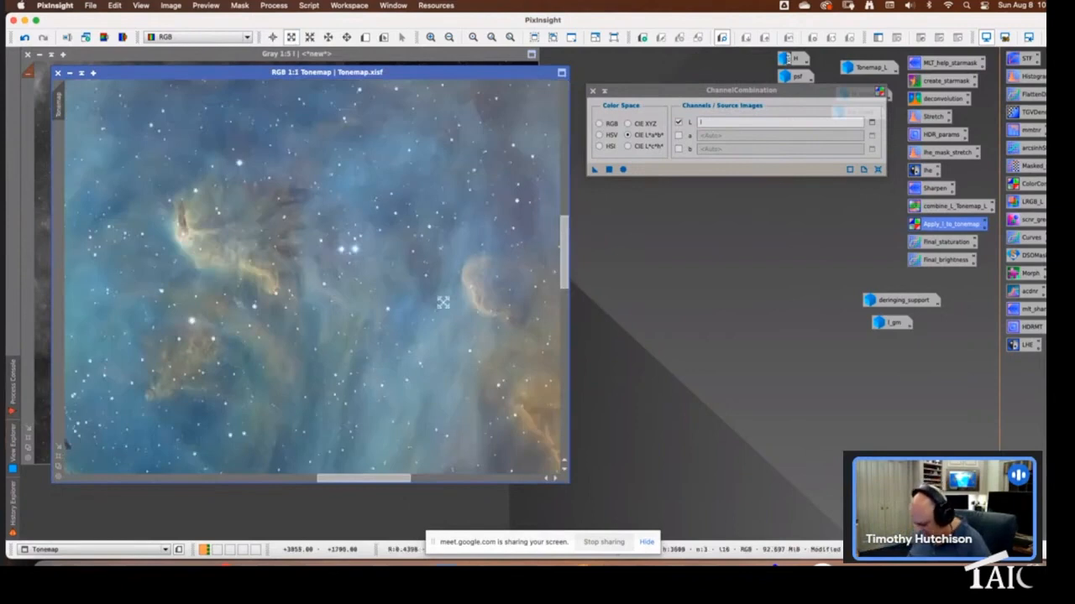
key(super+z)
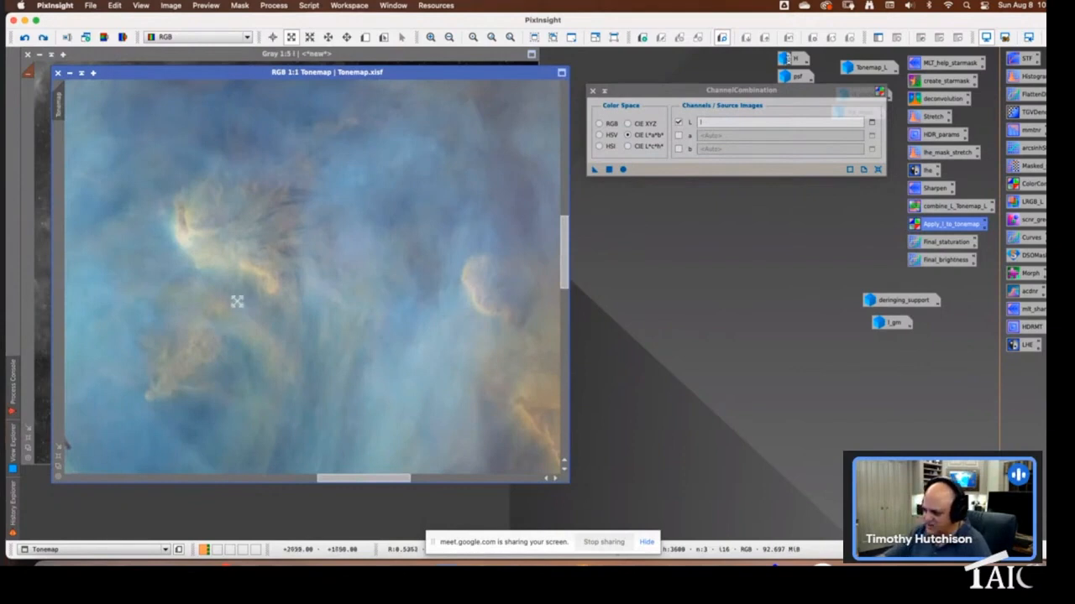
click(272, 37)
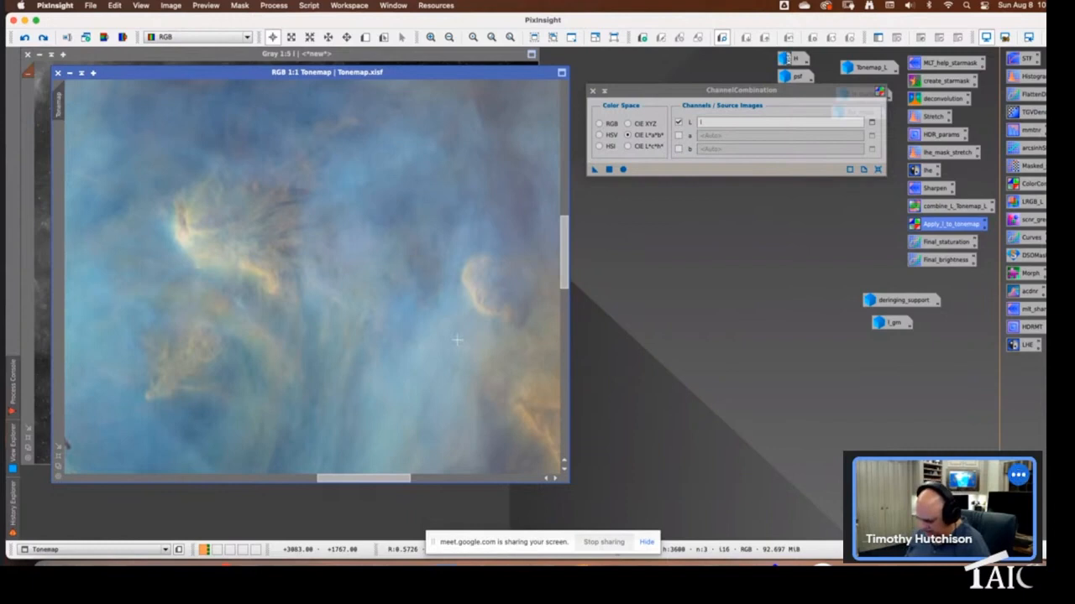
key(super+shift+z)
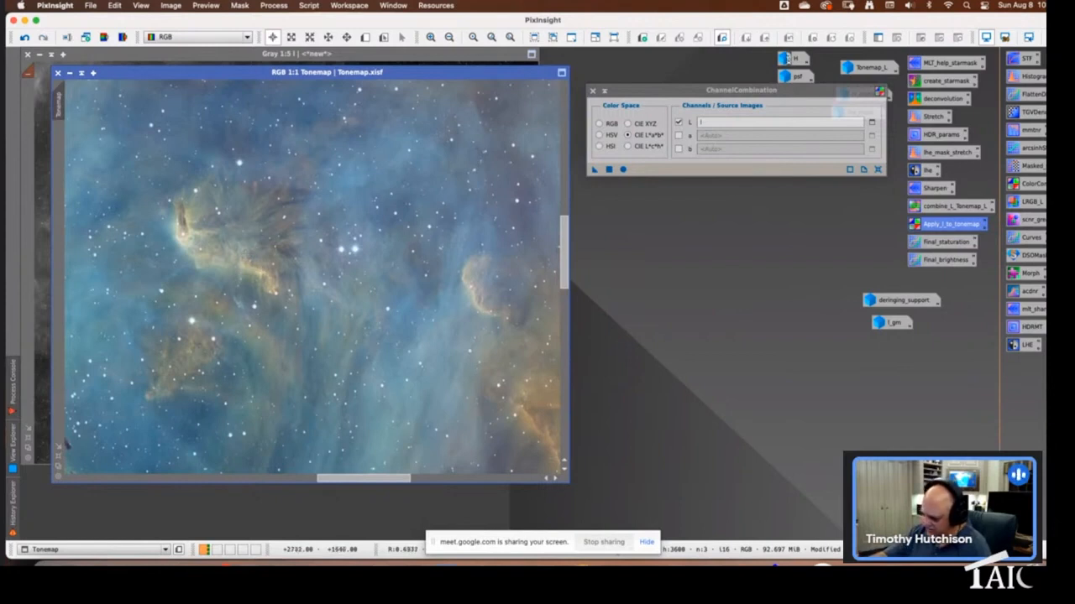
Examine stars and fine structure across the combined Tonemap image at 1:1, including the dark globules, the pillars and the nebula's outer rim
drag(193, 398, 449, 345)
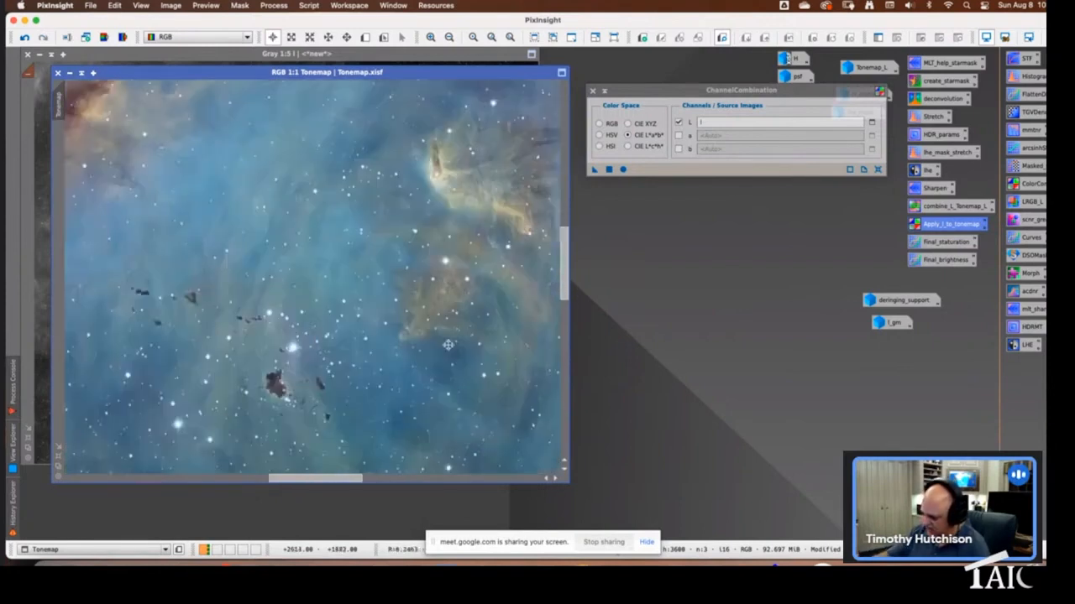
drag(245, 338, 351, 391)
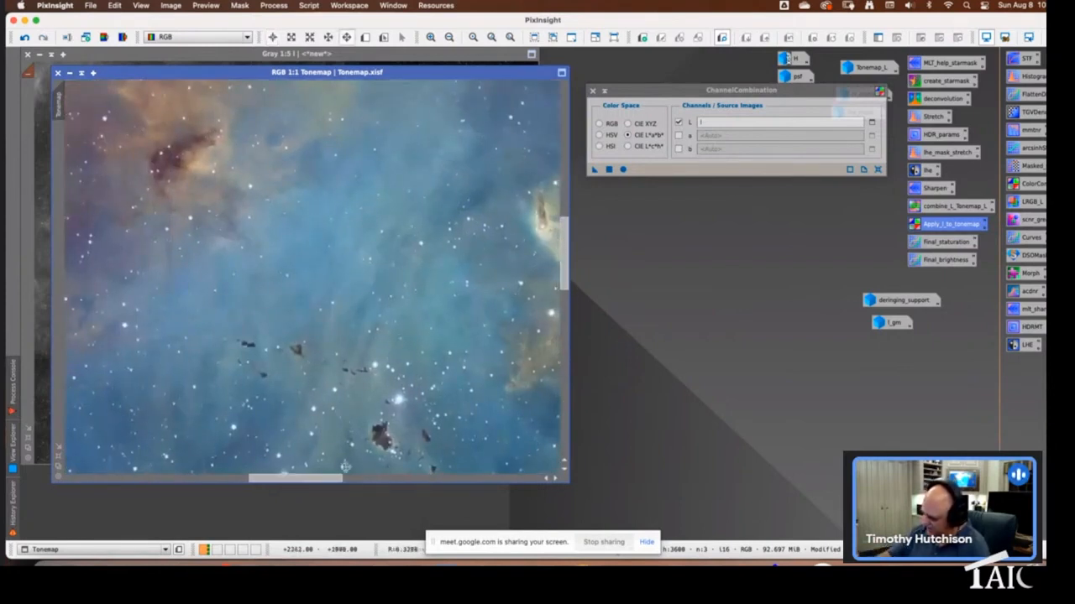
key(space)
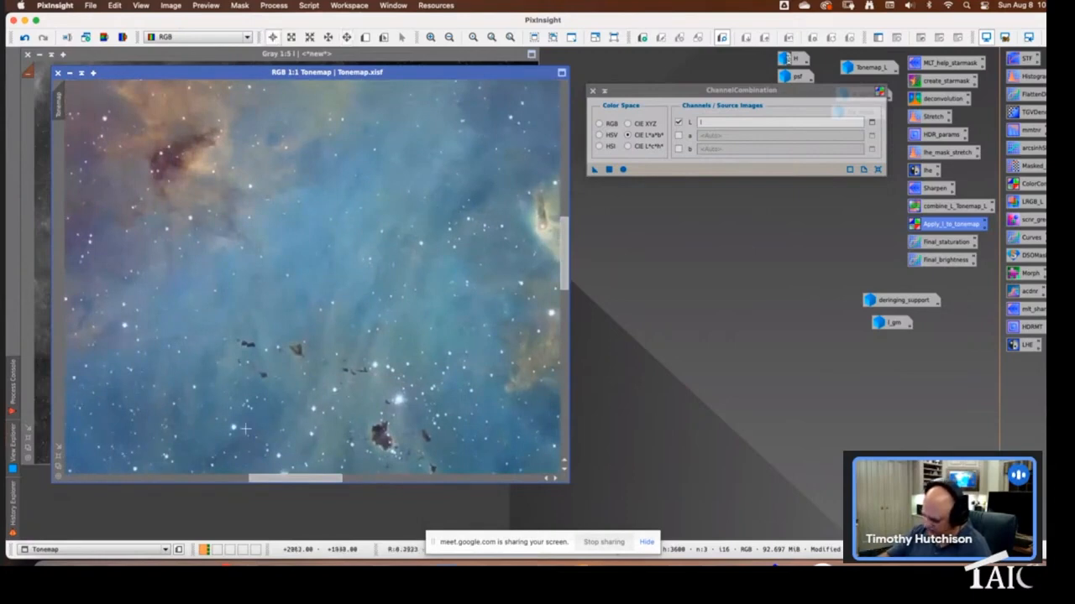
key(space)
drag(207, 433, 450, 210)
drag(315, 172, 449, 413)
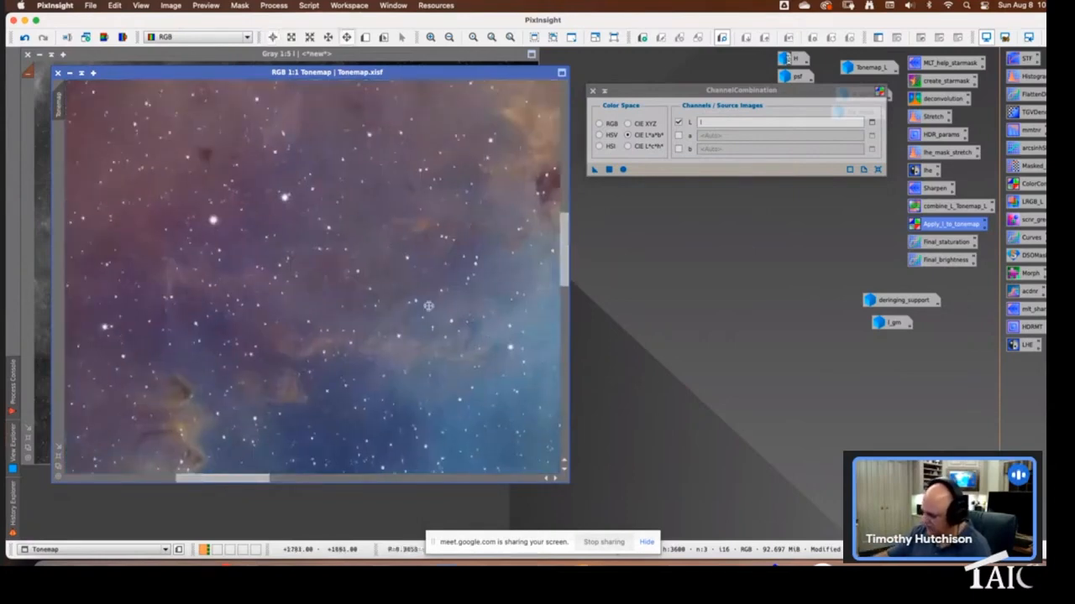
drag(440, 294, 192, 445)
drag(404, 234, 357, 314)
key(space)
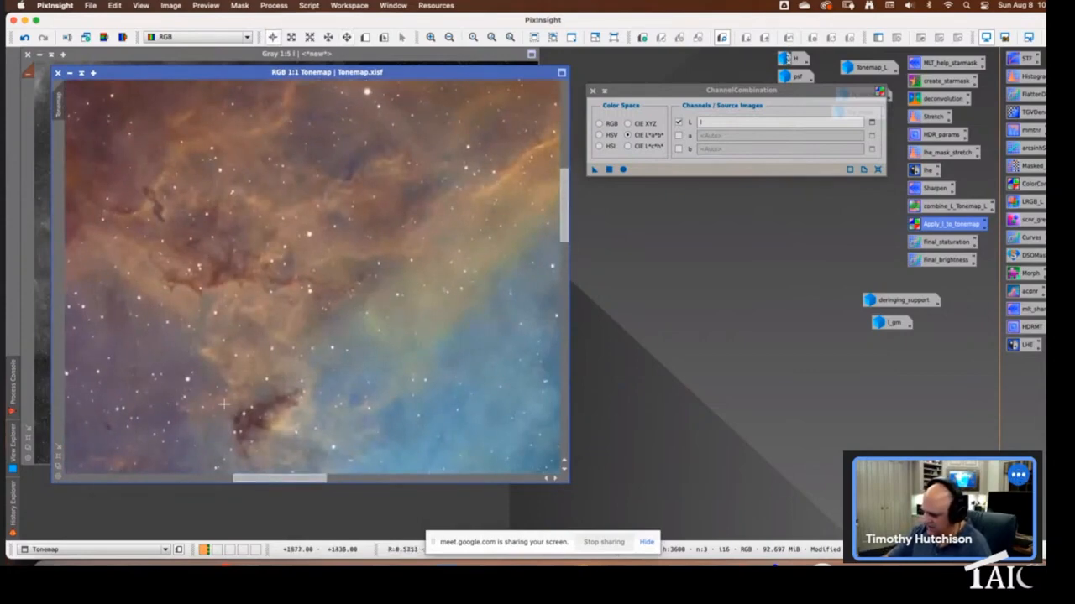
key(space)
drag(313, 457, 360, 206)
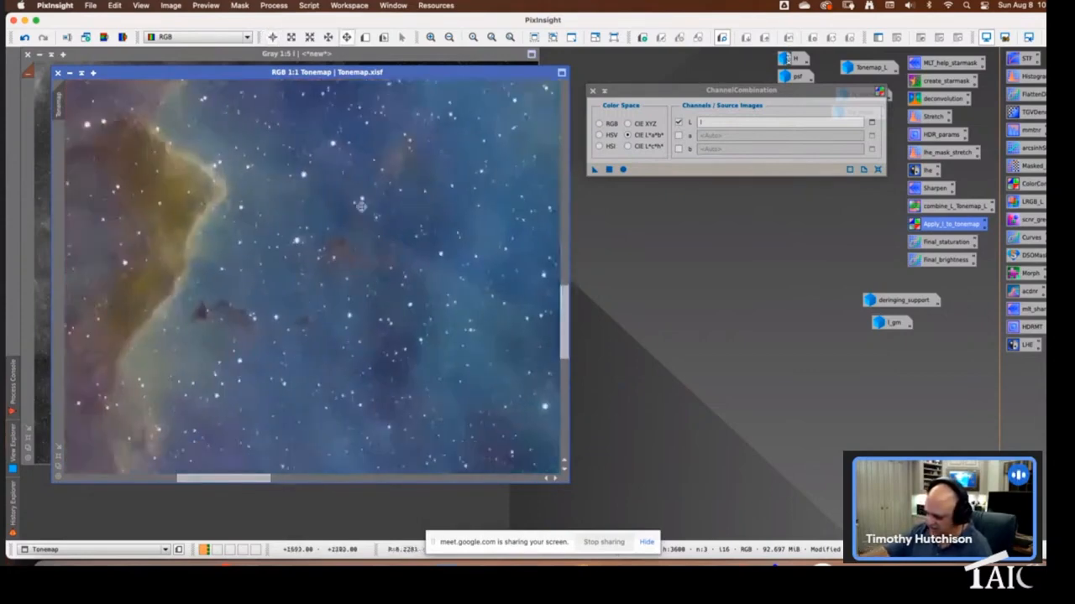
drag(301, 254, 351, 321)
key(space)
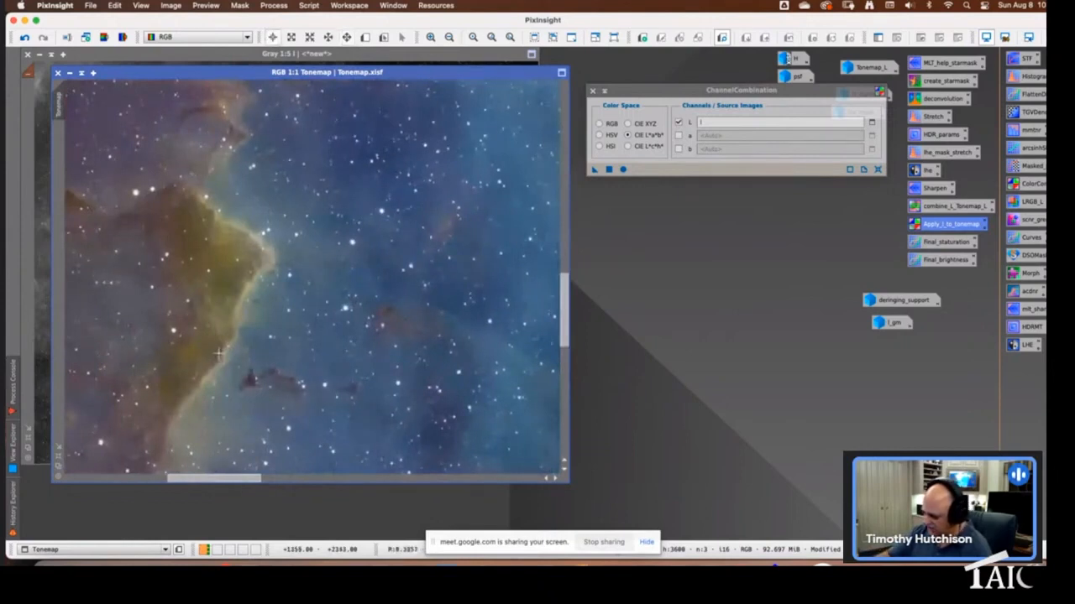
click(58, 457)
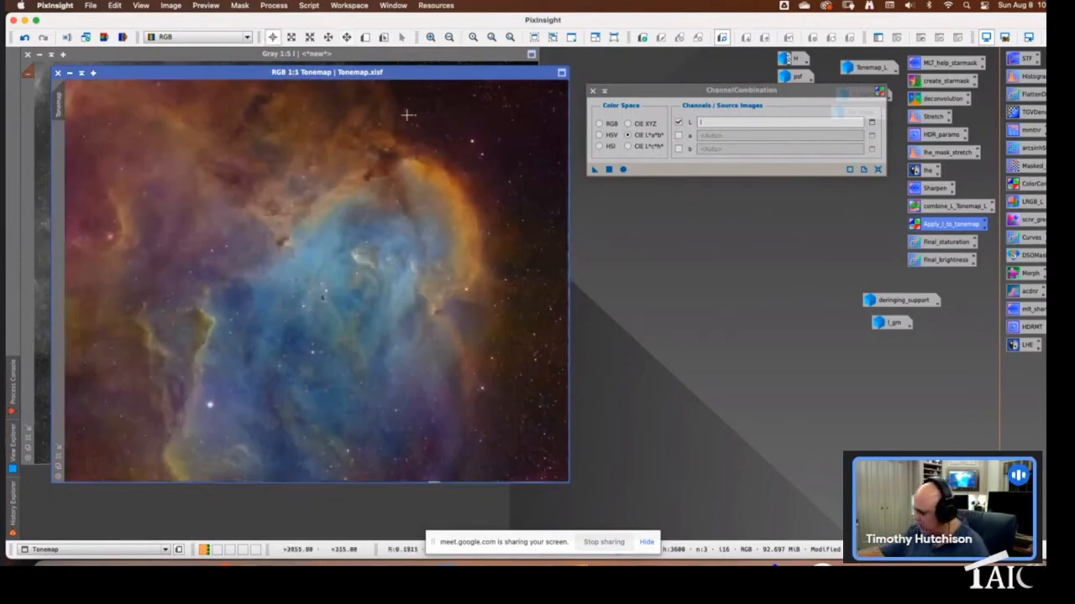
click(291, 37)
drag(408, 283, 476, 351)
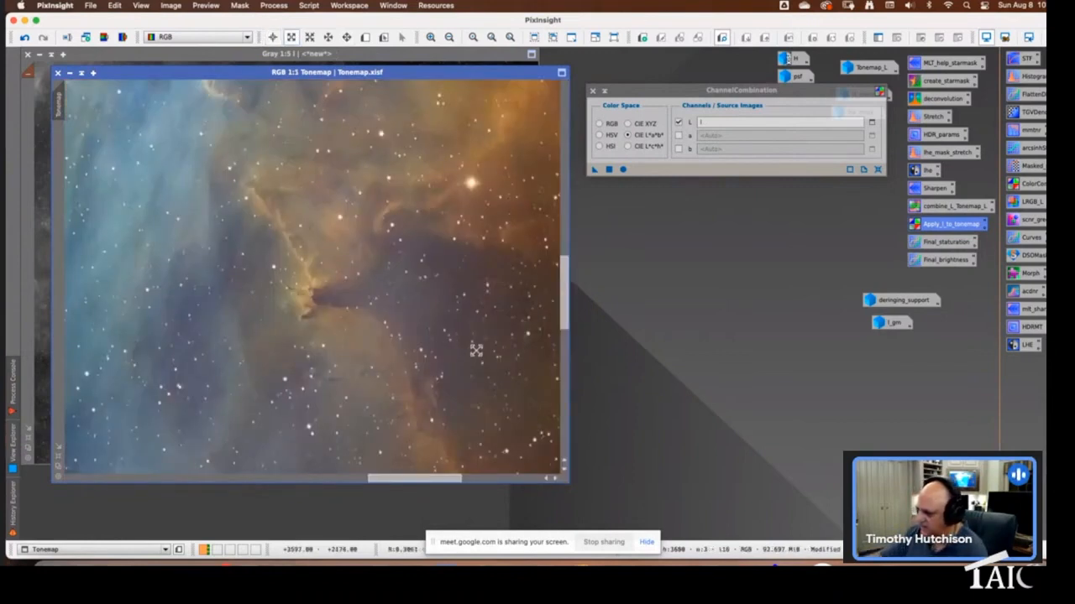
click(59, 460)
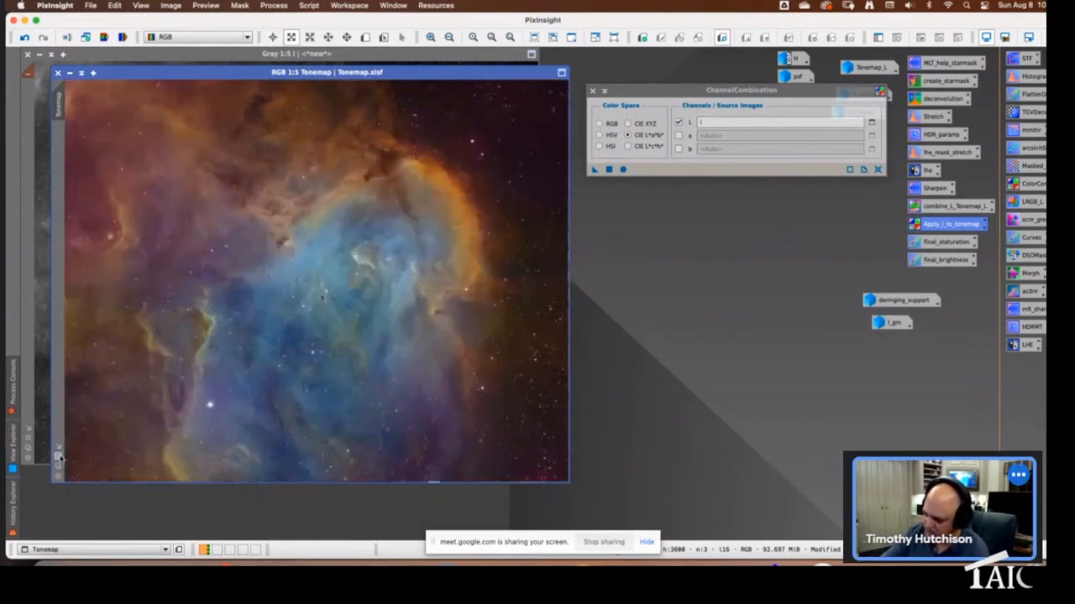
Start a CurvesTransformation with a real-time preview of Tonemap and raise the chrominance (c) curve to output 0.53421 at input 0.47895
double_click(947, 242)
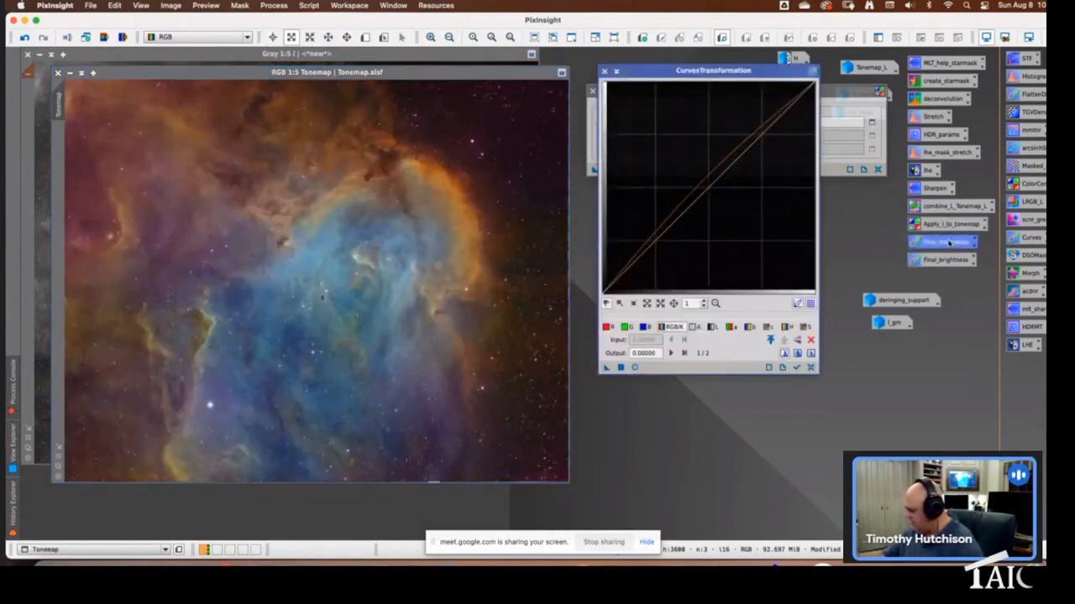
click(604, 71)
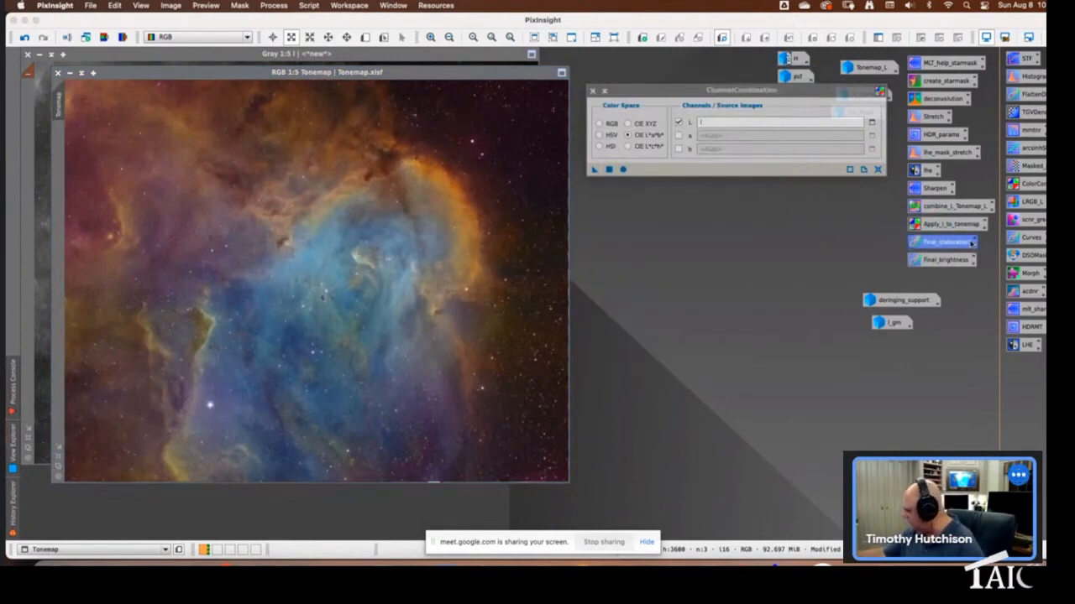
double_click(1031, 237)
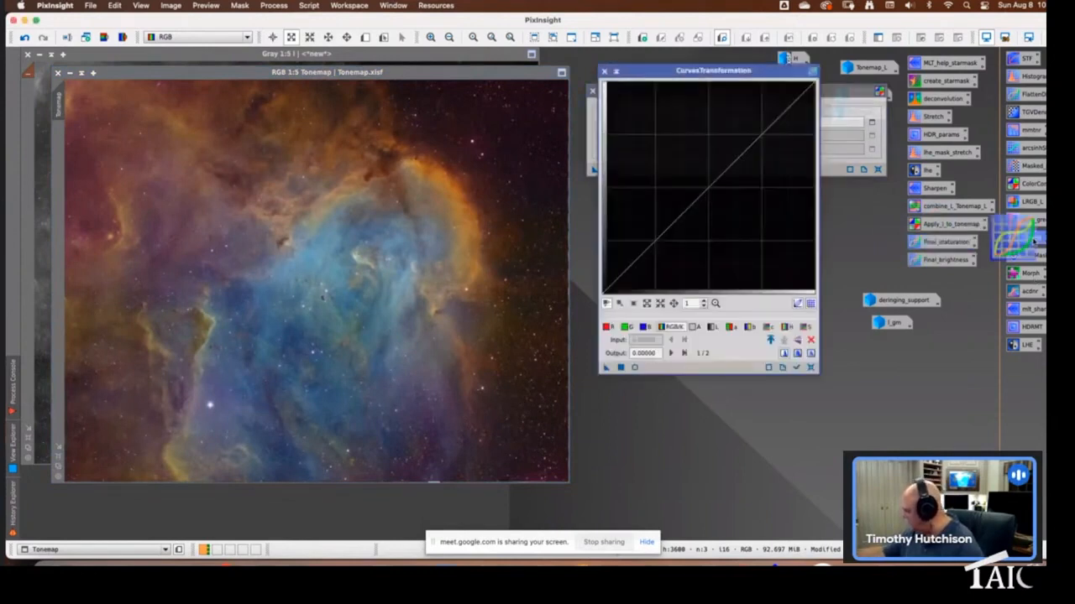
click(635, 367)
drag(707, 189, 706, 179)
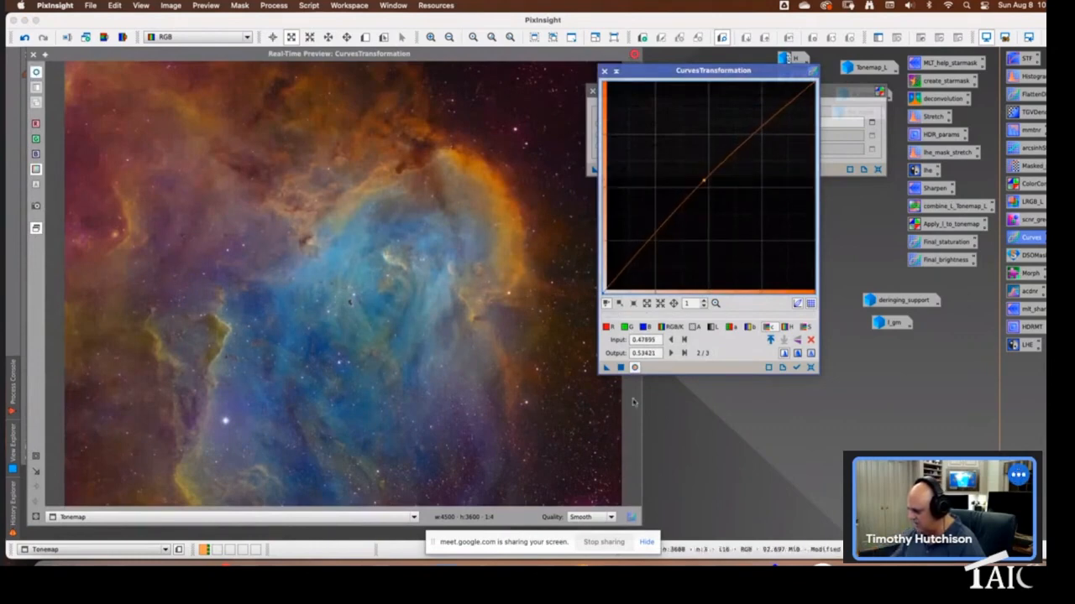
drag(606, 367, 744, 479)
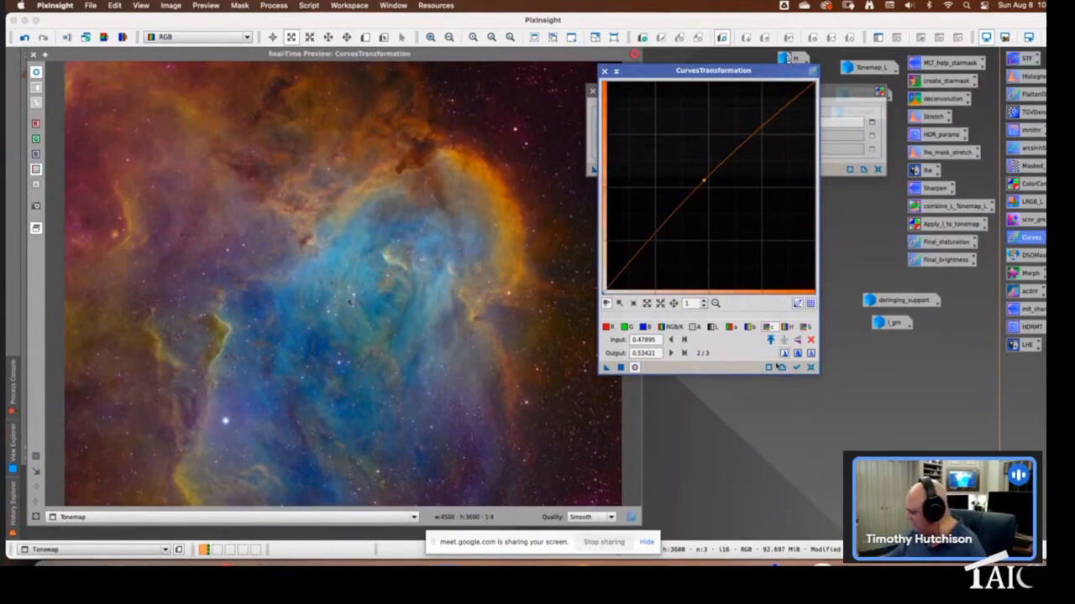
Raise the lightness (L) curve to output 0.51842 at input 0.46842, apply the curves to Tonemap, and close the preview and CurvesTransformation
click(713, 327)
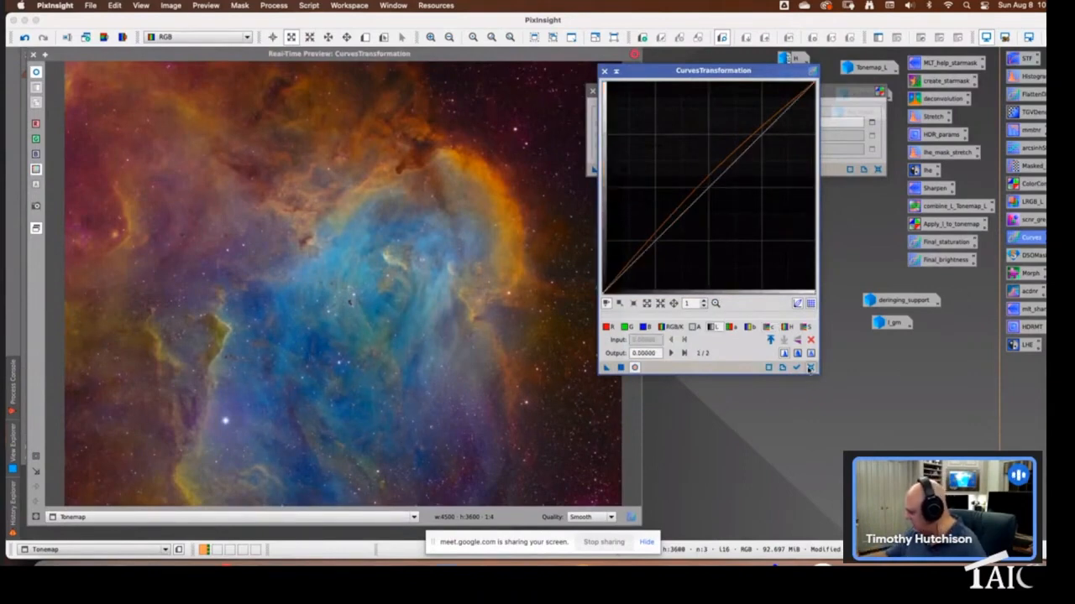
click(707, 186)
drag(707, 186, 701, 184)
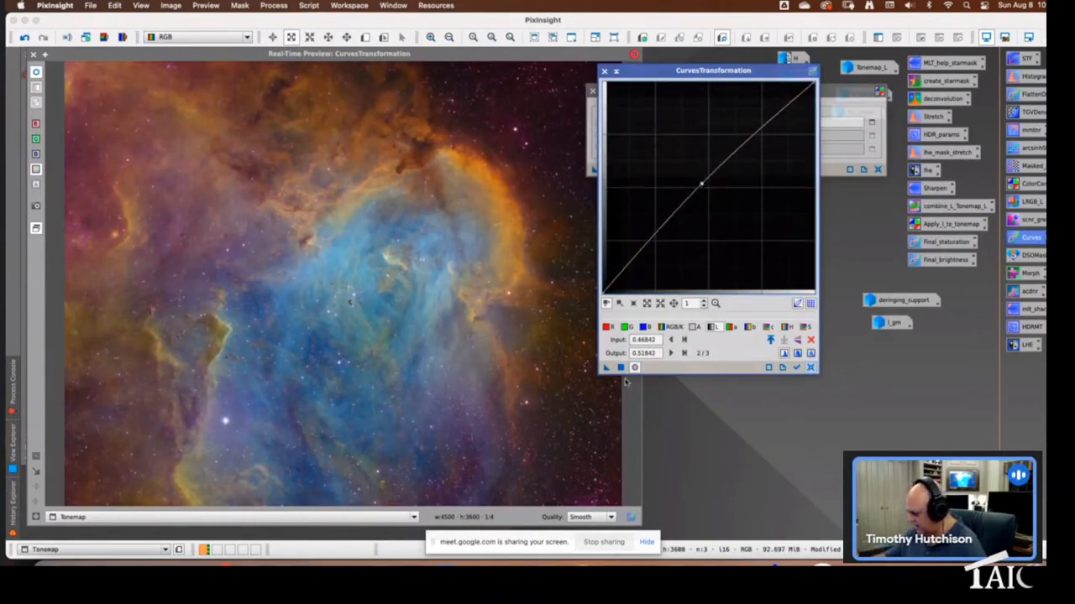
click(34, 55)
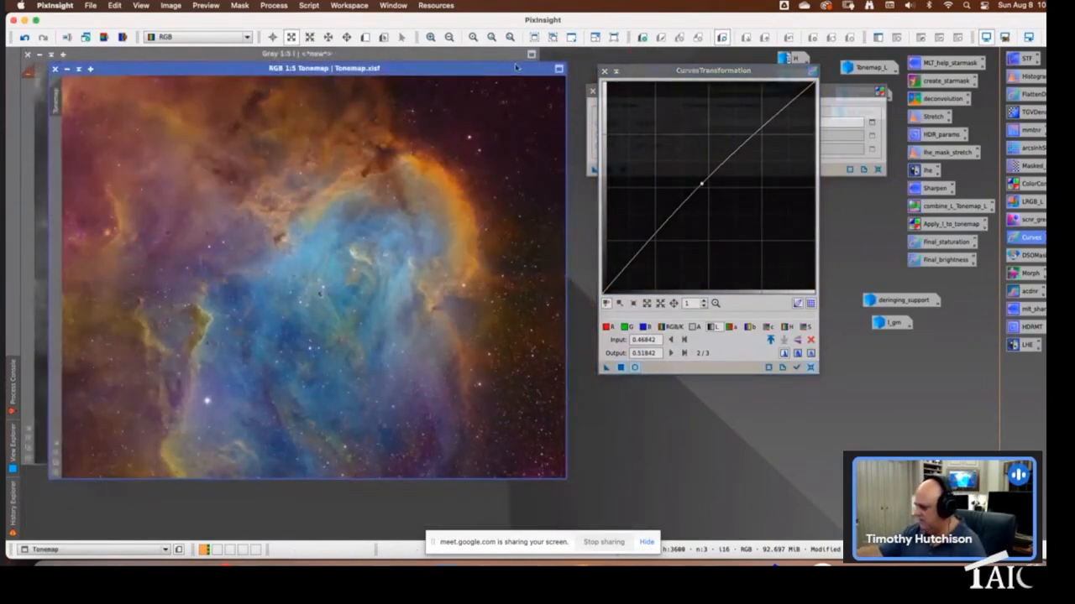
click(604, 70)
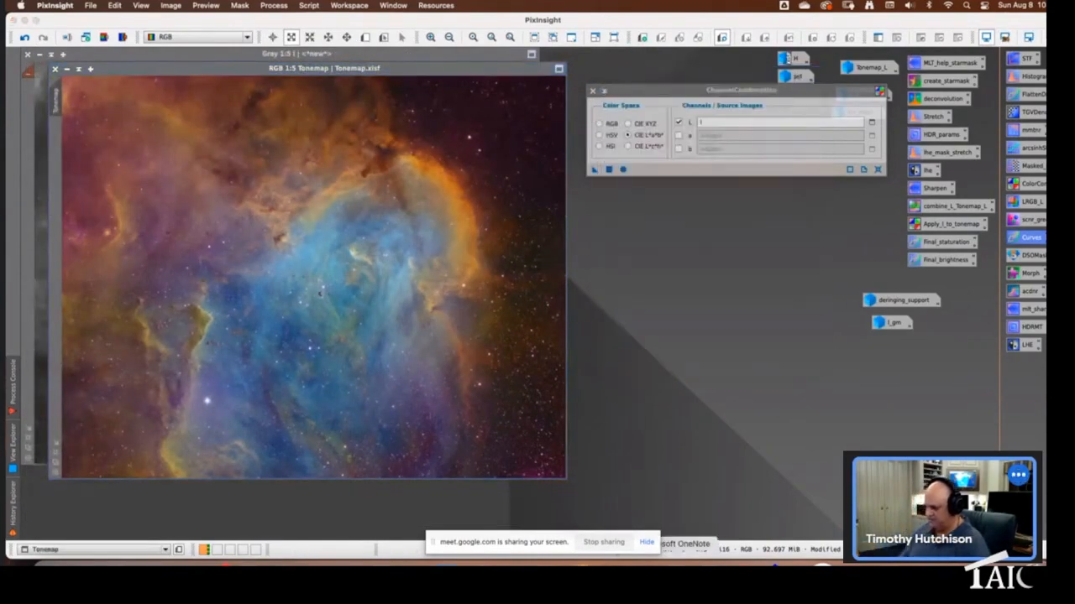